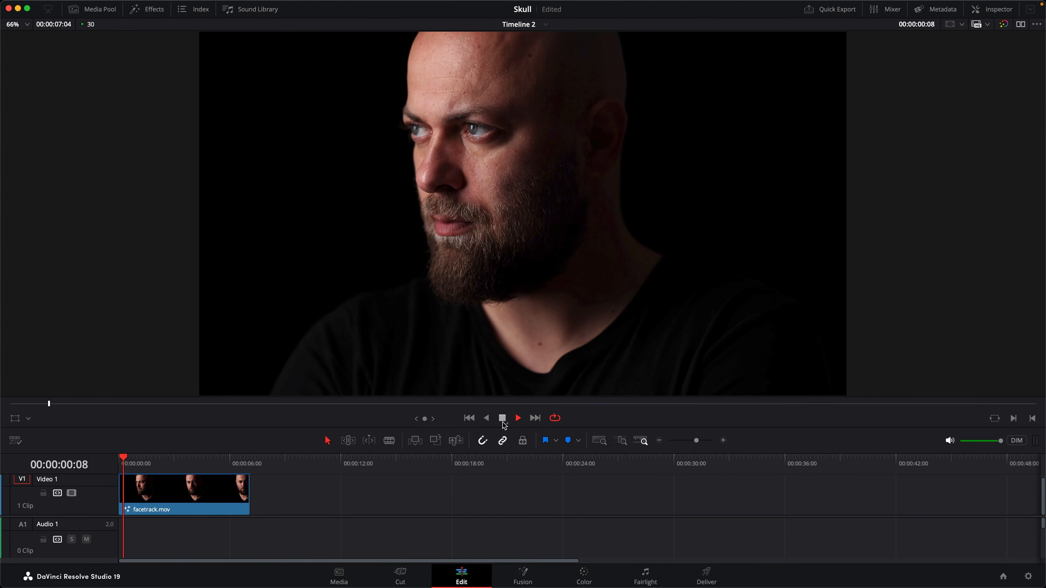
- Reset the Fusion composition of the facetrack.mov timeline clip and open the clip on the Fusion page
key("space")
key("j")
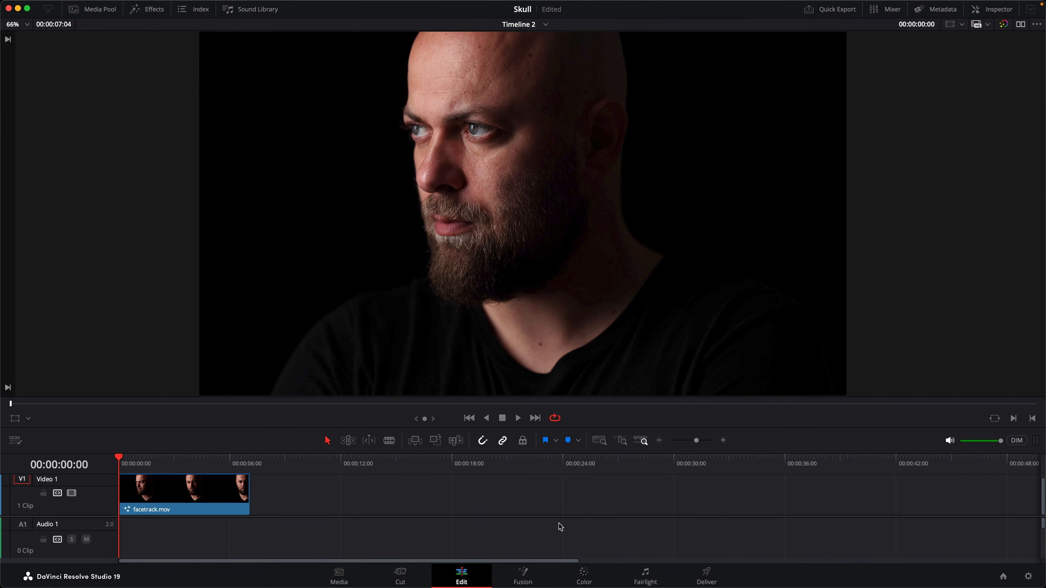
right_click(199, 499)
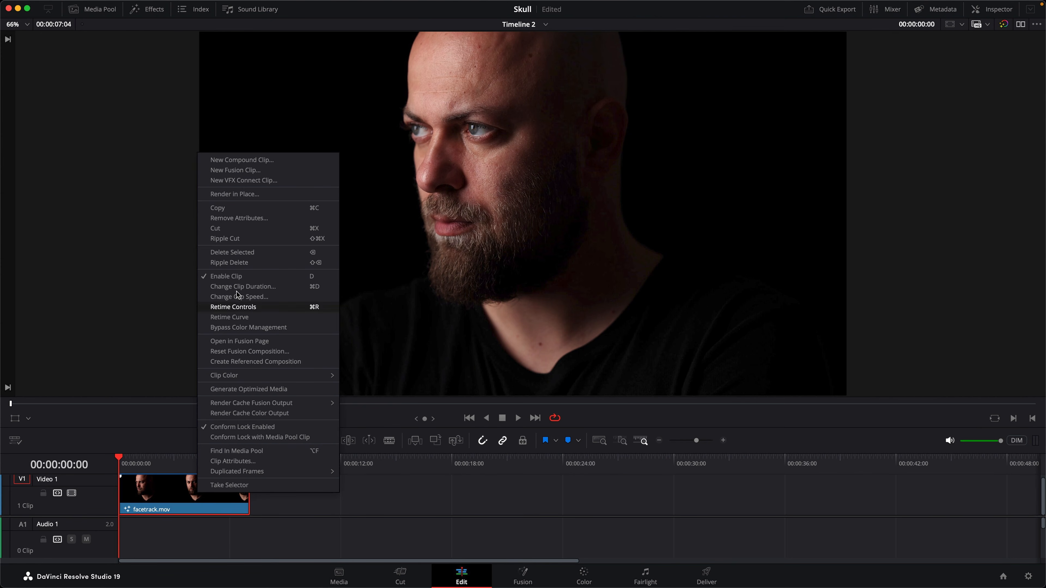
left_click(276, 351)
left_click(612, 327)
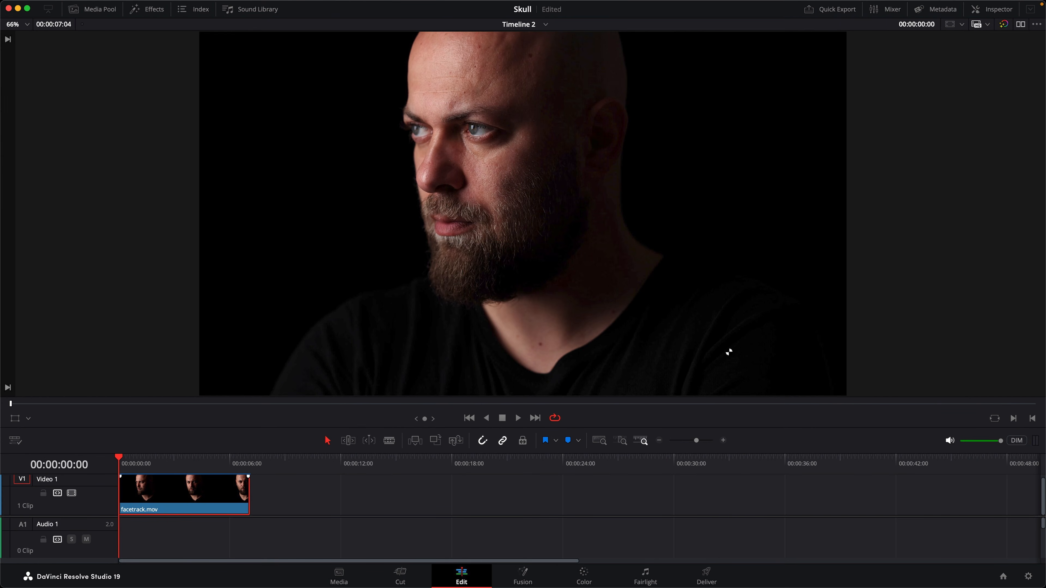
key("shift+5")
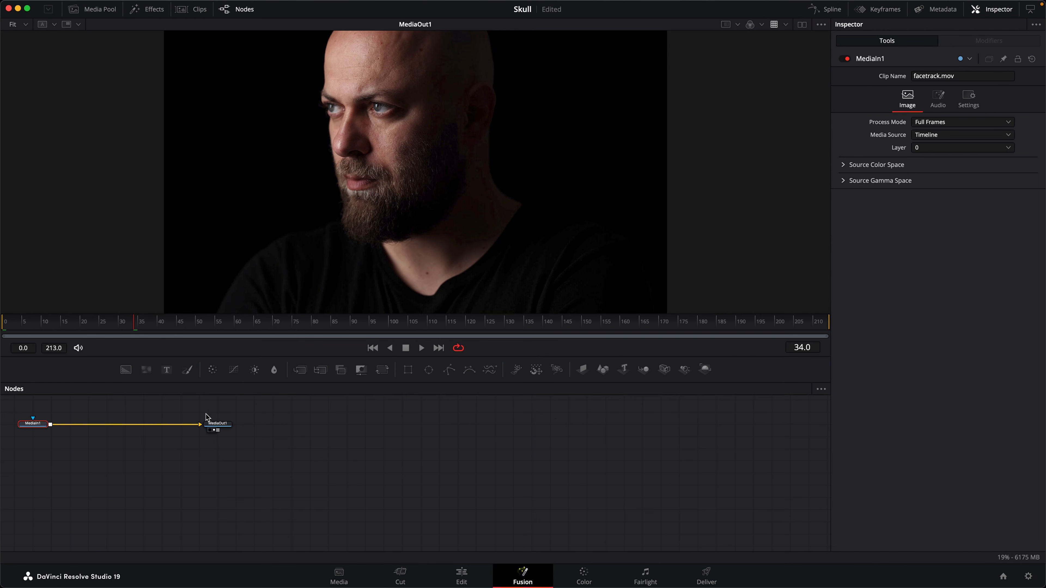
- Move the media input and output nodes to the middle of the node graph and go to frame 152
left_click_drag(210, 422, 493, 453)
left_click_drag(201, 321, 589, 333)
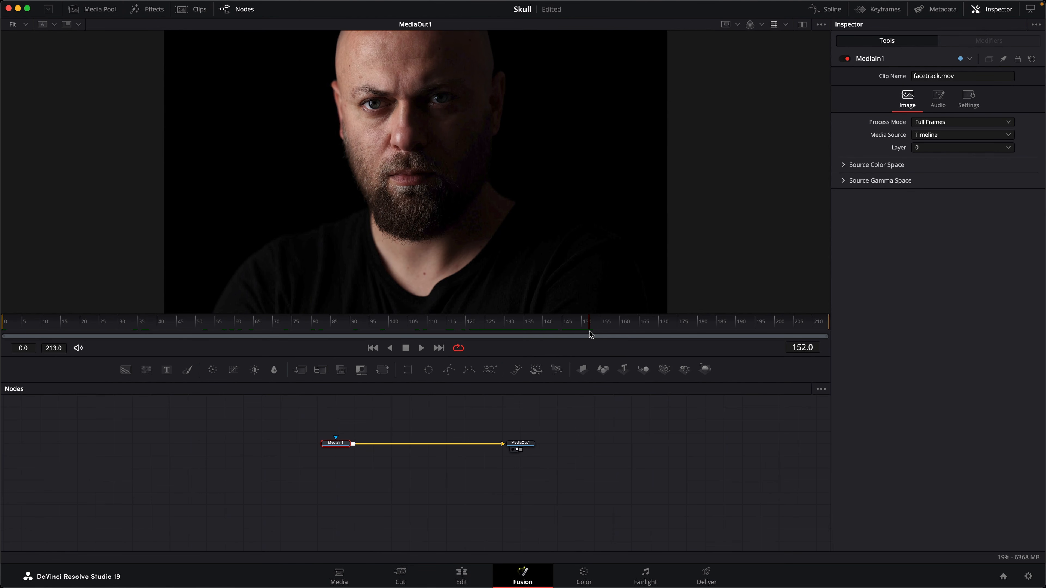
right_click(406, 168)
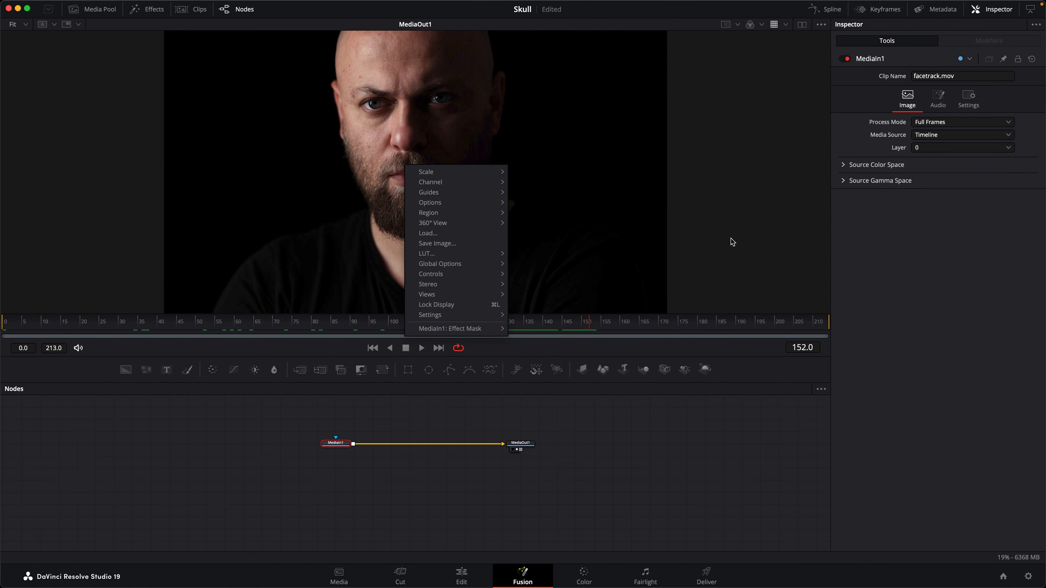
left_click(710, 244)
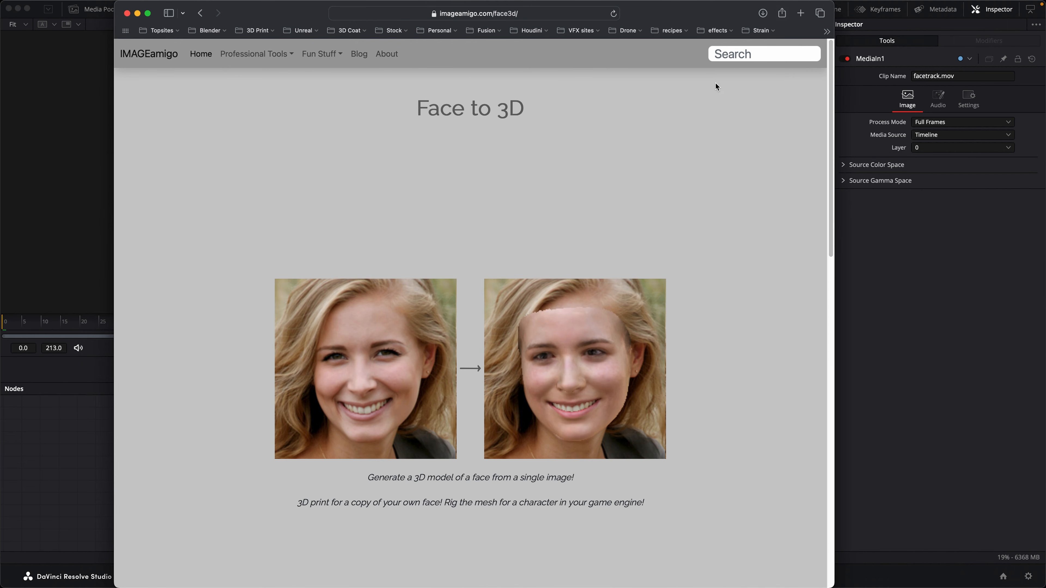
- In the browser, upload the frontal face photo to the IMAGEamigo Face to 3D page and preview the faceuv1.obj model
scroll(716, 86, "down", 10)
left_click_drag(797, 206, 494, 432)
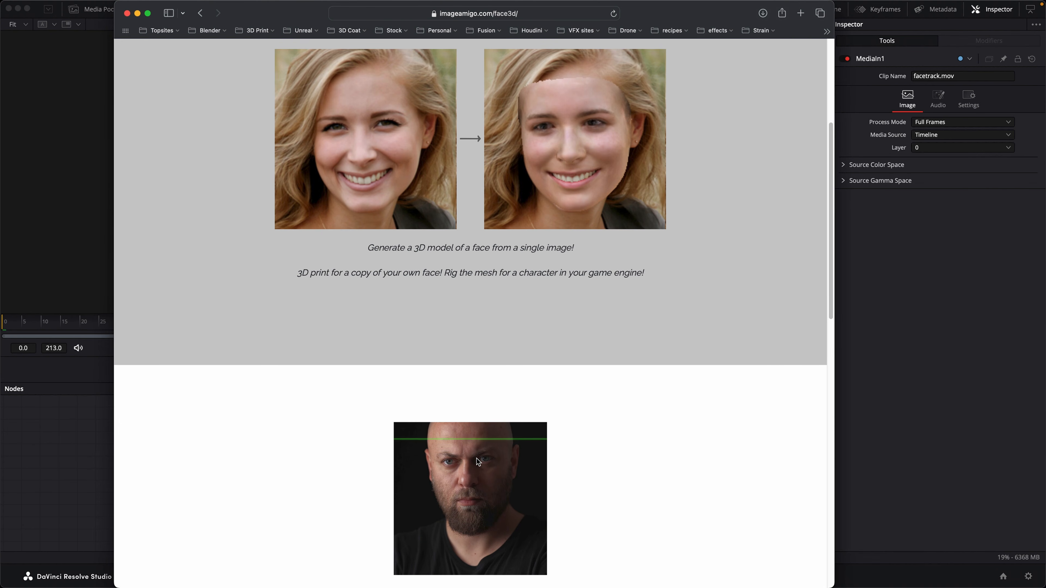
scroll(828, 312, "down", 5)
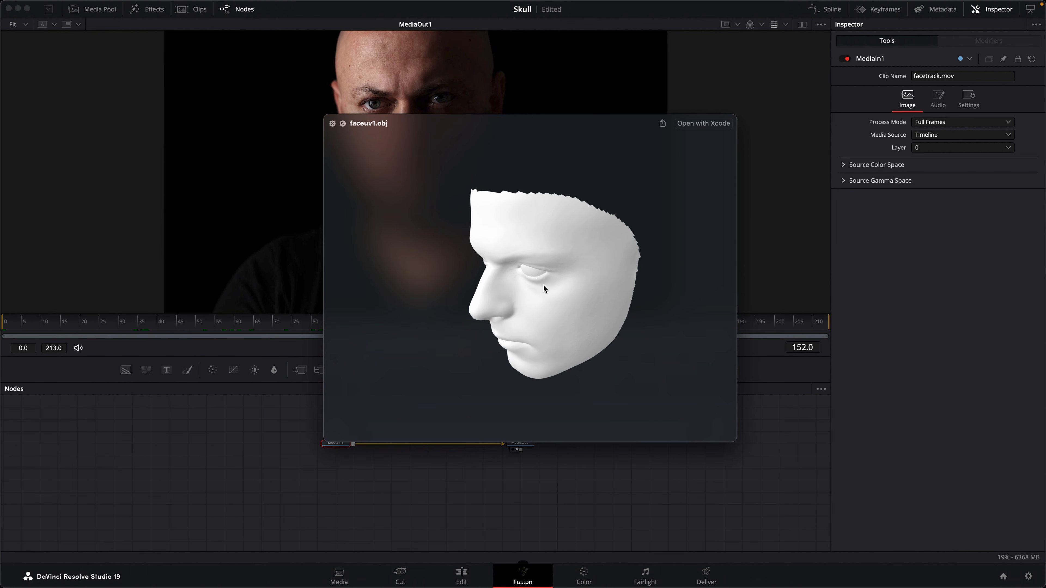
mouse_move(544, 285)
left_mouse_down()
mouse_move(531, 227)
mouse_move(612, 236)
mouse_move(497, 225)
mouse_move(503, 218)
mouse_move(401, 227)
mouse_move(482, 224)
mouse_move(516, 272)
mouse_move(477, 292)
mouse_move(563, 289)
mouse_move(525, 243)
mouse_move(555, 215)
mouse_move(563, 276)
mouse_move(547, 283)
left_mouse_up()
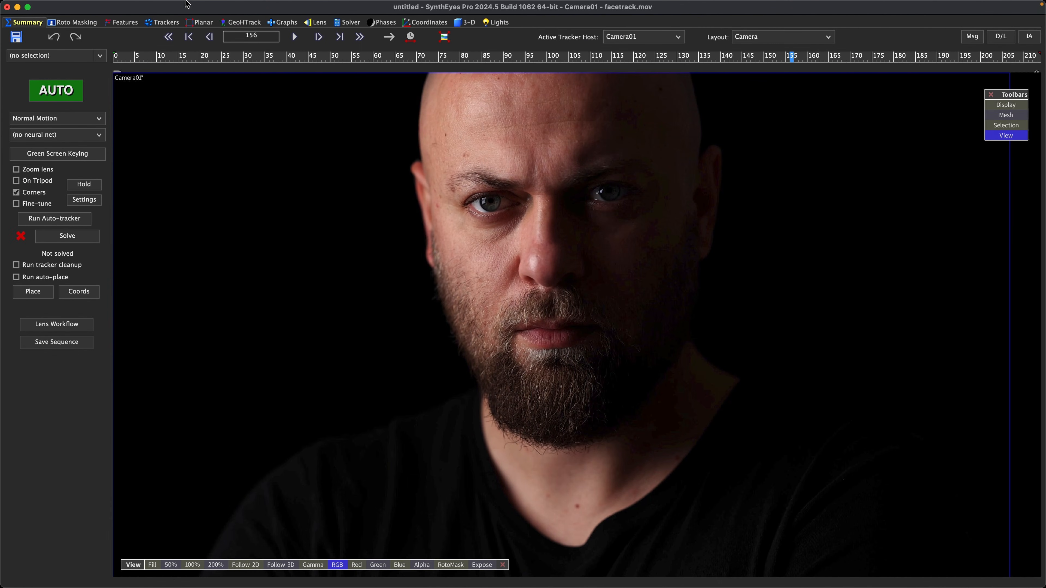
- In SynthEyes, brighten the shot in the image preprocessor with Mid level 0.255 and Gamma 1.971
key("p")
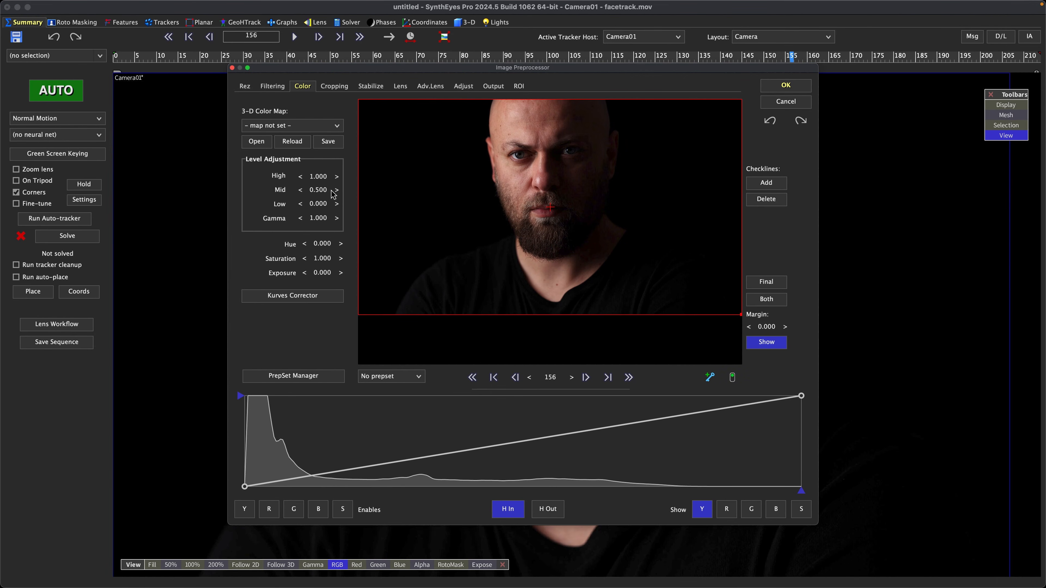
left_click_drag(318, 189, 320, 194)
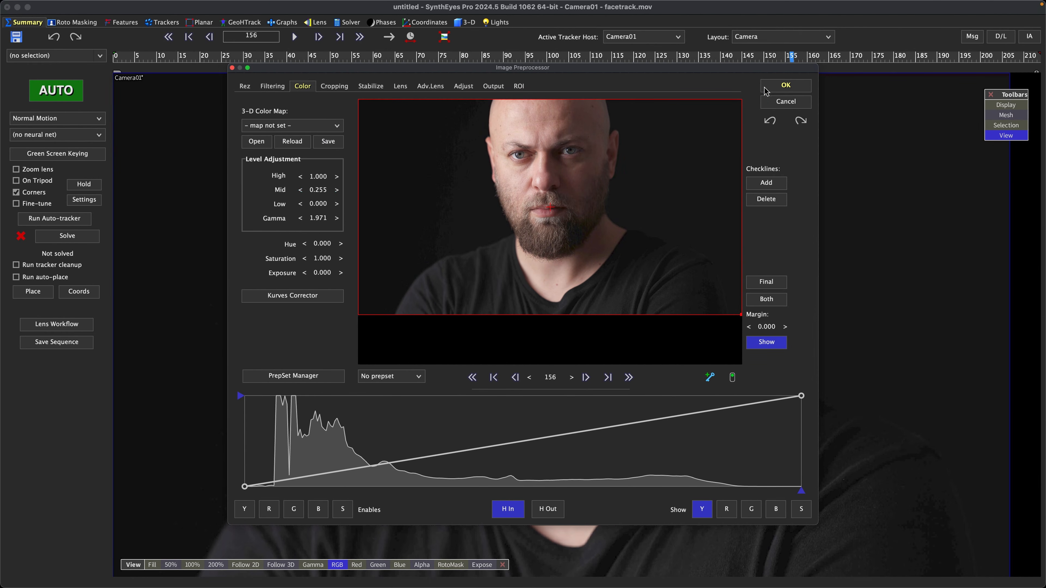
left_click(786, 85)
left_click(570, 208)
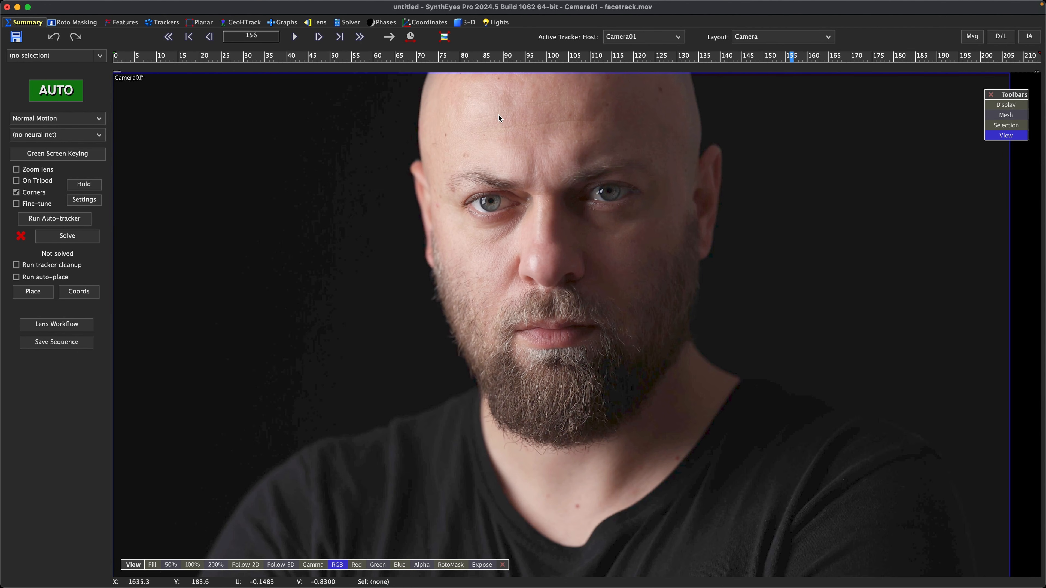
- Add a moving object to the shot and keep Object01 as the active tracker host
left_click(177, 6)
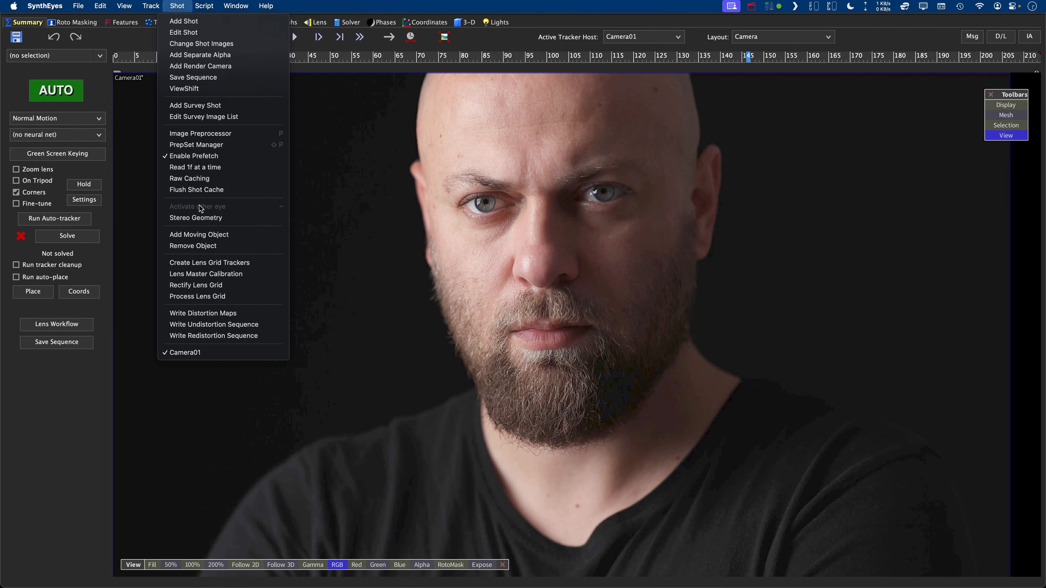
left_click(206, 234)
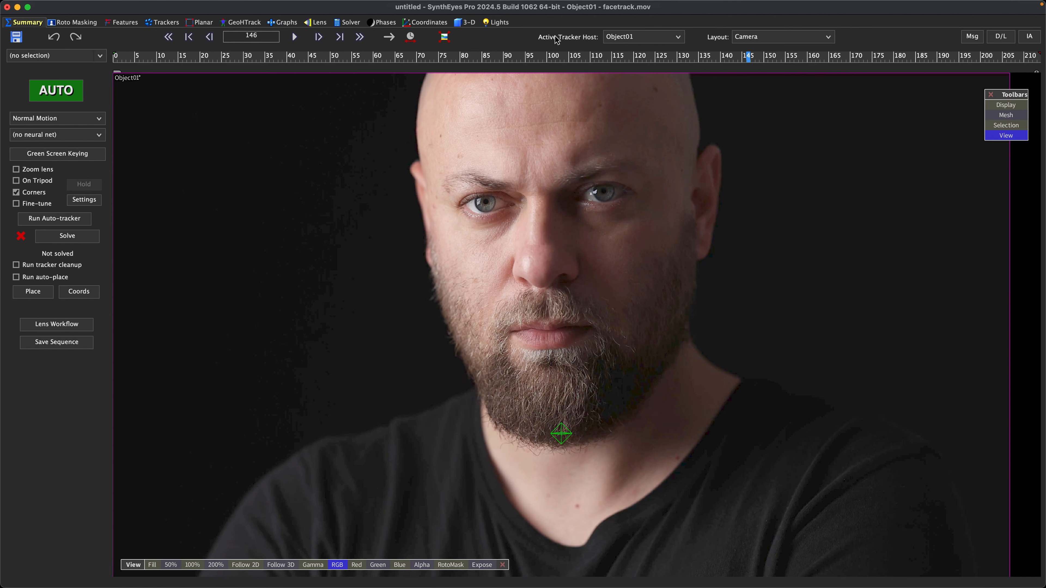
left_click(664, 42)
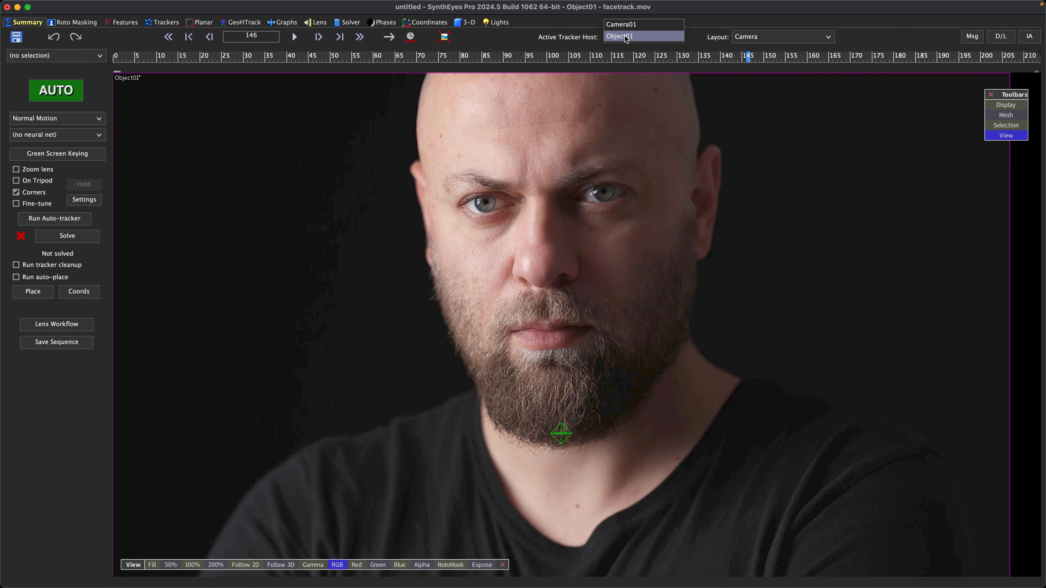
left_click(632, 38)
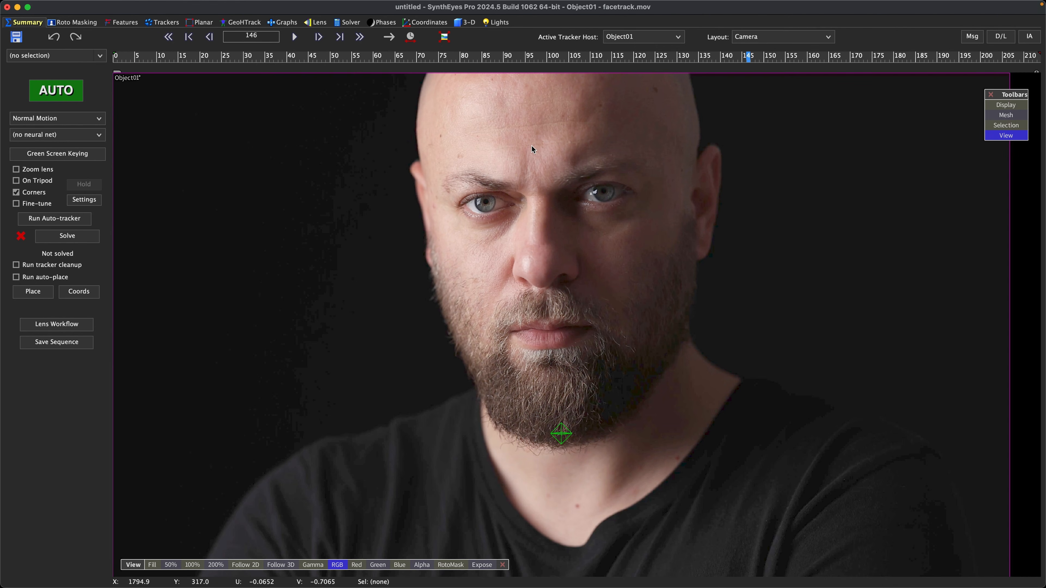
- Set the solving mode of Camera01 to Disabled and make Object01 the active tracker host again
left_click(658, 36)
left_click(658, 27)
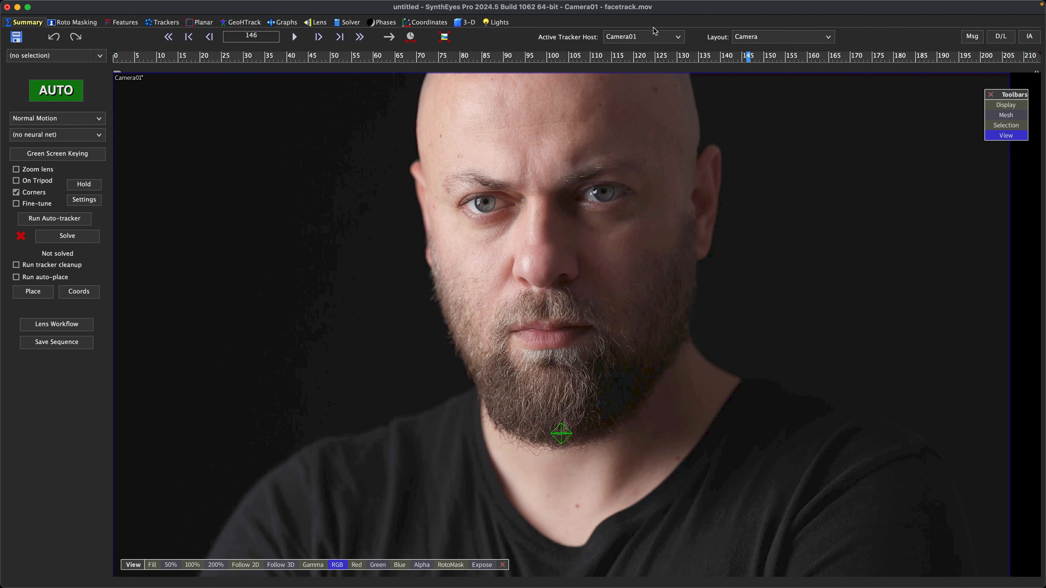
left_click(347, 23)
left_click(64, 107)
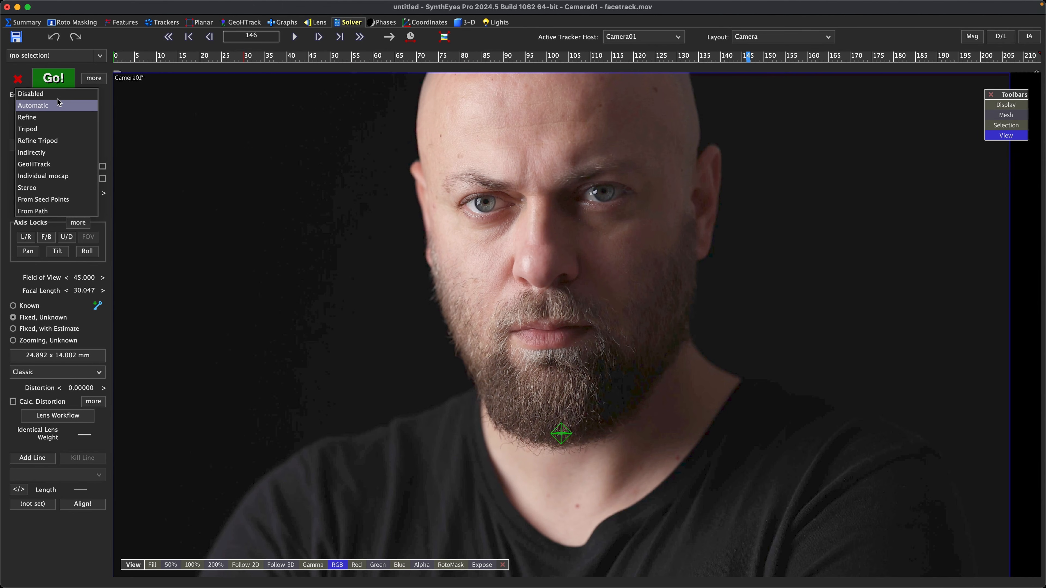
left_click(41, 213)
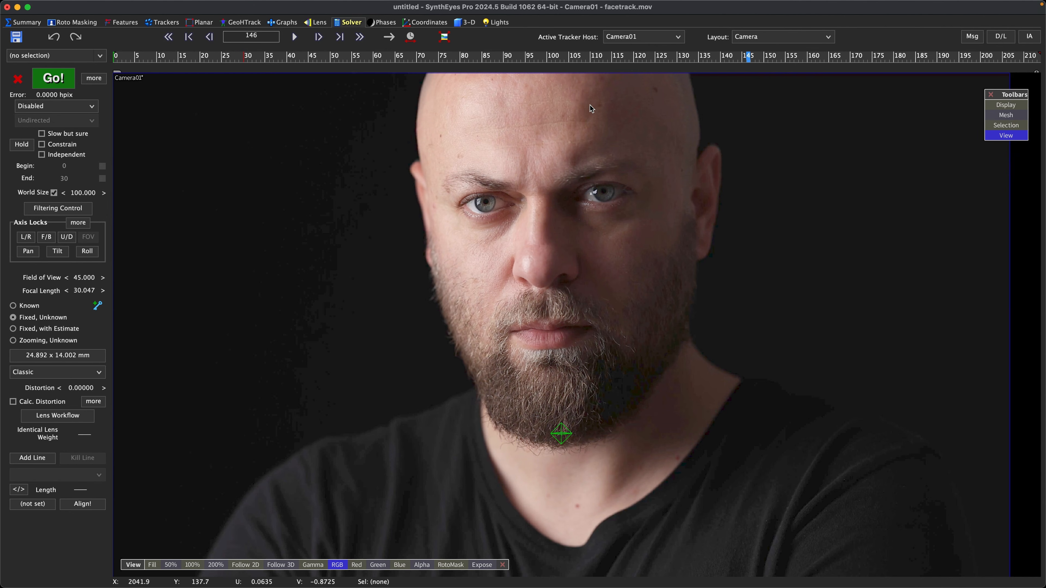
left_click(644, 41)
left_click(651, 49)
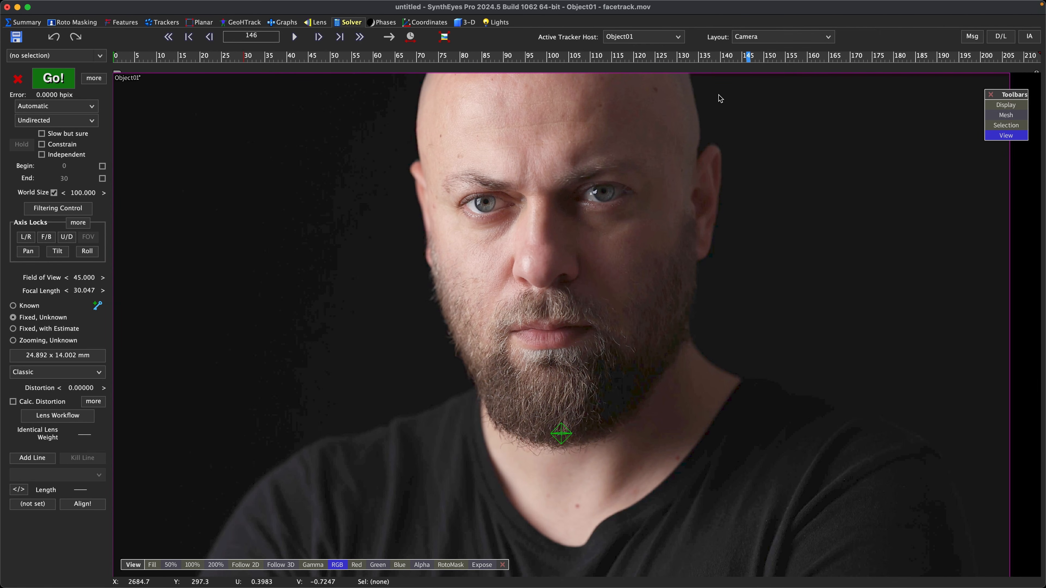
- At frame 0, draw a closed roto mask spline around the man's whole head, passing just below the beard
key("Home")
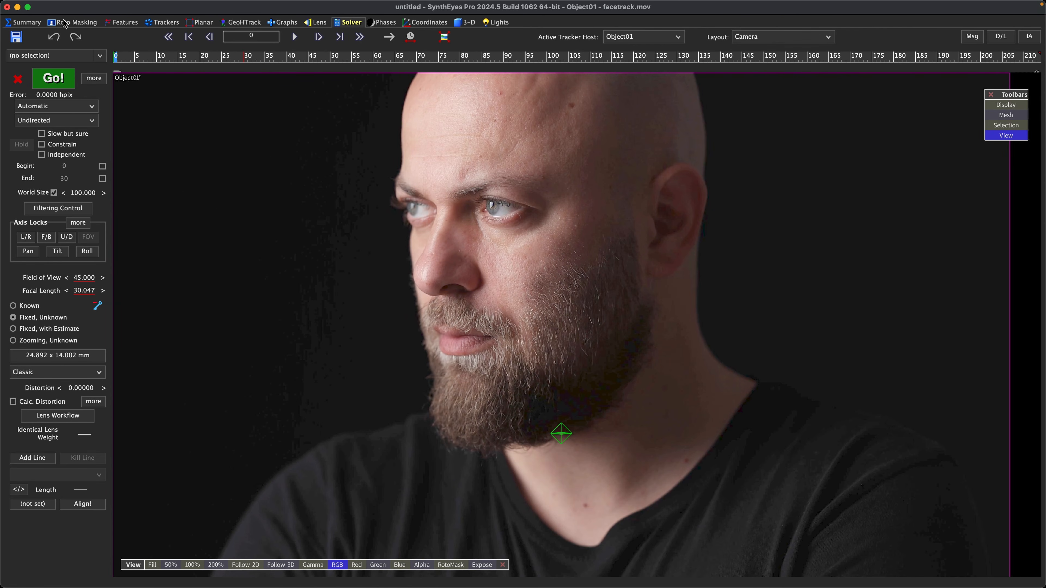
left_click(82, 24)
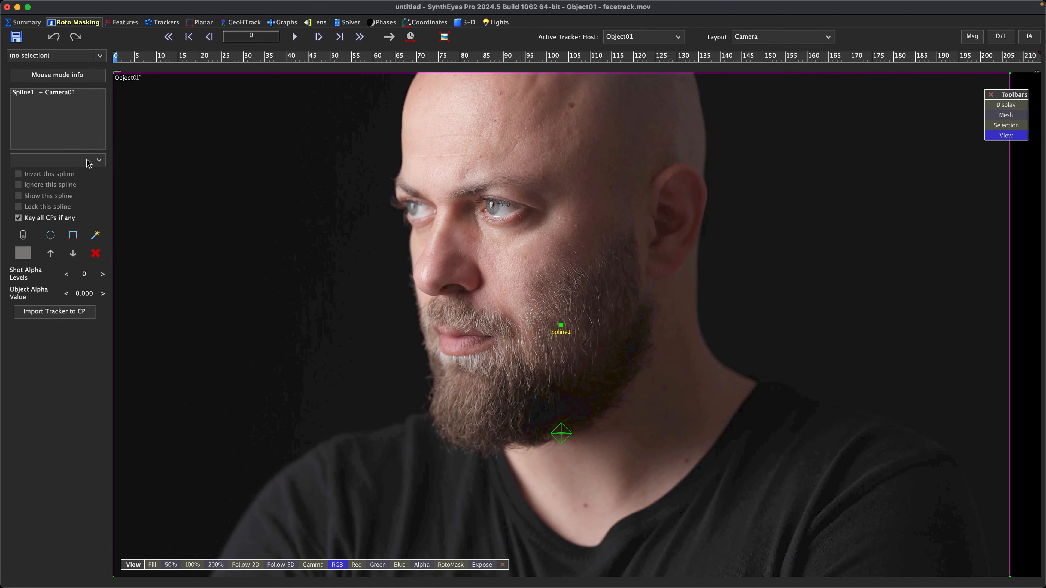
left_click(95, 235)
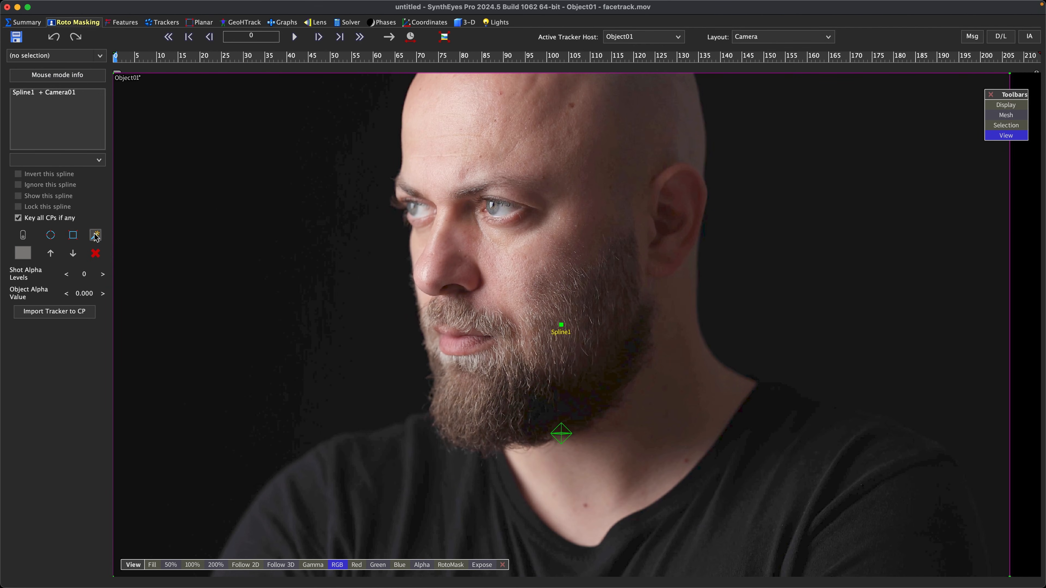
left_click(523, 237)
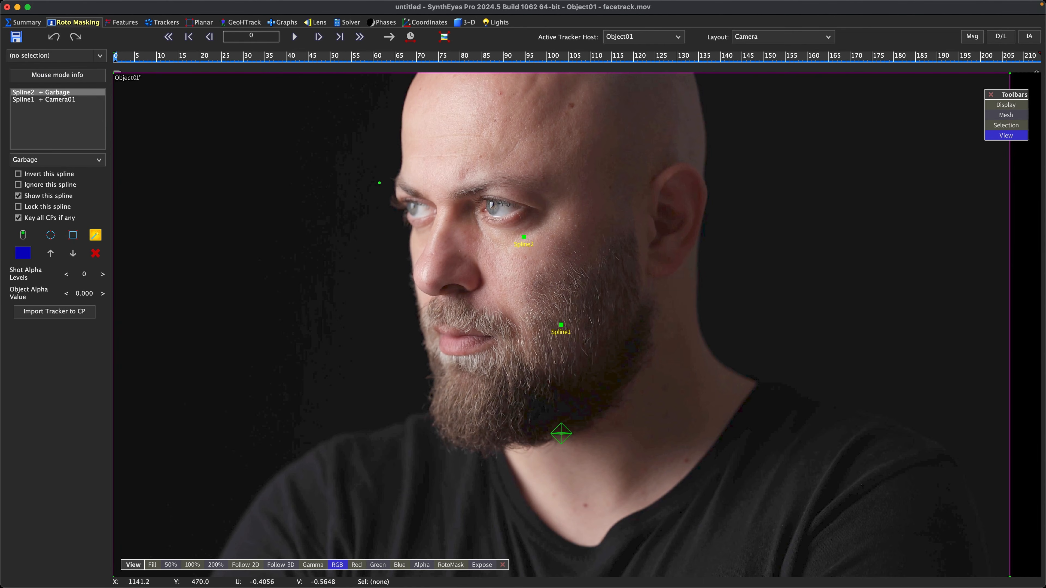
left_click(391, 276)
left_click(419, 431)
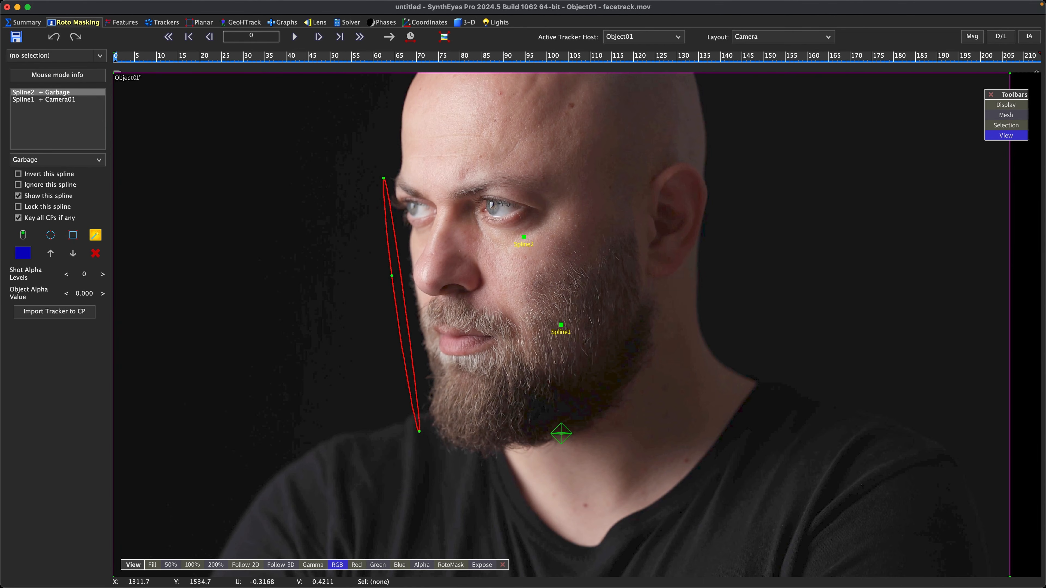
left_click(500, 462)
left_click(529, 466)
left_click(638, 404)
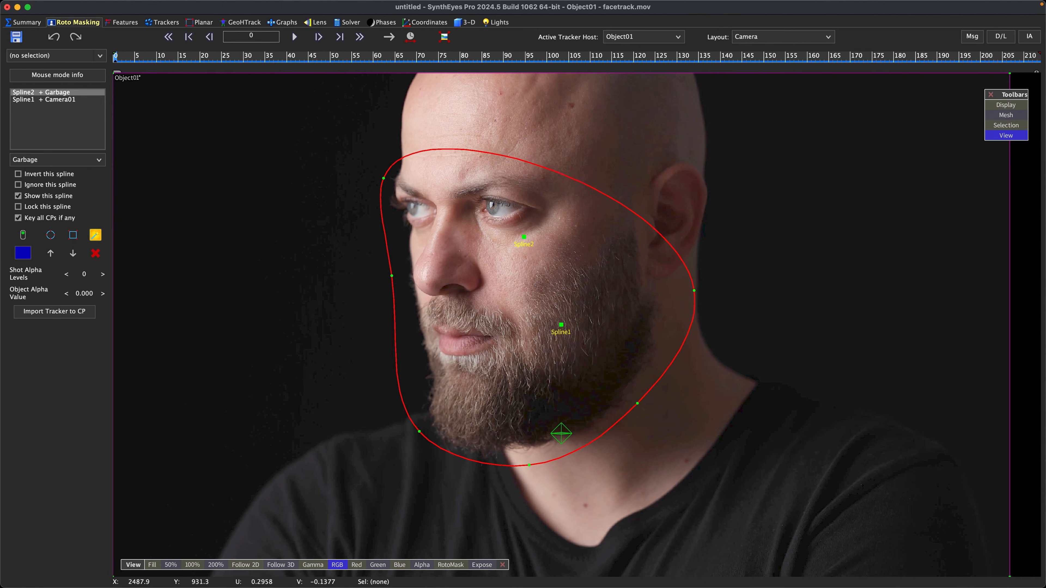
left_click(706, 285)
left_click(717, 118)
left_click(379, 178)
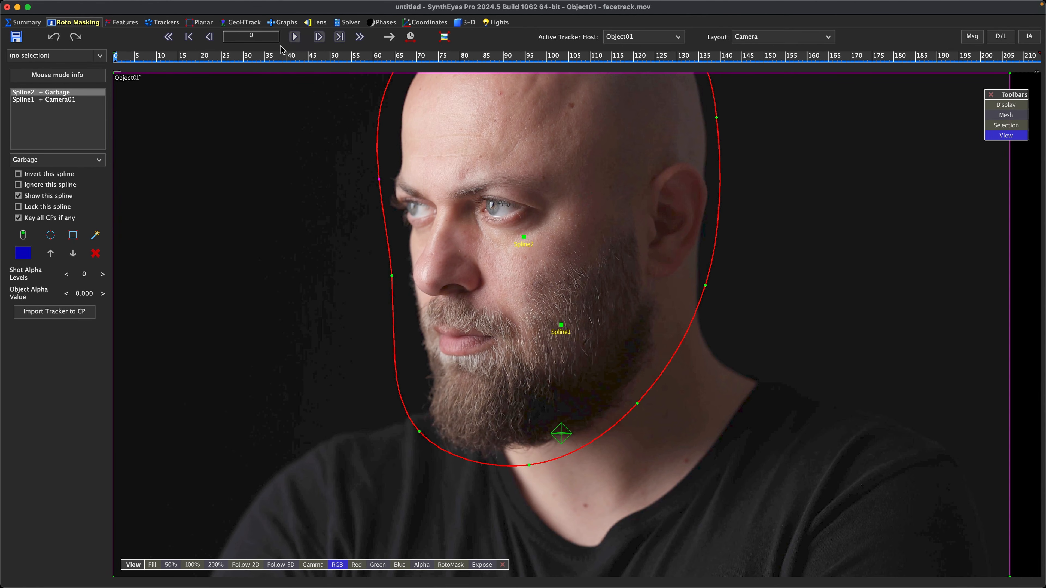
- At frame 213, shift the head spline and reshape its lower points around the beard, then check the frames back to the start
left_click_drag(165, 65, 1044, 68)
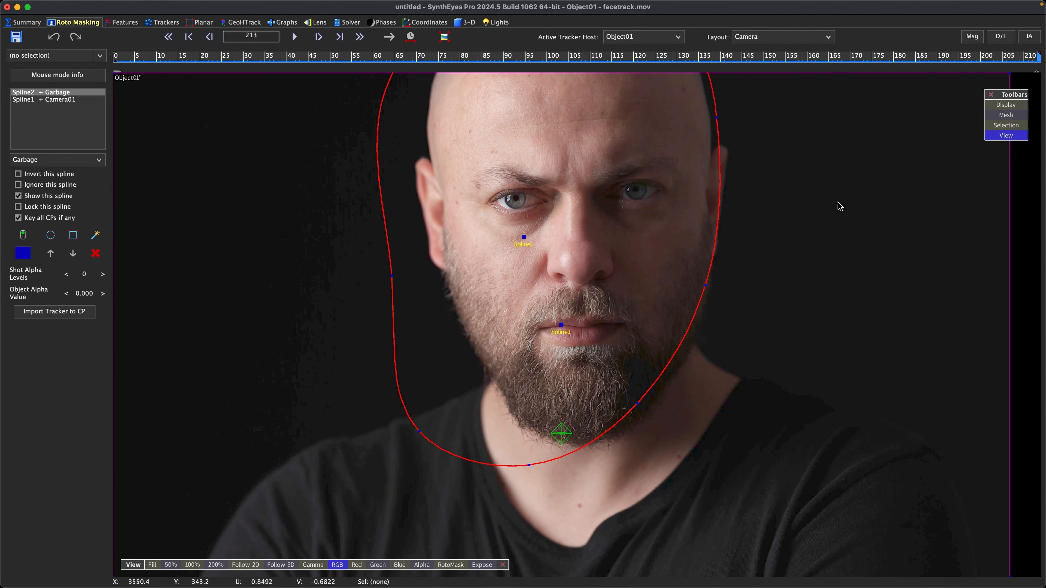
left_click_drag(524, 237, 549, 238)
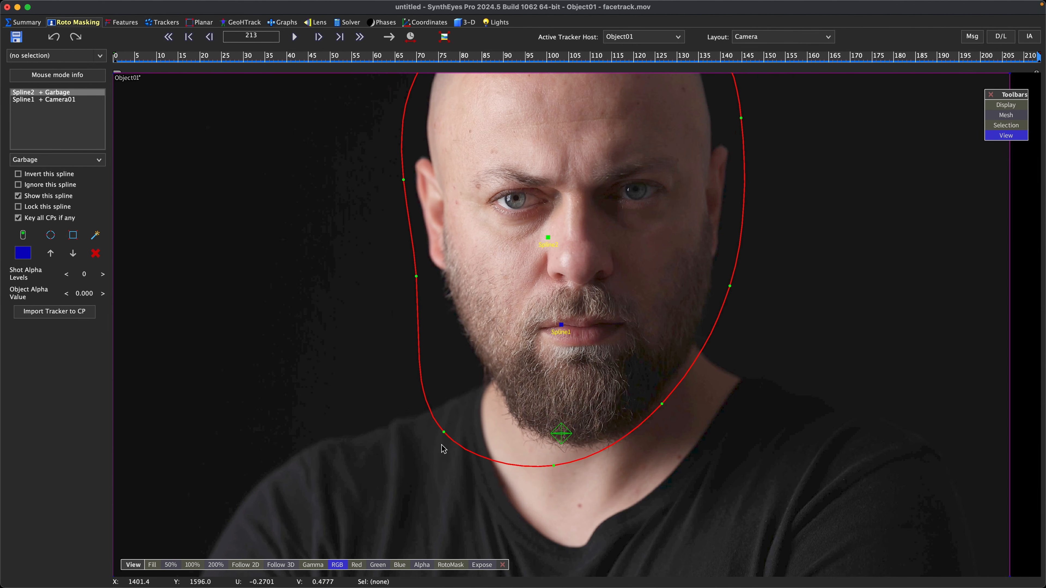
left_click_drag(443, 433, 490, 416)
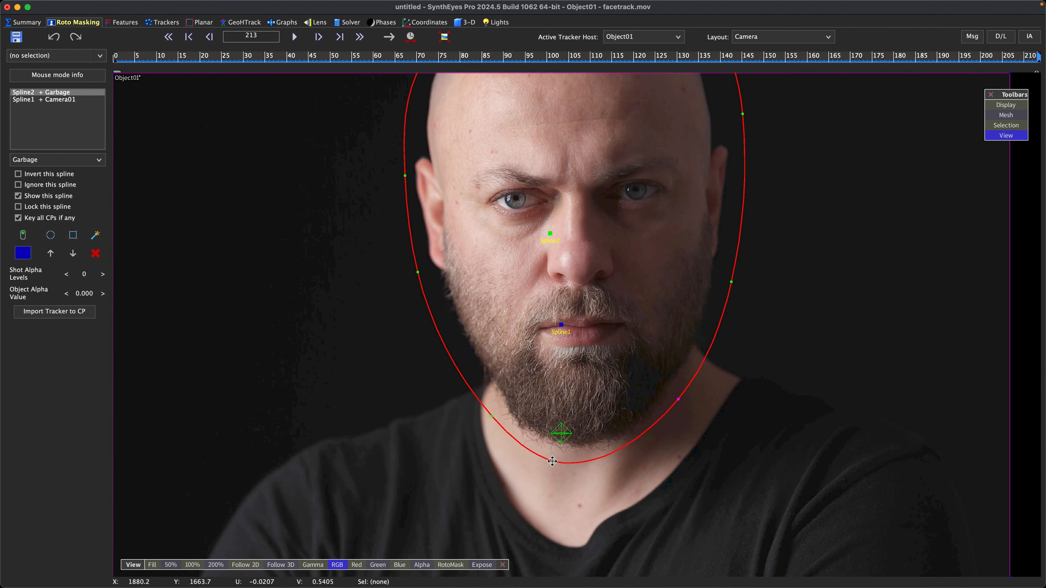
left_click_drag(725, 58, 290, 57)
key("Home")
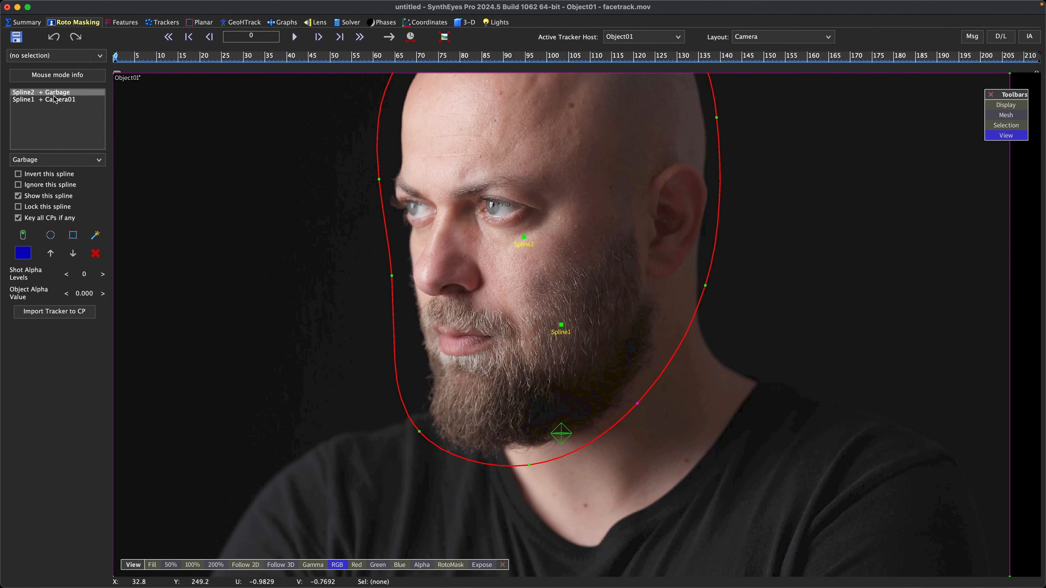
- Assign the head spline to Object01 and switch to the Features room
left_click(80, 165)
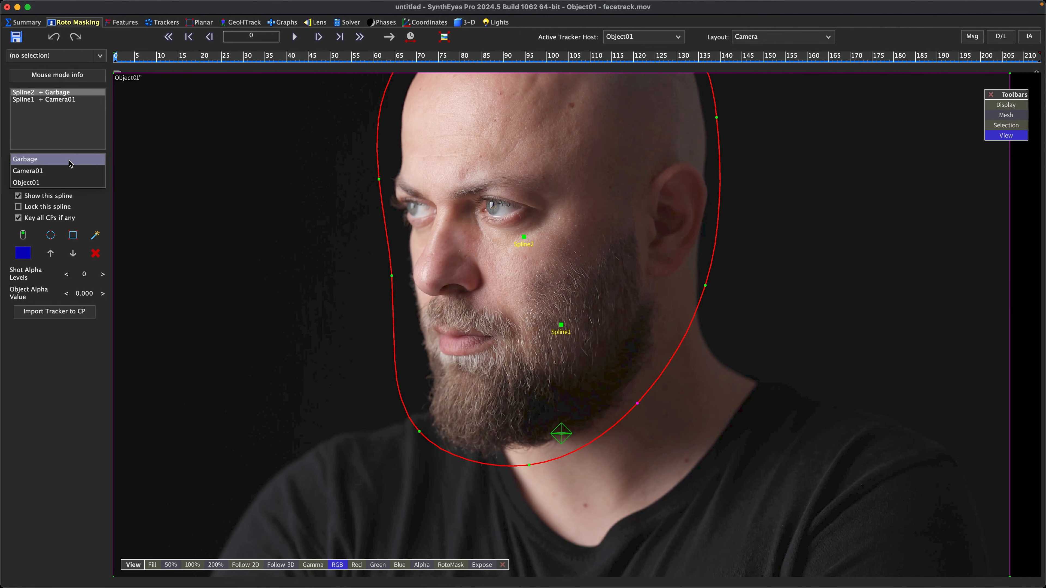
left_click(42, 189)
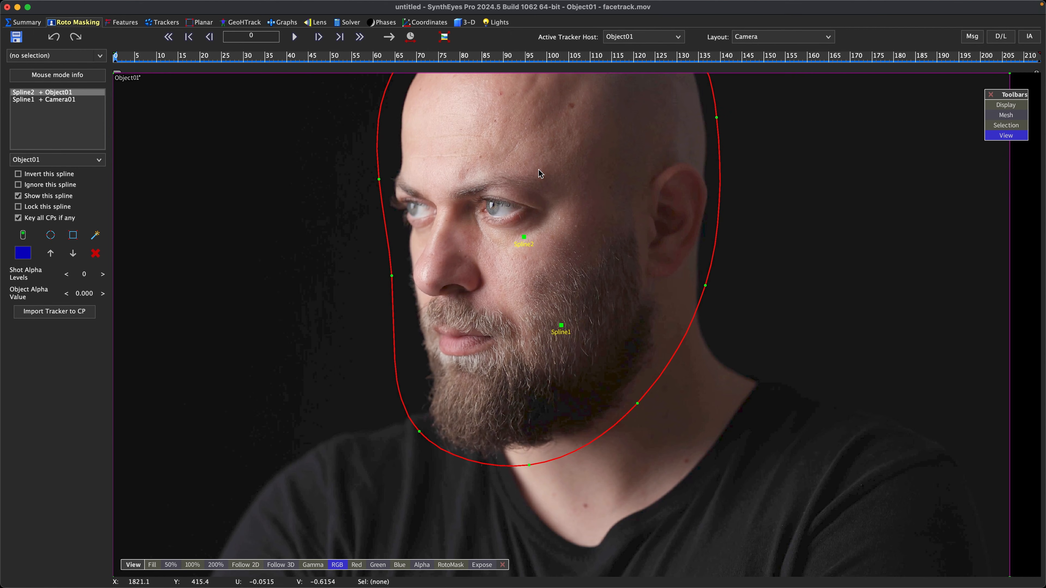
left_click(130, 24)
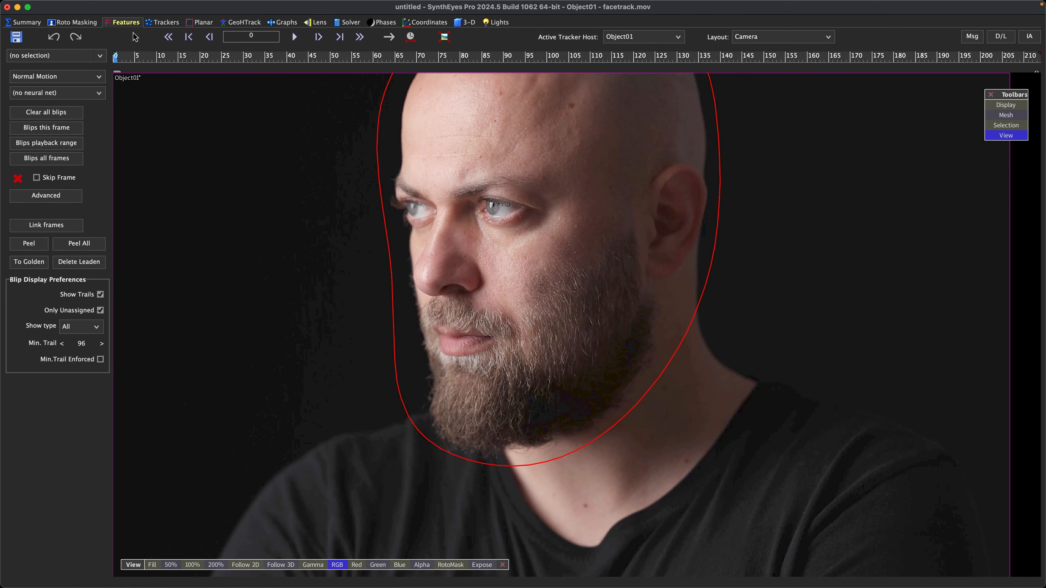
- Check the advanced feature settings, generate blips for all frames, and peel them all into trackers
left_click(45, 195)
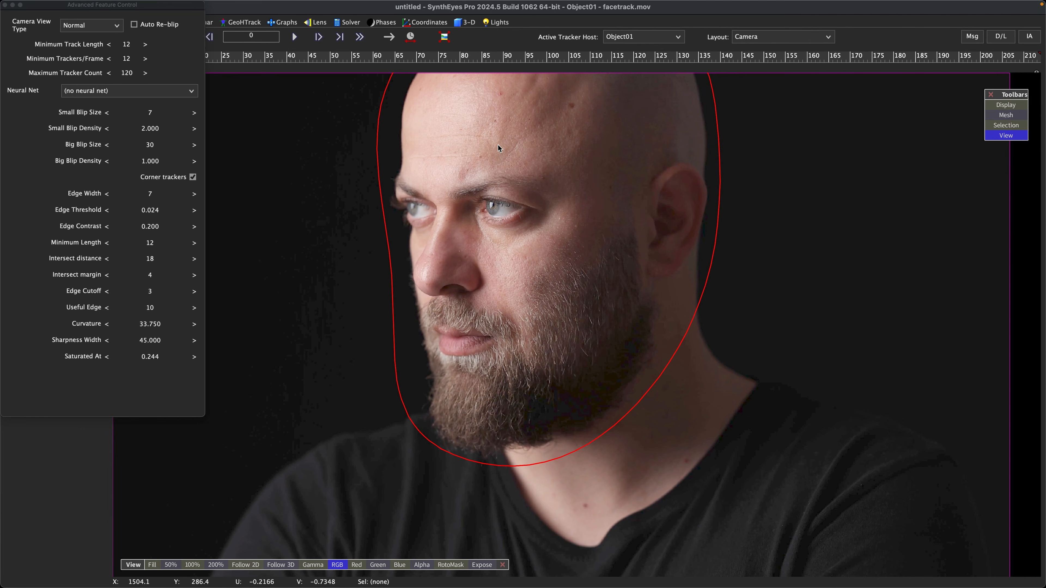
left_click(5, 5)
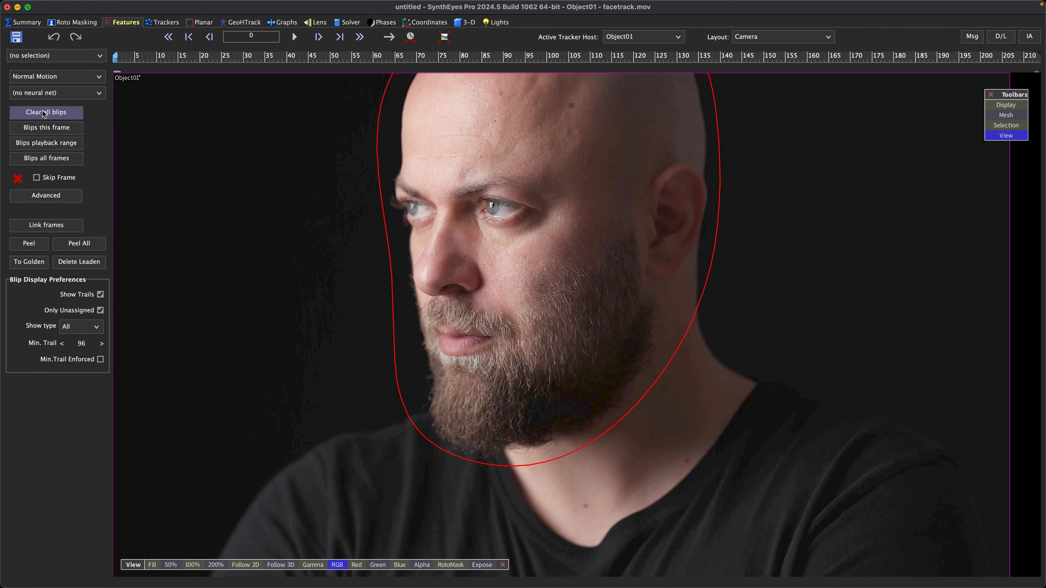
left_click(45, 135)
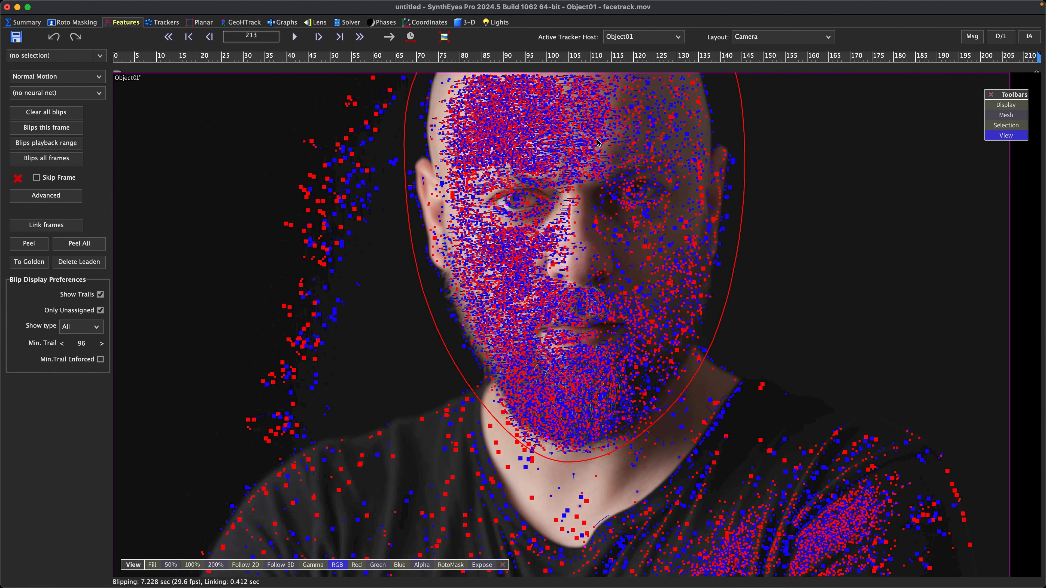
left_click(82, 248)
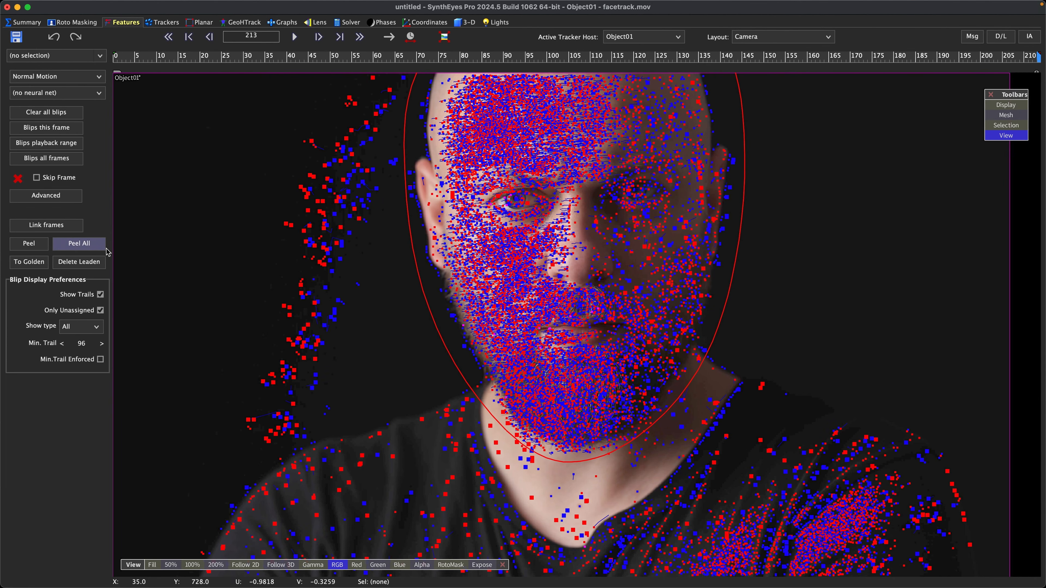
left_click(81, 243)
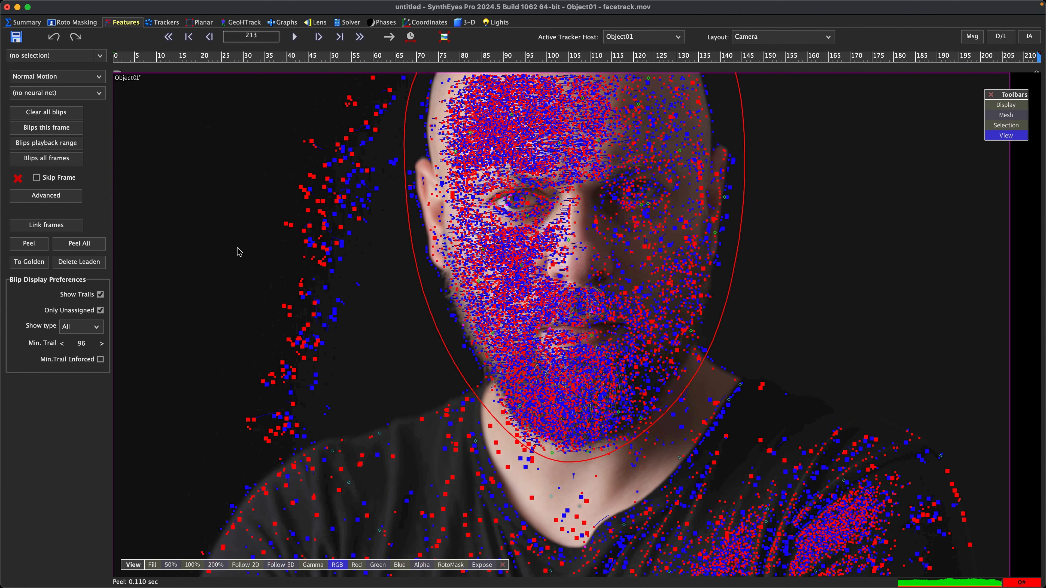
- Solve Object01 in the Solver room and scrub back to frame 128 to check the solved trackers
left_click(347, 24)
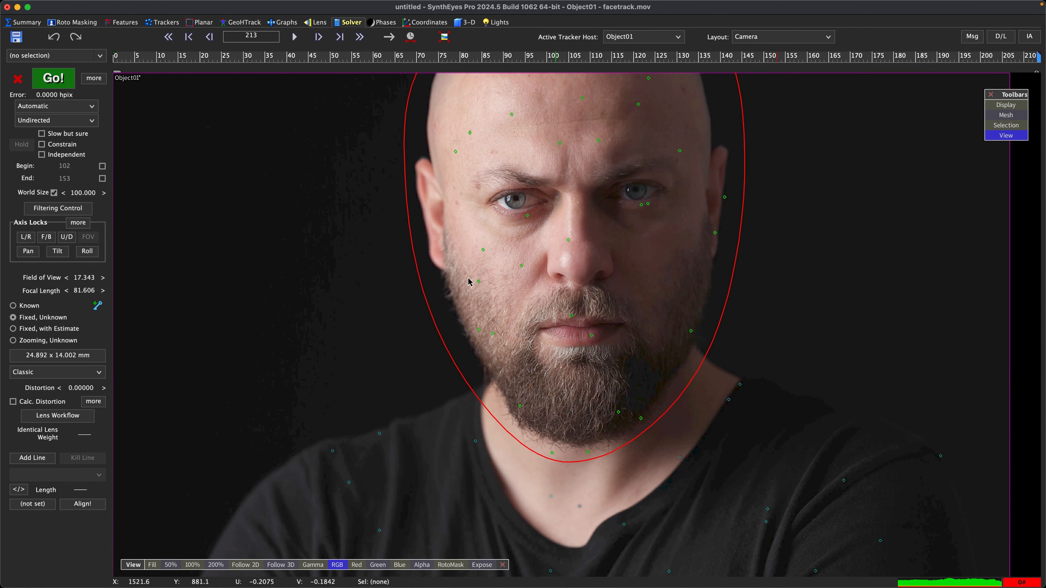
left_click(52, 83)
left_click(277, 208)
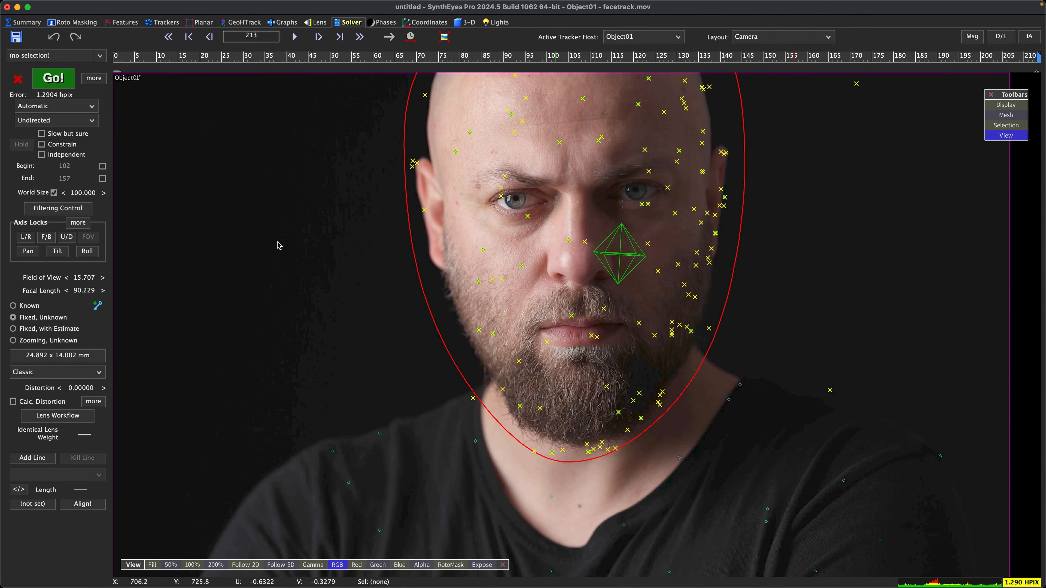
left_click_drag(725, 58, 670, 66)
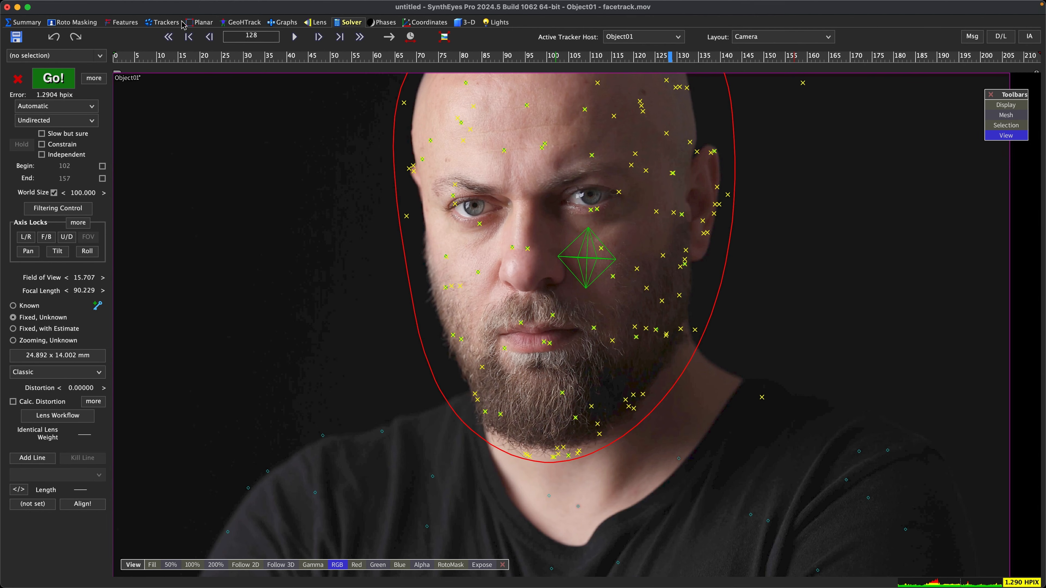
- Clean up the auto trackers, deleting far-ish, short-lived, high-error and unsolved ones, and run the solve again
left_click(151, 6)
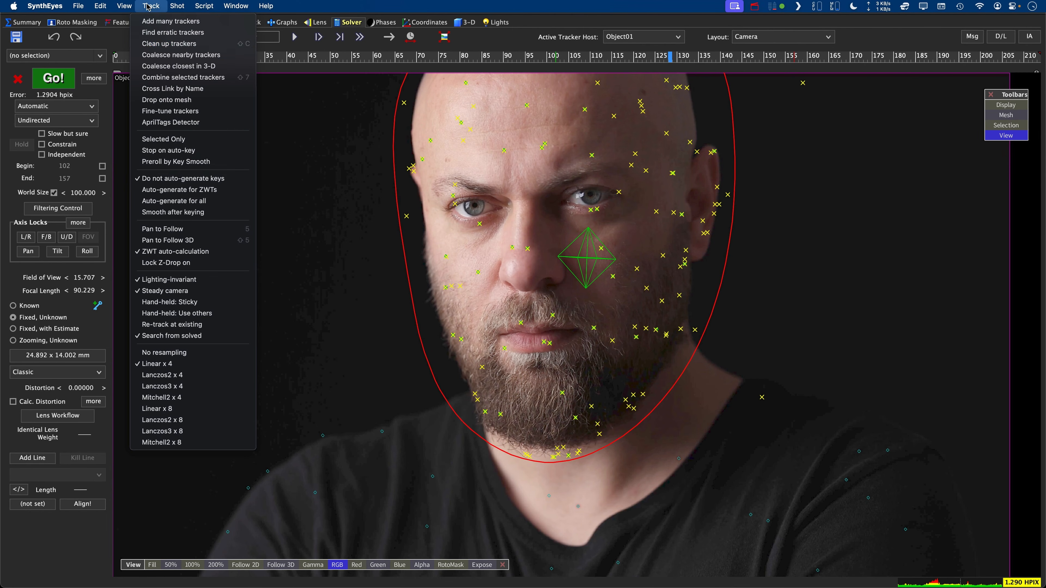
left_click(185, 43)
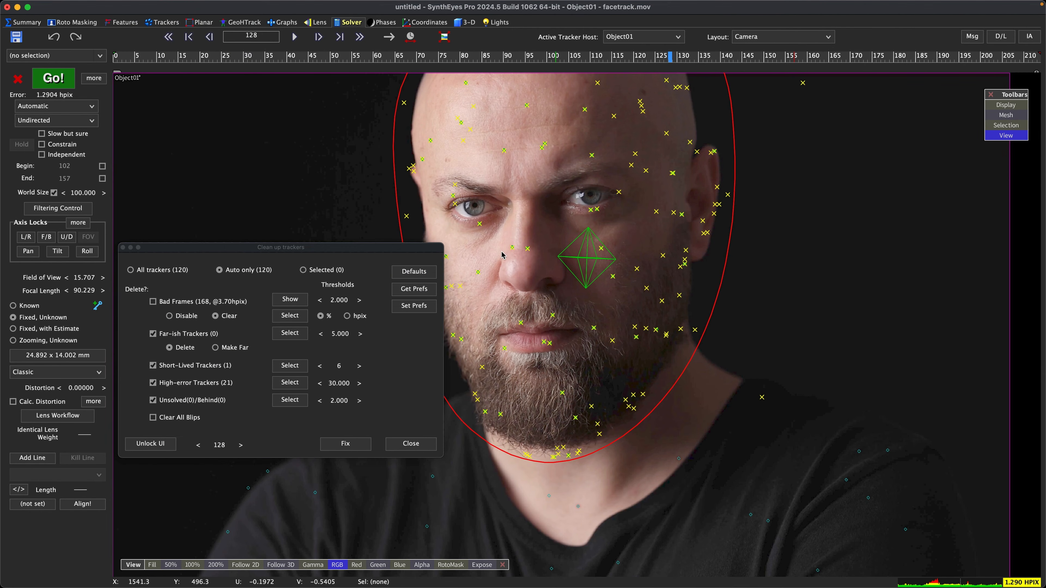
left_click(346, 443)
left_click(54, 78)
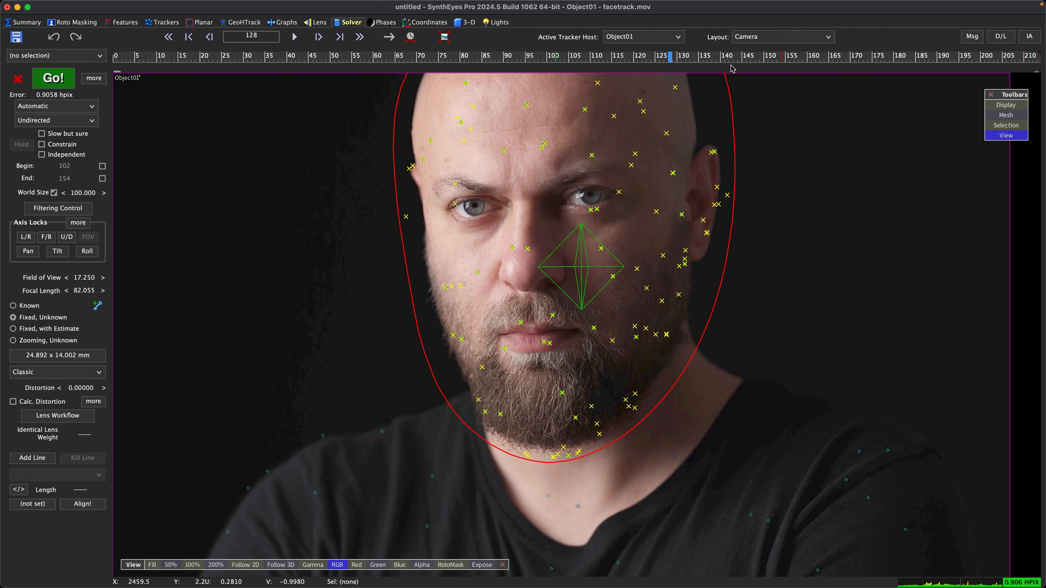
- In the Quad layout's Top view, lasso the trackers lying behind the front arc of the face and delete them
left_click(774, 37)
left_click(774, 49)
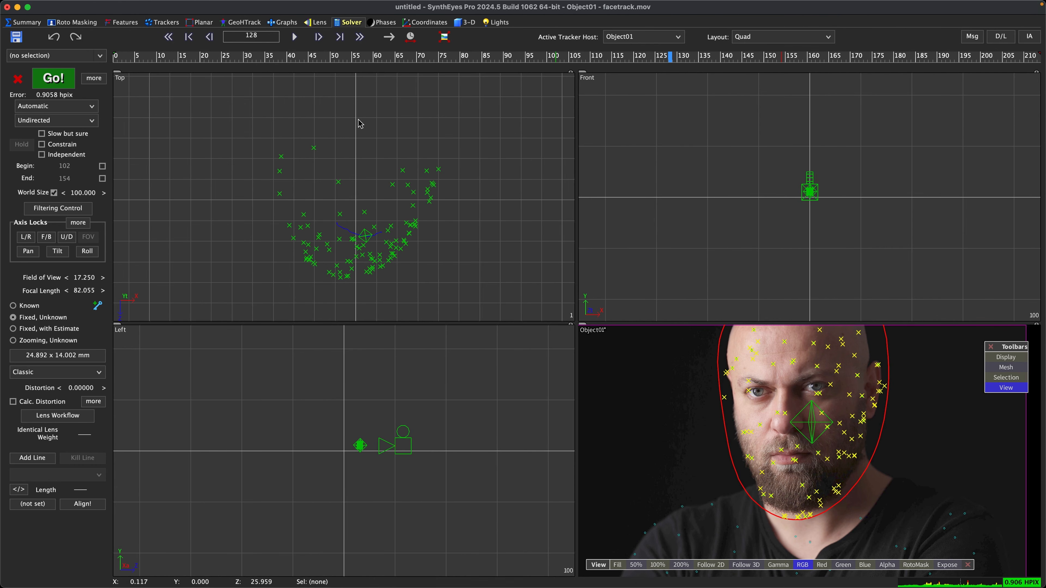
mouse_move(350, 118)
left_mouse_down()
mouse_move(297, 117)
mouse_move(330, 231)
mouse_move(369, 231)
mouse_move(453, 189)
mouse_move(317, 126)
left_mouse_up()
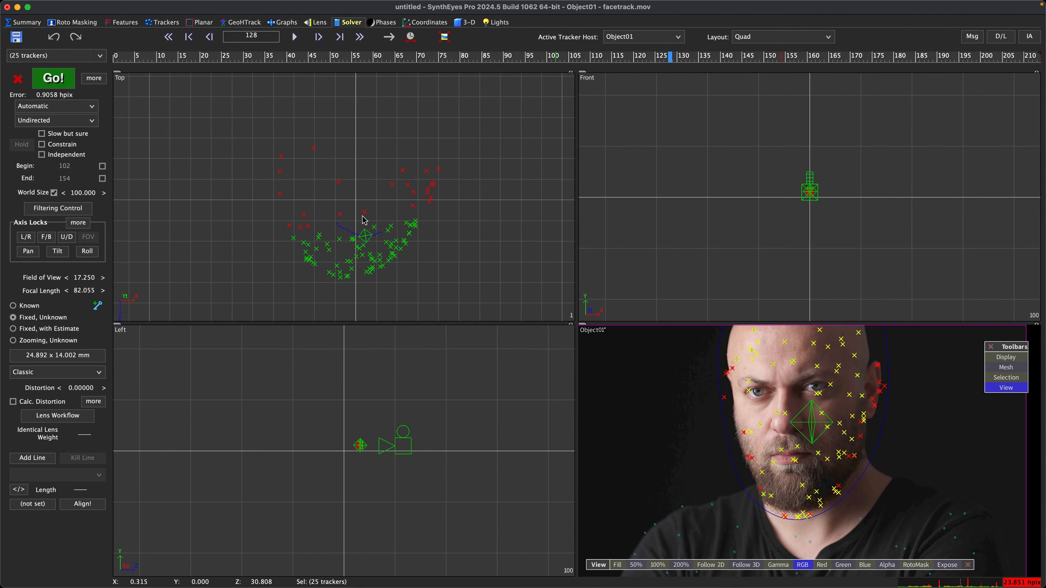
key("BackSpace")
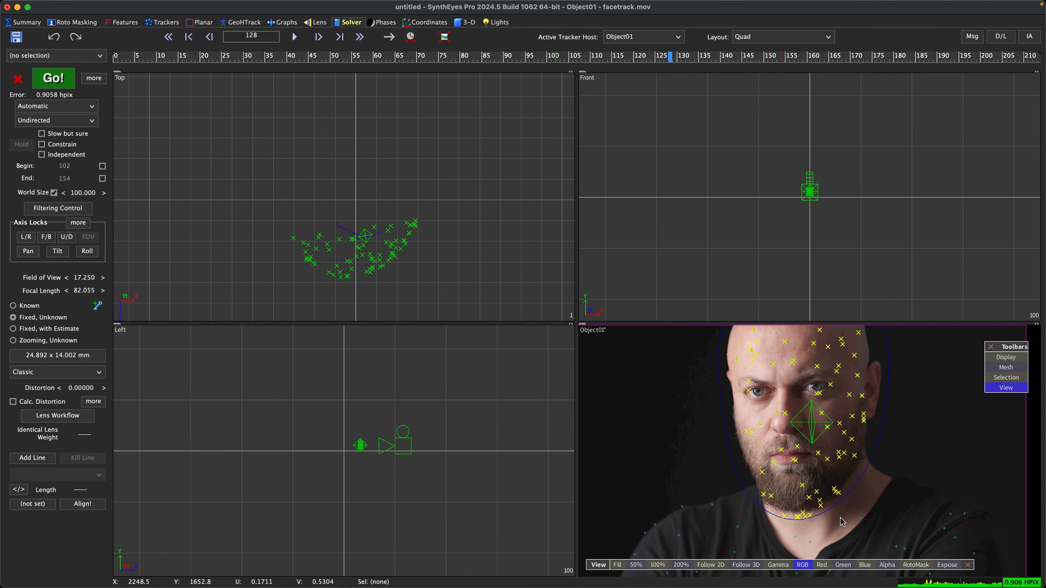
- Delete the trackers just below the beard and along its edge beside the neck, and return to the Camera layout
mouse_move(827, 525)
left_mouse_down()
mouse_move(788, 504)
mouse_move(762, 524)
mouse_move(820, 537)
left_mouse_up()
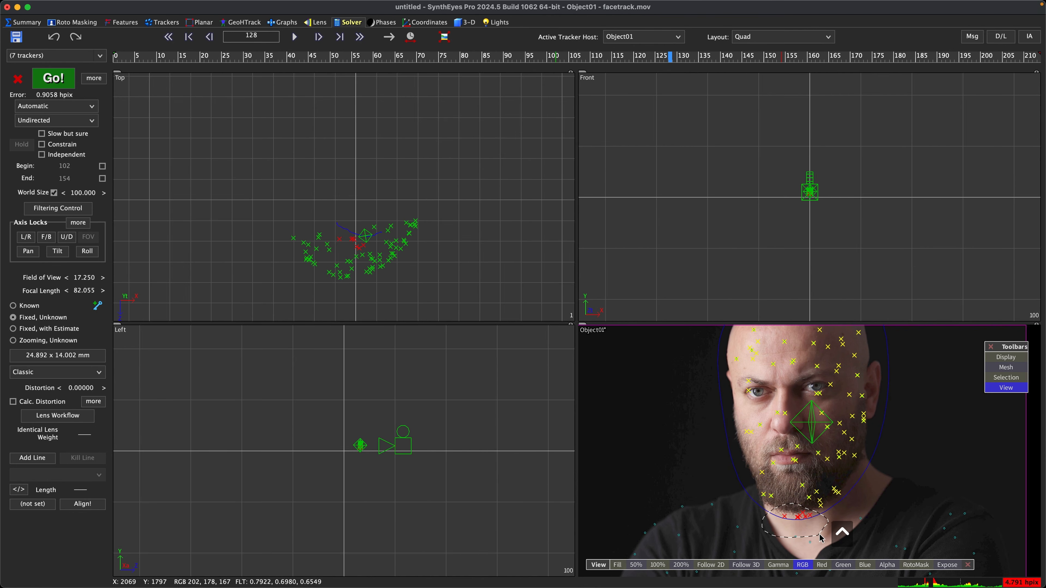
key("BackSpace")
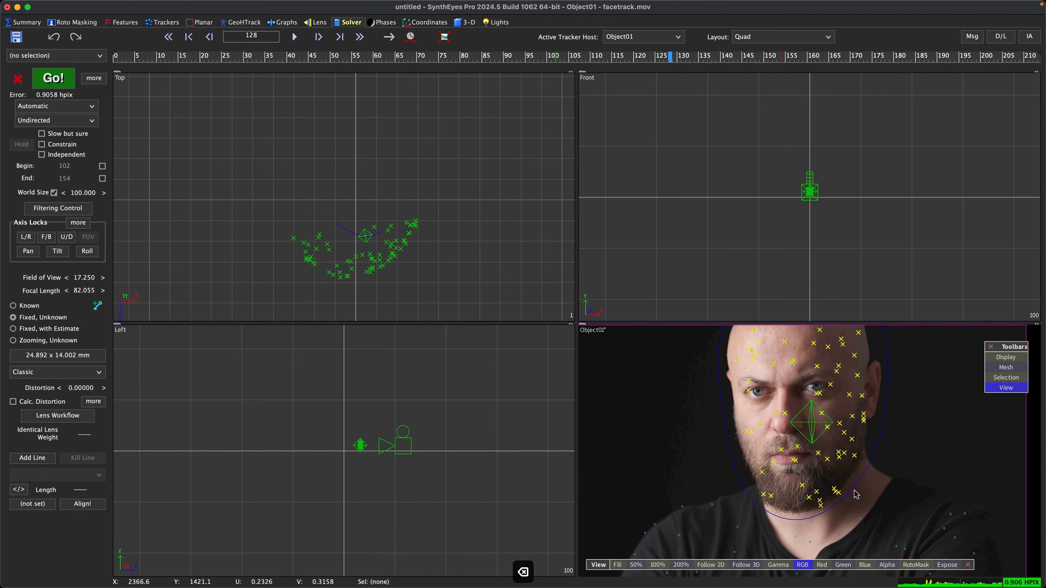
left_click_drag(855, 494, 840, 507)
key("BackSpace")
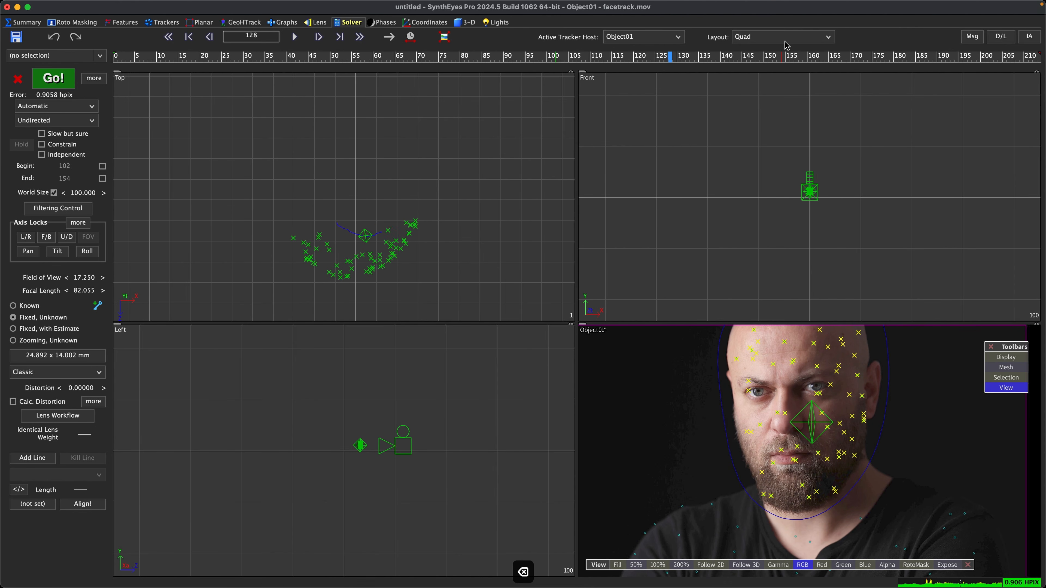
left_click(786, 37)
left_click(754, 24)
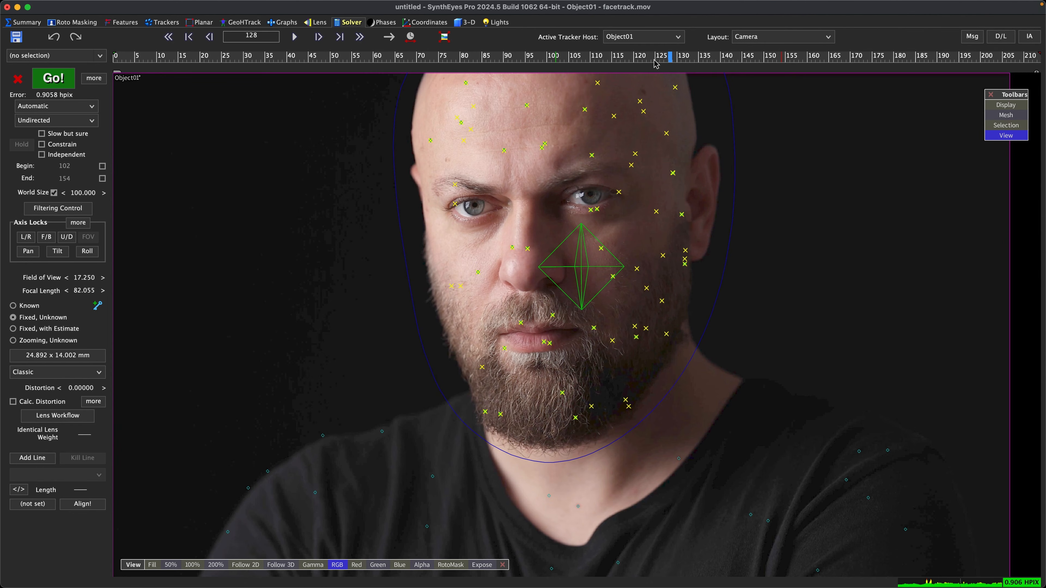
- At frame 201, delete the stray trackers along the outer edge of the face and both sides of the beard
left_click_drag(656, 64, 987, 62)
left_click(705, 258)
key("BackSpace")
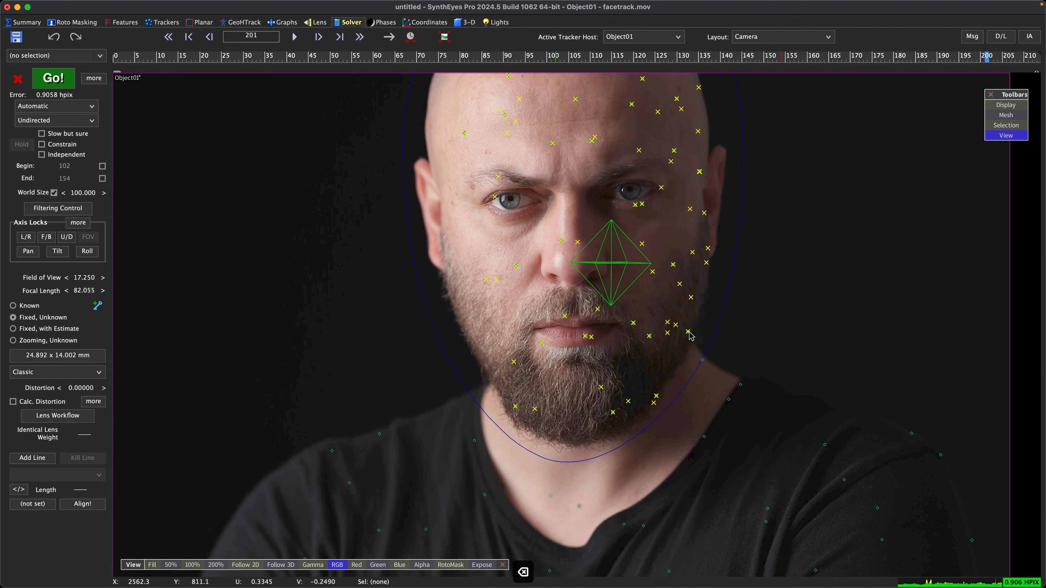
left_click(654, 403)
key("BackSpace")
left_click(656, 396)
key("BackSpace")
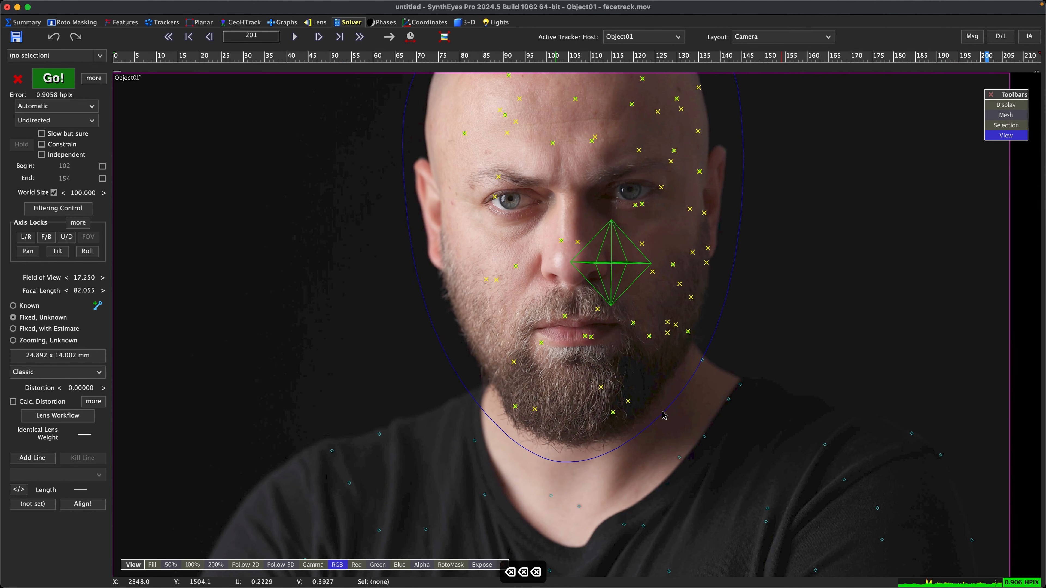
key("BackSpace")
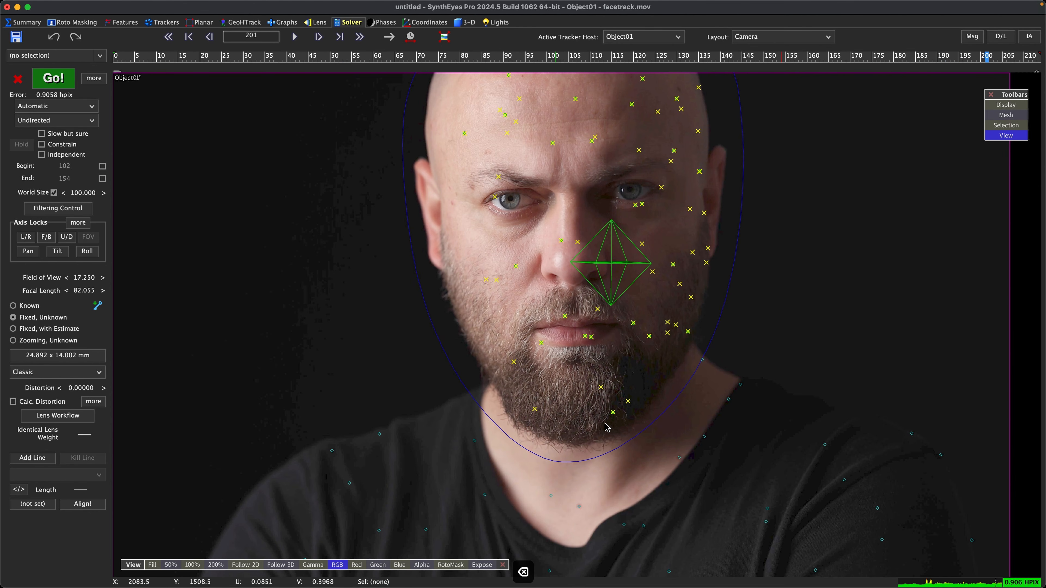
- At frame 27, delete the tracker floating off the face in front of the nose
left_click_drag(1003, 59, 233, 103)
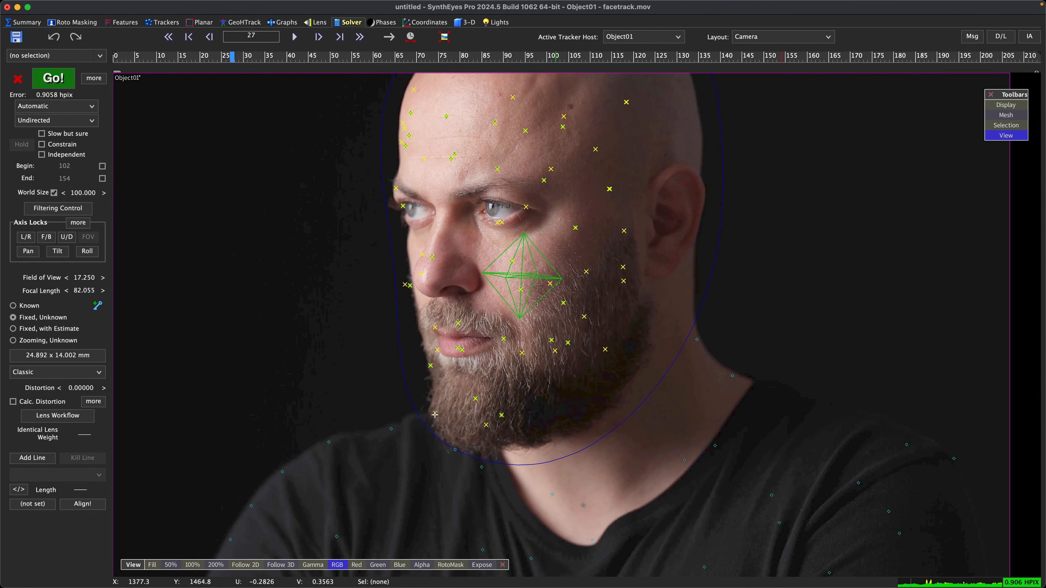
left_click(405, 284)
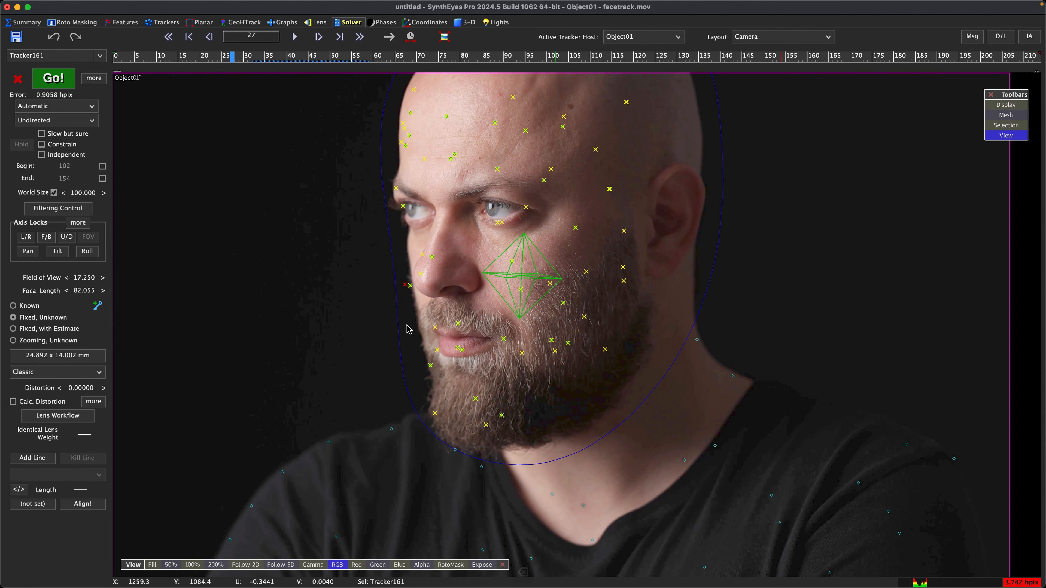
key("BackSpace")
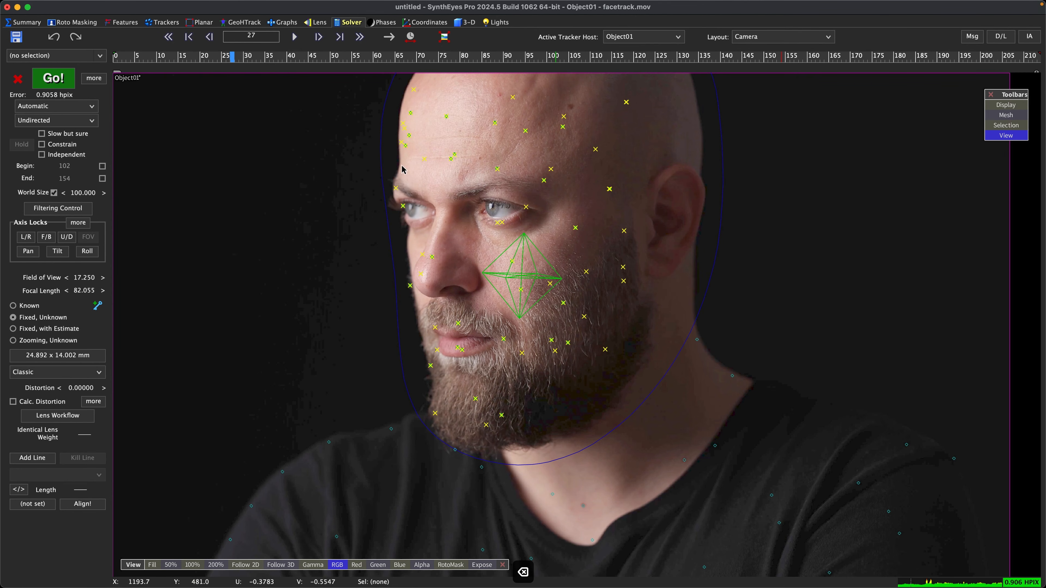
- Check the remaining tracker at the nose edge by following it through the shot, and clear the existing solve
key("Left")
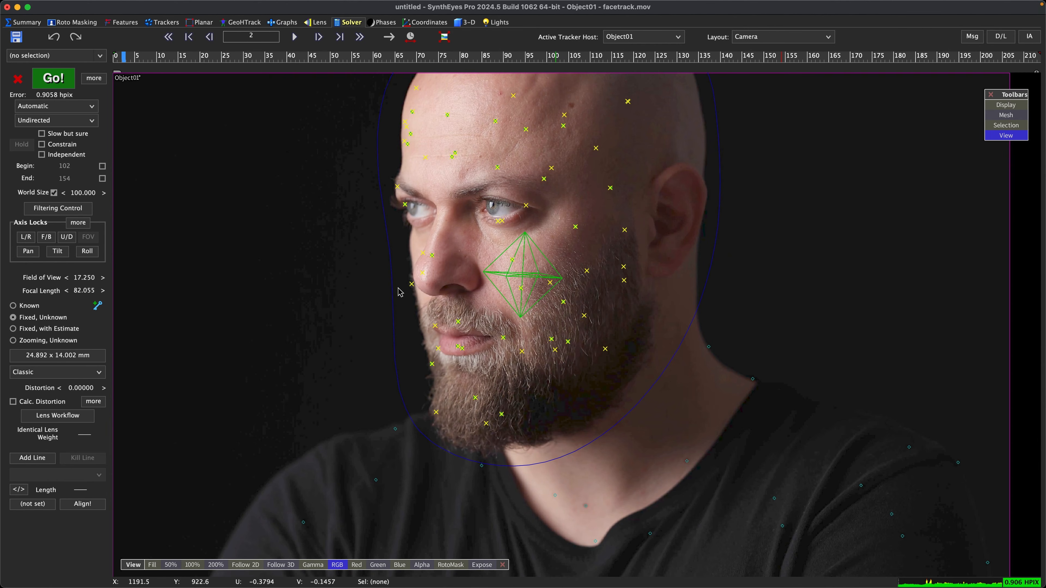
left_click(410, 284)
left_click(376, 56)
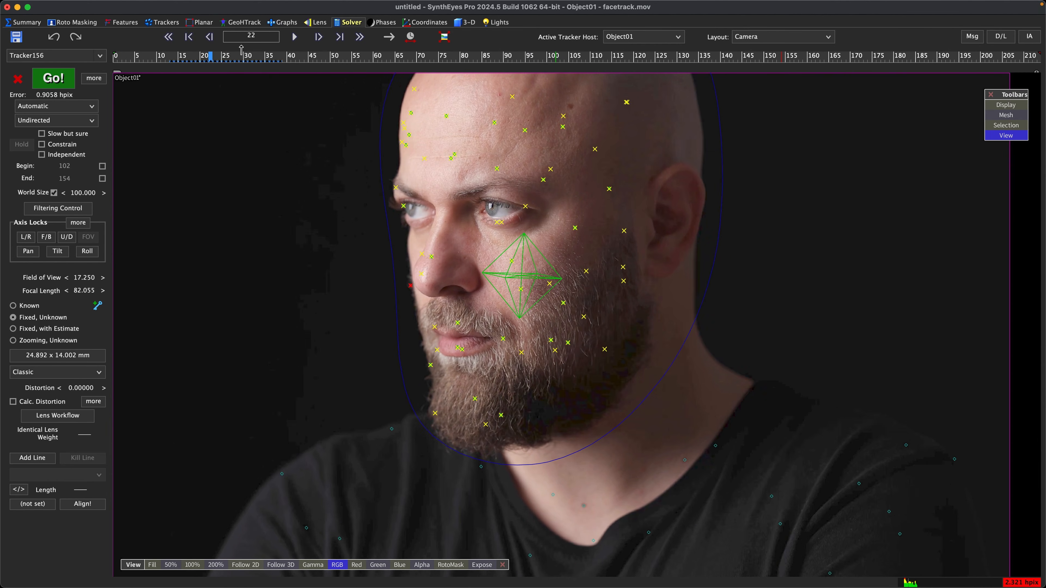
left_click_drag(395, 50, 115, 56)
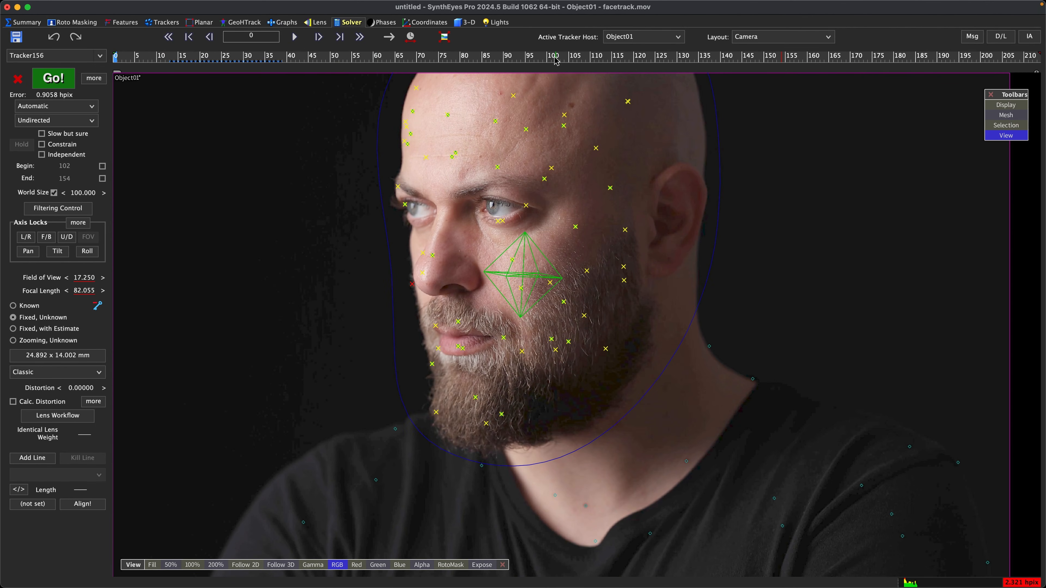
left_click_drag(564, 58, 874, 58)
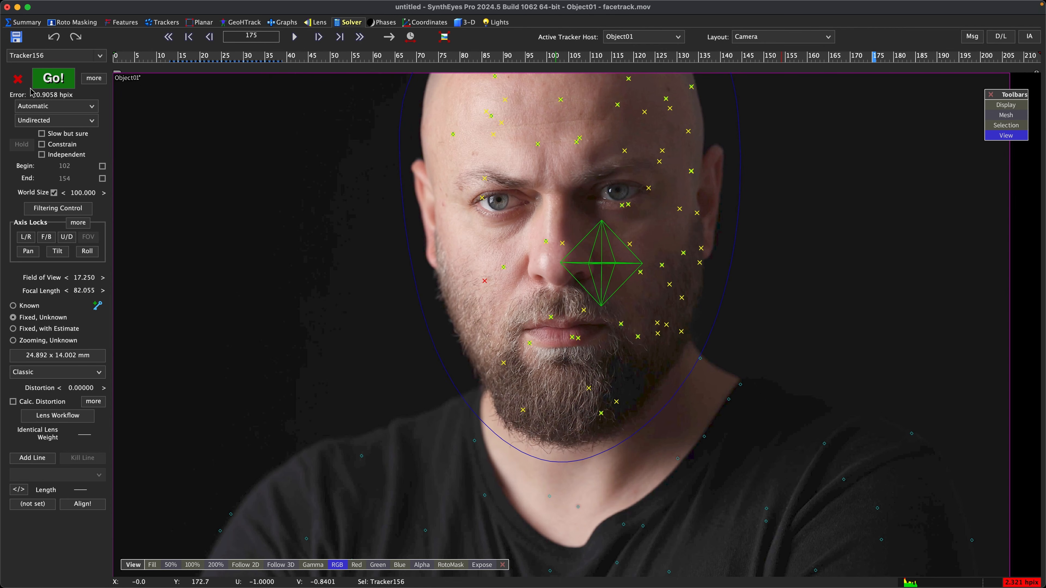
left_click(19, 82)
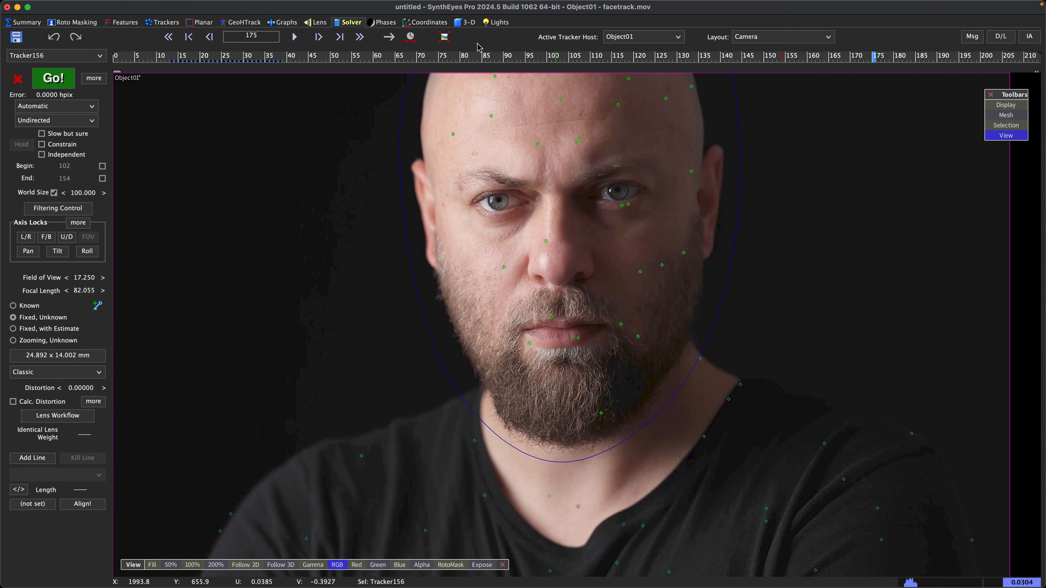
- Switch to the Perspective layout, and import the face mesh and select it
left_click(780, 38)
left_click(759, 61)
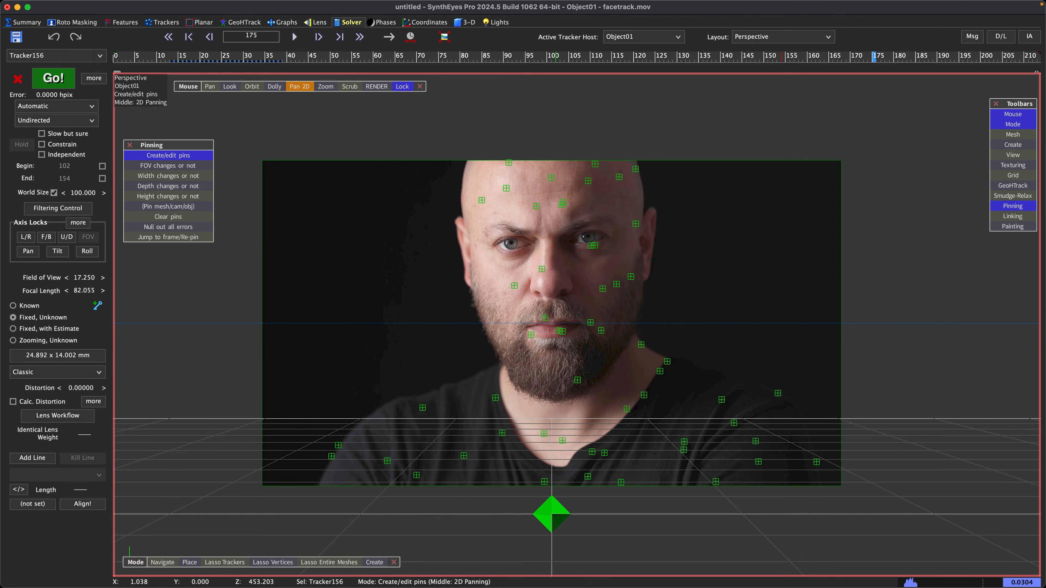
scroll(576, 330, "down", 3)
left_click(78, 6)
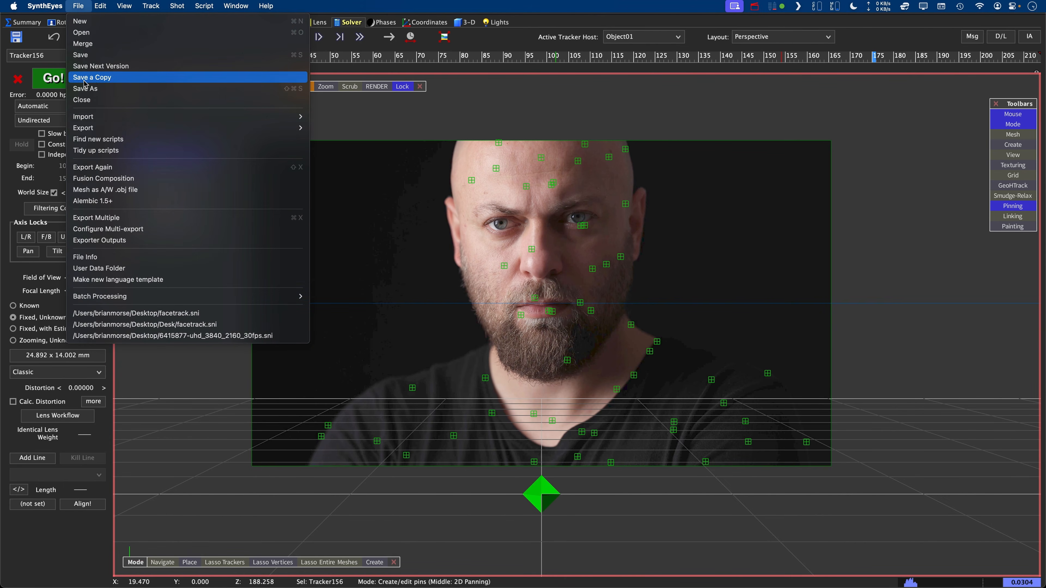
left_click(540, 473)
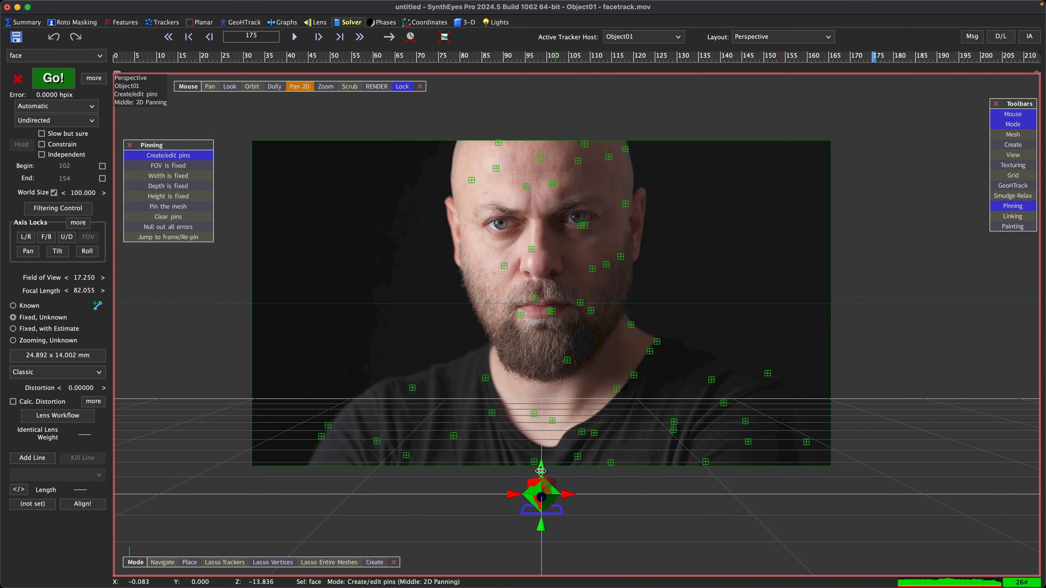
- Raise the face mesh onto the man's nose and scale it uniformly to 5.610 in the 3-D room
left_click_drag(541, 471, 540, 229)
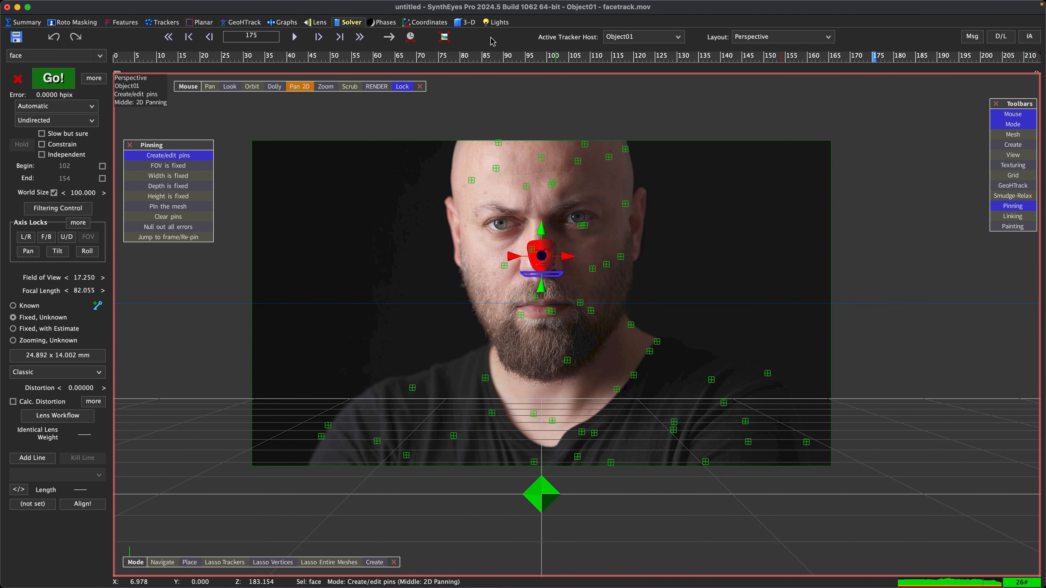
left_click(466, 22)
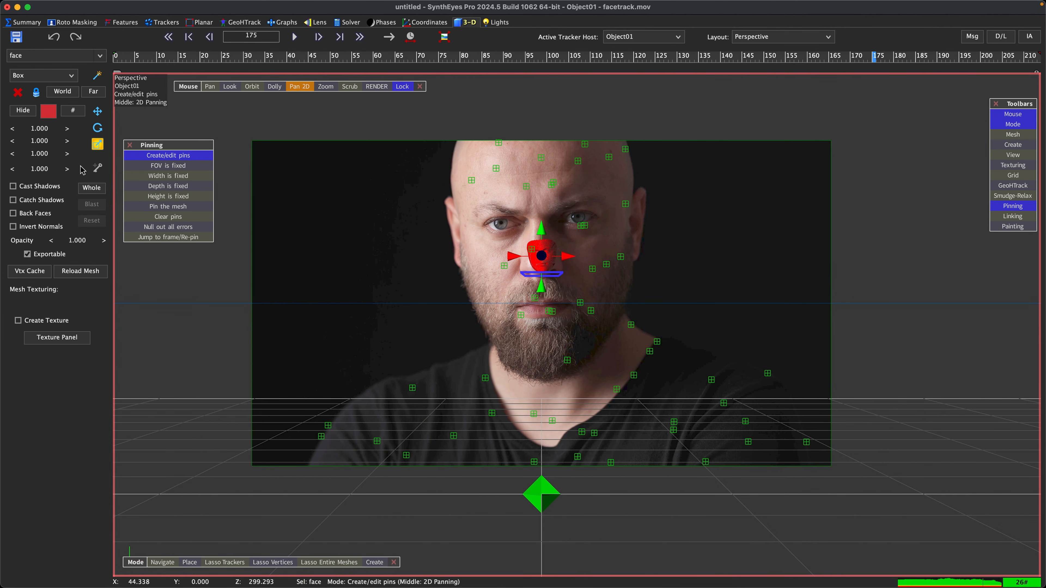
left_click_drag(38, 172, 631, 85)
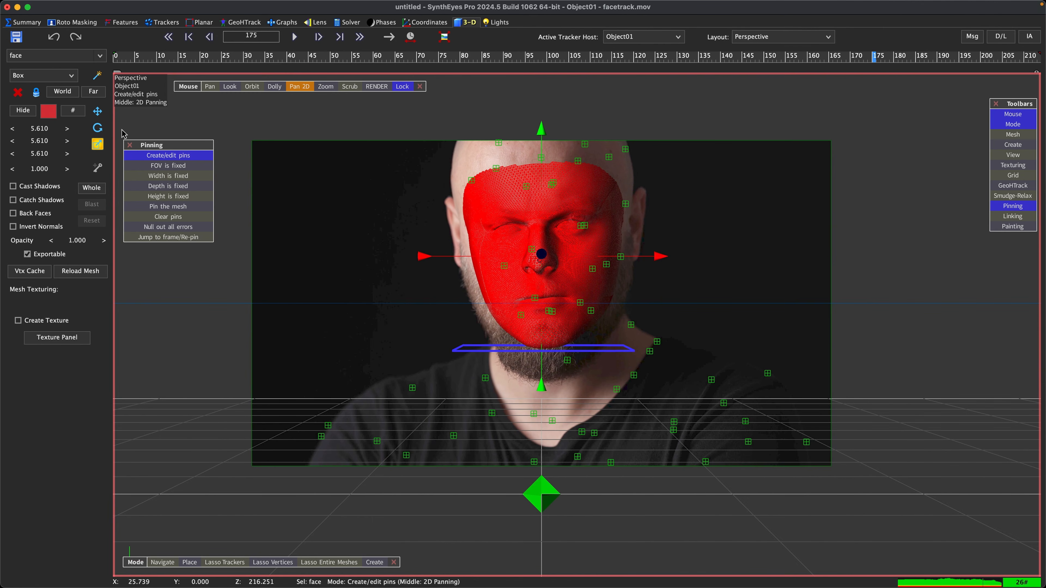
- Set the face mesh's opacity to 0.080 and let pinning change the field of view
left_click_drag(84, 247, 24, 240)
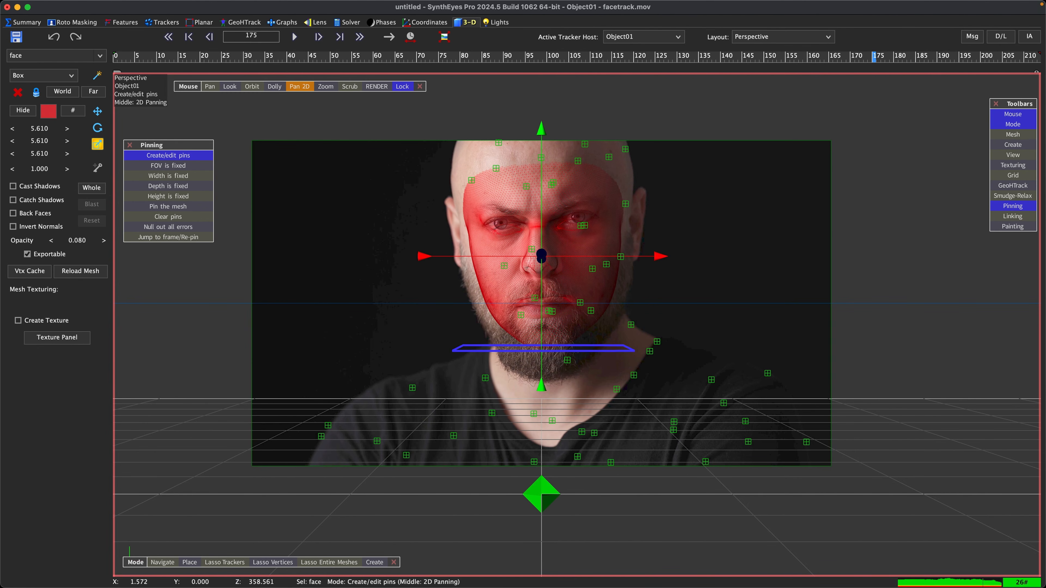
scroll(531, 232, "up", 4)
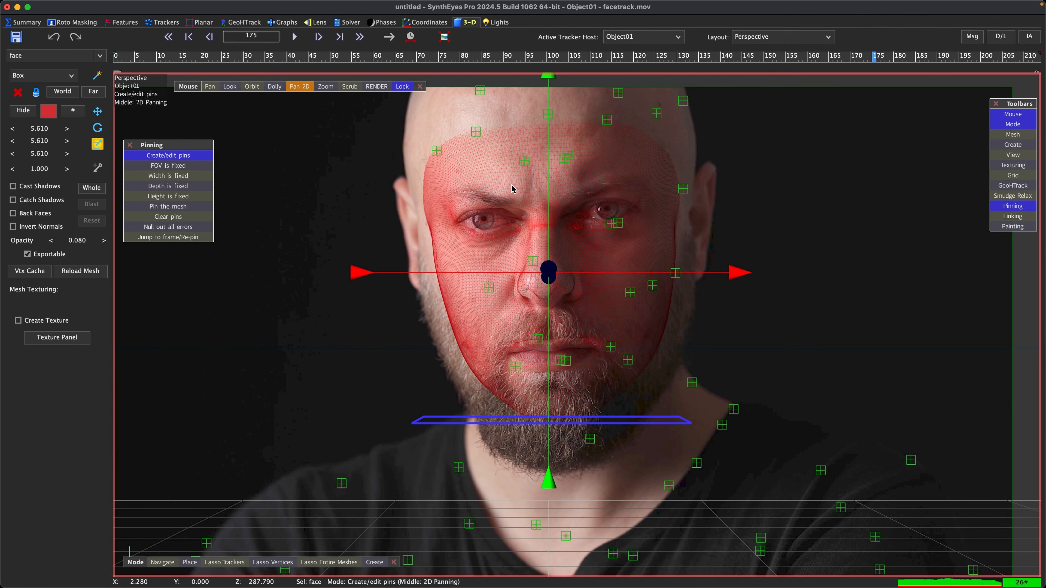
left_click(167, 167)
- Pin the face mesh to the corners of both eyes, the base of the nose and the mouth, and close the pinning tools
left_click_drag(518, 234, 461, 224)
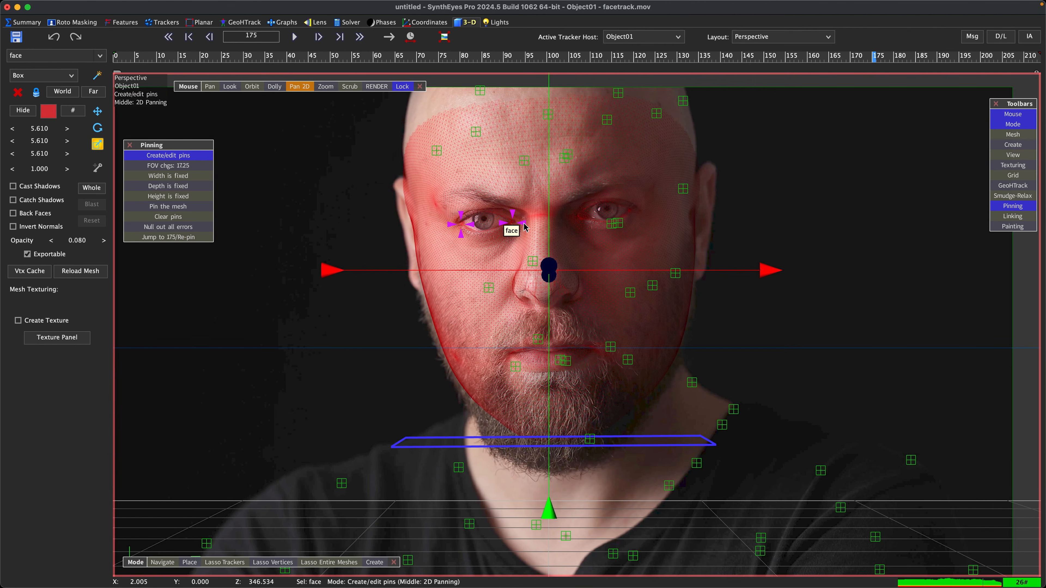
left_click_drag(525, 227, 513, 222)
left_click(580, 217)
left_click(628, 210)
left_click(540, 300)
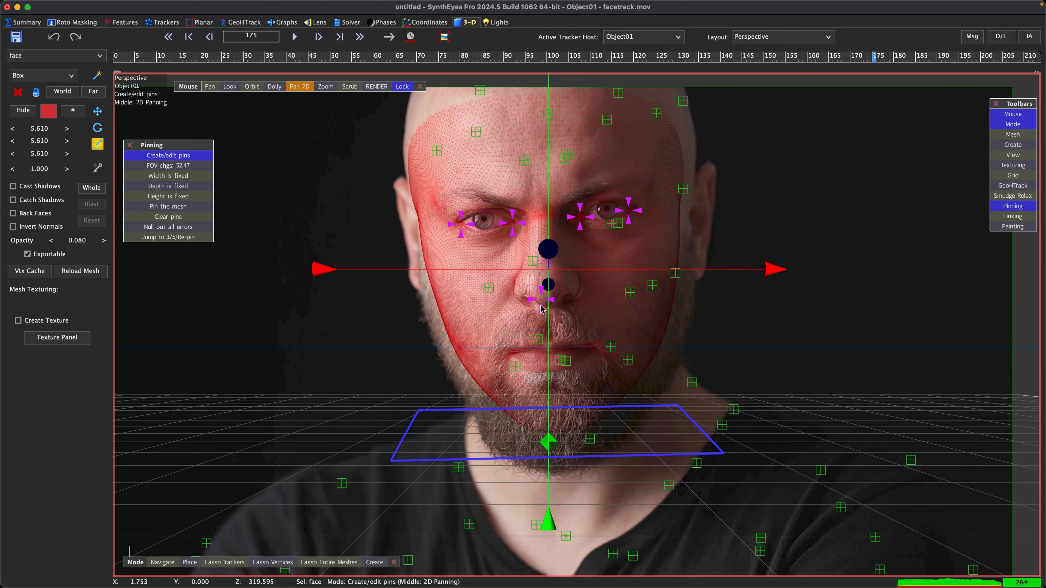
left_click(544, 357)
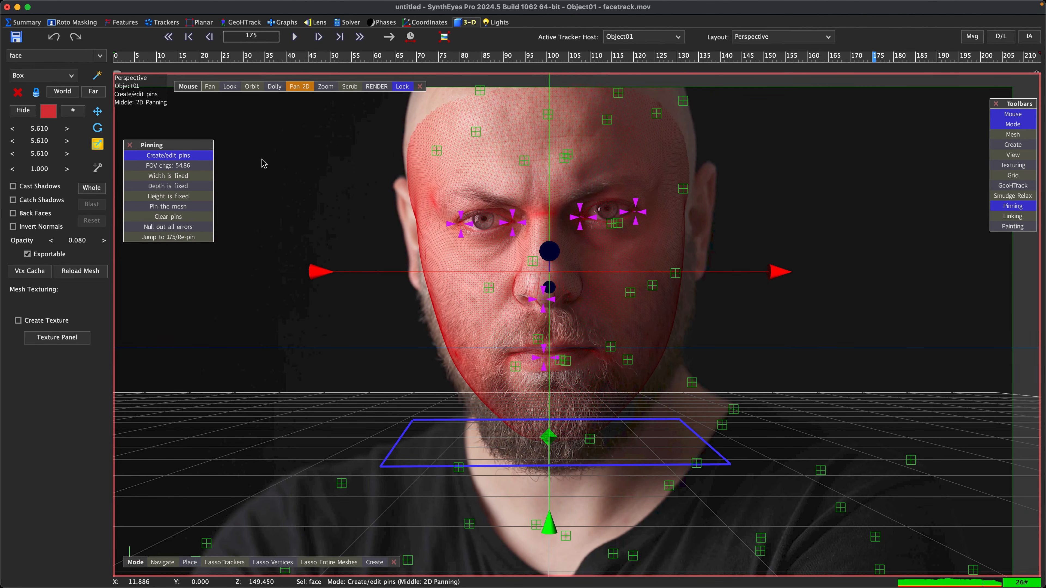
left_click(129, 145)
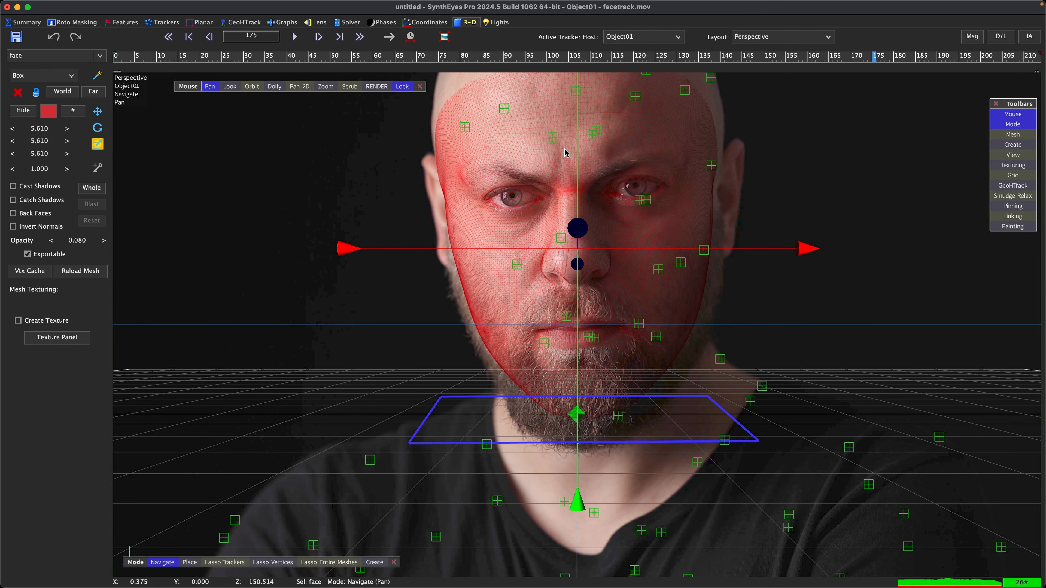
- Select ten trackers spread over the forehead, eye, nose, cheeks and mouth area, and drop them onto the mesh
left_click(552, 140)
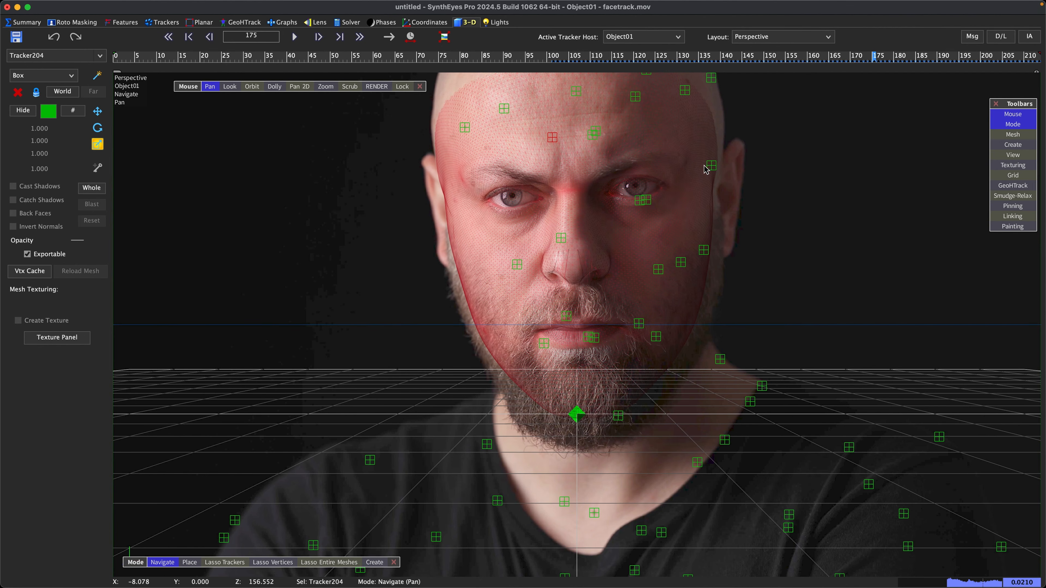
key("shift")
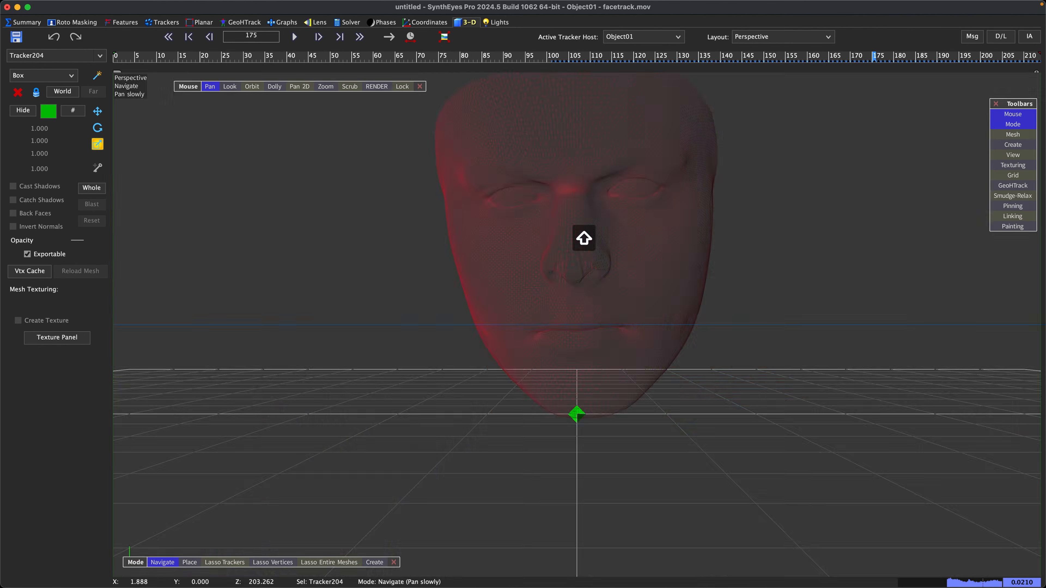
left_click(560, 238, "shift")
left_click(517, 265, "shift")
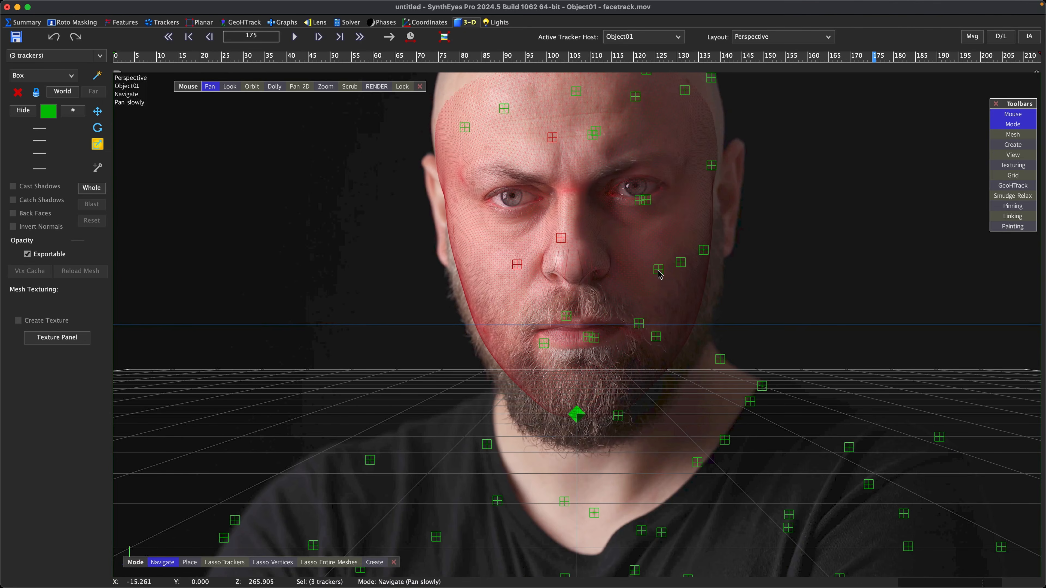
left_click(658, 270, "shift")
left_click(566, 316, "shift")
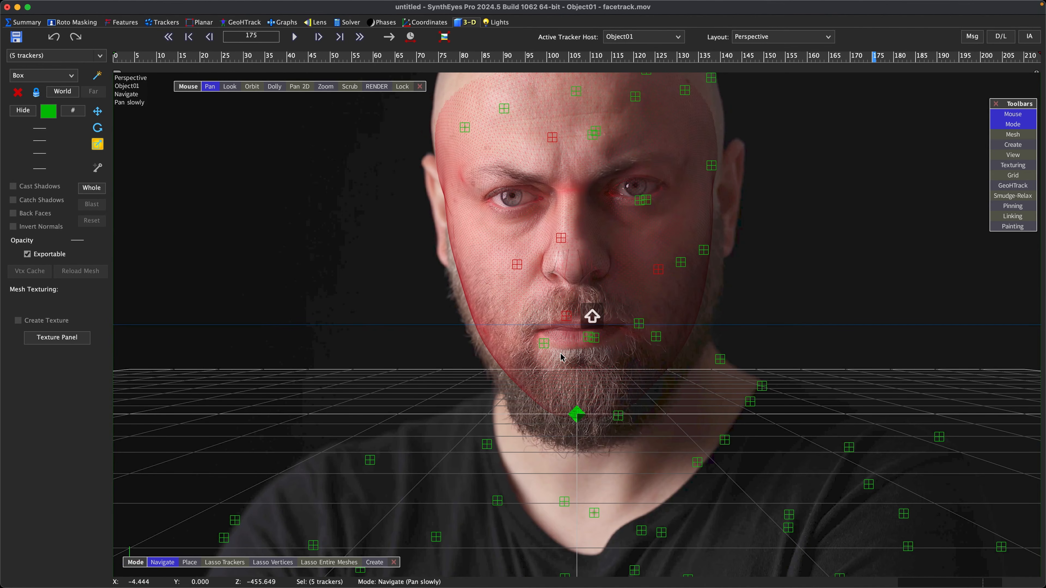
left_click(544, 343, "shift")
key("shift")
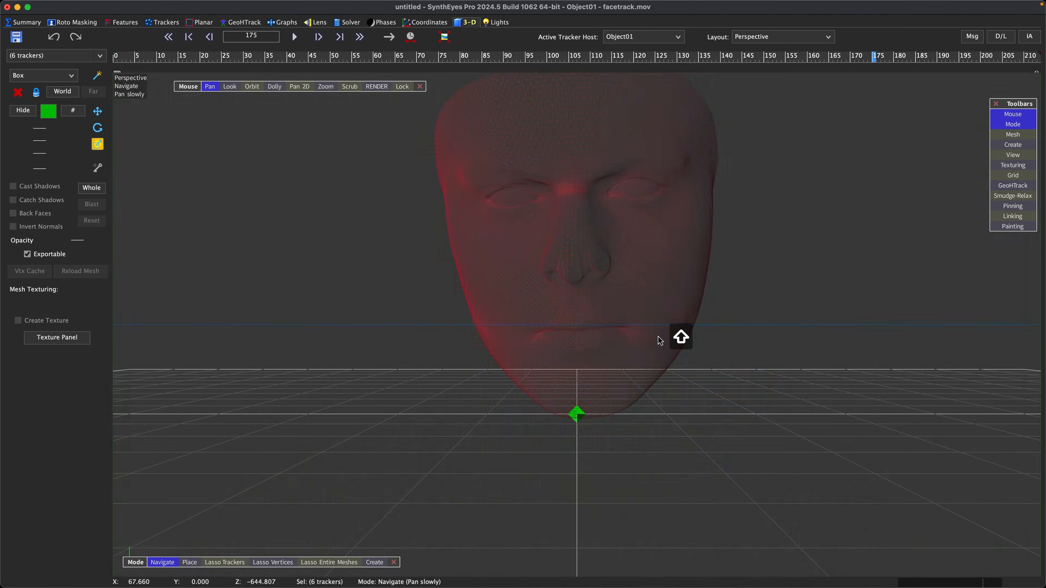
left_click(658, 337, "shift")
left_click(465, 128, "shift")
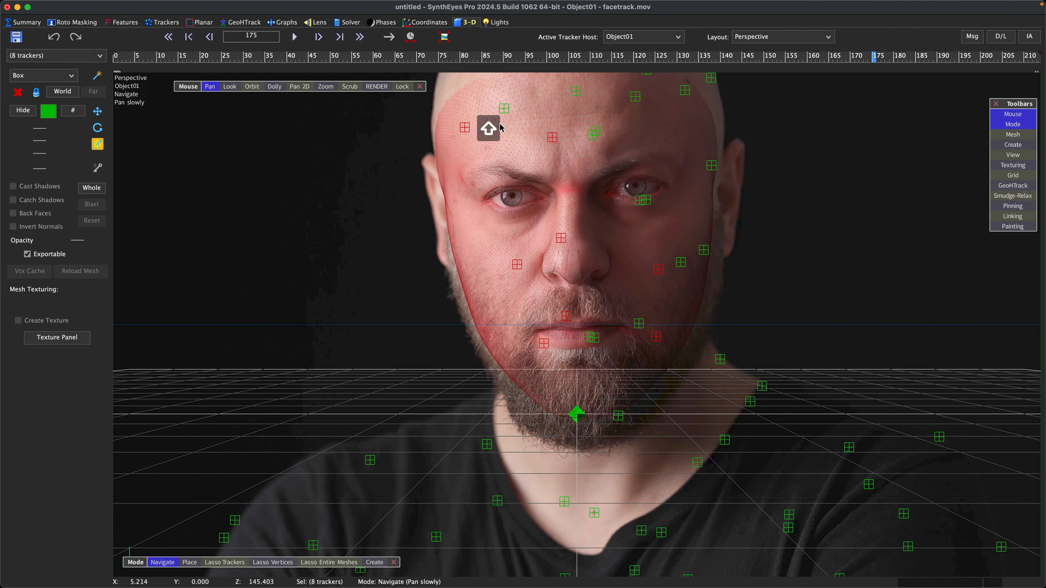
left_click(635, 96, "shift")
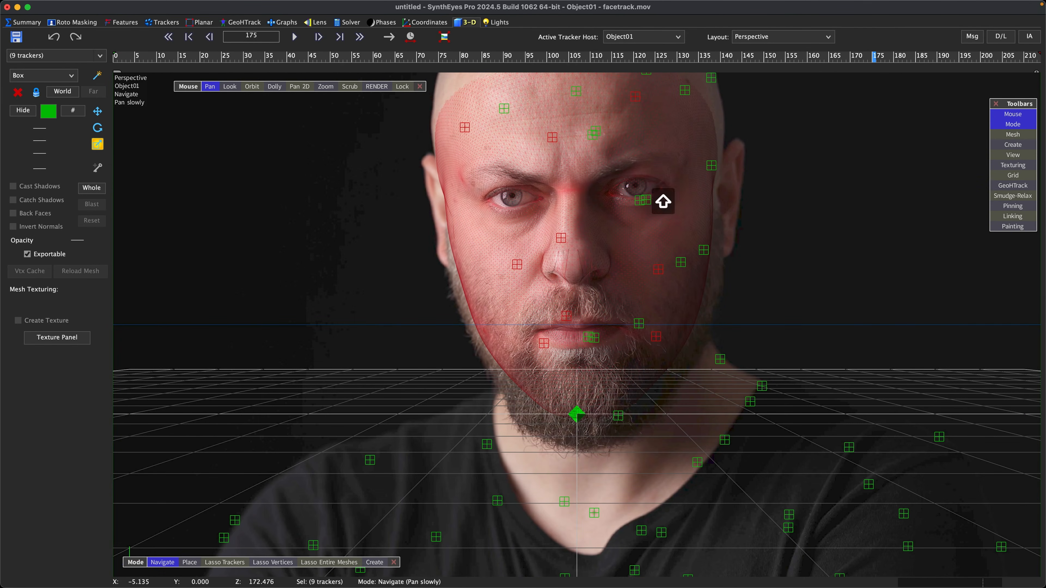
left_click(639, 201, "shift")
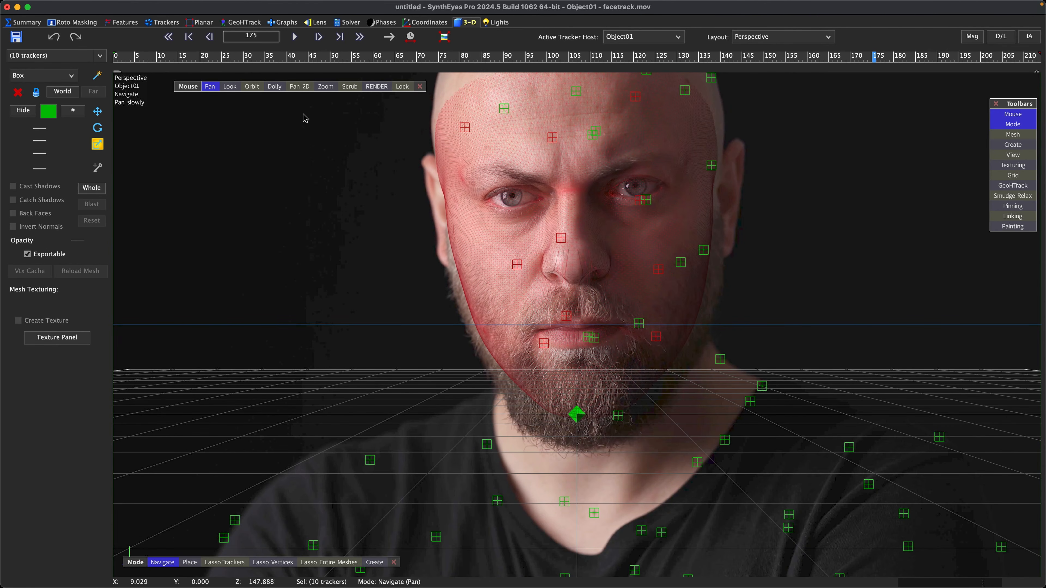
left_click(150, 6)
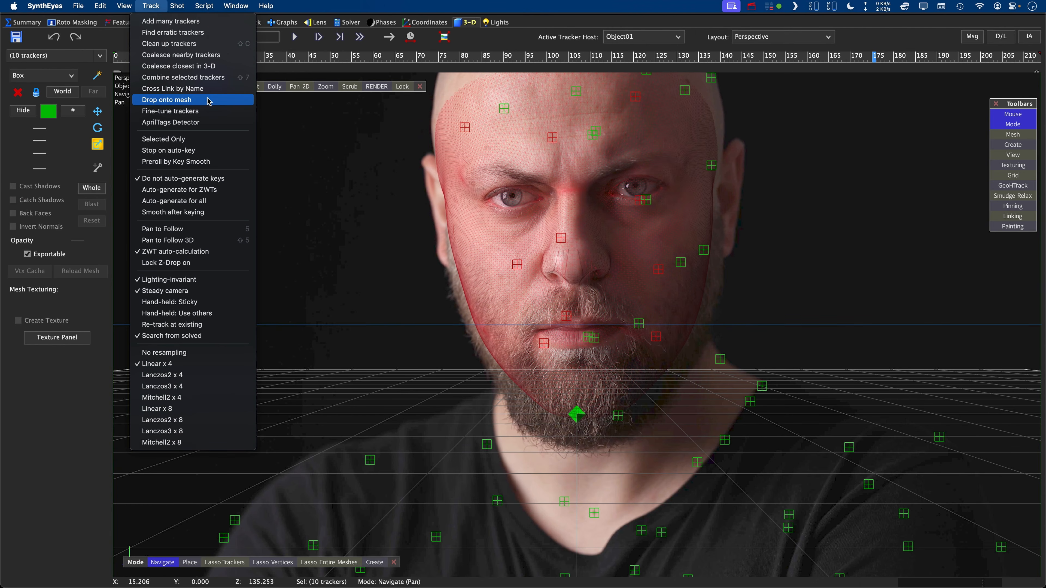
left_click(158, 100)
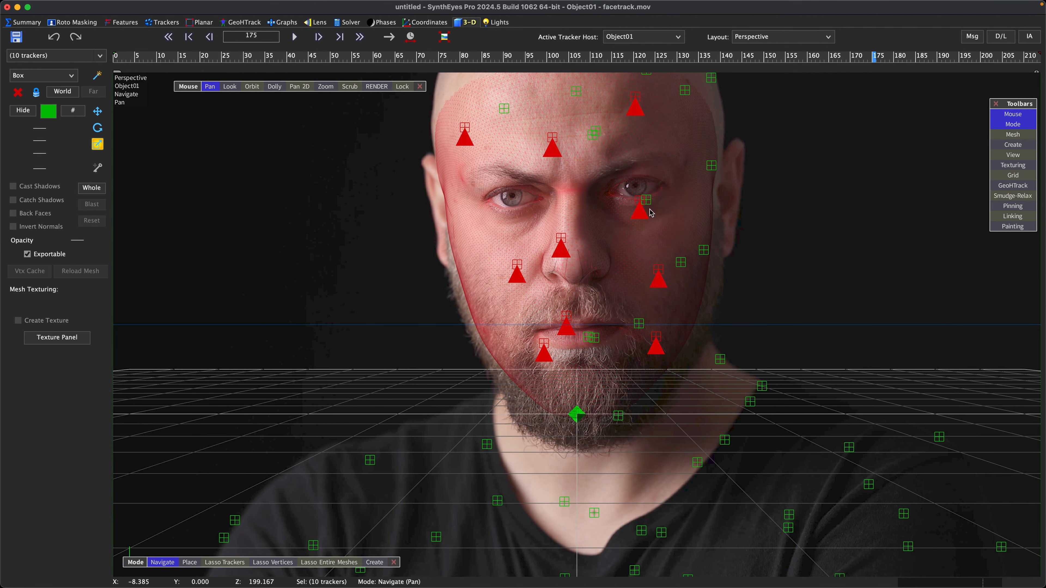
- Solve Object01 in Automatic mode and accept the solve
left_click(349, 22)
left_click(54, 77)
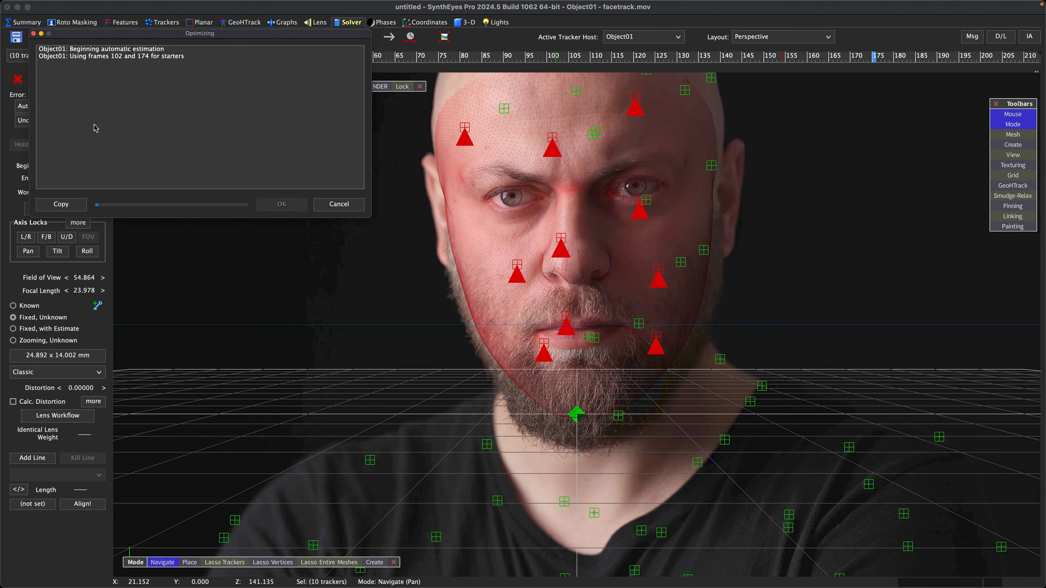
left_click(281, 204)
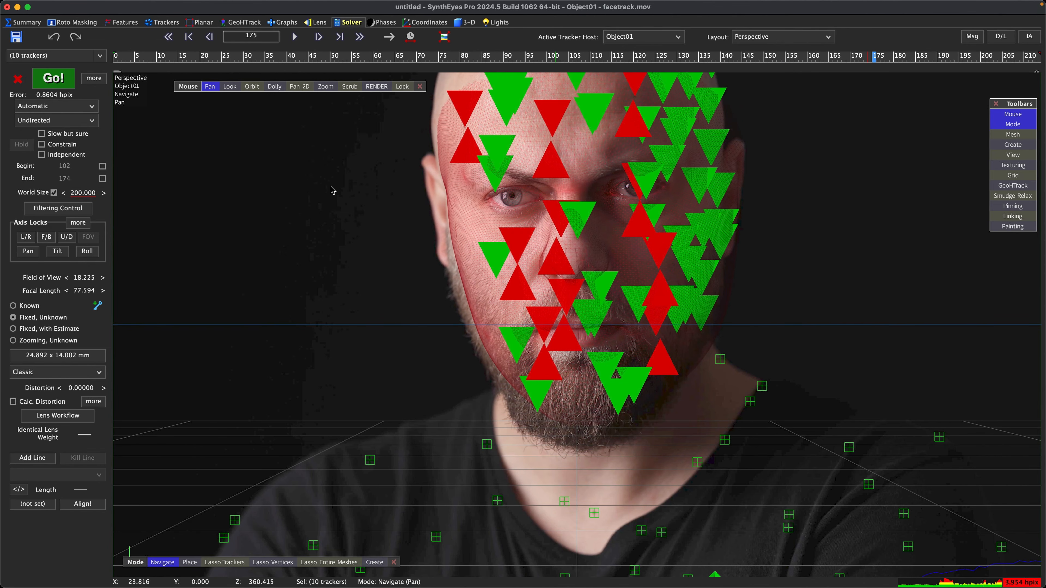
- Scrub through the shot to check how the mesh follows the head, using the Camera & Perspective layout as well
left_click(360, 55)
mouse_move(360, 56)
left_mouse_down()
mouse_move(748, 39)
mouse_move(69, 95)
mouse_move(241, 58)
left_mouse_up()
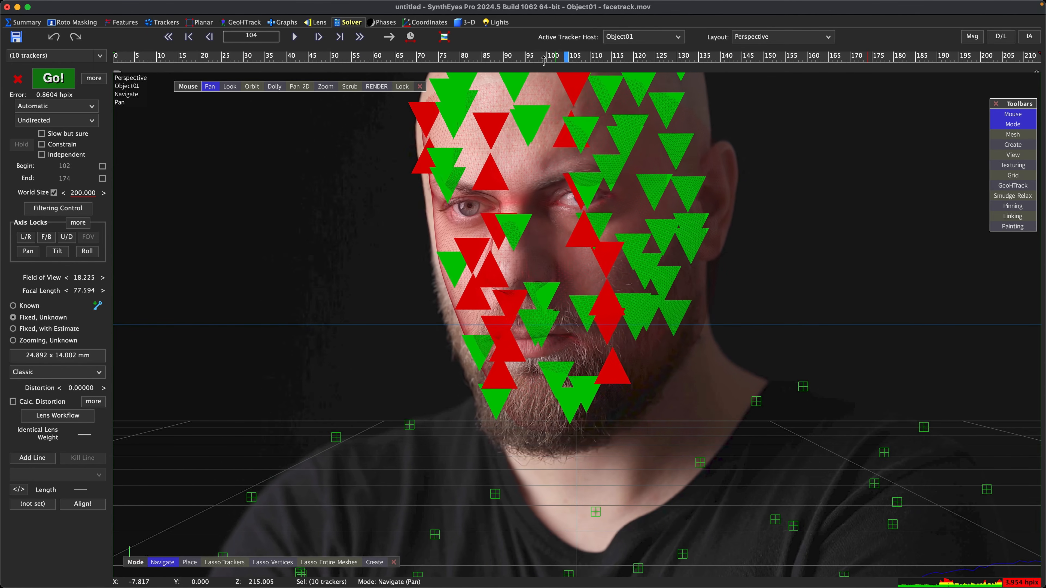
left_click(782, 37)
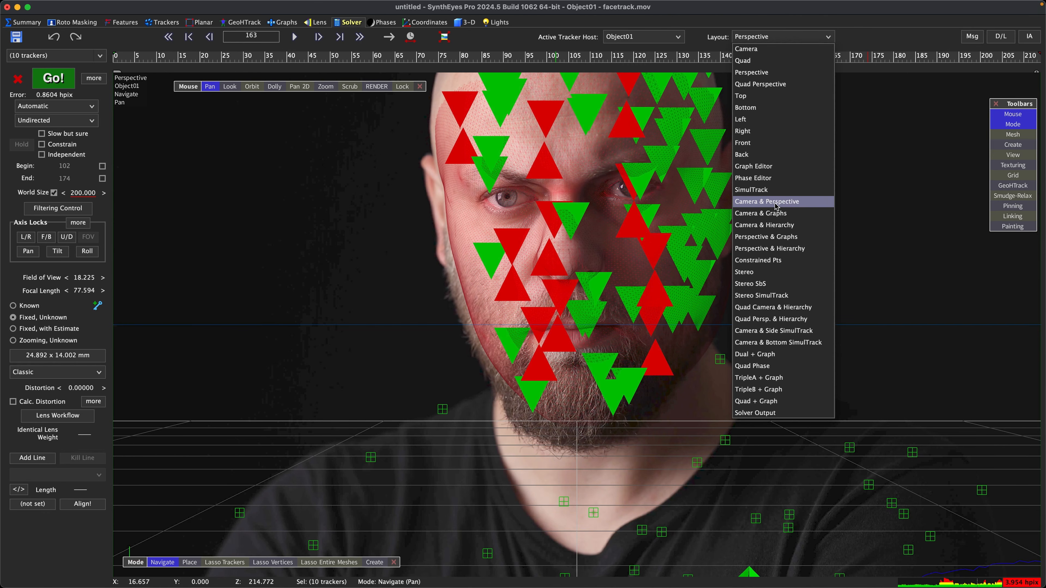
left_click(776, 204)
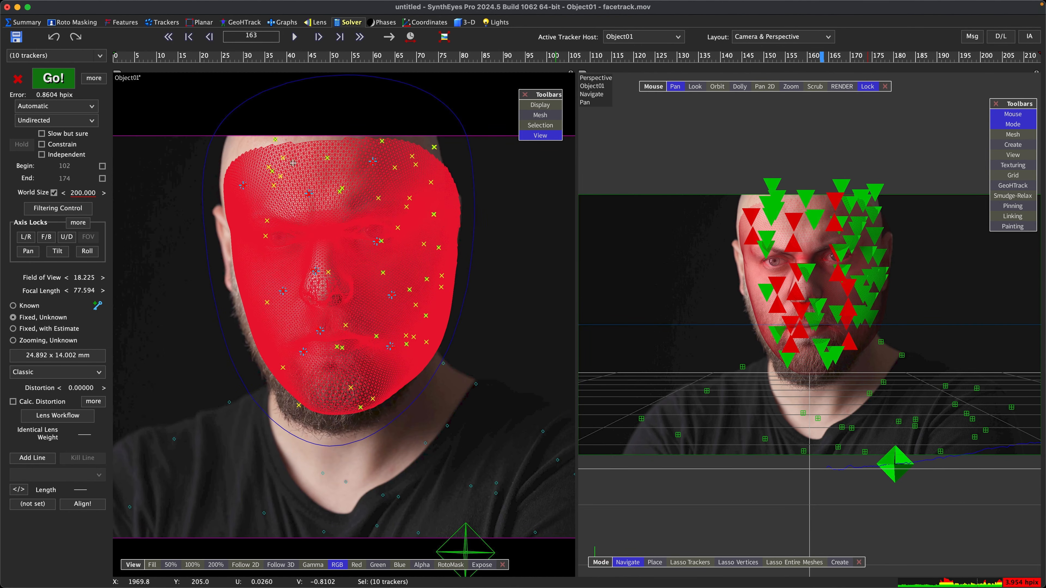
- Enable Constrain, set the solving mode to Refine, and solve the object again
left_click(74, 146)
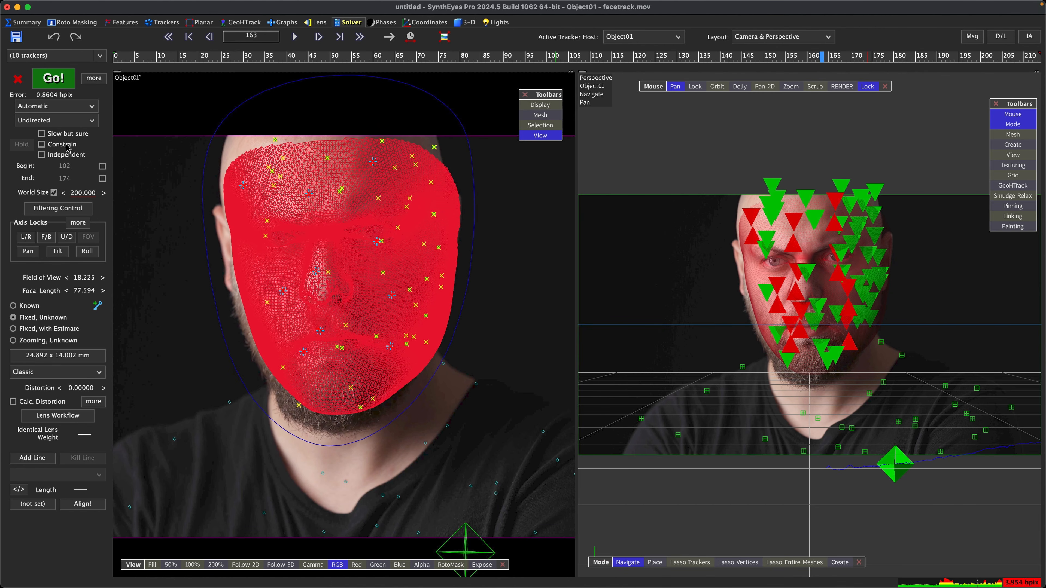
left_click(57, 106)
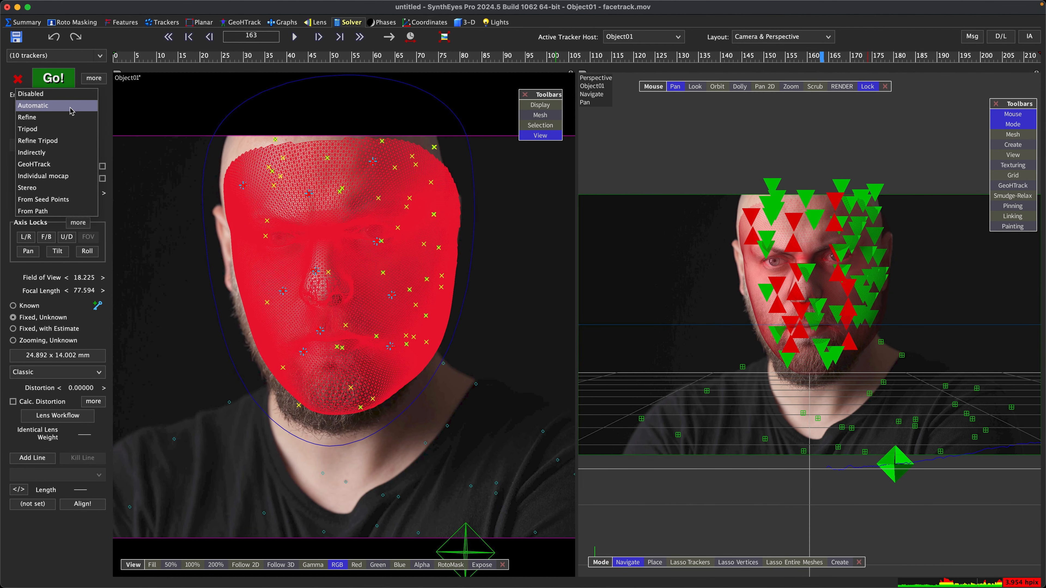
left_click(66, 120)
left_click(53, 79)
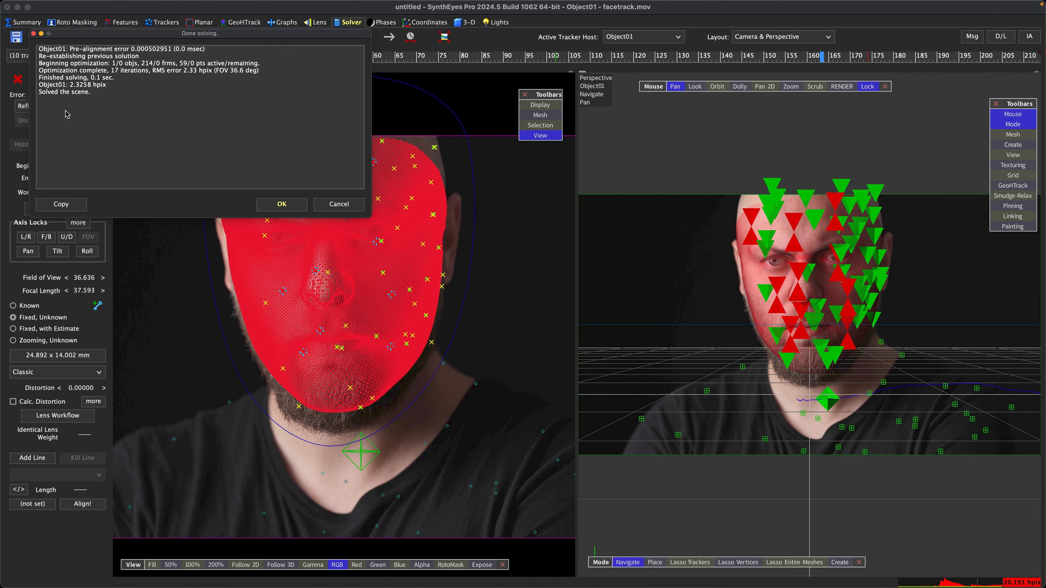
left_click(283, 206)
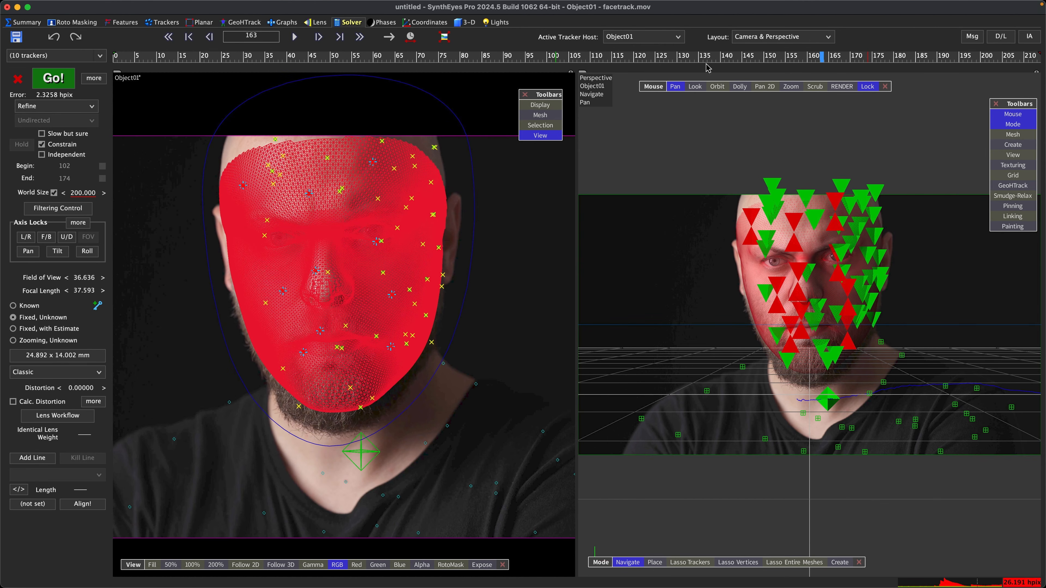
- Check the refined mesh alignment to the end of the shot and, in the Perspective layout, back to frame 13
scroll(376, 112, "down", 3)
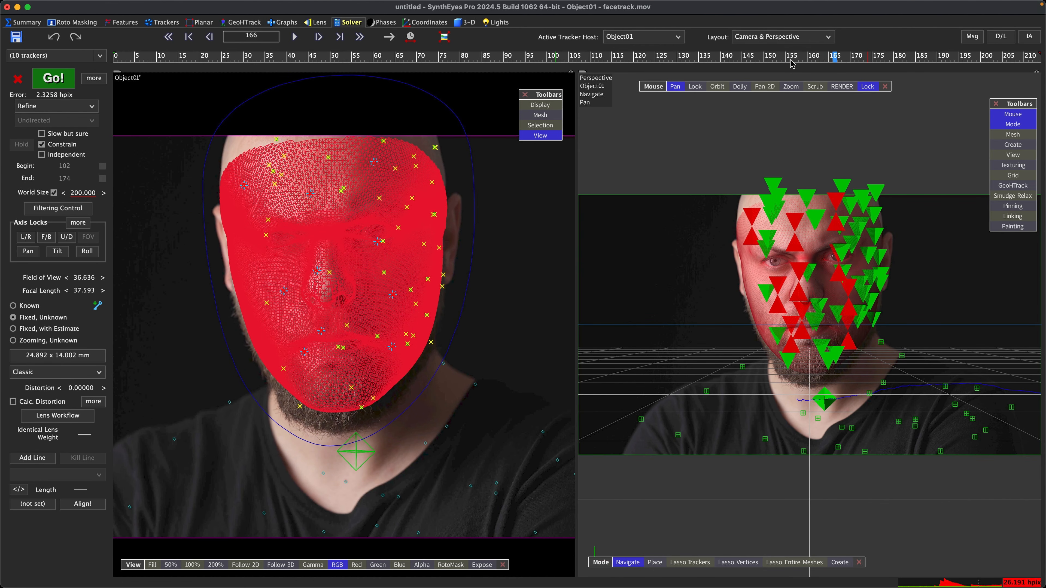
left_click(917, 58)
mouse_move(952, 57)
left_mouse_down()
mouse_move(764, 45)
mouse_move(1044, 58)
left_mouse_up()
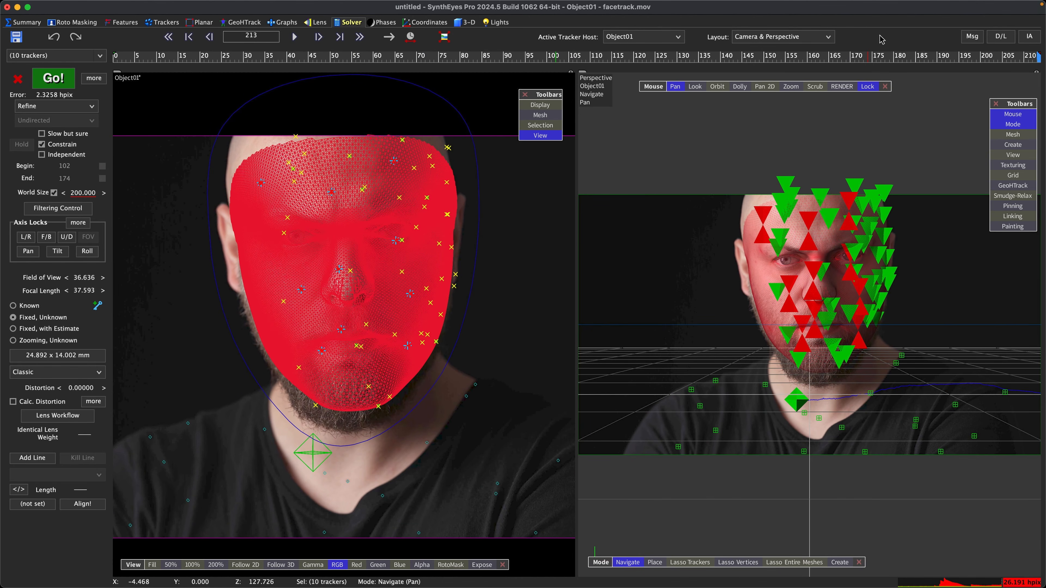
left_click(778, 36)
left_click(767, 73)
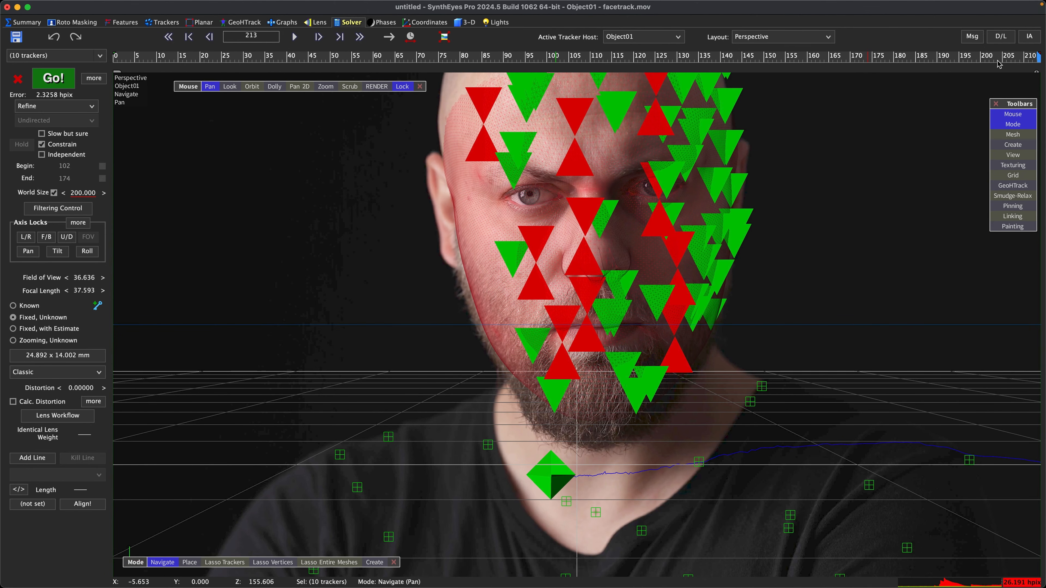
left_click_drag(998, 60, 470, 49)
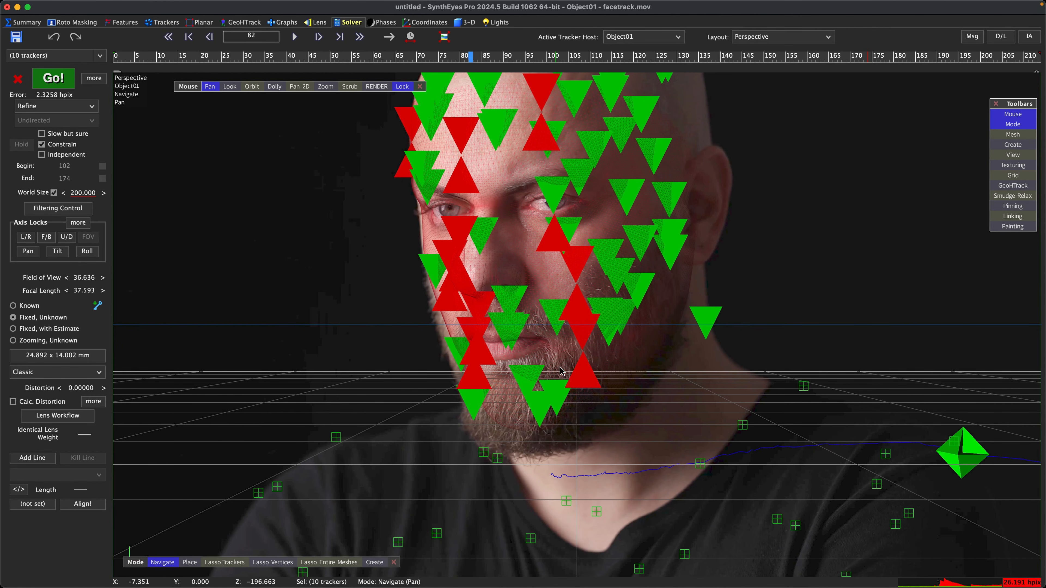
left_click_drag(482, 58, 172, 58)
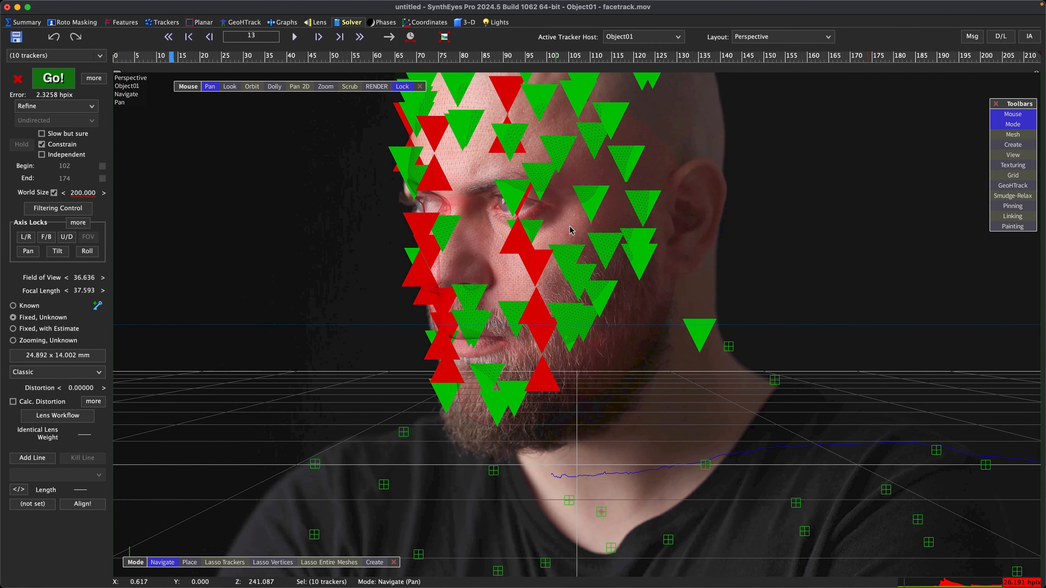
- Hide the 3-D points and 3-D seeds in the perspective view and check the mesh fit through the shot
right_click(561, 213)
mouse_move(556, 249)
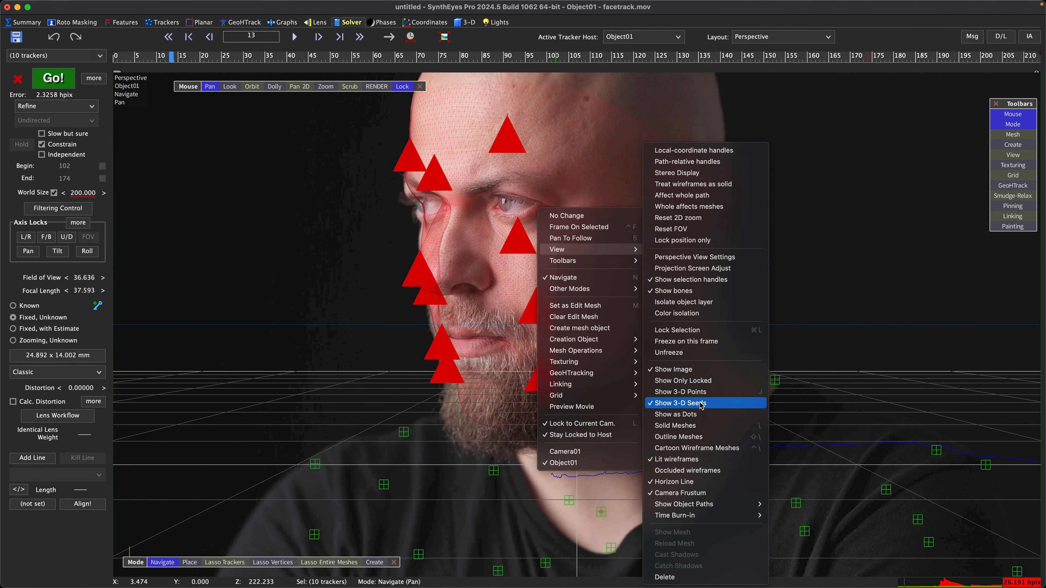
left_click(701, 405)
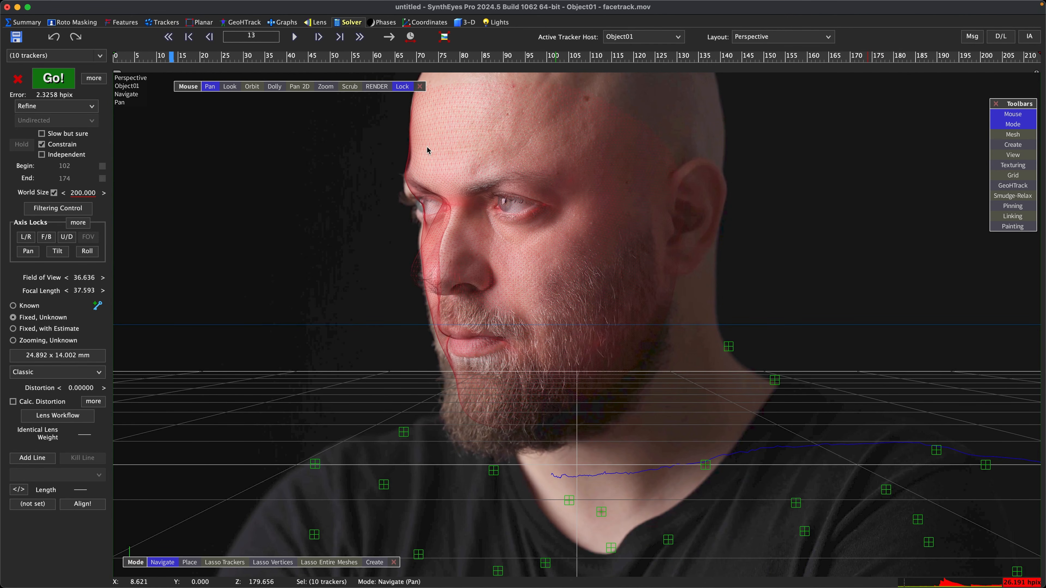
key("Home")
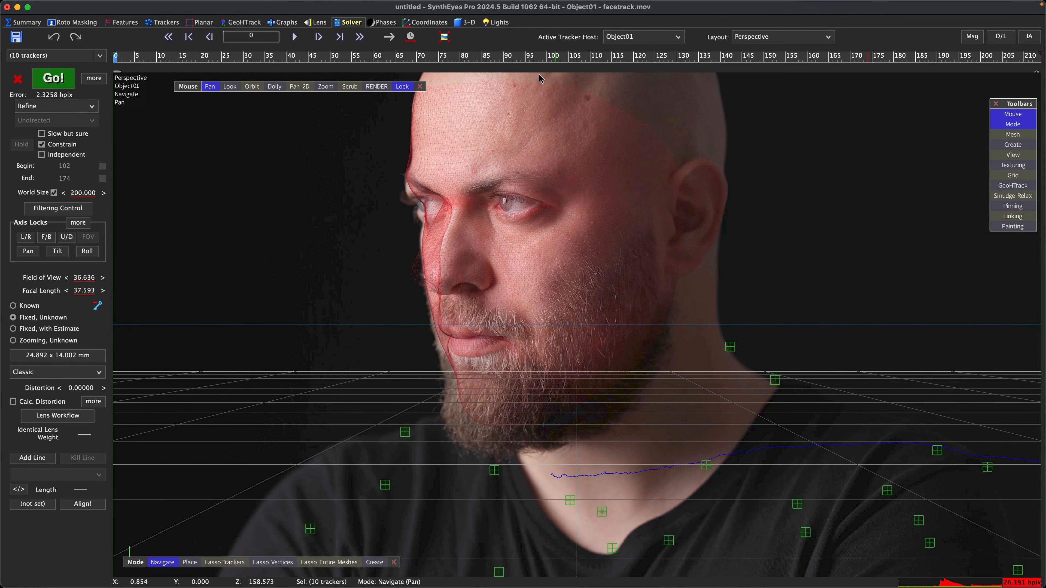
left_click(1041, 57)
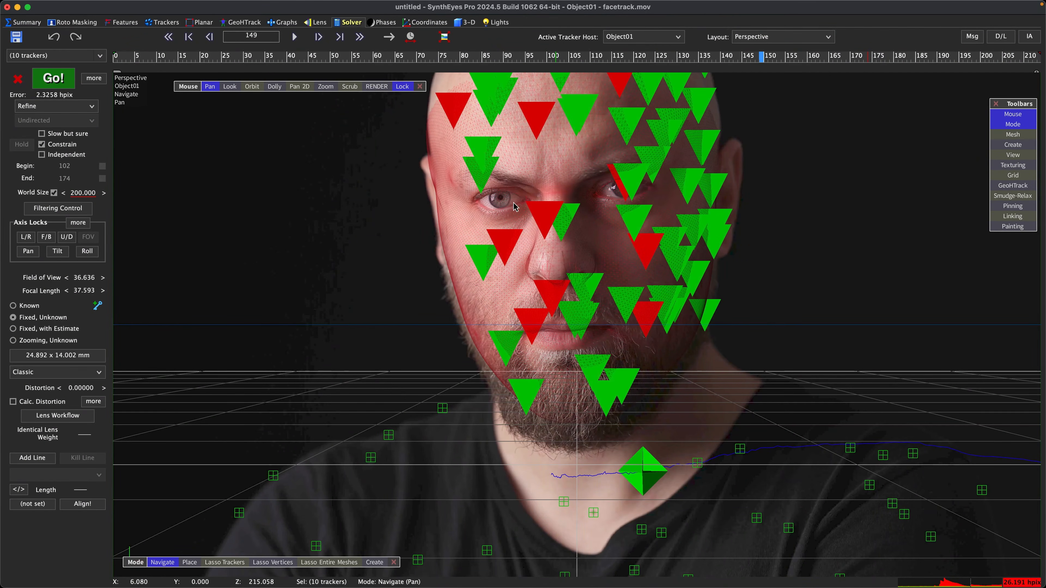
- Export the tracked scene to the clipboard as a Fusion composition with HiQ on by default enabled
left_click(79, 5)
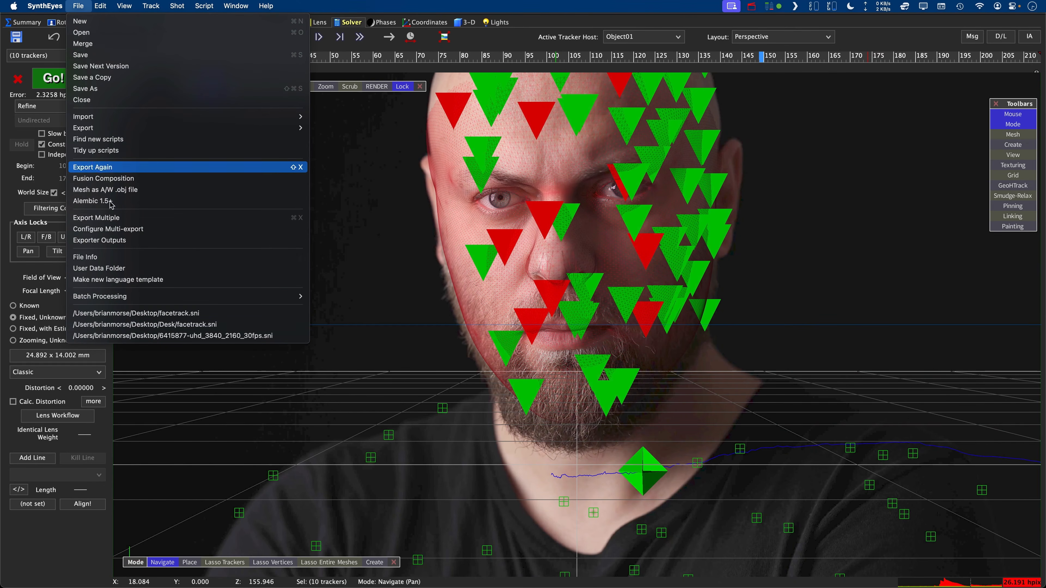
left_click(111, 178)
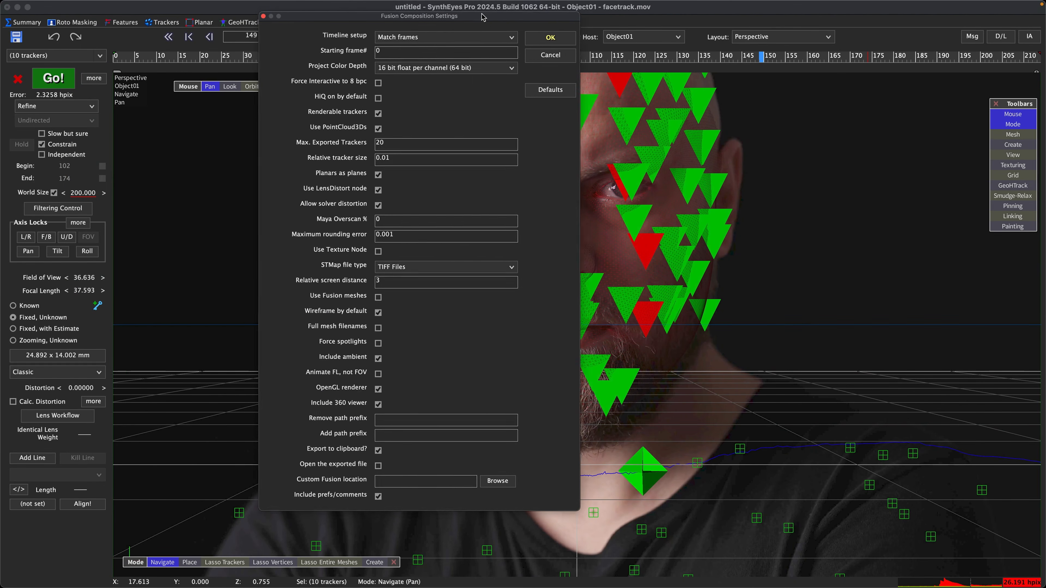
left_click_drag(506, 17, 507, 17)
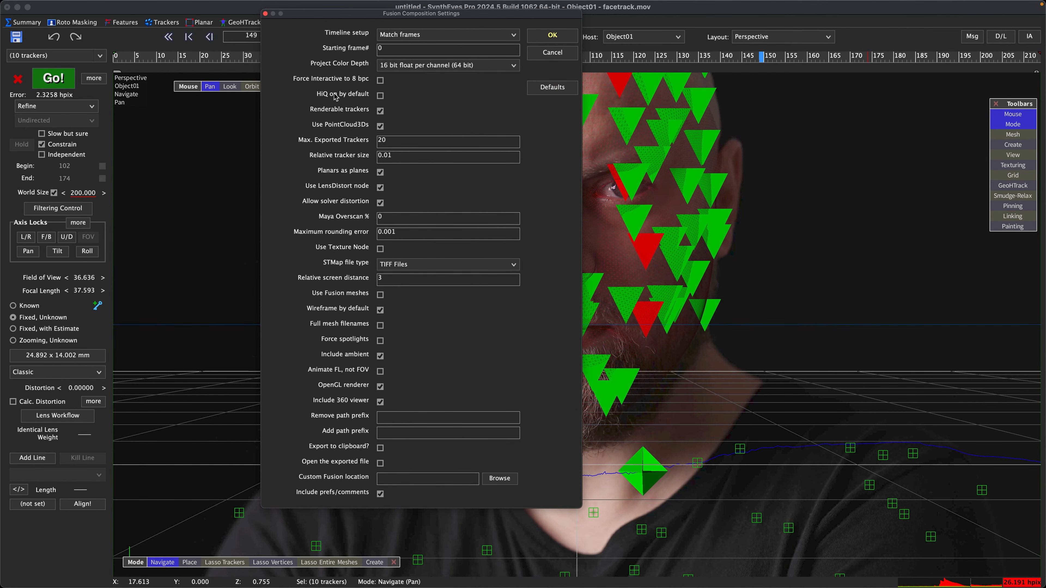
left_click(381, 97)
left_click(618, 272)
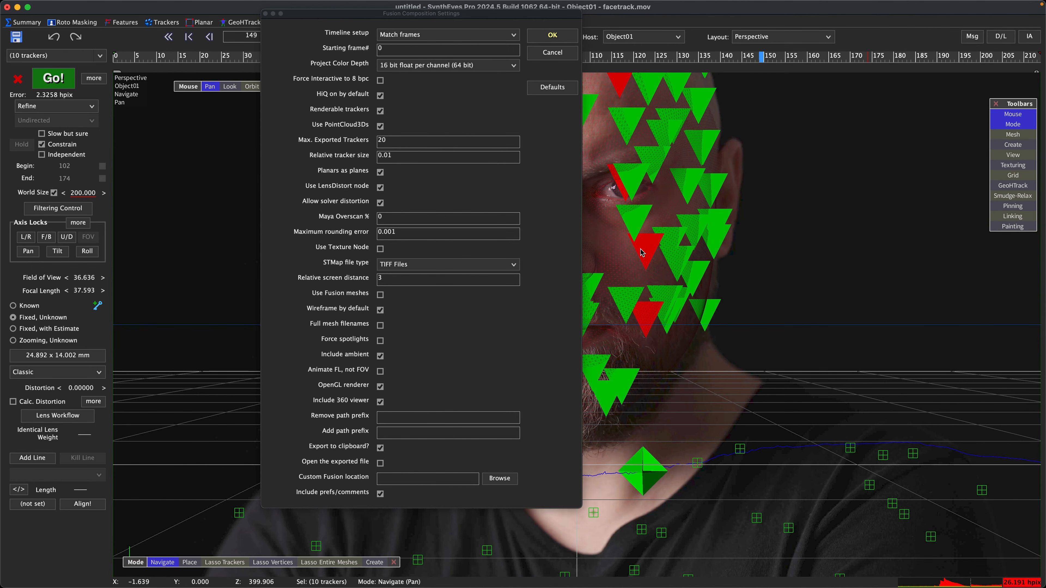
left_click(554, 37)
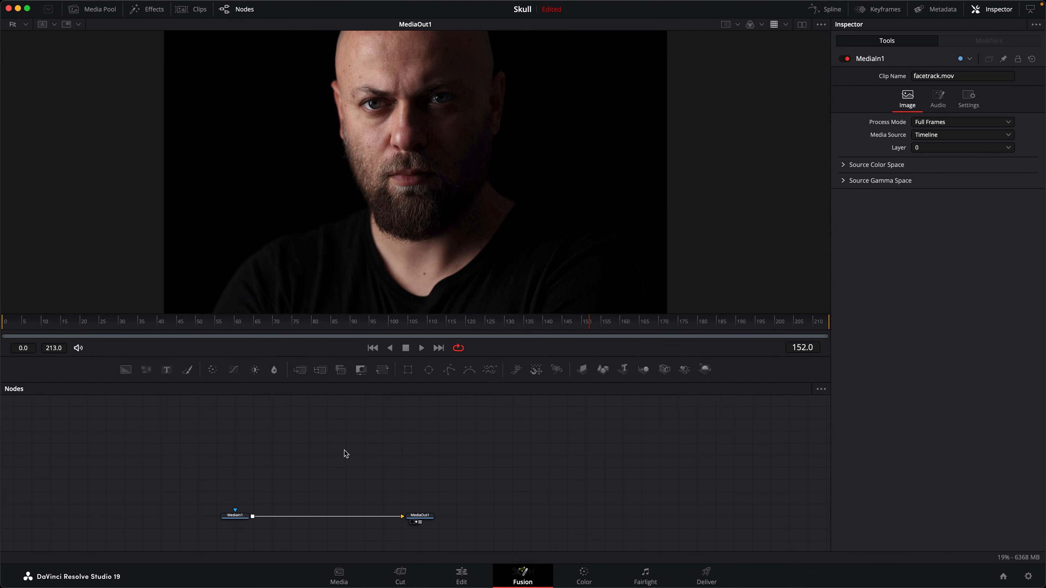
- In DaVinci Resolve's Fusion page, paste the exported composition and connect Cam1Renderer to MediaOut1
key("super+v")
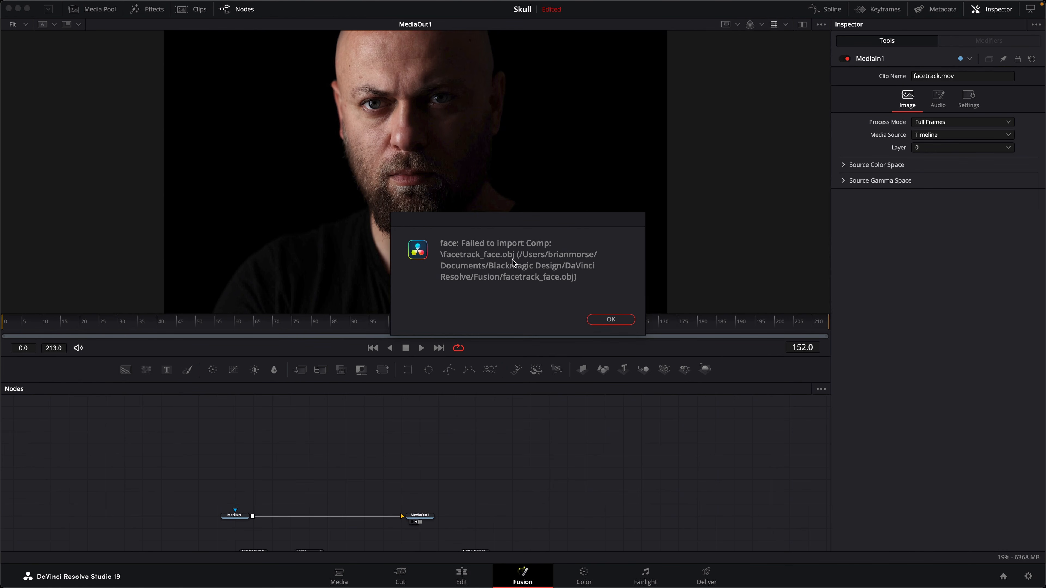
left_click(611, 319)
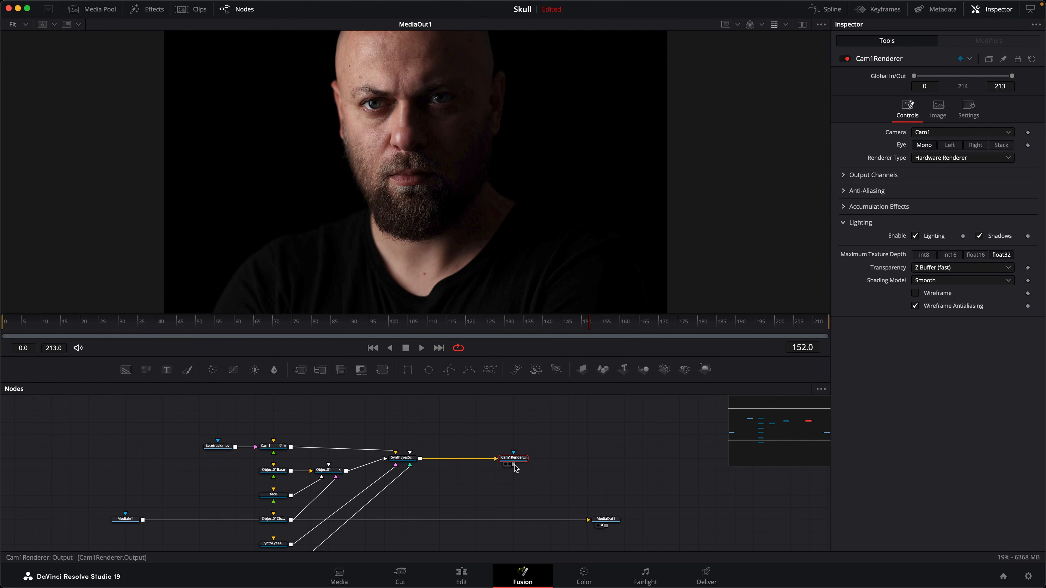
left_click_drag(514, 465, 590, 523)
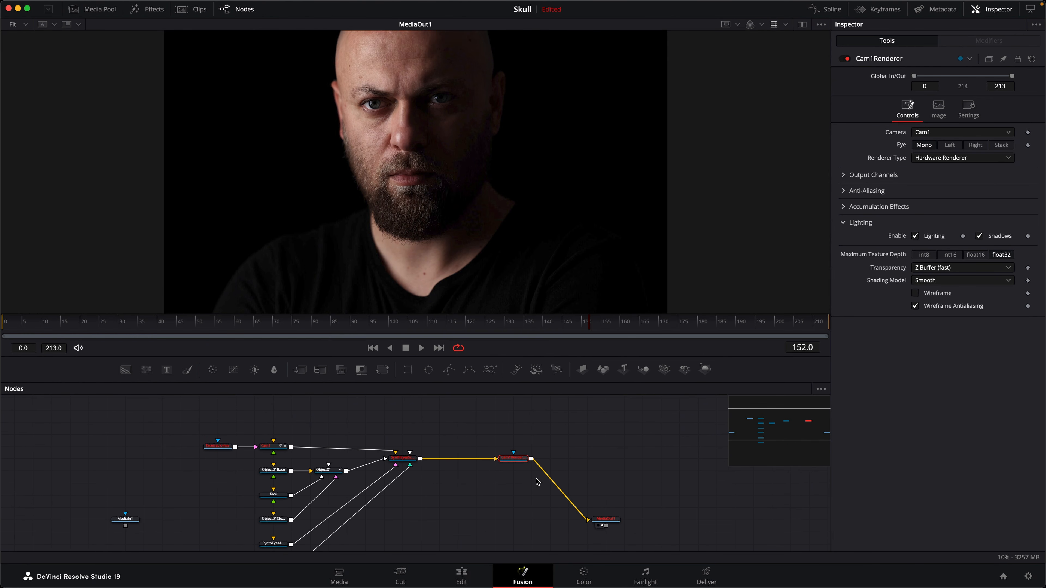
- Delete the pasted facetrack.mov loader node and feed MediaIn1 into Cam1's image input instead
left_click_drag(226, 450, 151, 451)
left_click_drag(205, 420, 98, 469)
key("Delete")
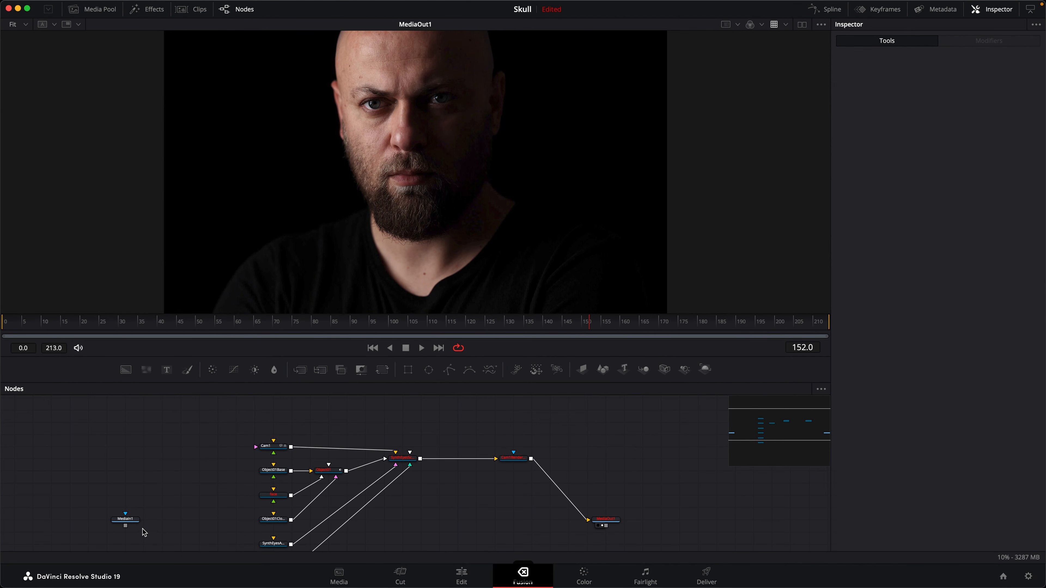
left_click_drag(143, 523, 255, 446)
- Load faceuv1.obj from the Desktop as the face node's mesh and check the track from the first frame
scroll(286, 425, "down", 3)
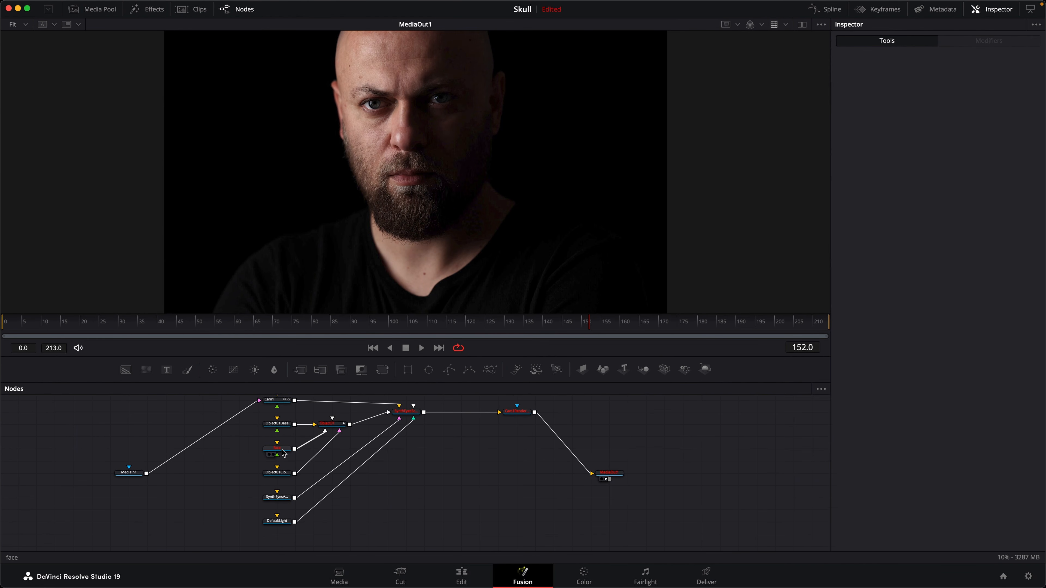
left_click(283, 454)
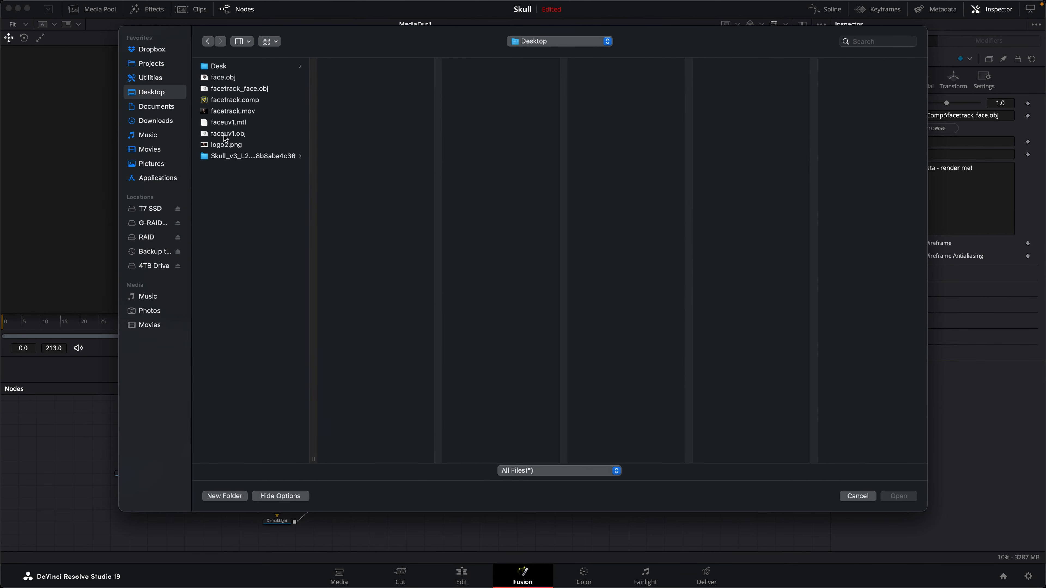
left_click(225, 133)
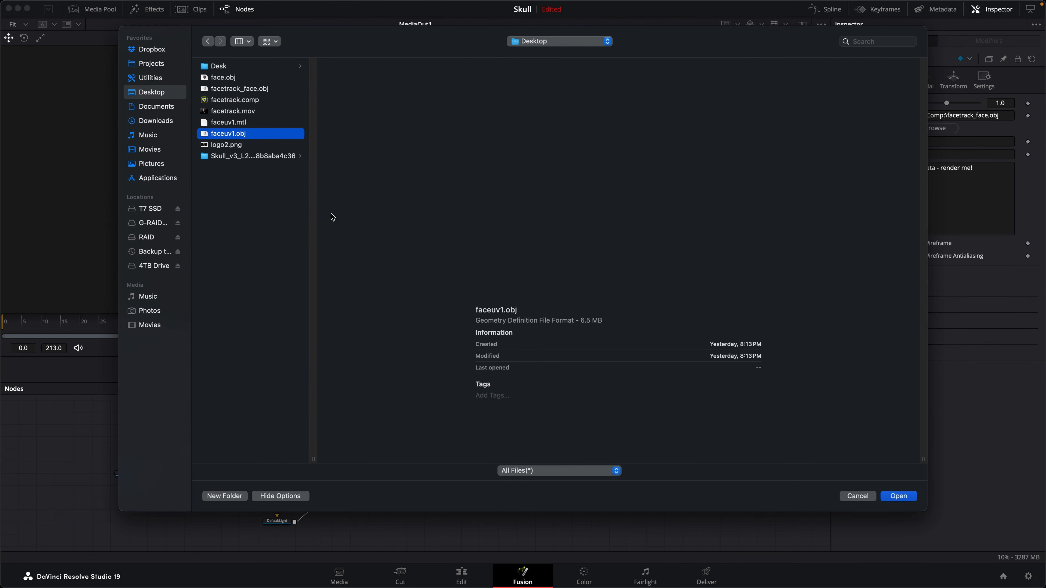
left_click(898, 496)
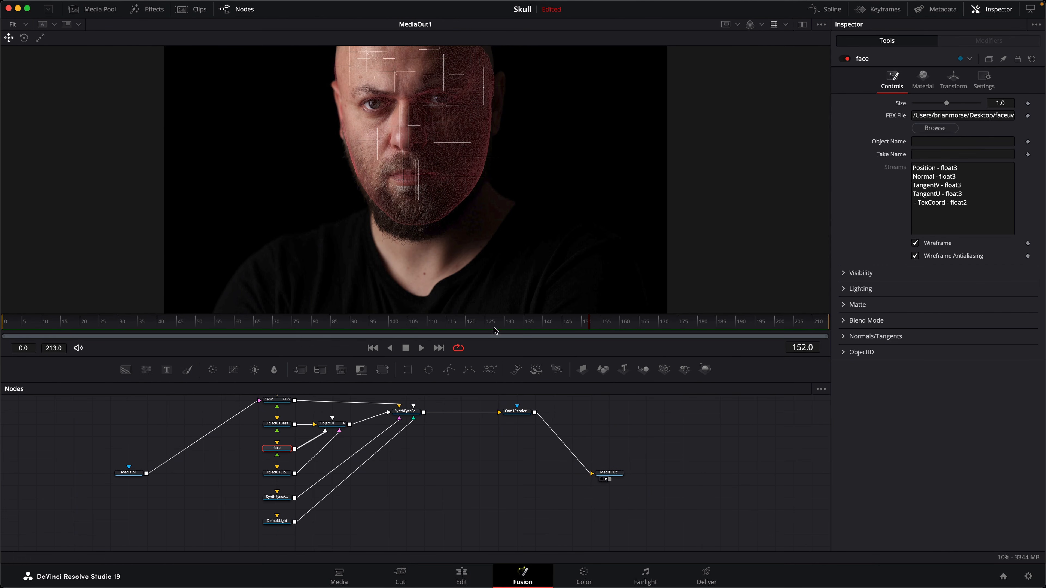
left_click(372, 348)
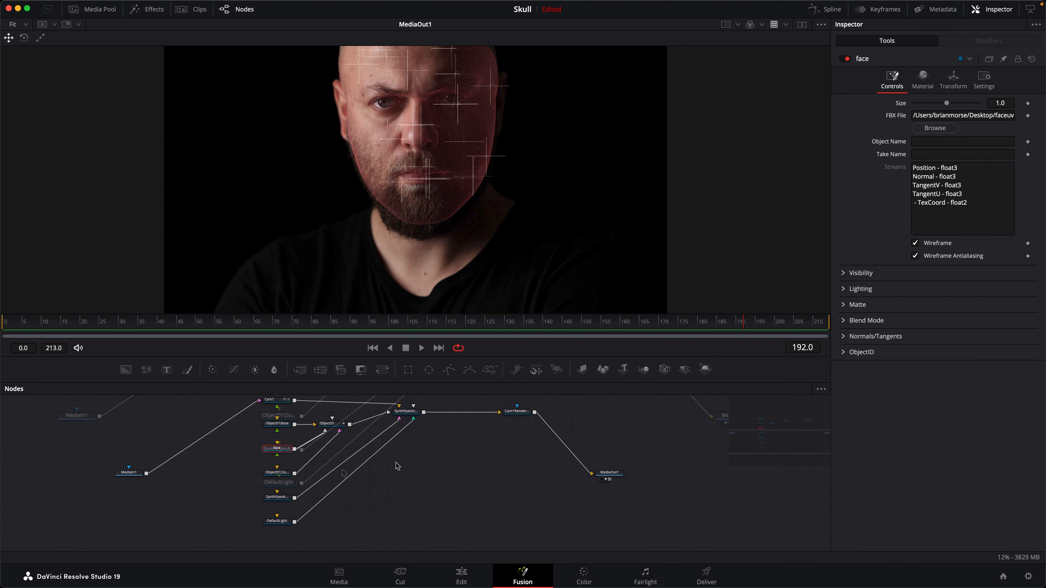
- Delete the SynthEyesAmbient and DefaultLight nodes from the composition
scroll(287, 488, "up", 3)
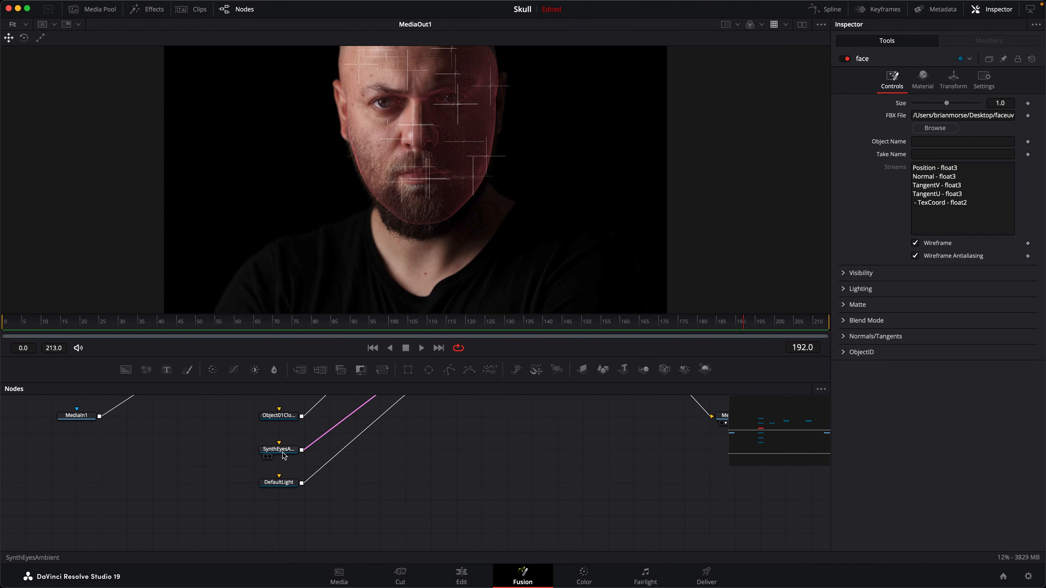
left_click_drag(326, 512, 248, 433)
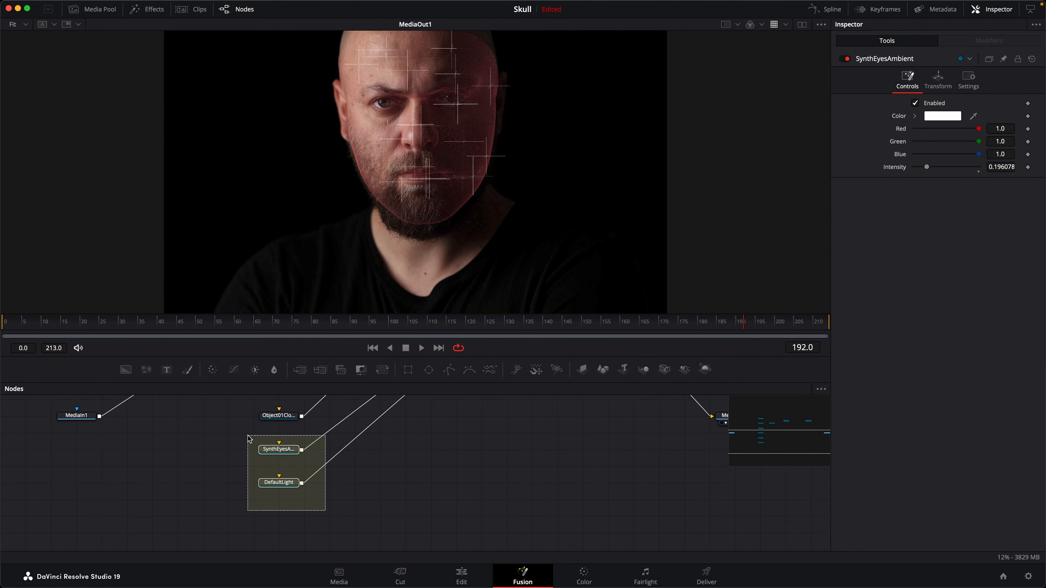
key("Delete")
scroll(353, 513, "up", 3)
scroll(353, 513, "up", 4)
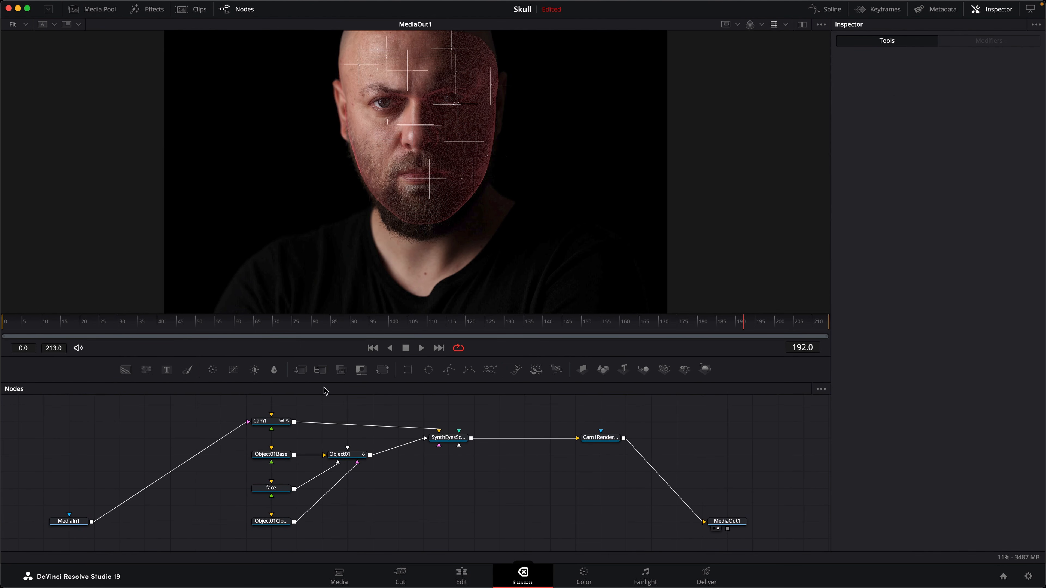
- Delete the Object01Base node, line up Object01 and SynthEyesScene with face, and place Cam1 above SynthEyesScene
left_click(273, 455)
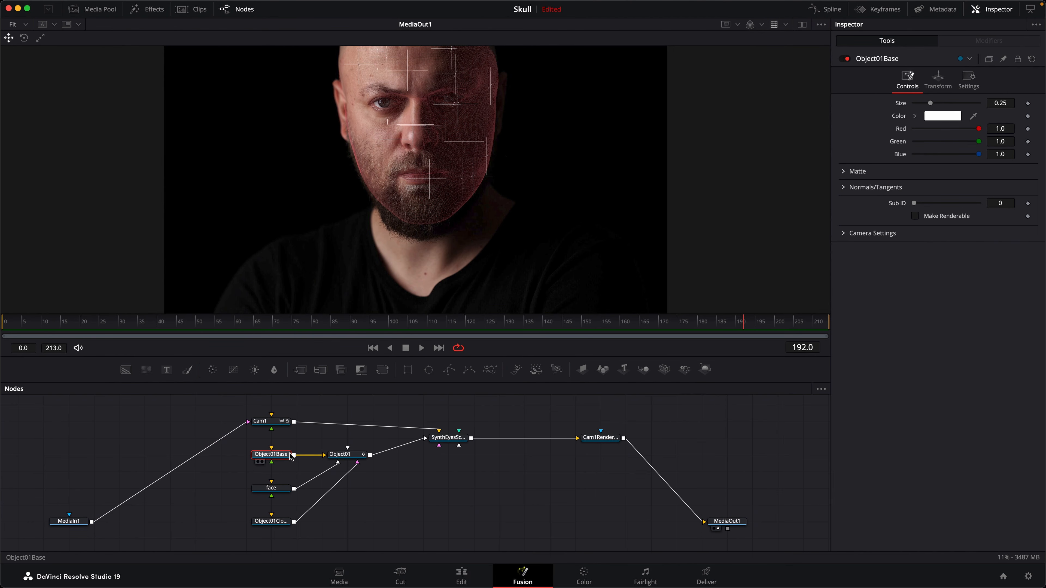
key("Delete")
left_click_drag(343, 454, 344, 488)
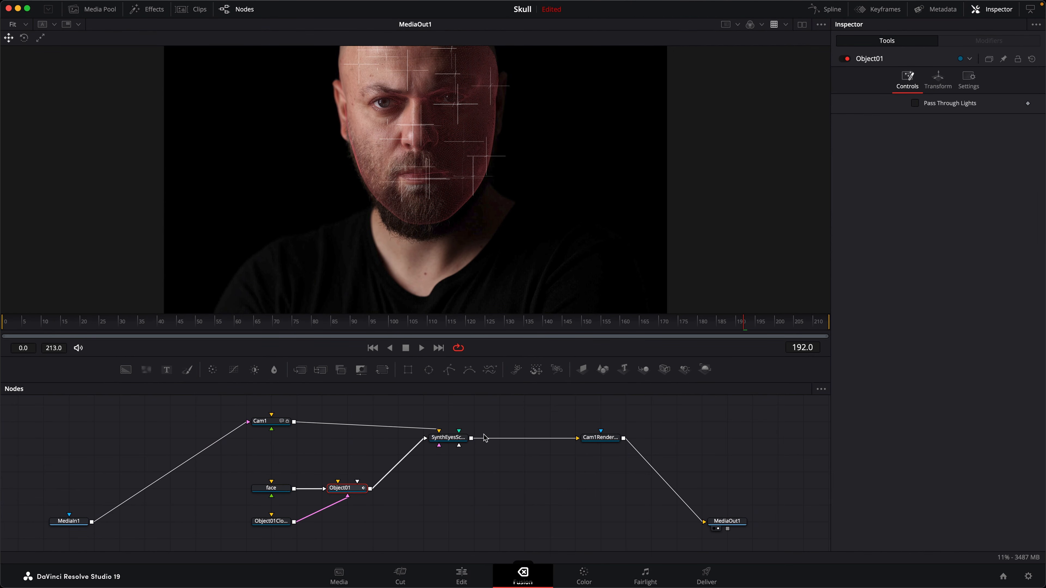
left_click_drag(464, 433, 440, 481)
left_click_drag(271, 421, 423, 404)
- Review the face and Object01Cloud3D nodes, Object01's animated transform, and the Cam1 camera settings
mouse_move(284, 487)
left_mouse_down()
mouse_move(309, 487)
mouse_move(284, 488)
left_mouse_up()
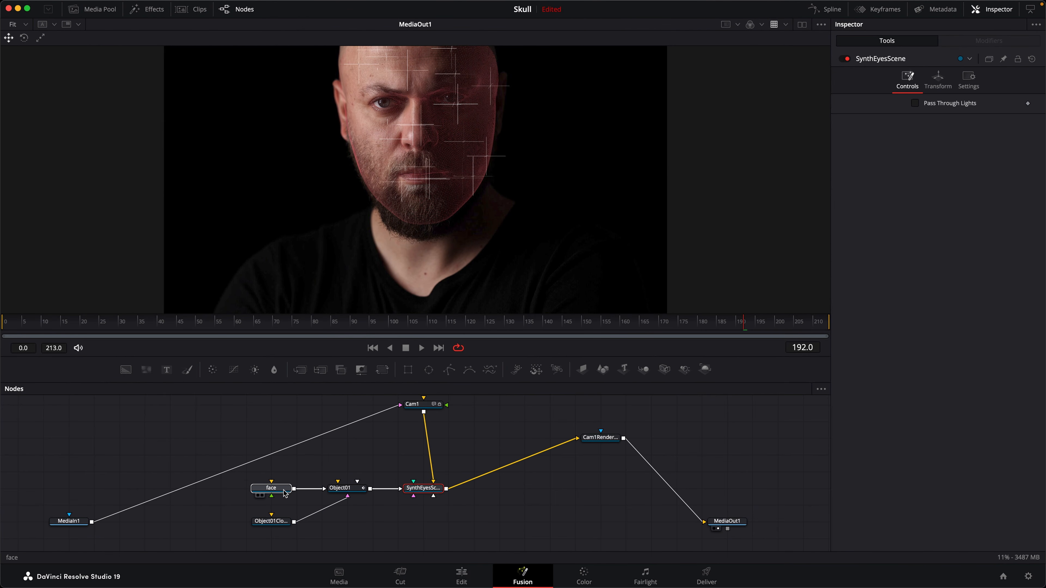
left_click(273, 523)
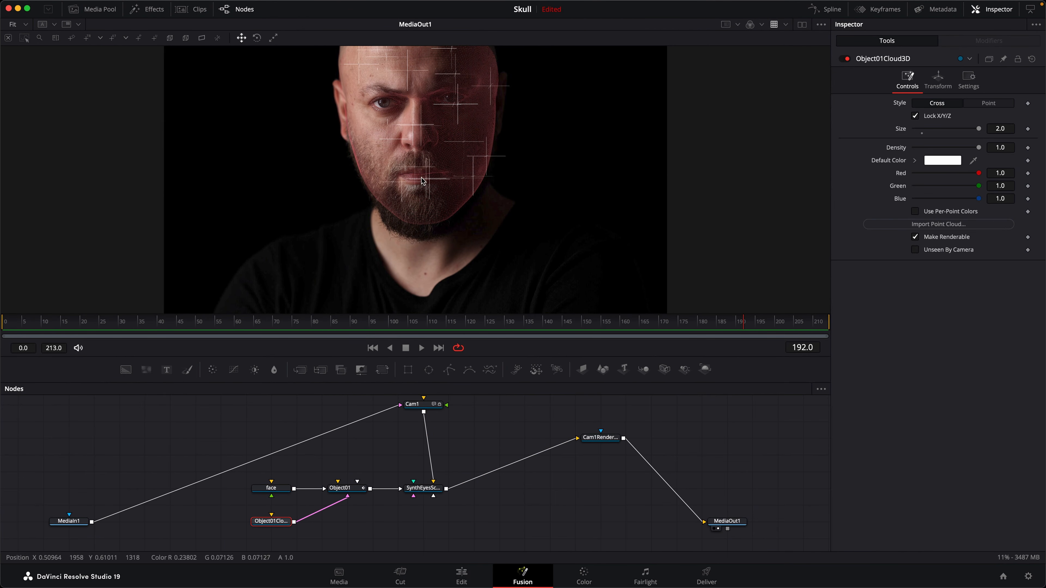
left_click(349, 491)
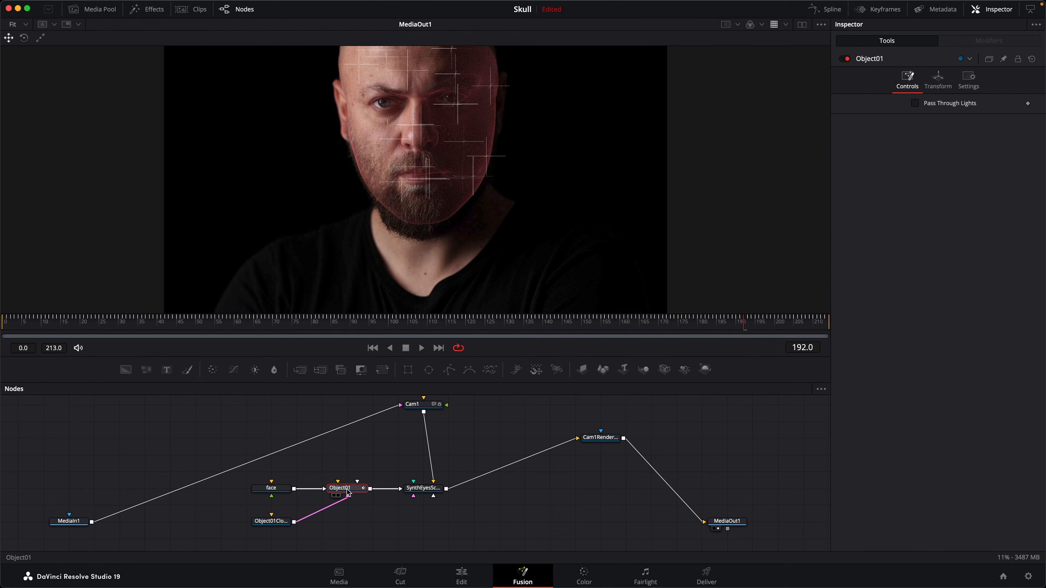
left_click(938, 79)
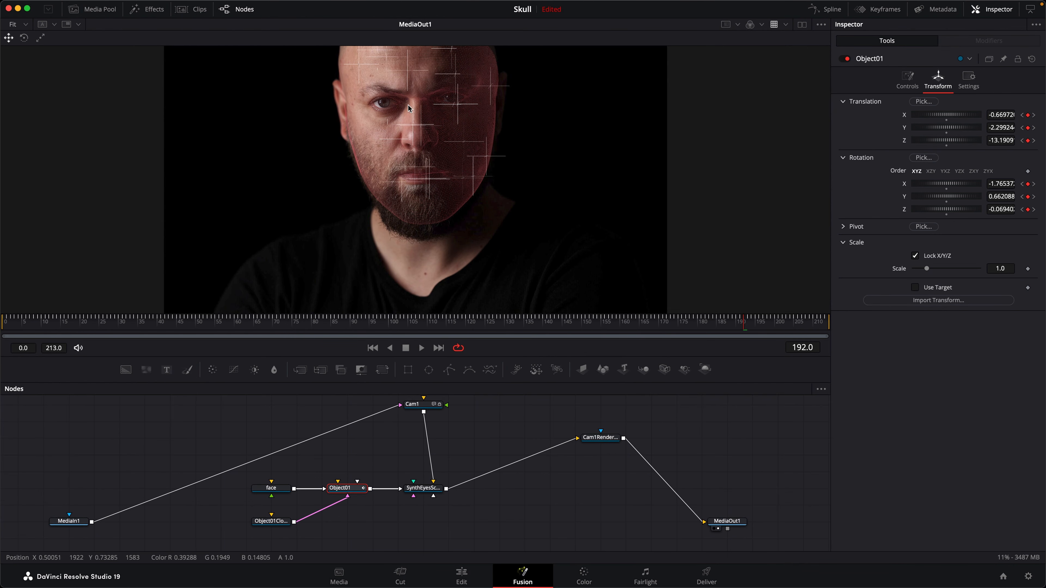
left_click(412, 404)
- Line up Cam1Renderer and MediaOut1 with SynthEyesScene, move MediaIn1 level with Cam1, and select the camera
scroll(609, 433, "up", 1)
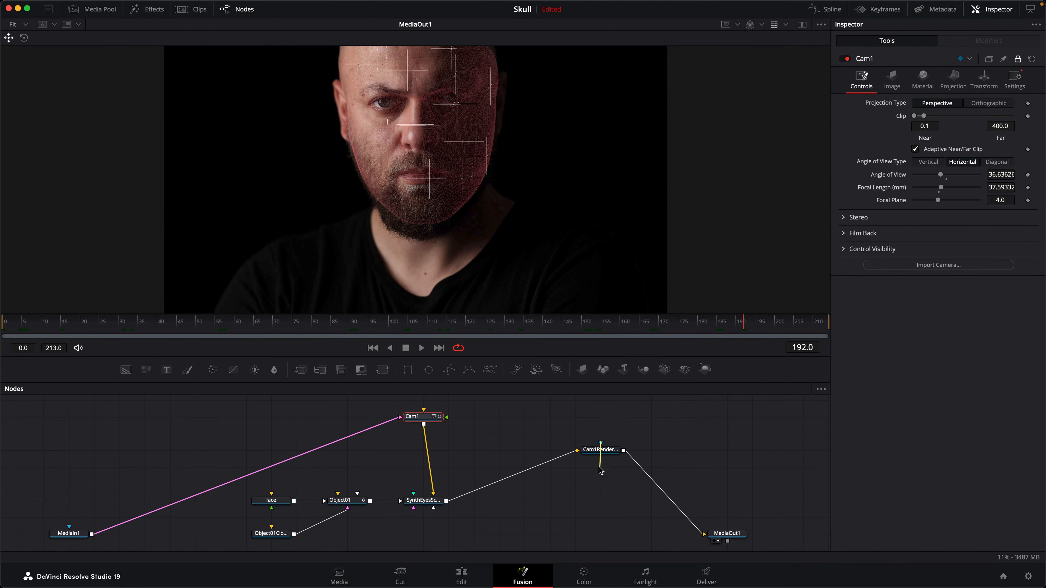
left_click_drag(604, 447, 577, 500)
left_click_drag(726, 533, 727, 500)
scroll(140, 482, "left", 2)
left_click_drag(109, 518, 158, 404)
scroll(299, 447, "right", 3)
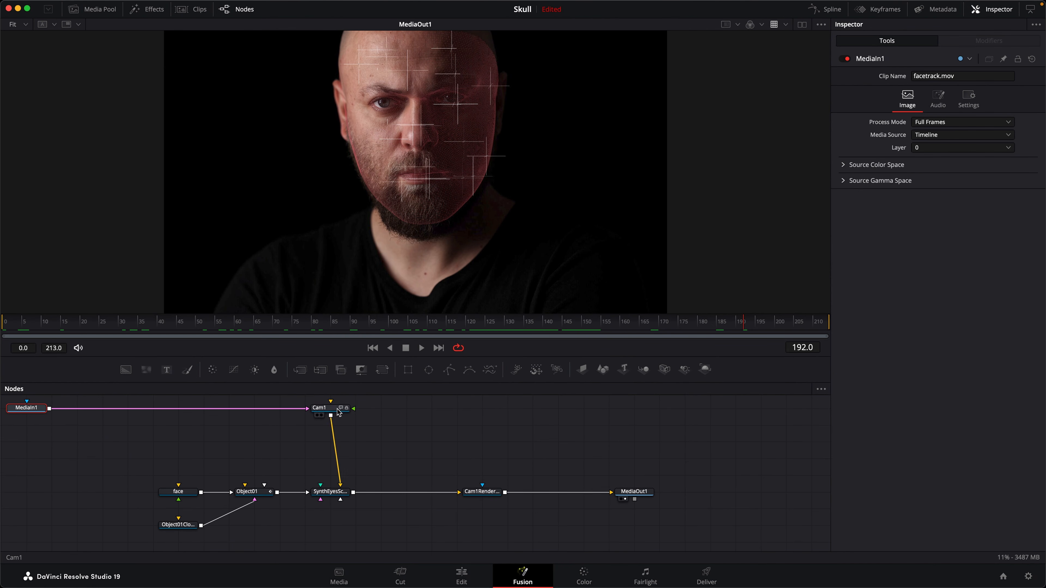
left_click(364, 409)
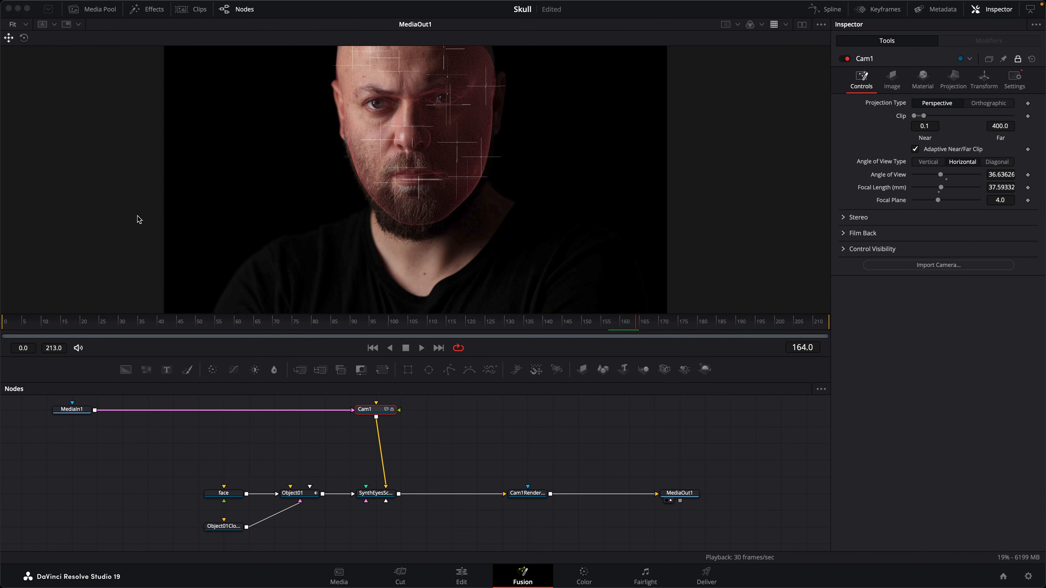
- Add the skull model as an FBX mesh textured by MediaIn2 and connect it to the Object01 merge
left_click_drag(66, 381, 300, 442)
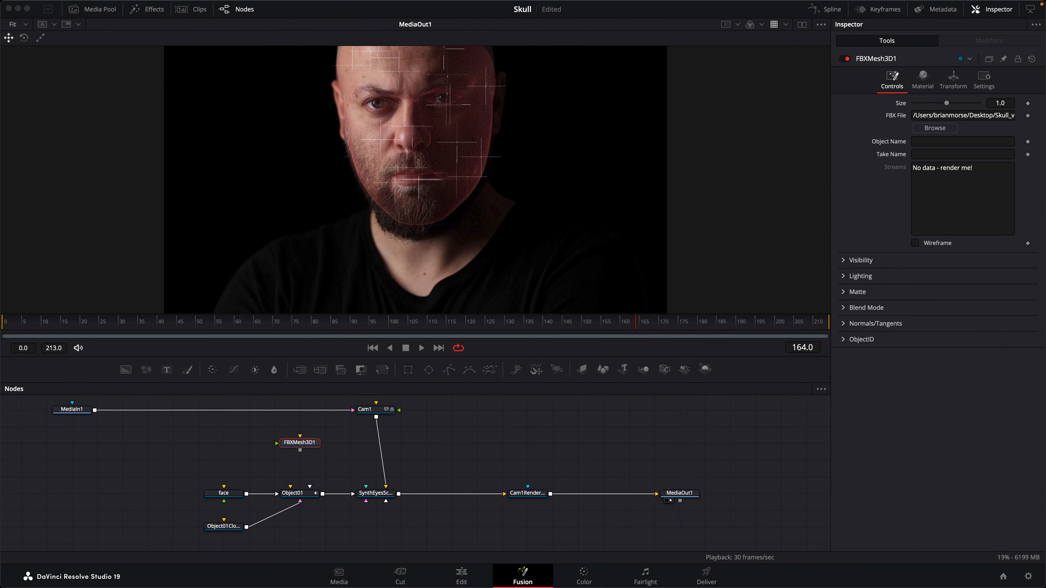
left_click_drag(227, 455, 293, 492)
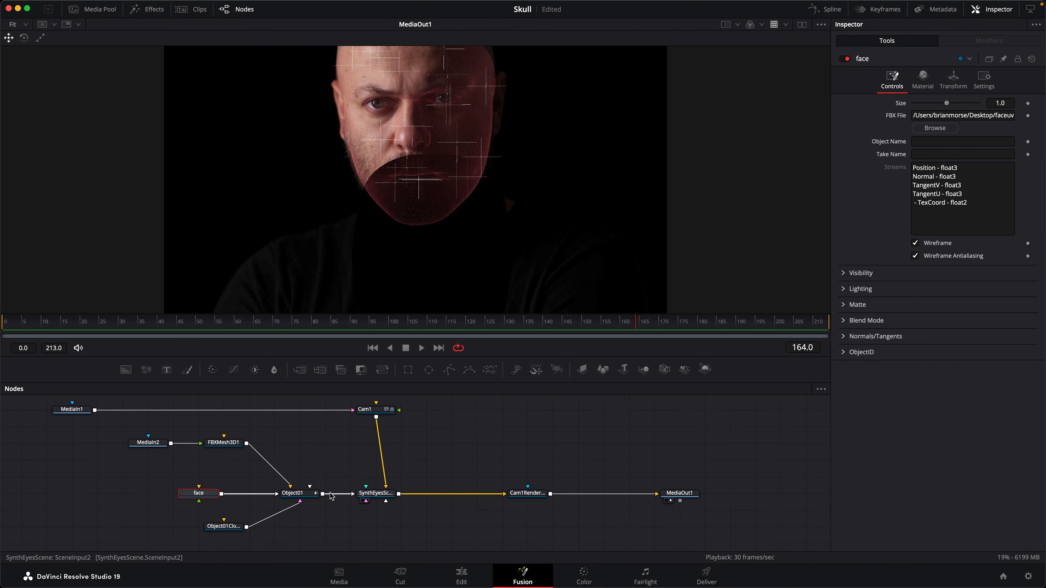
left_click(309, 495)
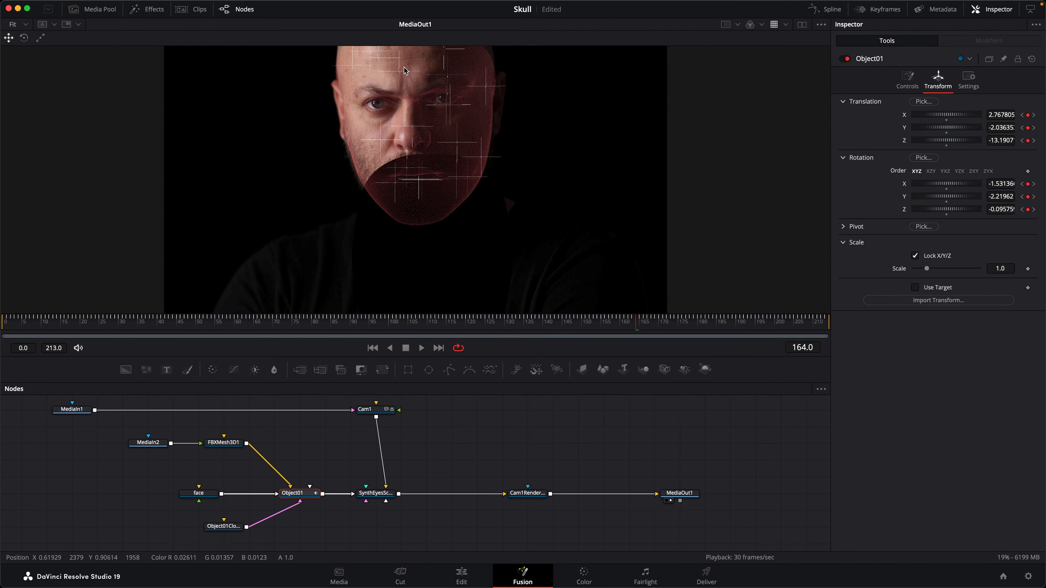
- Enable dual viewers and display SynthEyesScene in the second one, viewing the skull and camera from the side
left_click(801, 24)
left_click(362, 500)
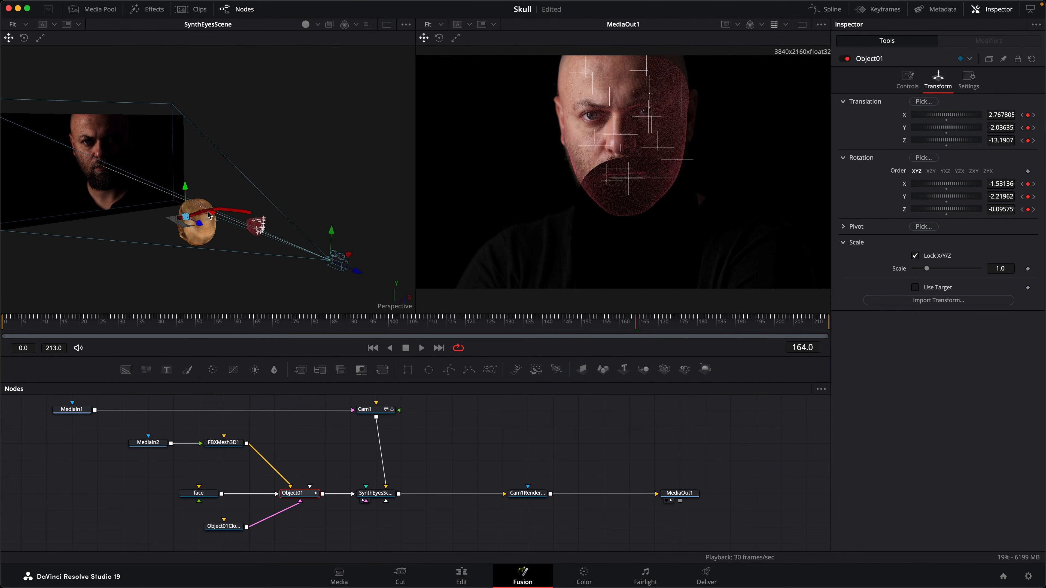
left_click_drag(323, 192, 206, 190)
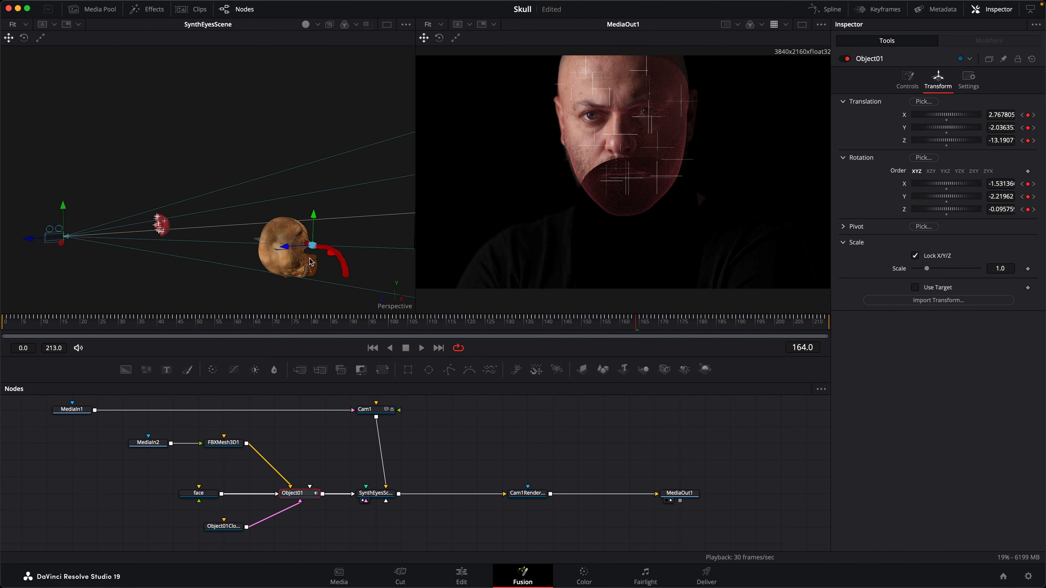
- Insert a Transform 3D node between FBXMesh3D1 and Object01
left_click(231, 443)
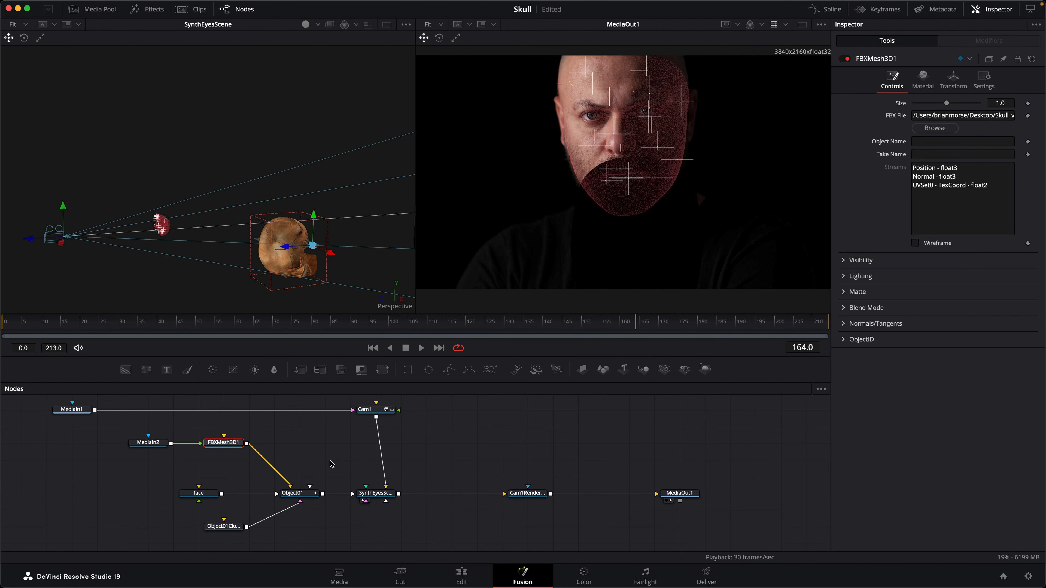
key("shift+space")
type("tran")
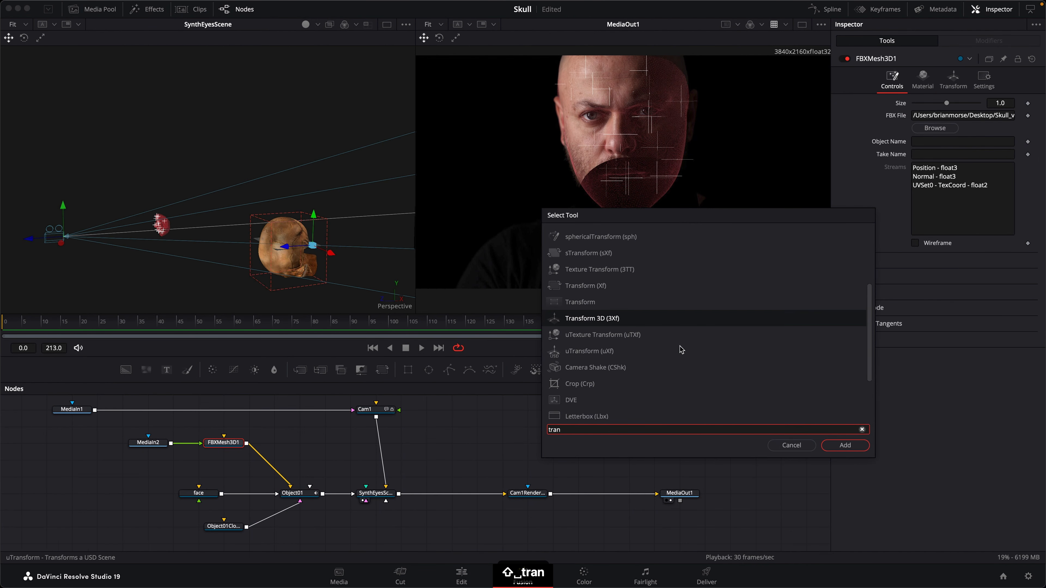
left_click(844, 446)
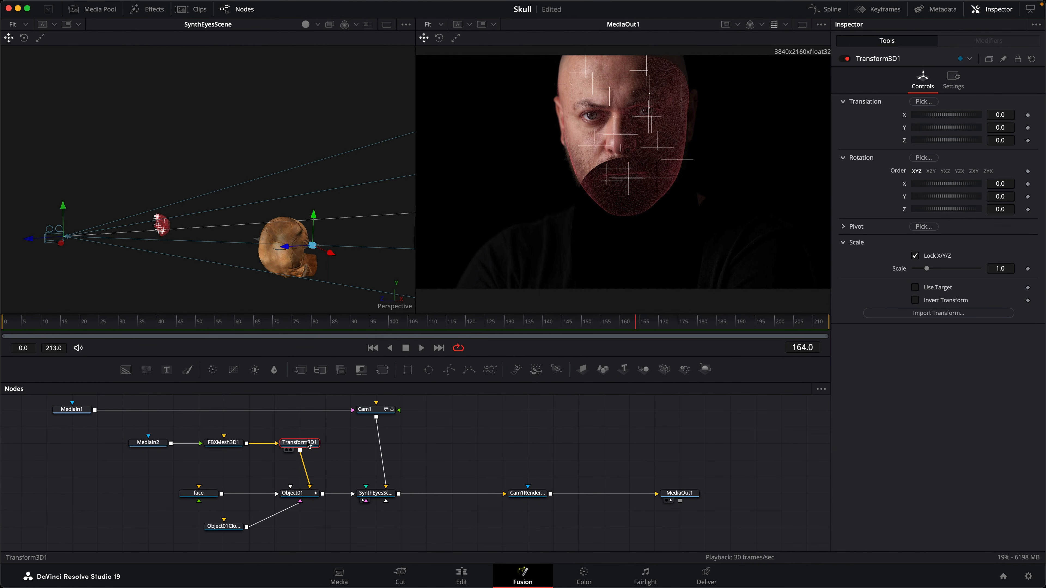
- Move, rotate and shrink the skull toward the tracking points, with X rotation about -80.8 and scale about 0.53
left_click_drag(286, 247, 338, 201)
key("w")
left_click(40, 38)
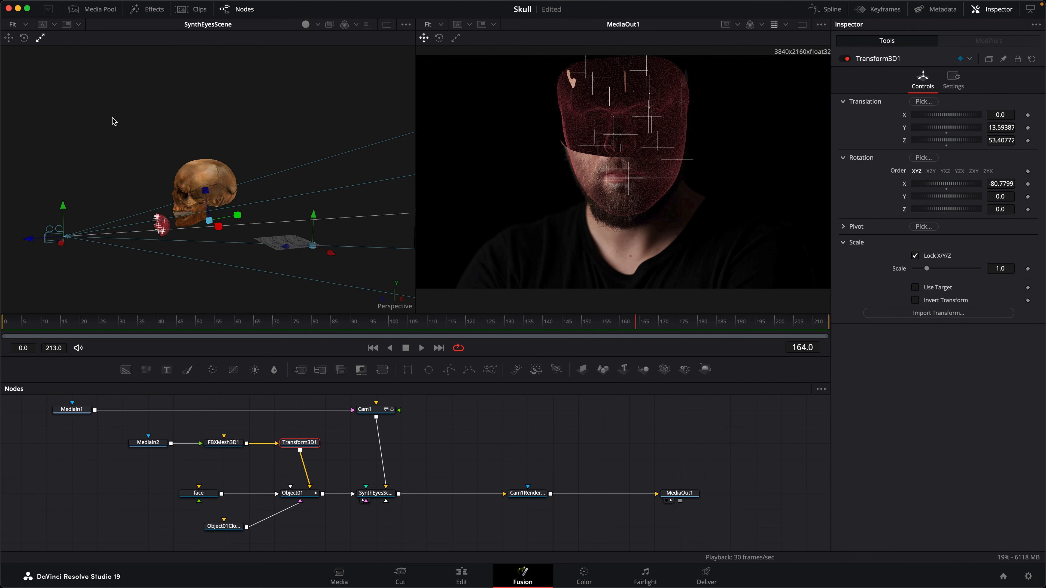
left_click_drag(218, 223, 177, 212)
left_click(9, 37)
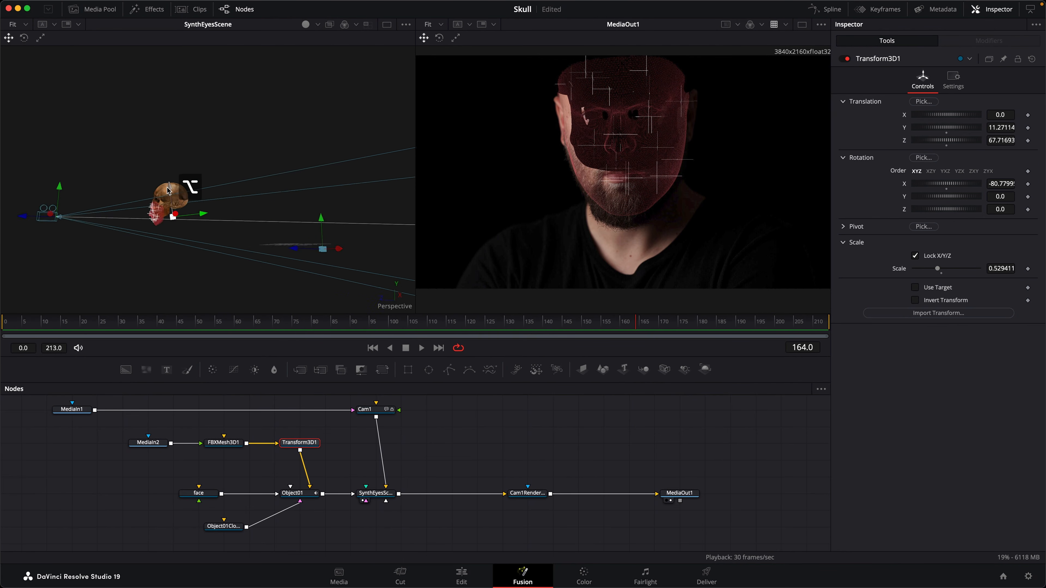
left_click_drag(193, 178, 296, 124)
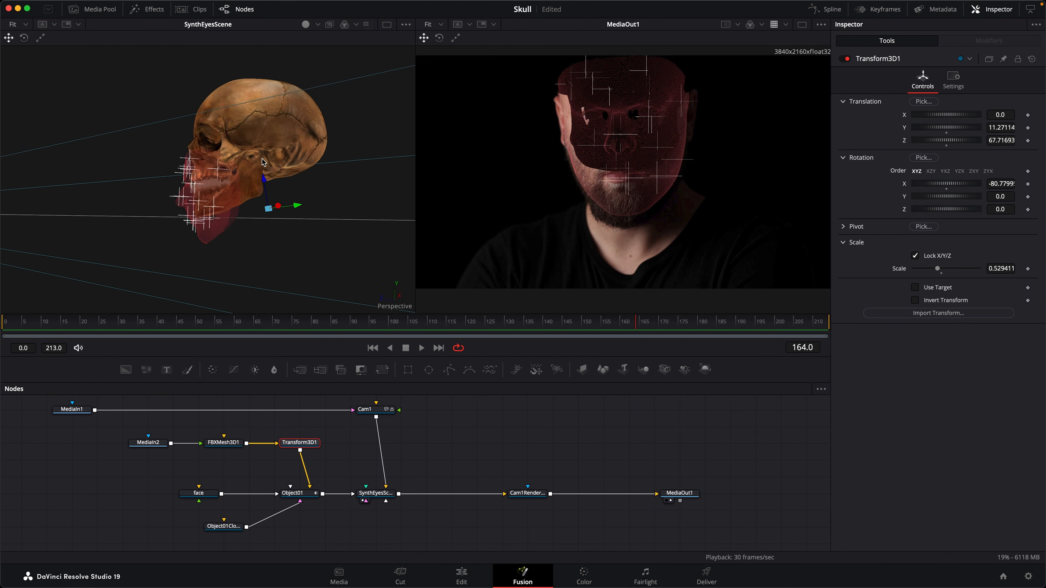
- Fit the skull over the tracking points with X rotation about -66.5, scale about 0.36 and translation about Y 9.41, Z 69.93
left_click_drag(267, 223, 257, 243)
left_click(24, 38)
mouse_move(284, 193)
left_mouse_down()
mouse_move(291, 171)
mouse_move(286, 182)
left_mouse_up()
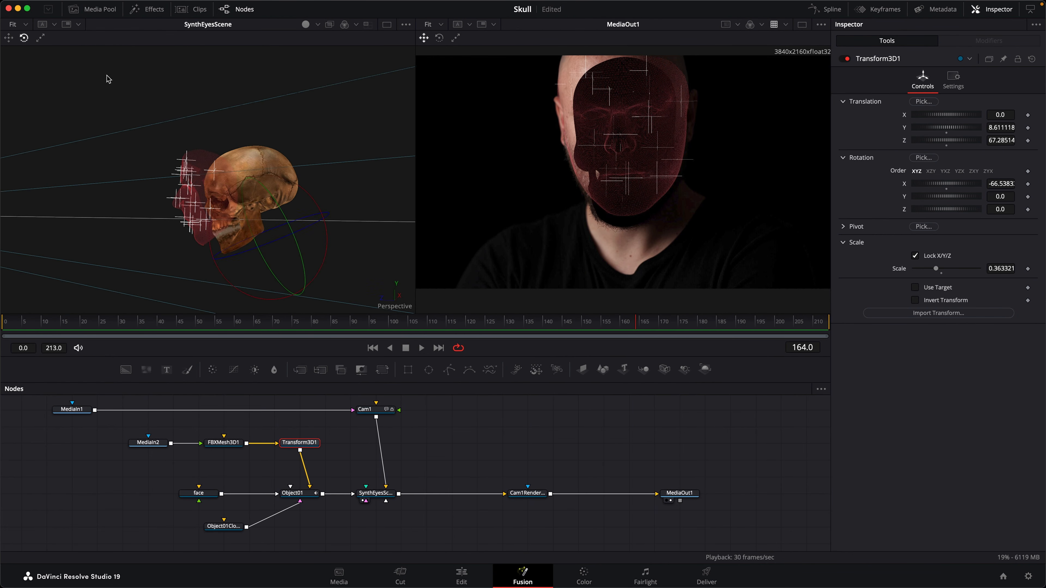
left_click(8, 38)
left_click_drag(290, 224, 275, 215)
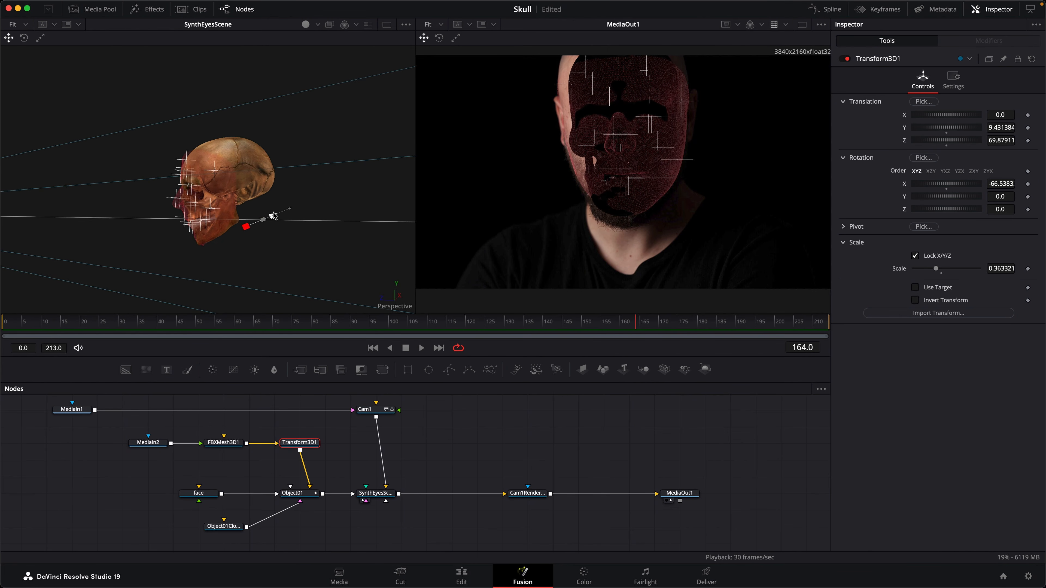
key("super+z")
left_click_drag(292, 121, 333, 200)
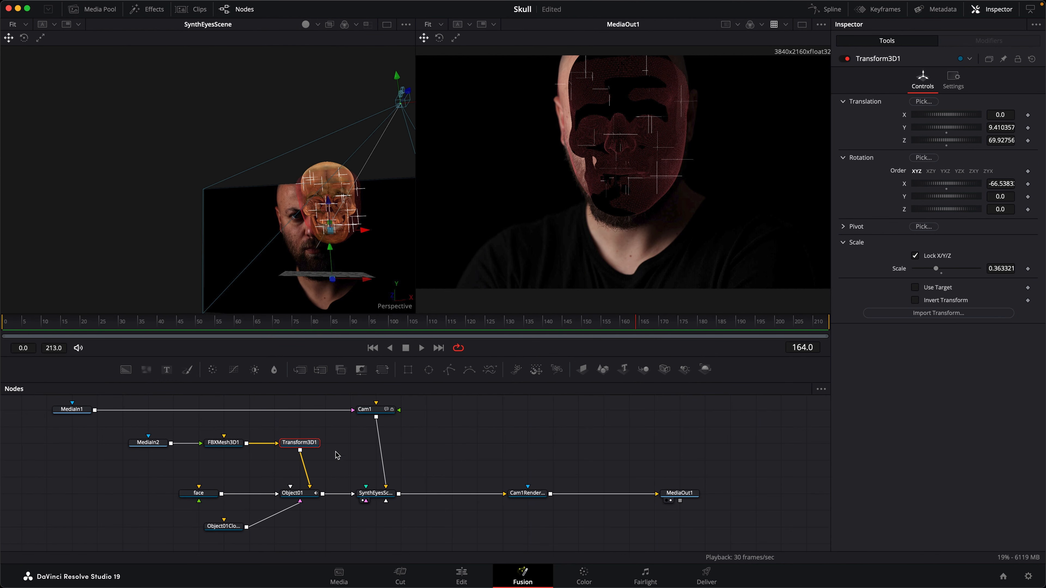
- Disconnect the face mesh from the Object01 merge and disable lighting in Cam1Renderer
left_click_drag(273, 494, 252, 513)
left_click(520, 492)
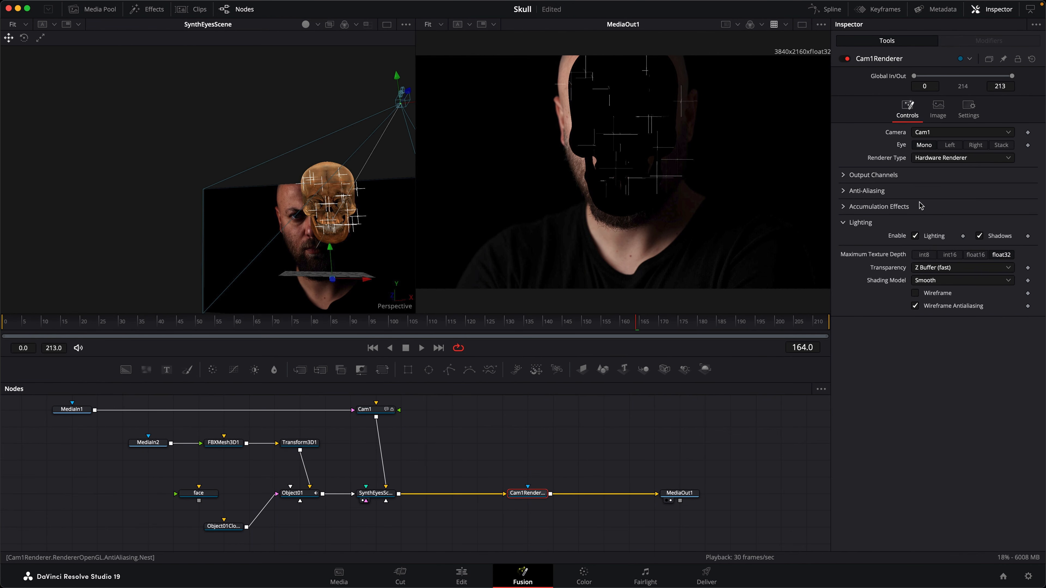
left_click(914, 236)
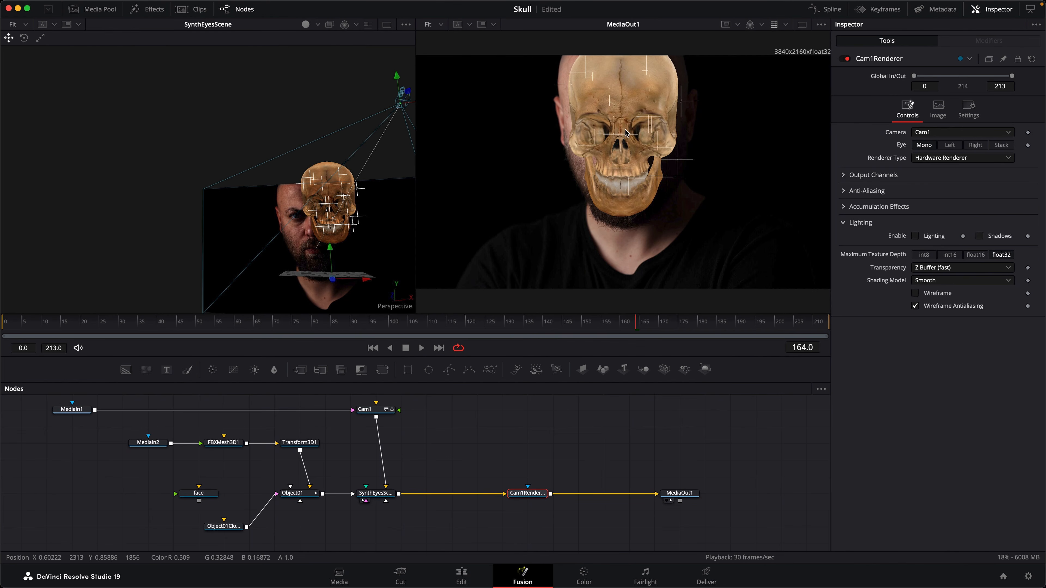
- Lower the skull mesh's material opacity to 0.286 in FBXMesh3D1
left_click(228, 444)
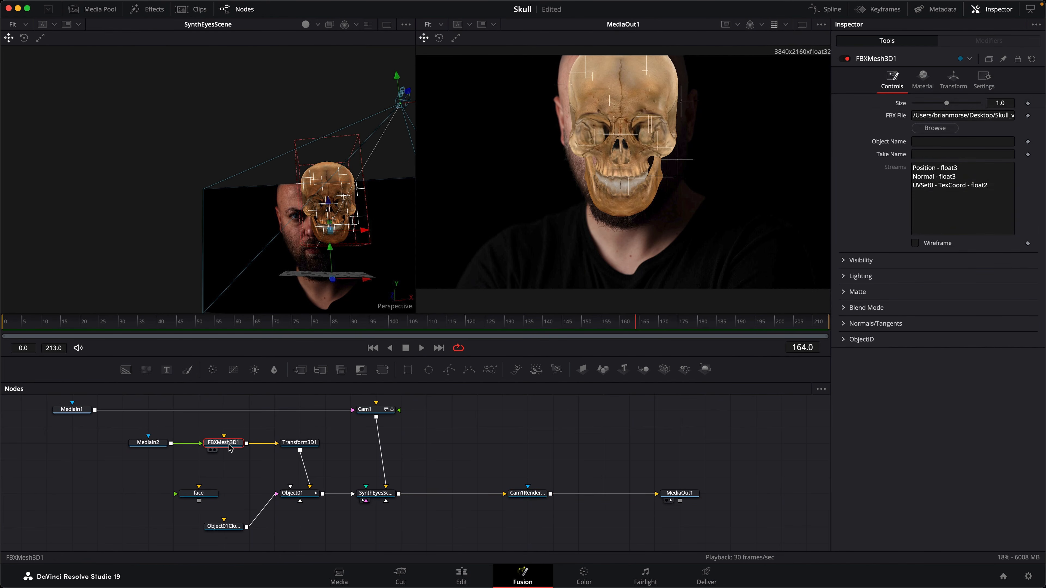
left_click(924, 86)
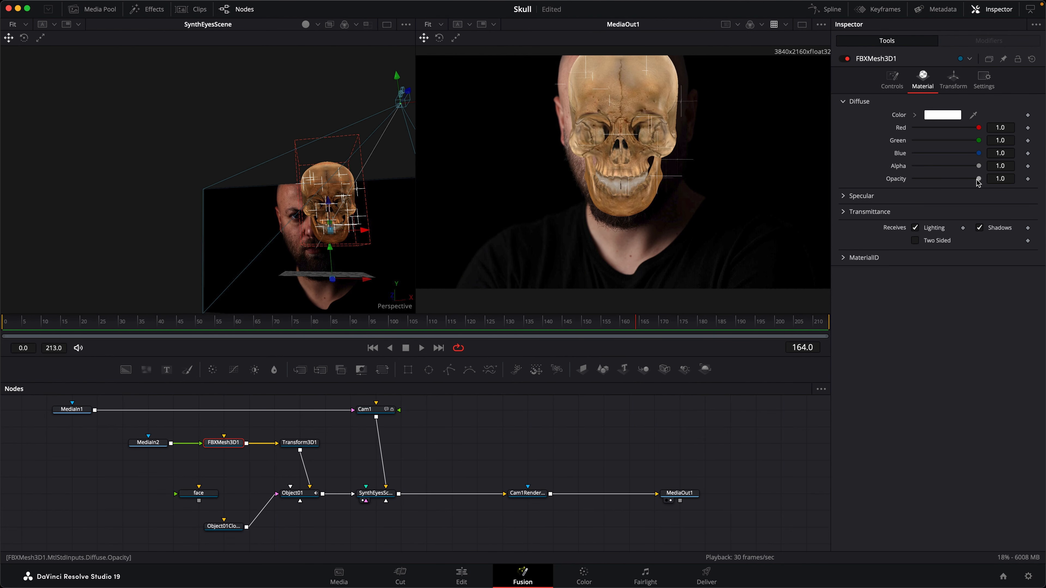
left_click_drag(977, 182, 936, 190)
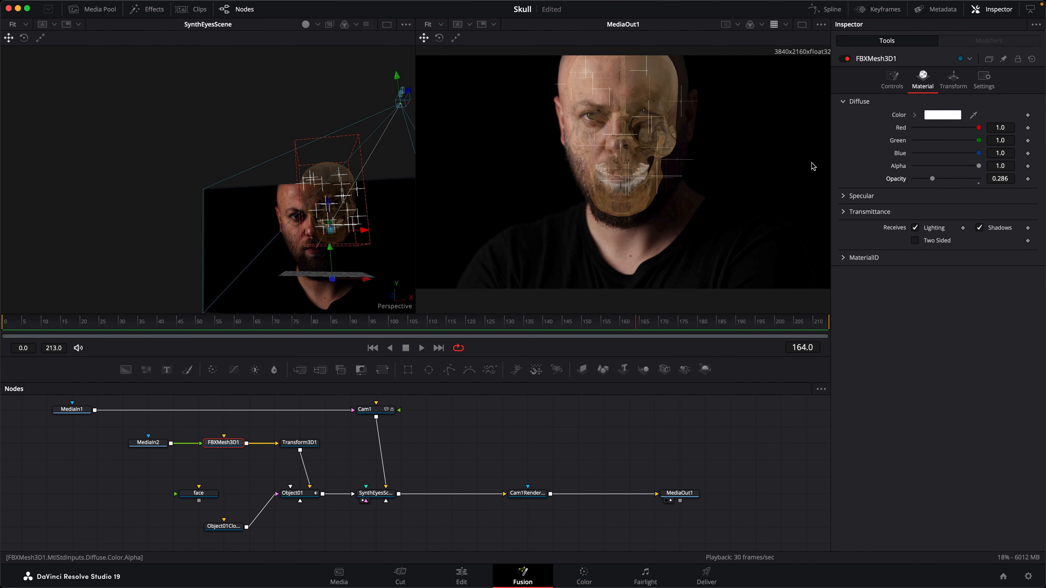
- Place the Object01 point cloud node directly below Object01 and set its style to Point
left_click_drag(362, 264, 276, 266)
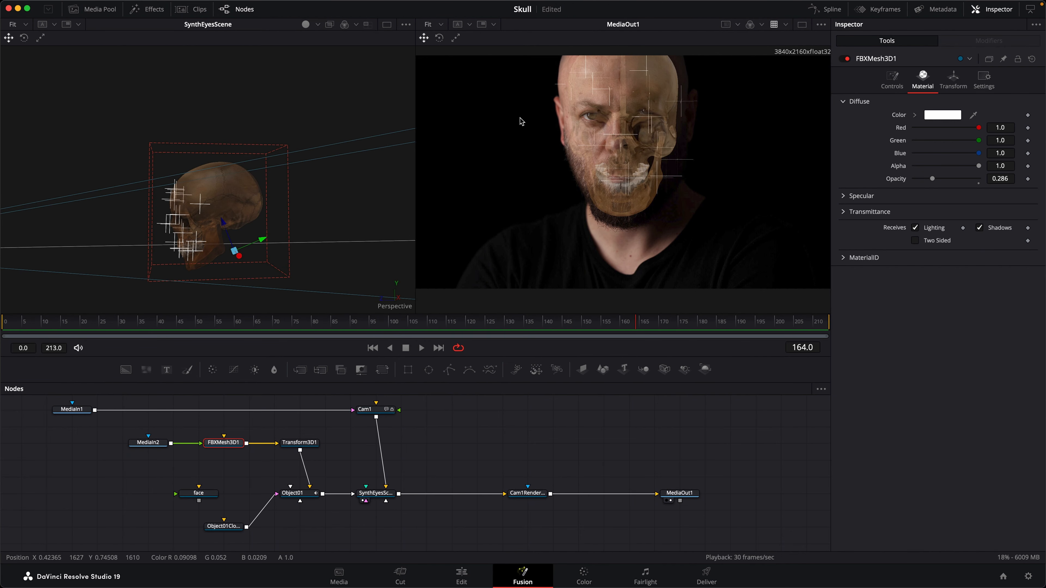
scroll(182, 245, "up", 6)
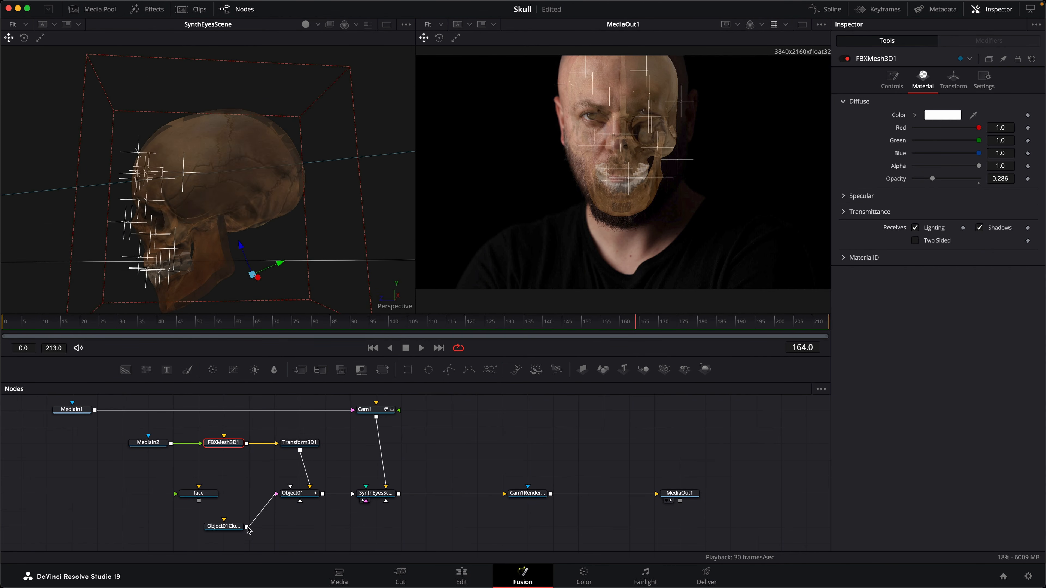
left_click(224, 529)
left_click_drag(224, 530, 274, 532)
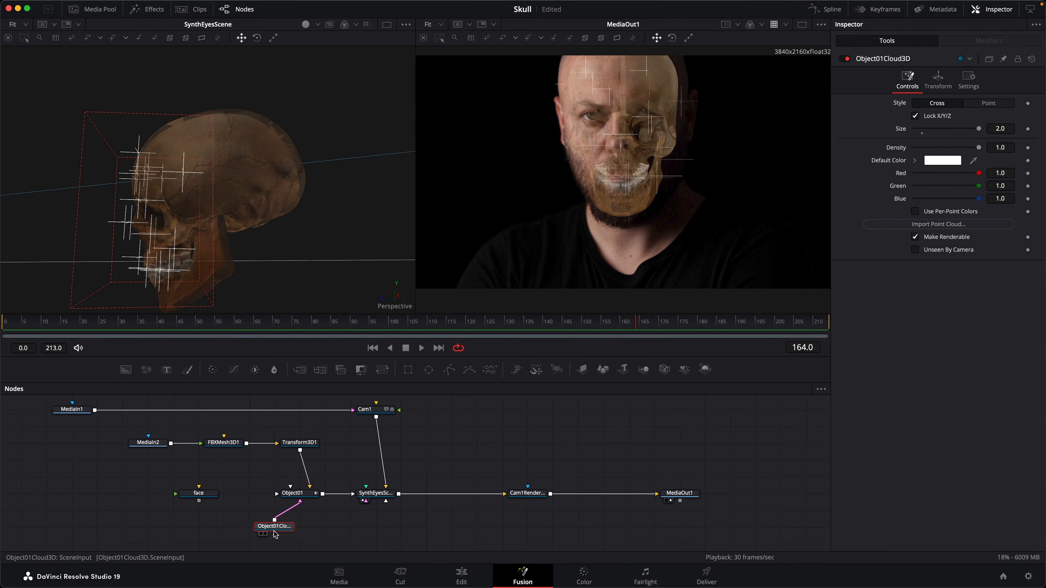
left_click(991, 103)
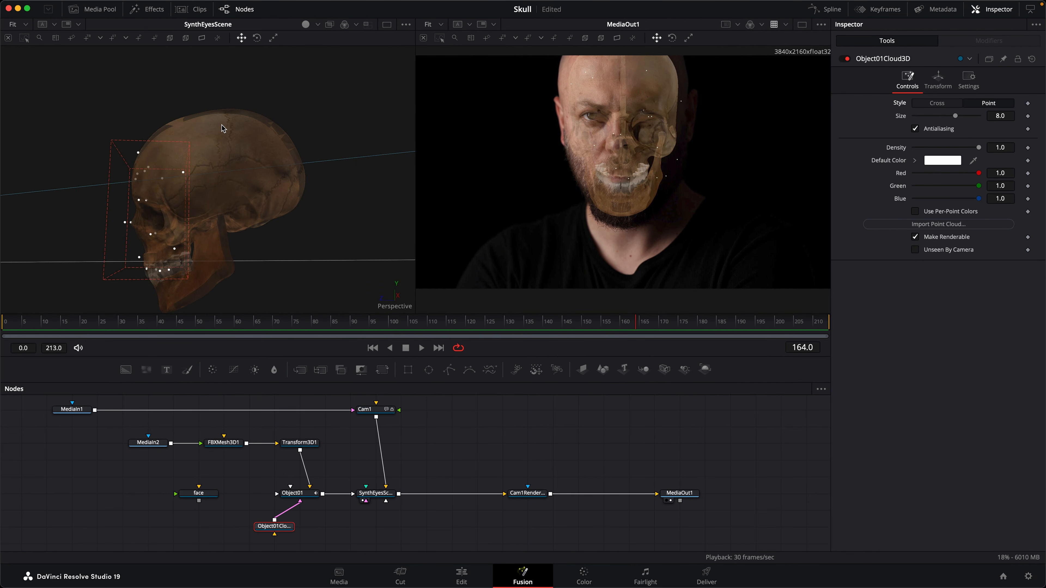
- Refine the skull's fit in Transform3D1 with rotation about X -71.8, Y -5.8 and scale about 0.38
left_click_drag(222, 128, 278, 243)
left_click(318, 270)
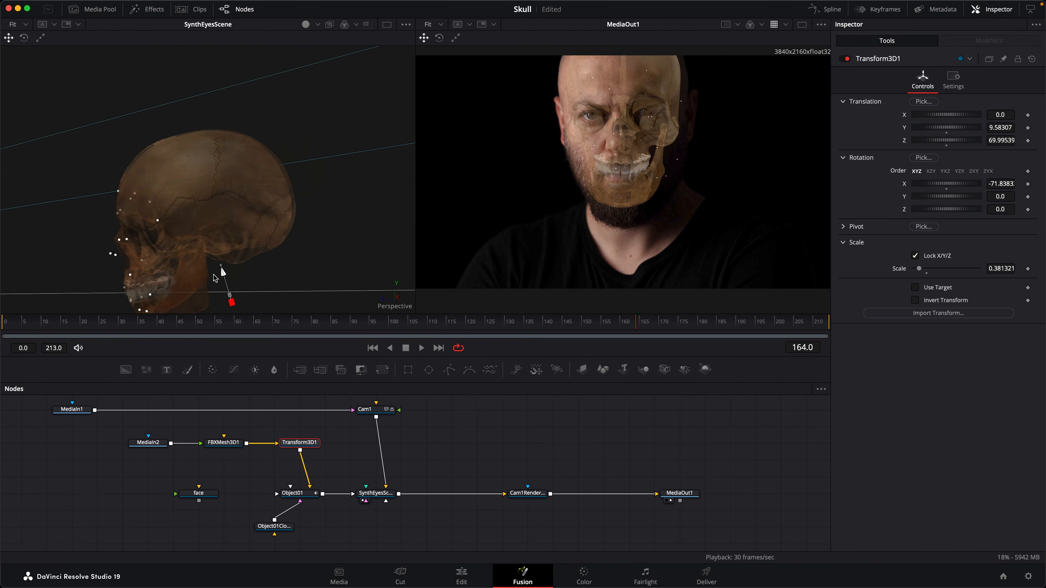
left_click_drag(947, 197, 969, 202)
- Enable back-face culling in the skull mesh's visibility settings
left_click(224, 442)
left_click(892, 81)
left_click(860, 259)
left_click(979, 299)
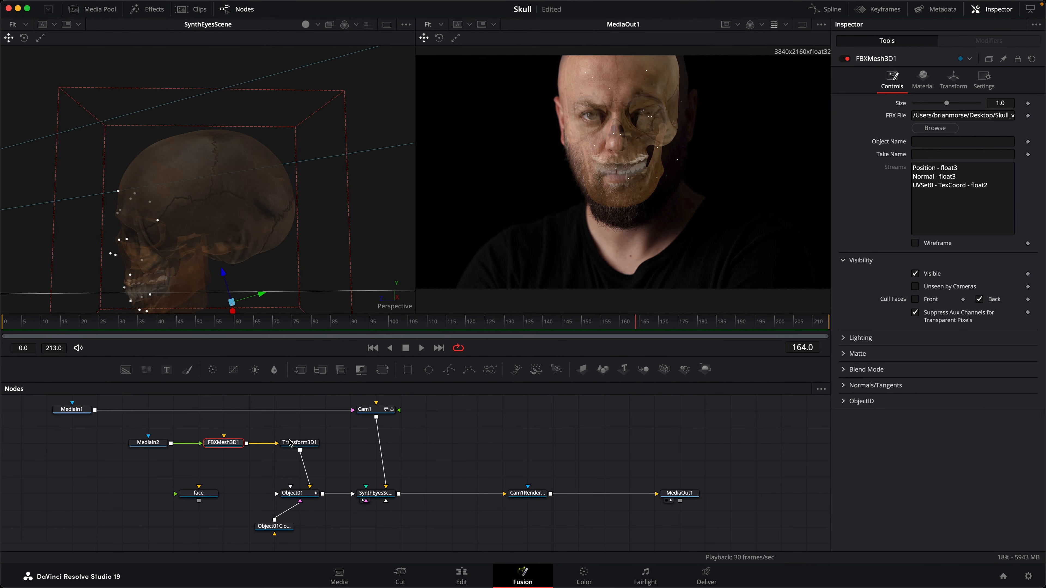
- Nudge the skull to about X 0.28, Y 9.55, Z 70.03 in Transform3D1 and restore its material to full opacity
left_click(300, 443)
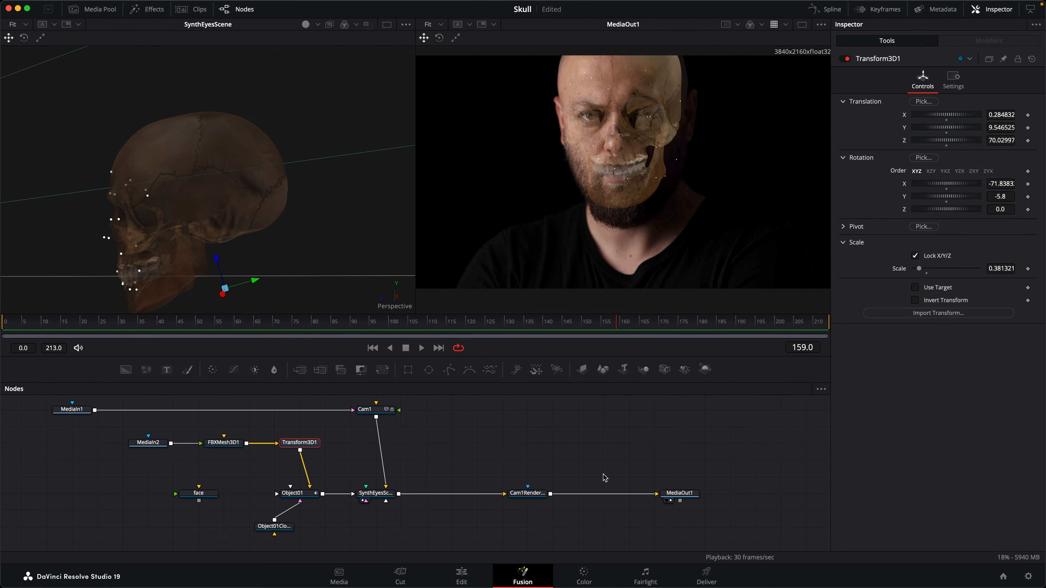
scroll(449, 434, "down", 2)
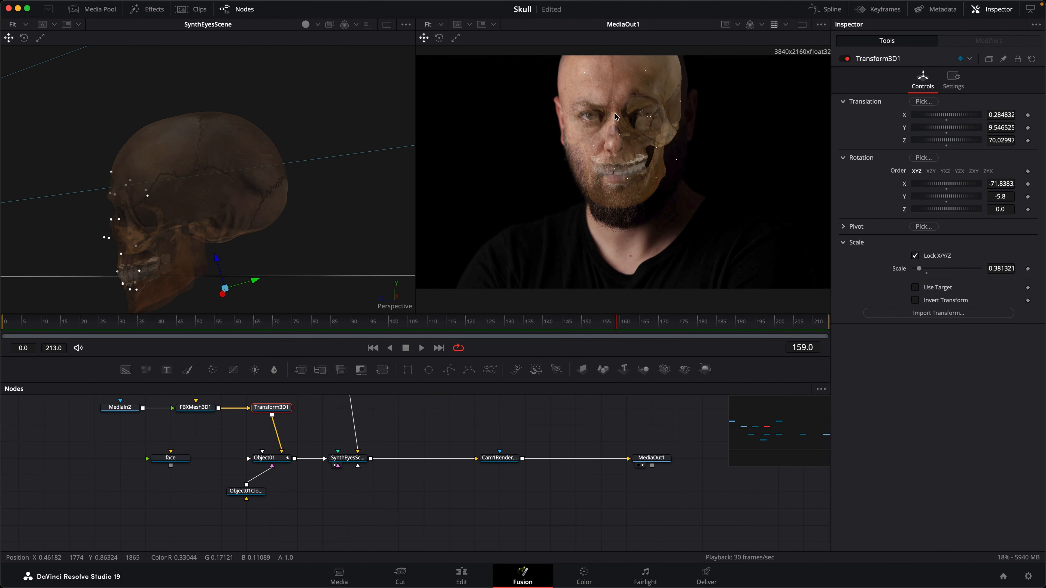
left_click(198, 408)
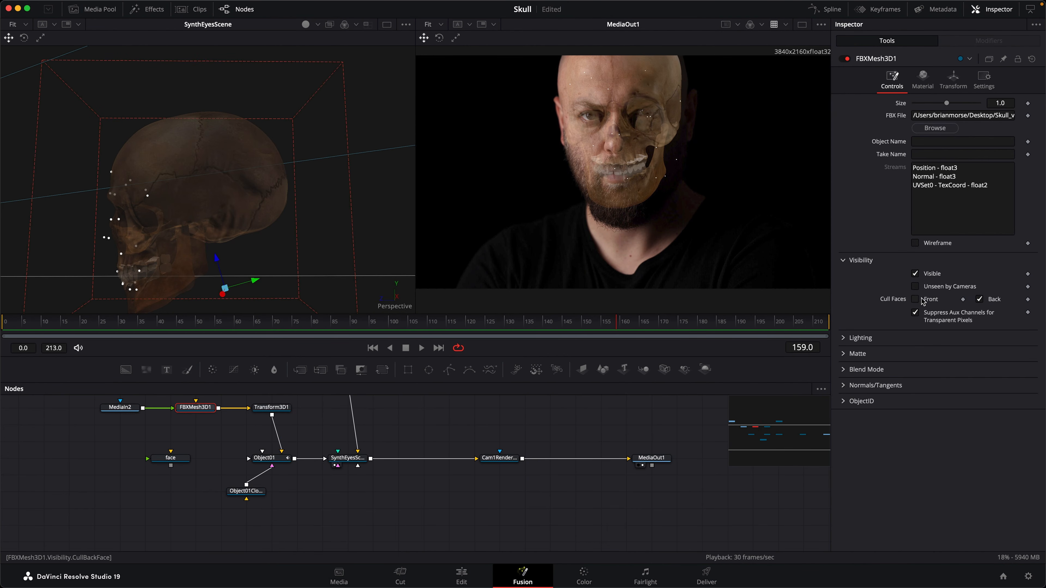
left_click(922, 79)
left_click_drag(933, 179, 1044, 178)
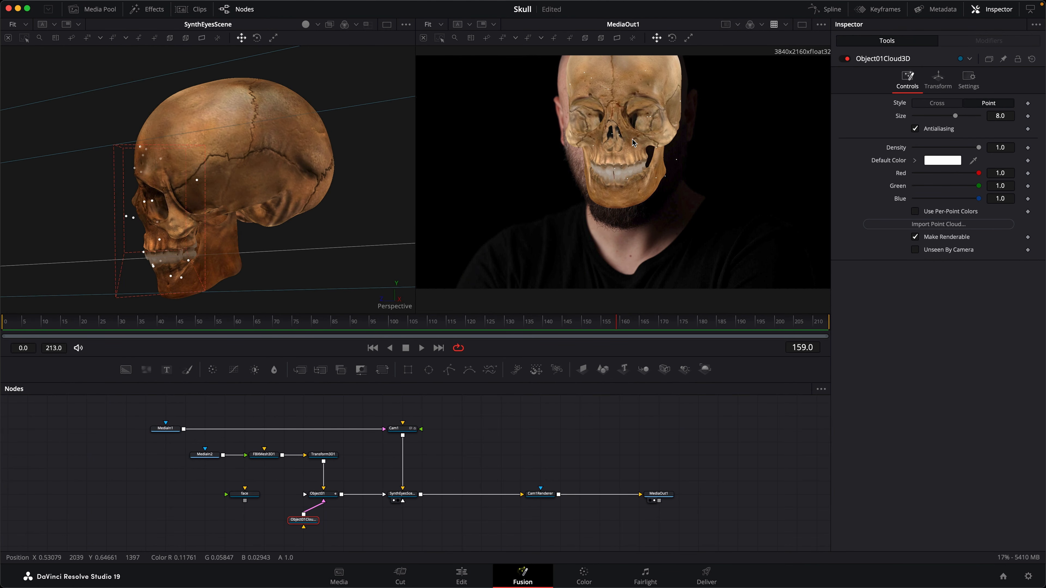
- Duplicate the Cam1, Cam1Renderer, SynthEyesScene, Object01, face and Object01Cloud3D nodes into the empty area below the original tree
scroll(467, 453, "down", 1)
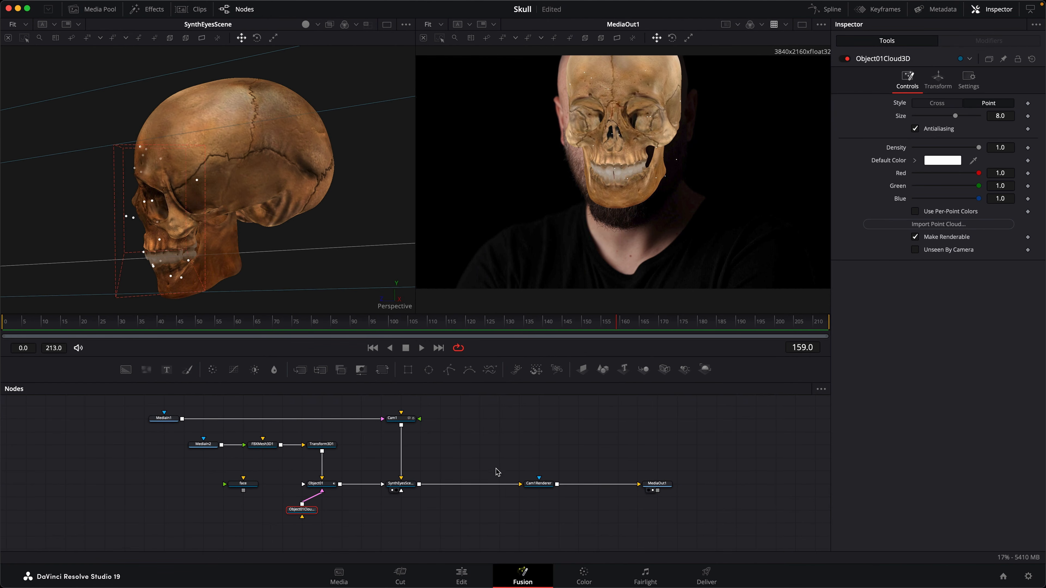
left_click_drag(575, 470, 210, 518)
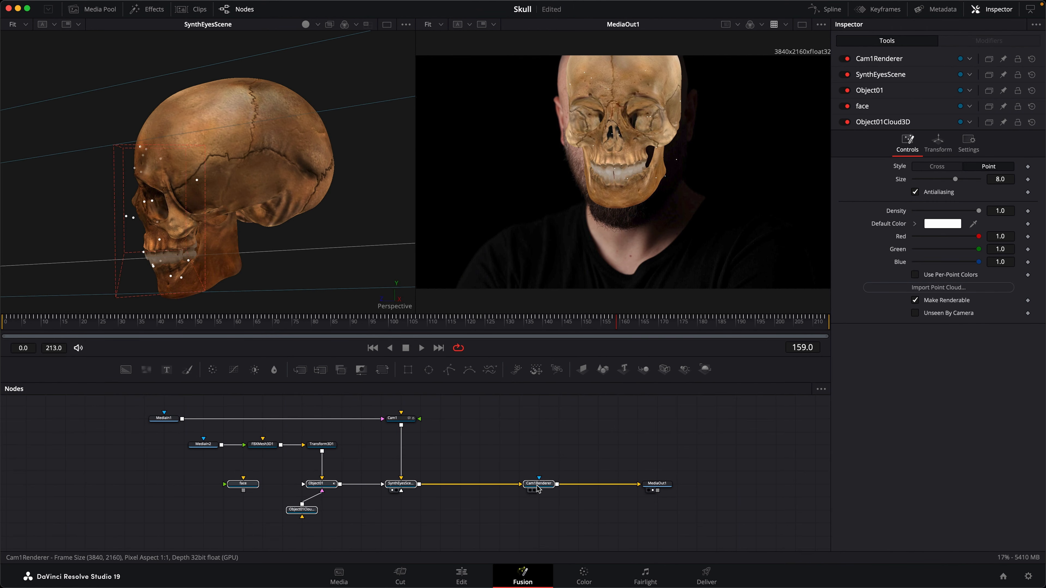
left_click(405, 421)
key("super+c")
scroll(461, 418, "down", 5)
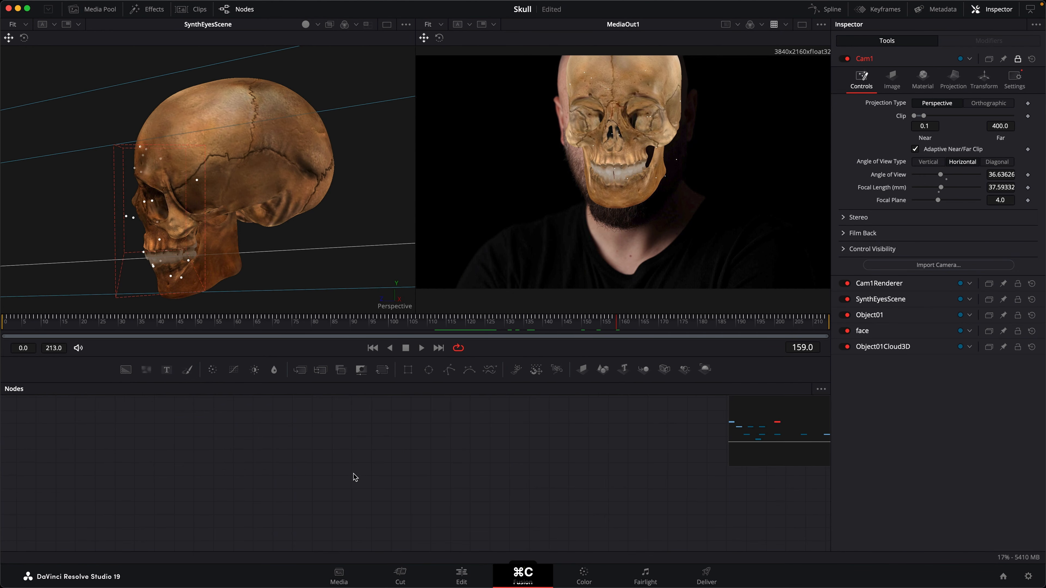
key("super+v")
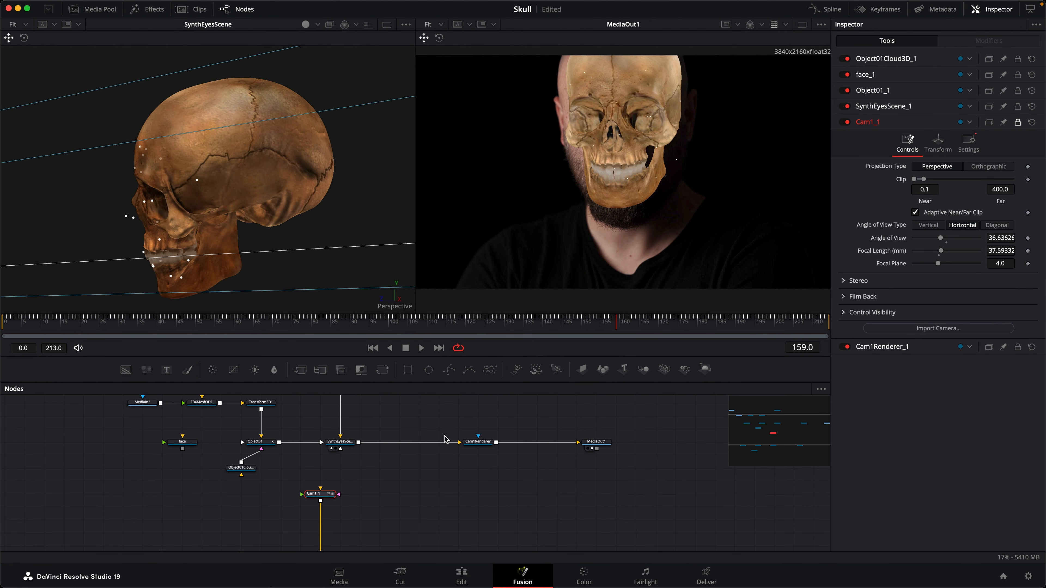
- Rearrange the nodes with Cam1_1 closer to its scene merge, MediaIn1 on the far side of Cam1Renderer, and MediaOut1 below the trees
scroll(360, 480, "down", 3)
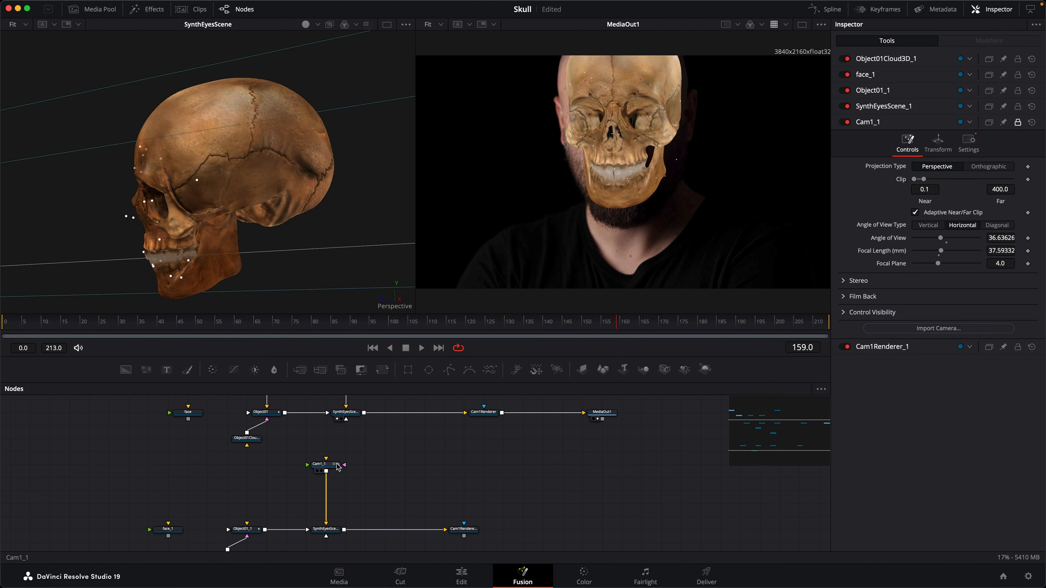
left_click_drag(340, 465, 340, 495)
scroll(373, 507, "up", 5)
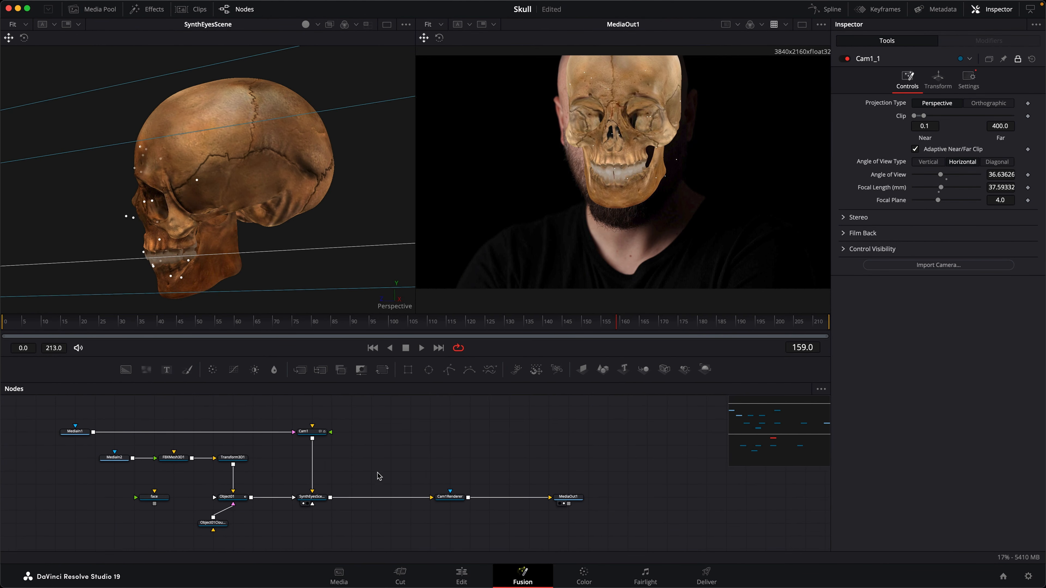
left_click_drag(75, 431, 498, 525)
scroll(570, 501, "down", 3)
scroll(487, 416, "up", 3)
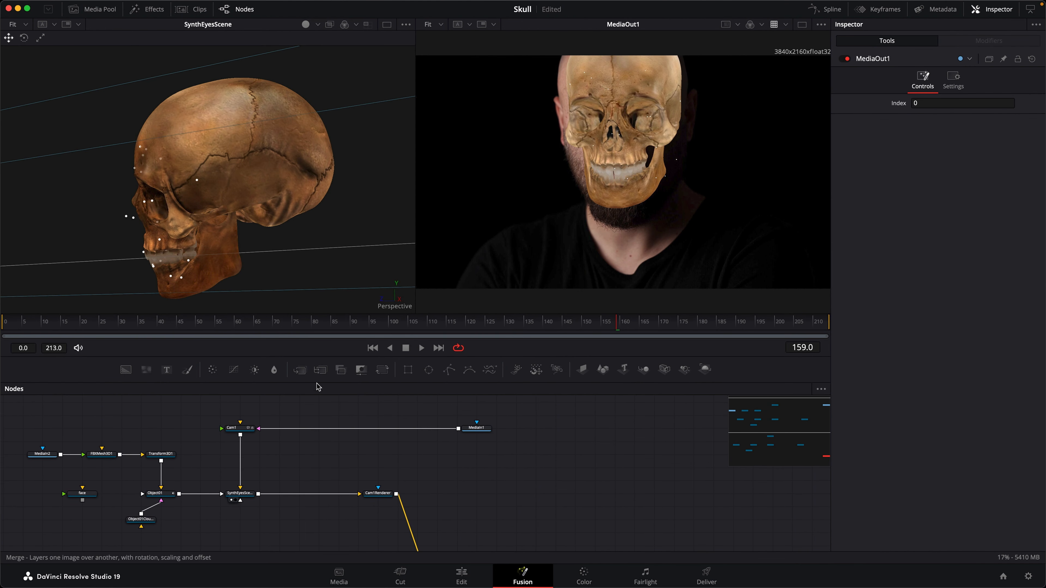
- Add a Merge node with MediaIn1 as background and Cam1Renderer as foreground, and display it in the second viewer
left_click(471, 501)
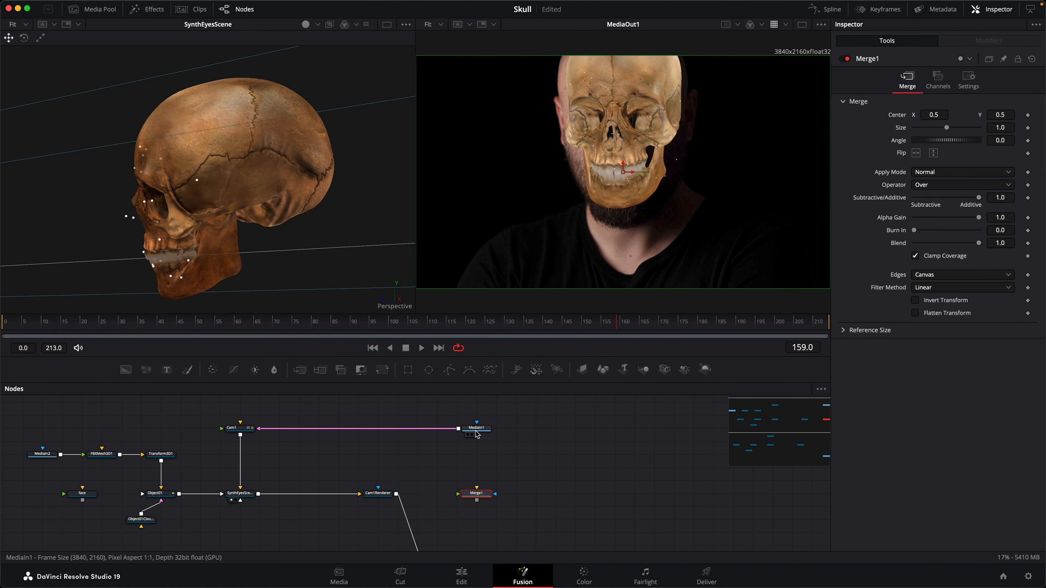
left_click(473, 435)
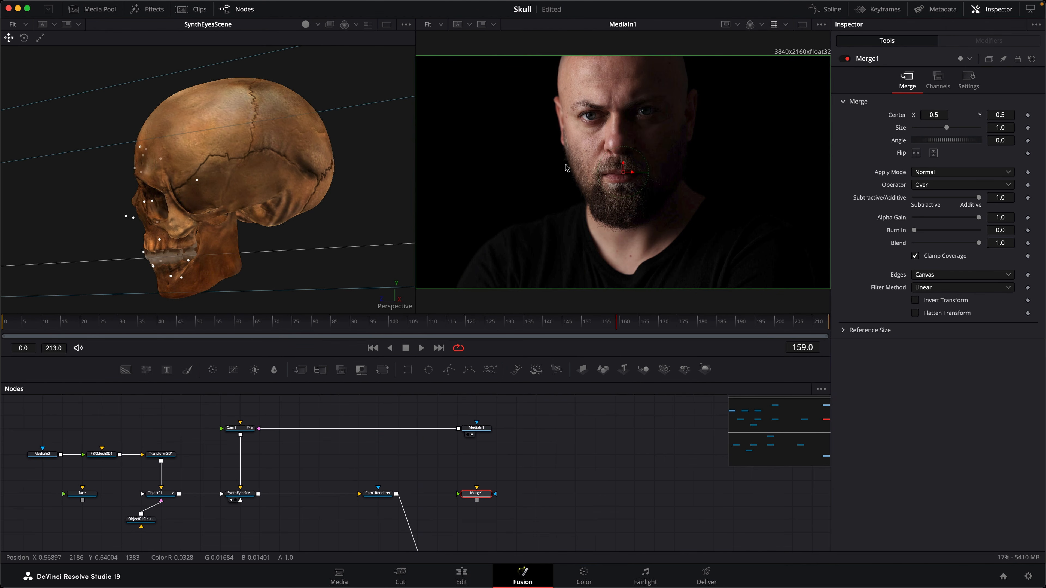
left_click_drag(459, 428, 482, 500)
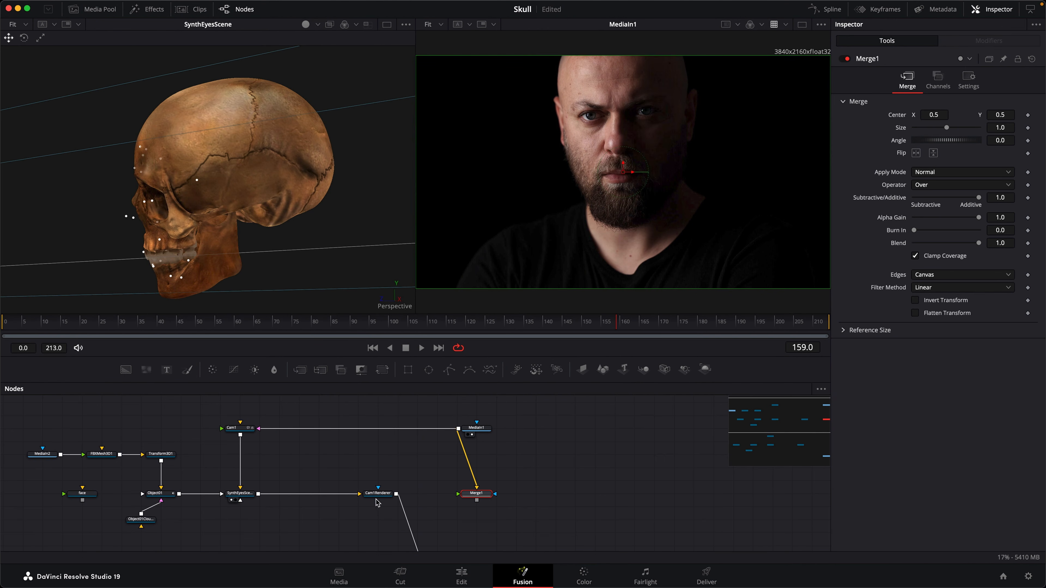
left_click_drag(393, 497, 567, 228)
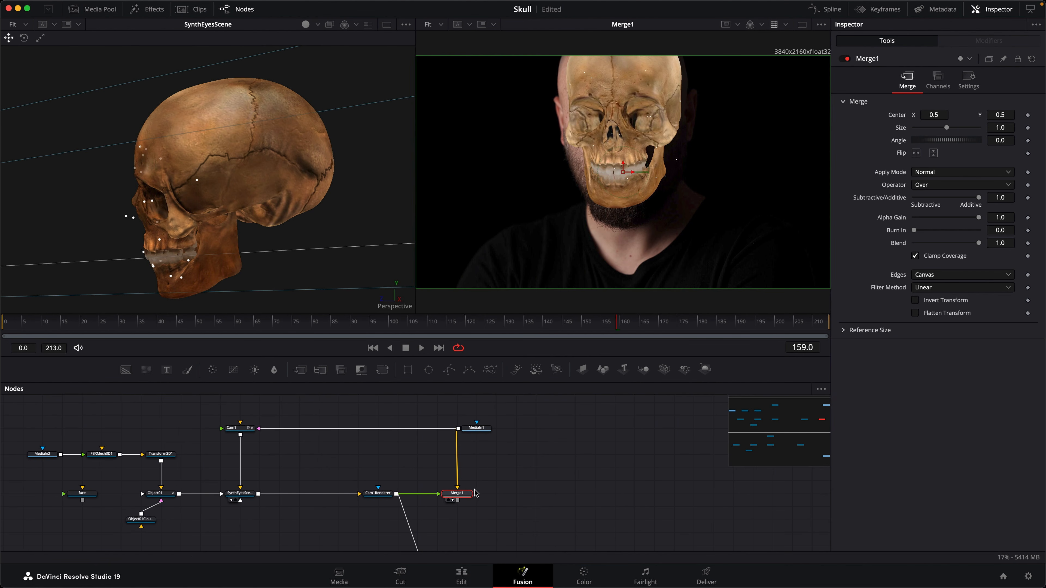
- Move Merge1 down level with the duplicated render branch, place MediaOut1 beneath it, and feed MediaOut1 from Merge1
scroll(430, 412, "down", 5)
scroll(428, 425, "up", 3)
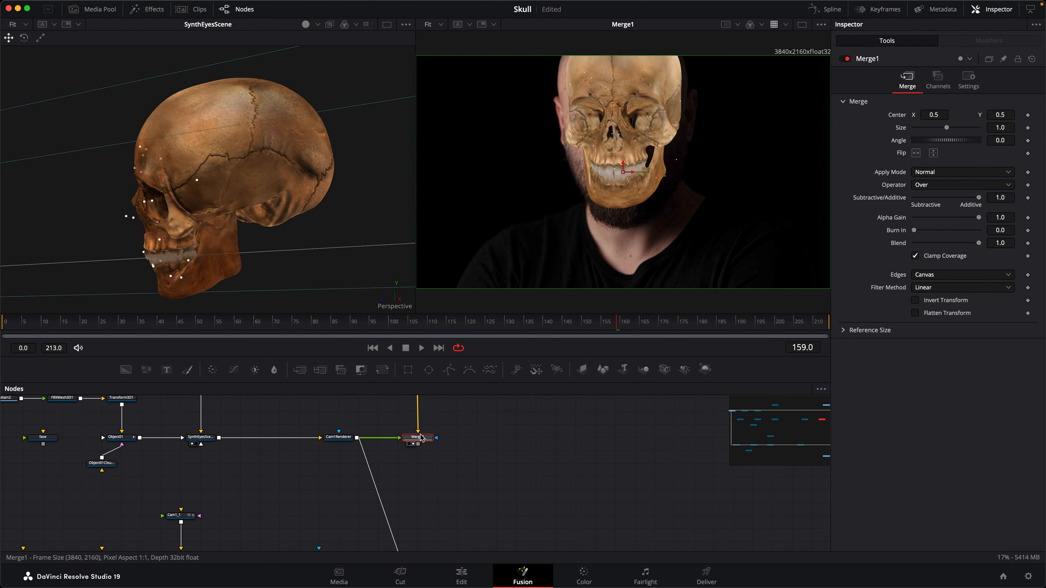
left_click_drag(423, 439, 434, 503)
scroll(434, 503, "down", 4)
left_click_drag(434, 454, 431, 536)
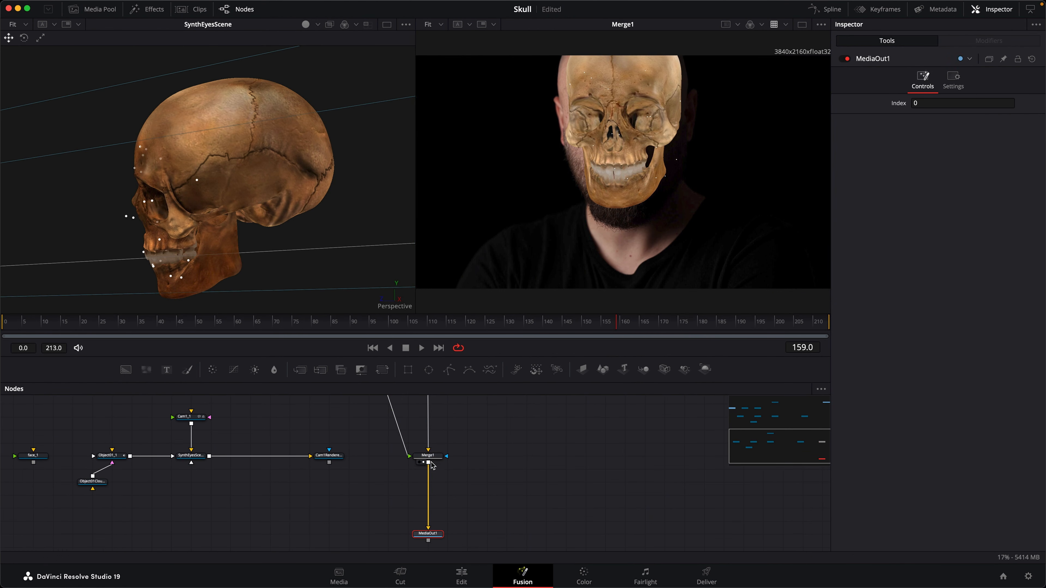
scroll(336, 449, "left", 5)
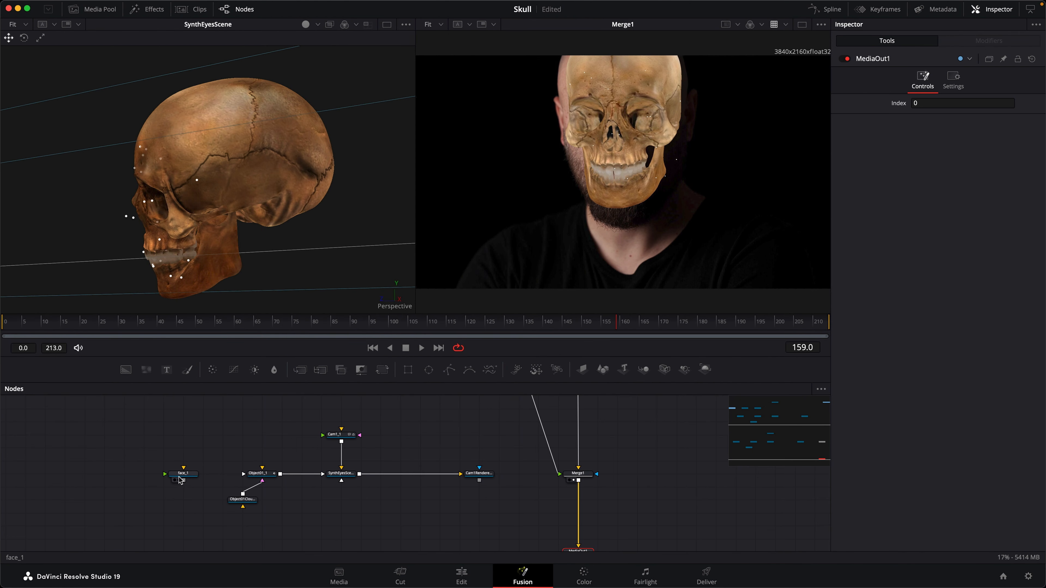
- Feed face_1 into a new Renderer 3D set to Hardware UV Renderer and display it in a single viewer
left_click(193, 479)
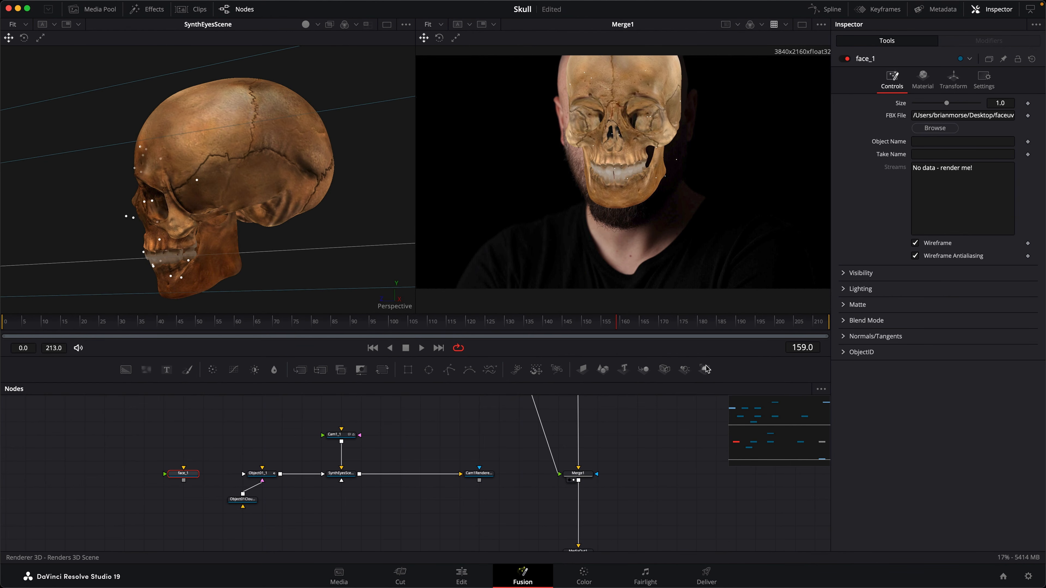
left_click_drag(705, 369, 221, 440)
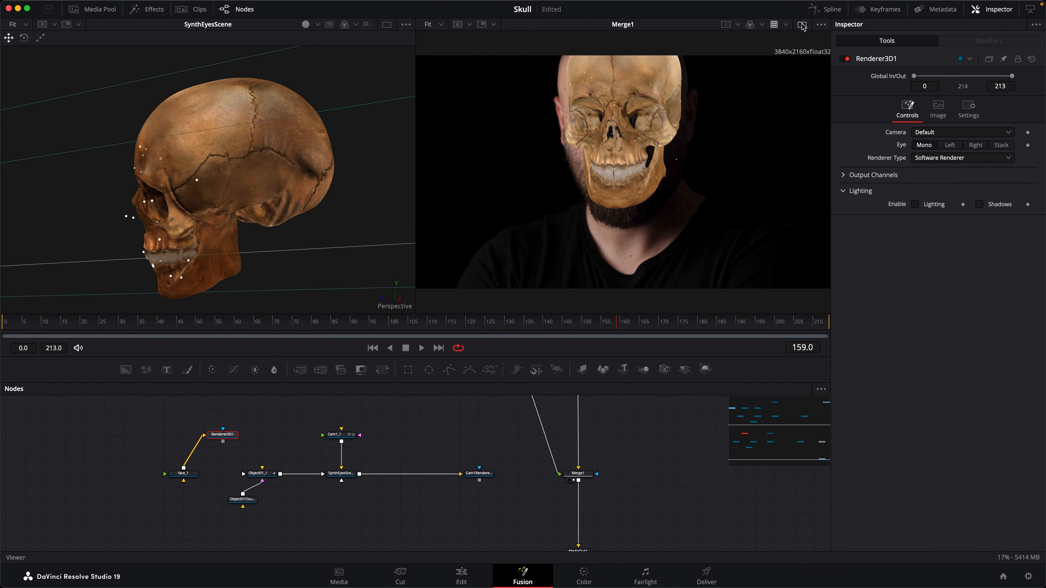
key("ctrl+shift+w")
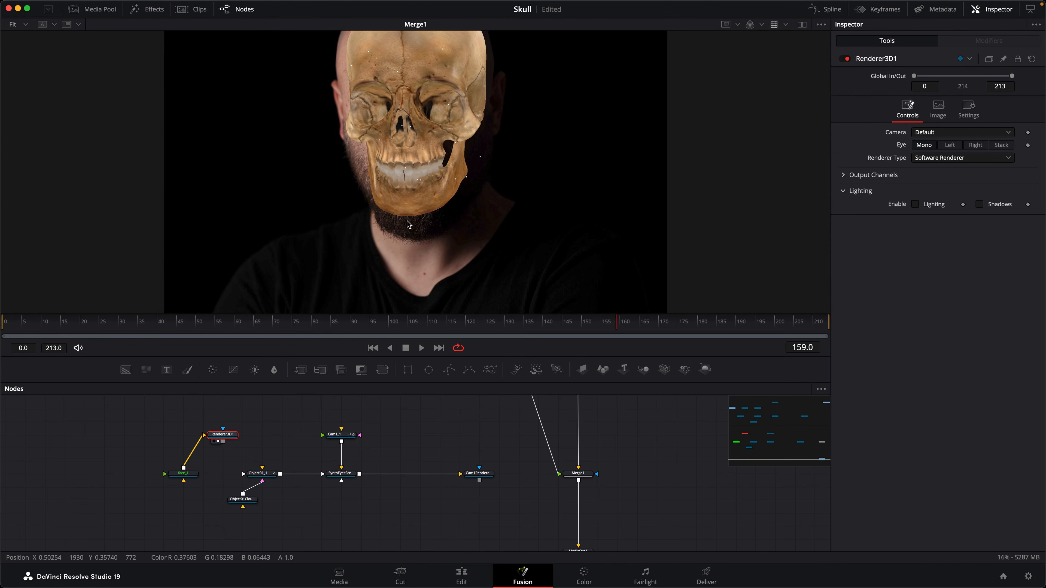
key("1")
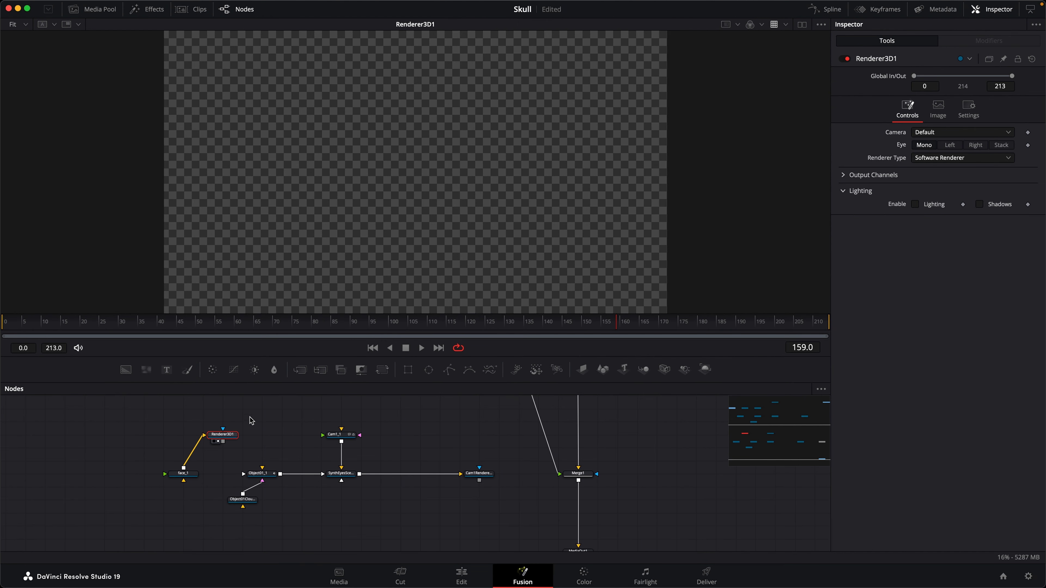
left_click(940, 158)
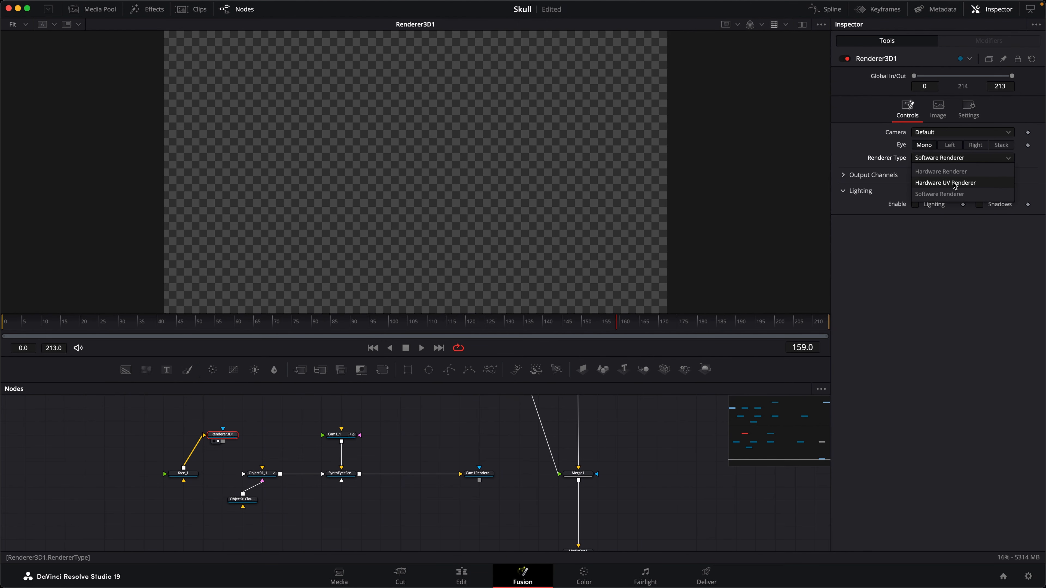
left_click(953, 183)
- Raise face_1's diffuse opacity to 0.764 and connect face_1 to Object01_1 as well as to Renderer3D1
left_click(183, 474)
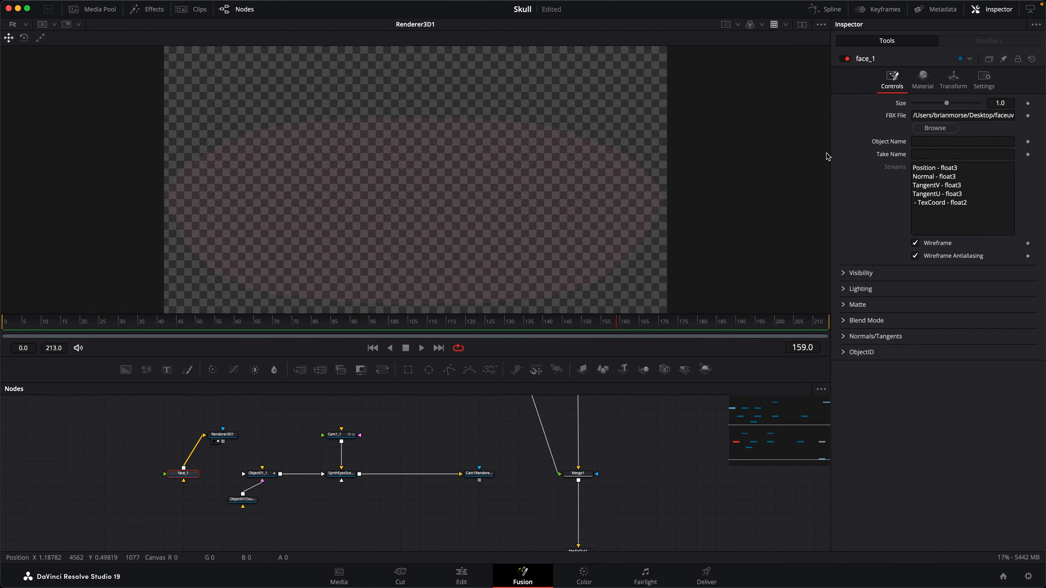
left_click(923, 80)
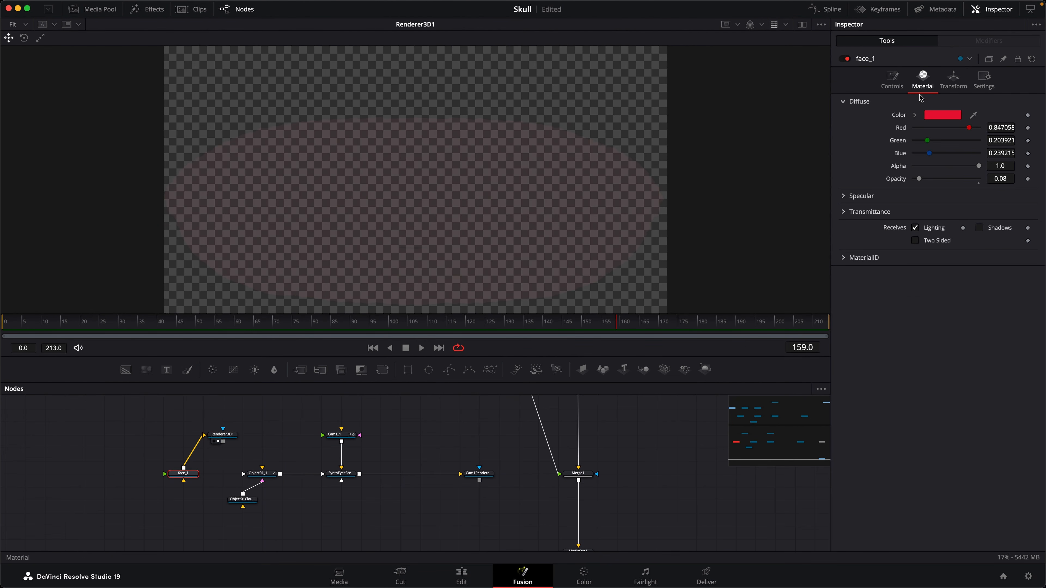
left_click_drag(918, 178, 964, 182)
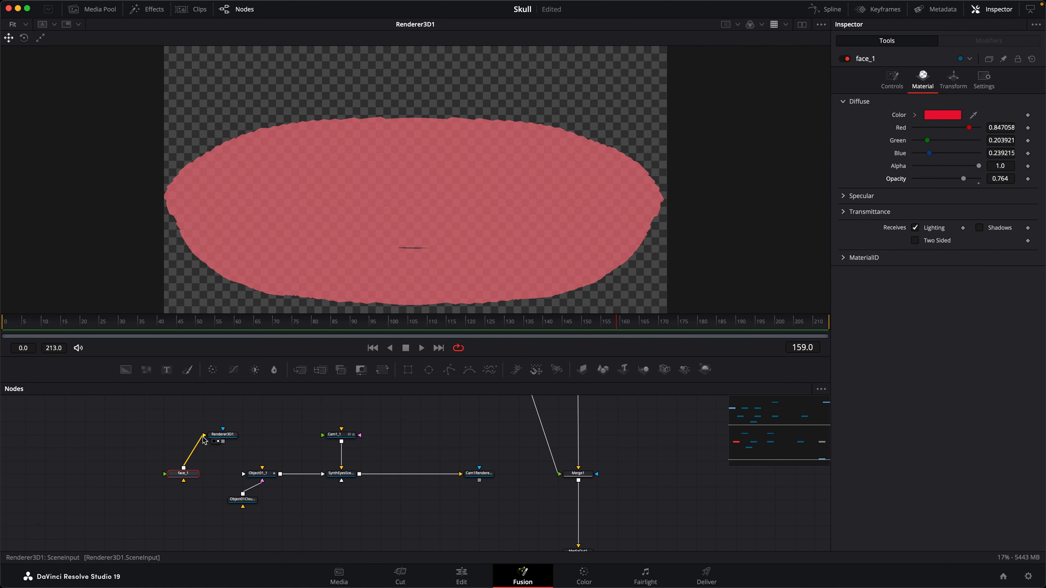
left_click_drag(204, 438, 233, 444)
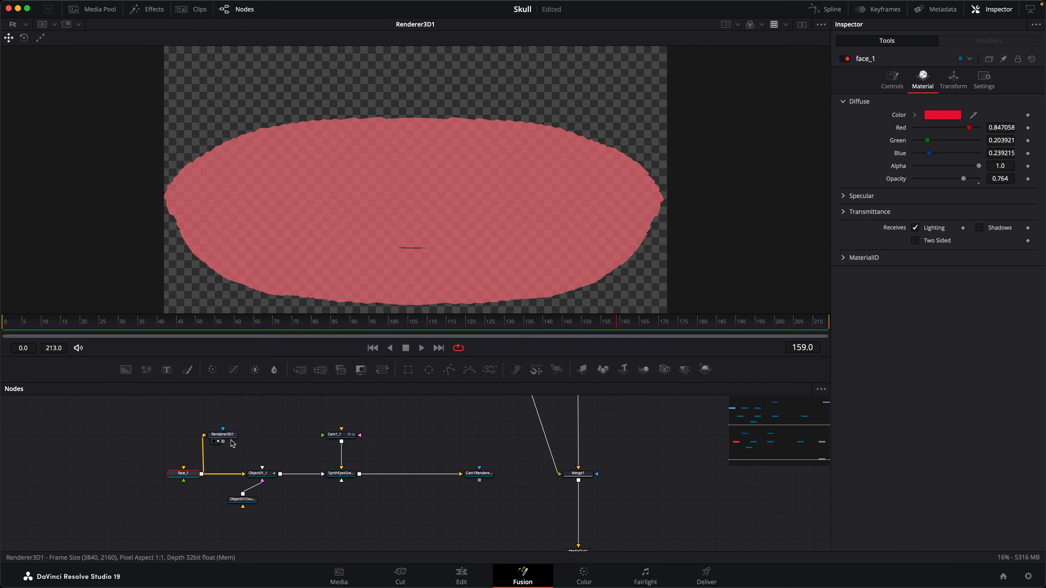
- Add a Polygon node and a Background node beside face_1, with the Polygon masking the Background placed beneath it
left_click(449, 370)
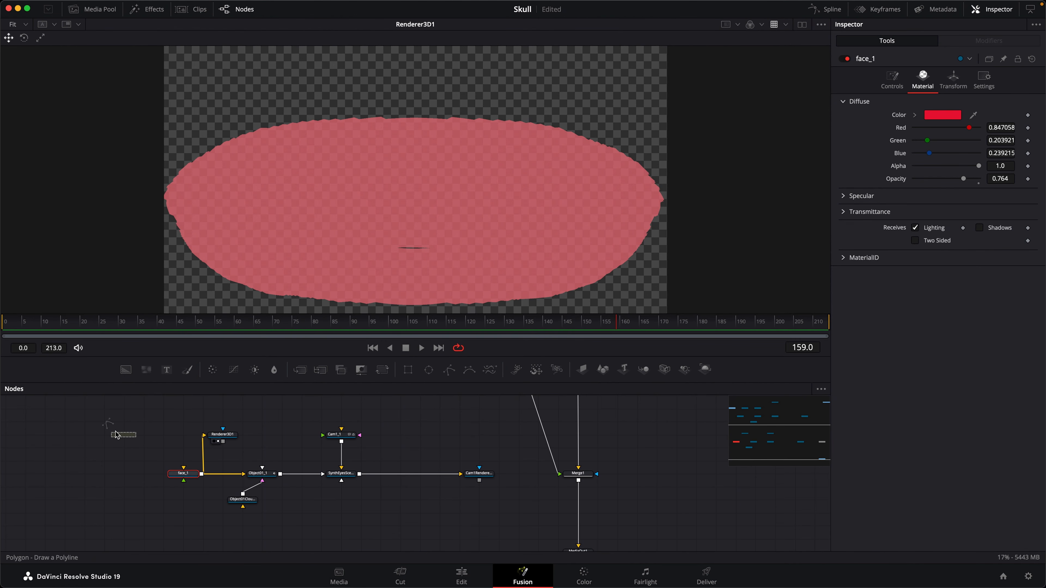
left_click(125, 370)
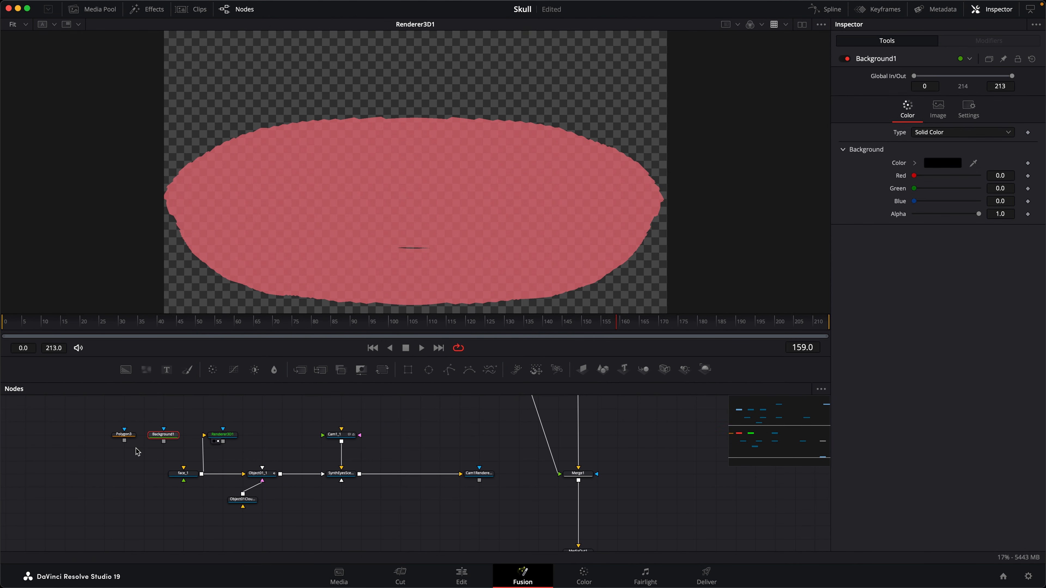
left_click_drag(164, 435, 124, 474)
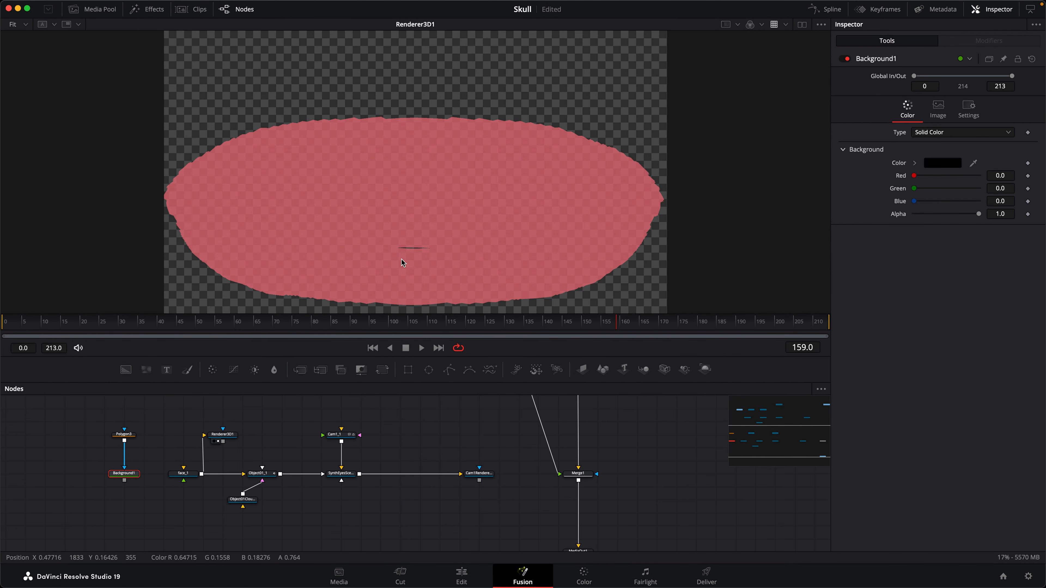
- Draw a closed Polygon3 shape on the unwrapped face, from the mouth around the right half up to the eye and back
left_click(417, 248)
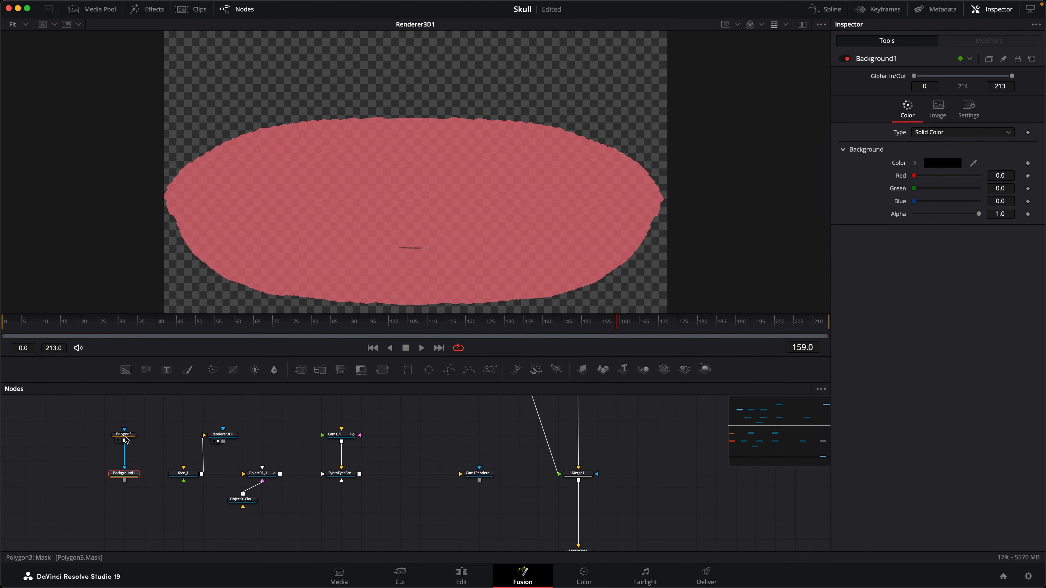
left_click(415, 239)
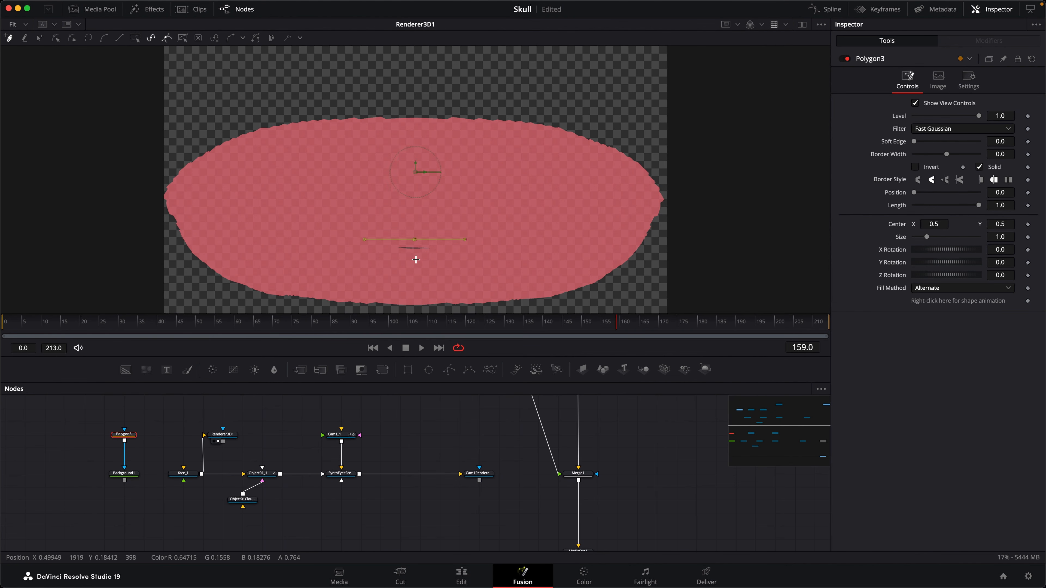
left_click(417, 257)
left_click(450, 253)
left_click(471, 247)
left_click(486, 225)
left_click(487, 209)
left_click(487, 189)
left_click(487, 166)
left_click(466, 155)
left_click(448, 159)
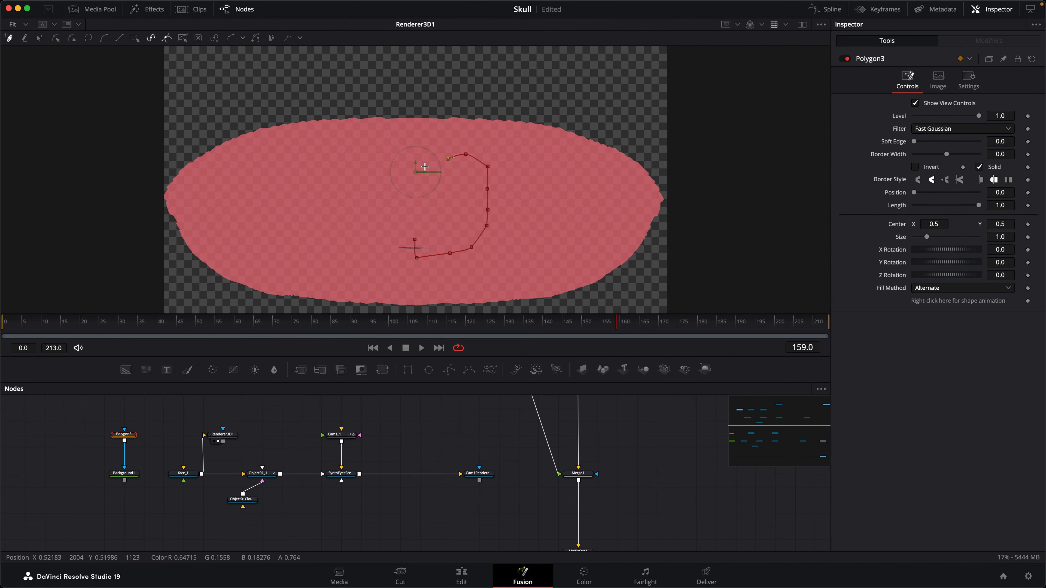
left_click(428, 164)
left_click(422, 185)
left_click(439, 199)
left_click(437, 217)
left_click(433, 226)
left_click(421, 231)
left_click(415, 240)
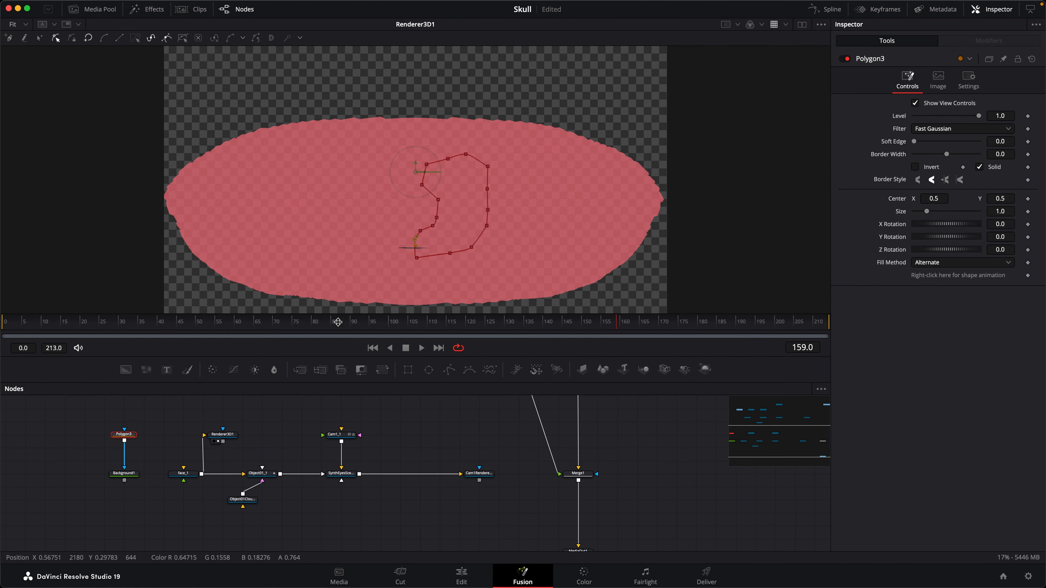
- Connect Background1 to face_1's material input and display Cam1Renderer_1 in the viewer
left_click_drag(125, 481, 183, 474)
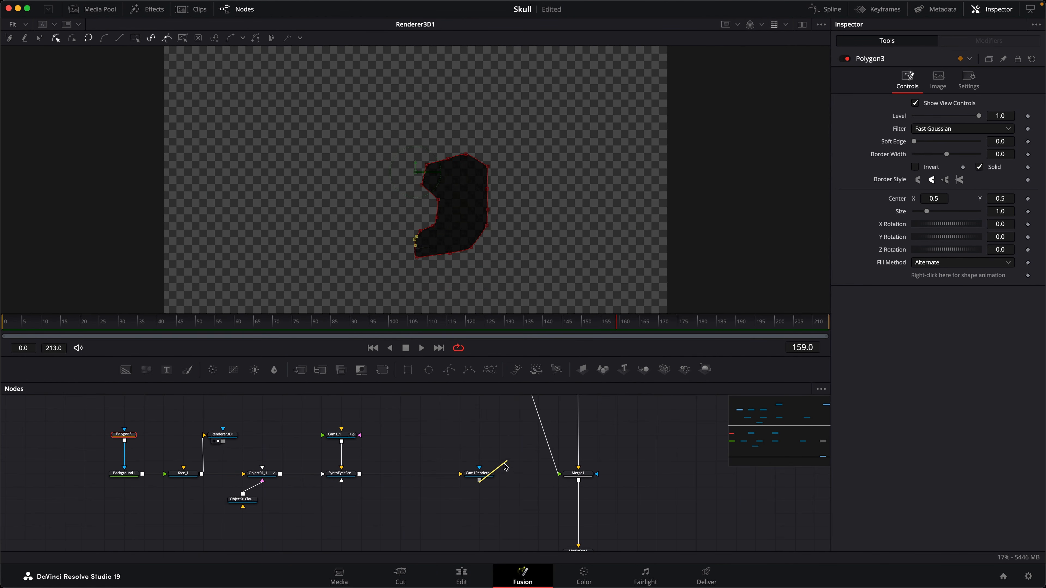
left_click(474, 480)
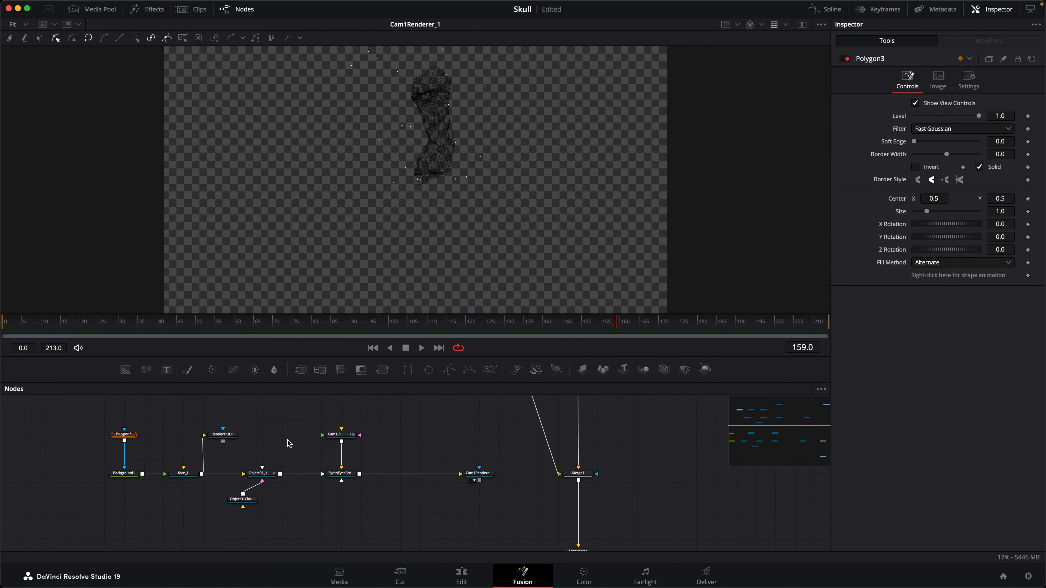
- Turn off face_1's wireframe and set its diffuse opacity to 1.0, checking the alpha channel of the render
left_click(183, 474)
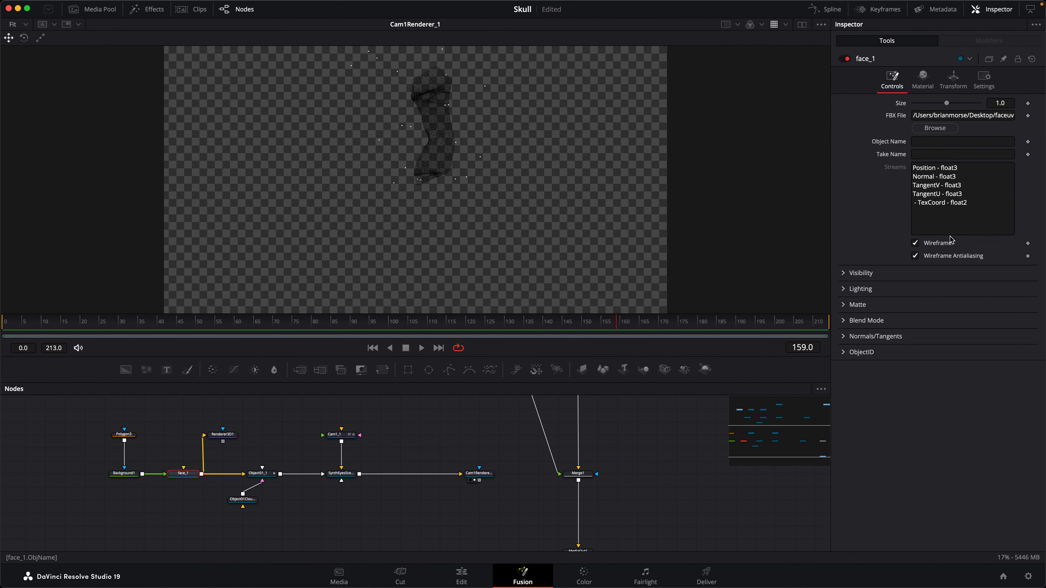
left_click(915, 243)
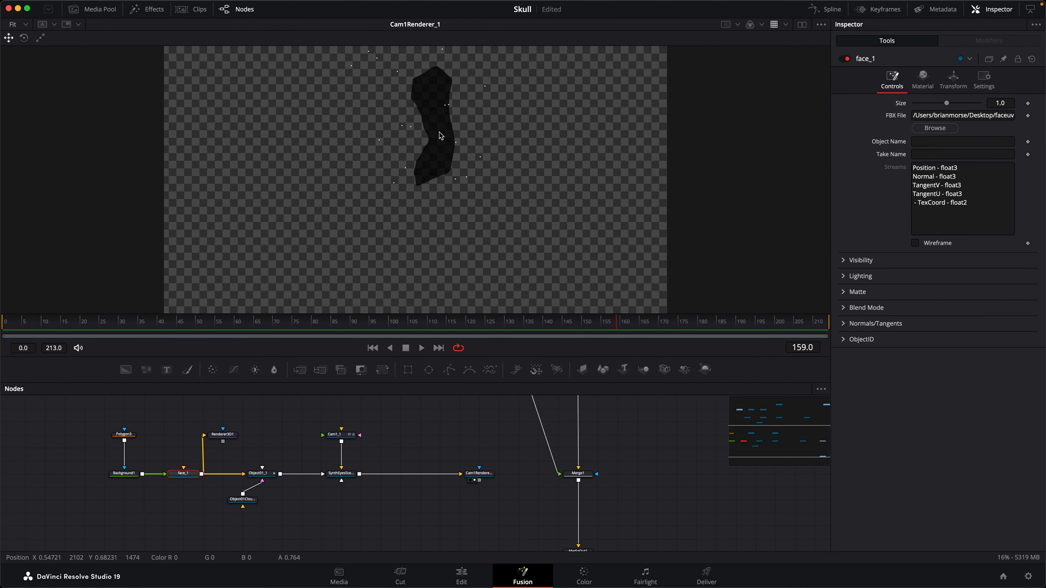
left_click(922, 80)
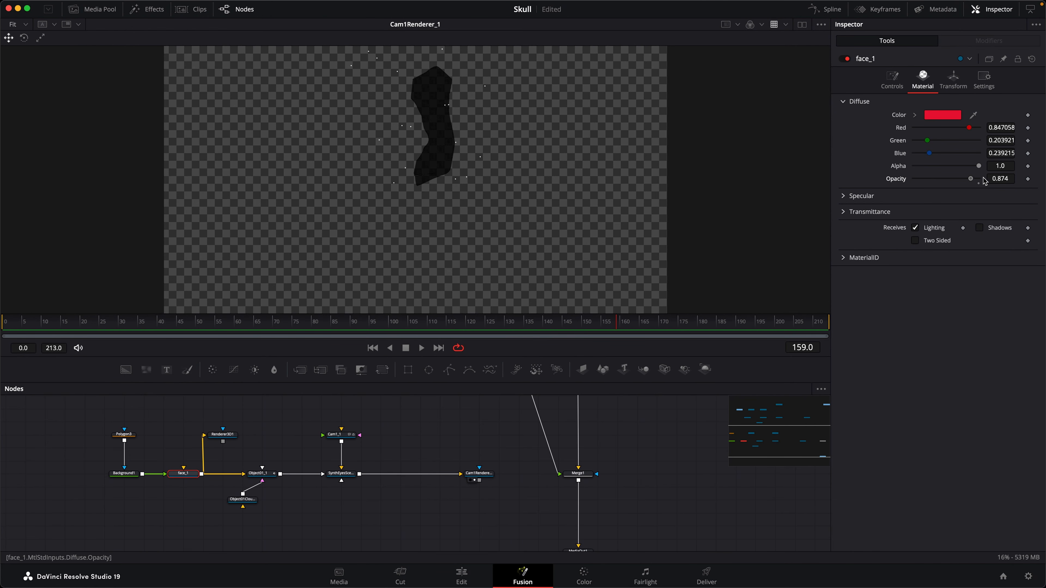
double_click(964, 179)
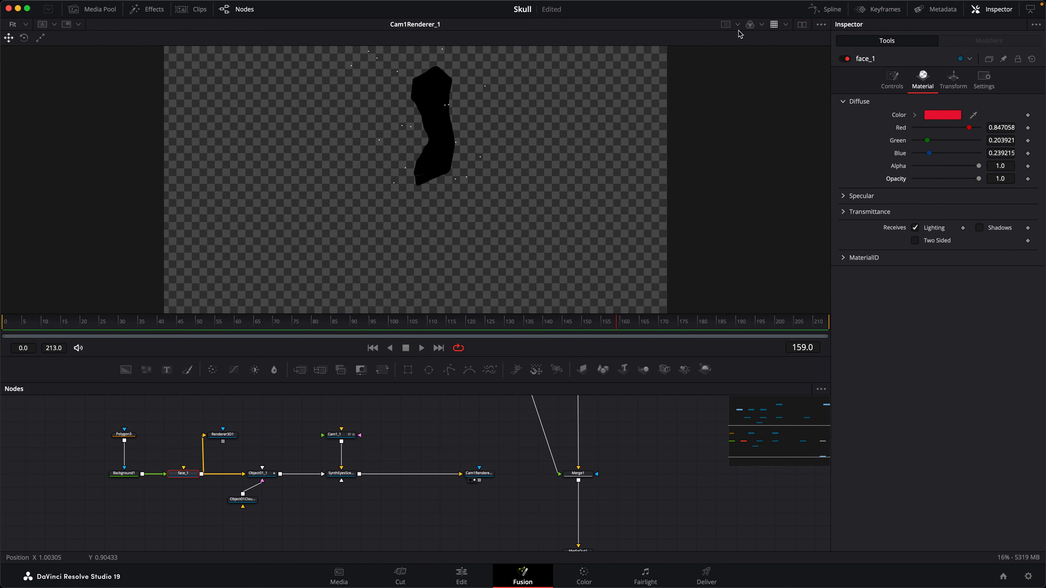
left_click(749, 24)
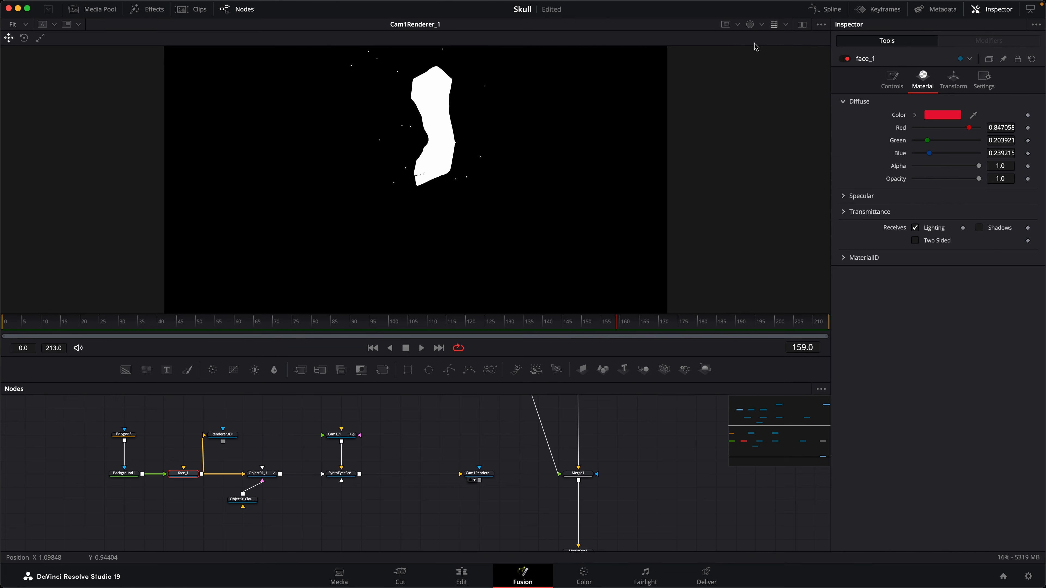
left_click(750, 24)
- Use Cam1Renderer_1 as the effect mask of Merge1, display Merge1, and disconnect the duplicated point cloud from Object01_1
left_click_drag(480, 480, 597, 482)
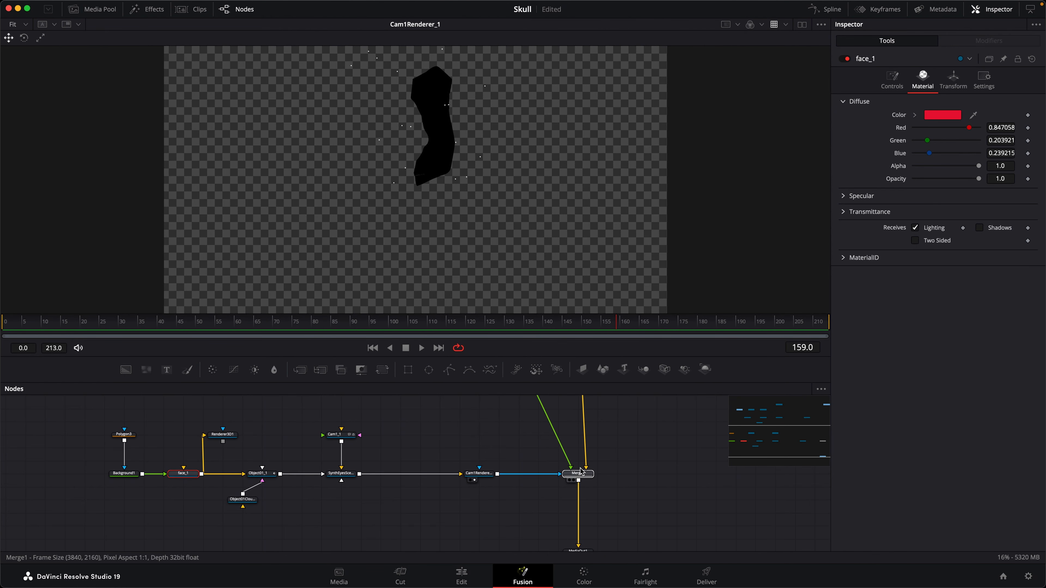
left_click(571, 480)
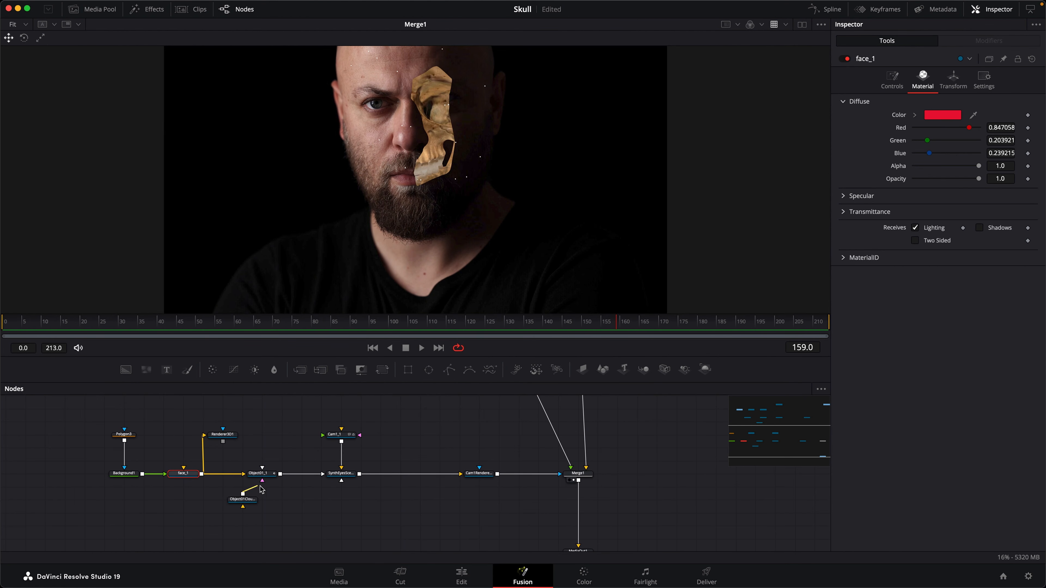
left_click_drag(260, 490, 271, 499)
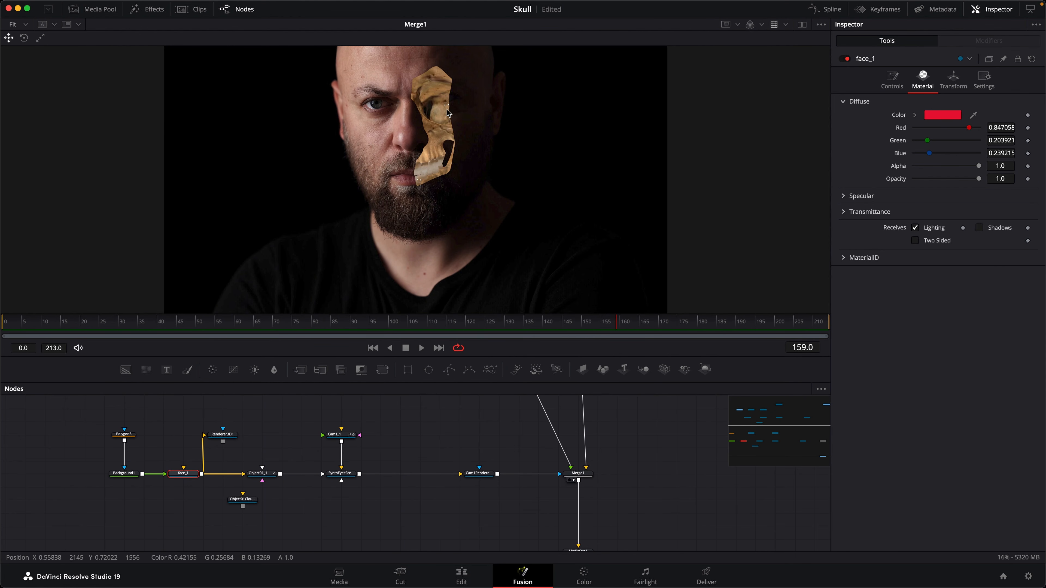
- Restore the dual viewers with Polygon3 selected and display an enlarged Background1 beside Merge1
left_click(135, 435)
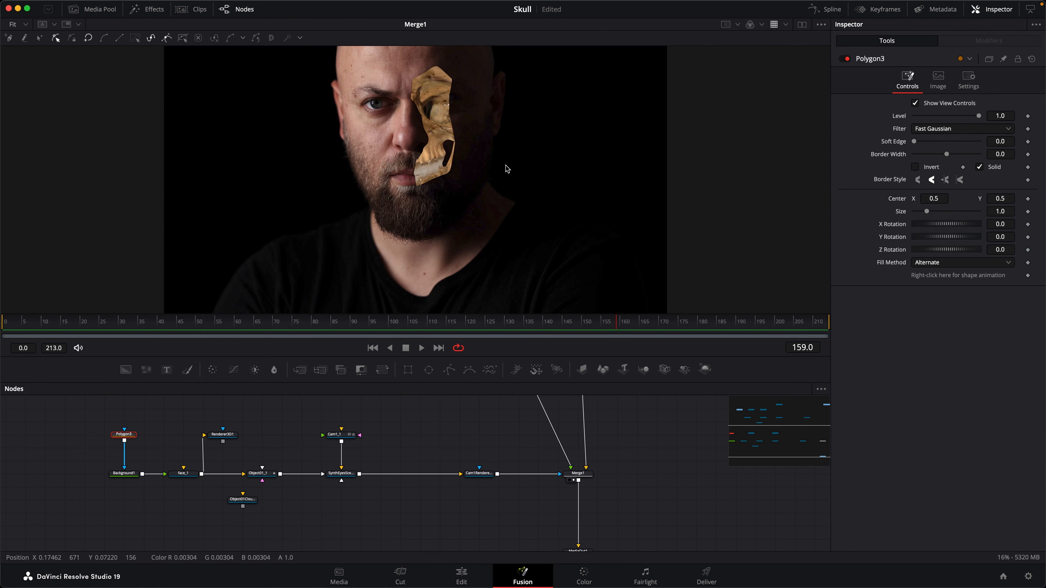
left_click(802, 24)
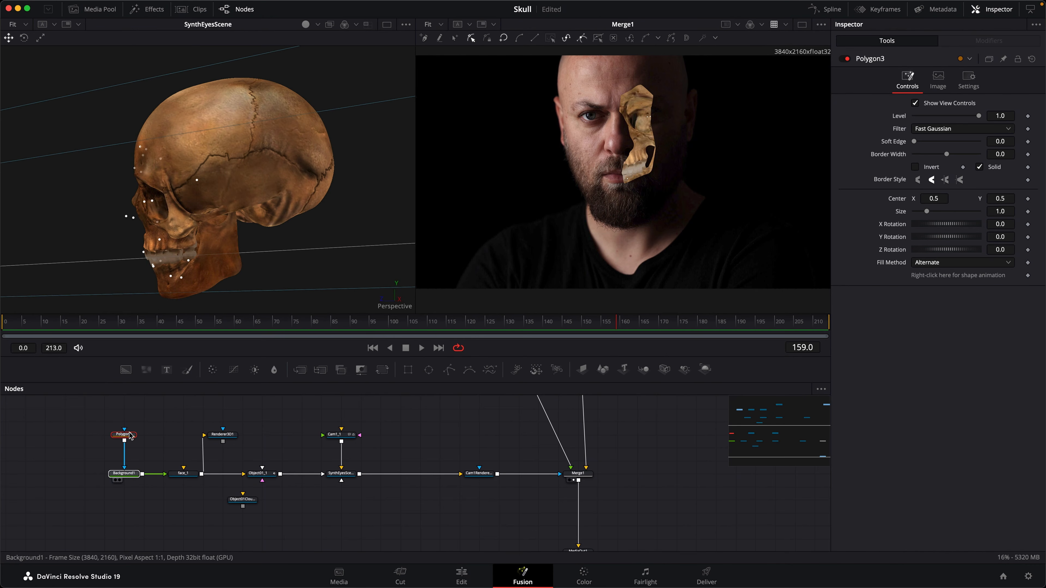
key("1")
scroll(206, 203, "up", 4)
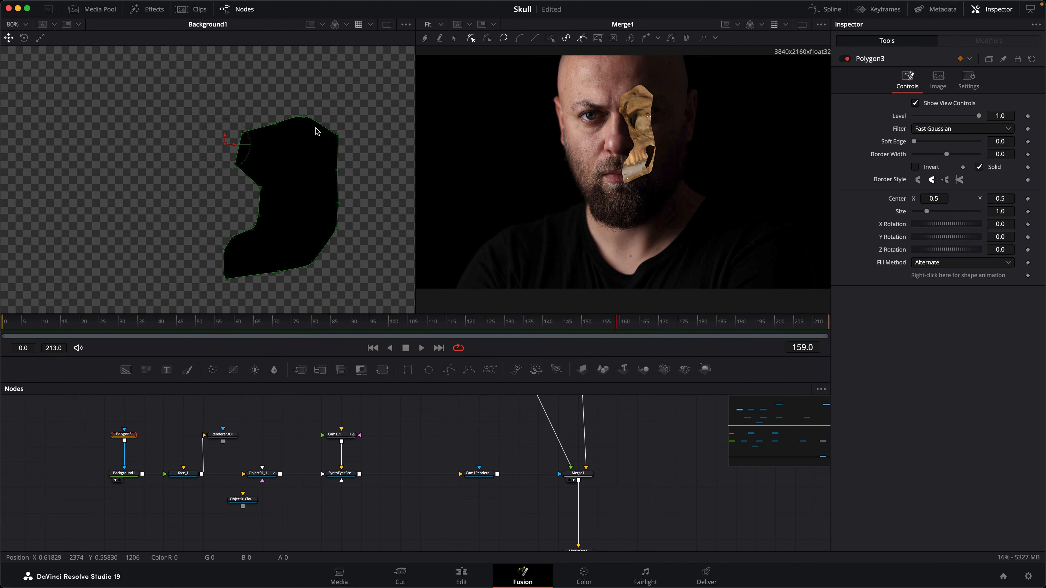
- Reshape Polygon3 by pulling the points on its right edge outward to widen the revealed skull area
left_click(310, 122)
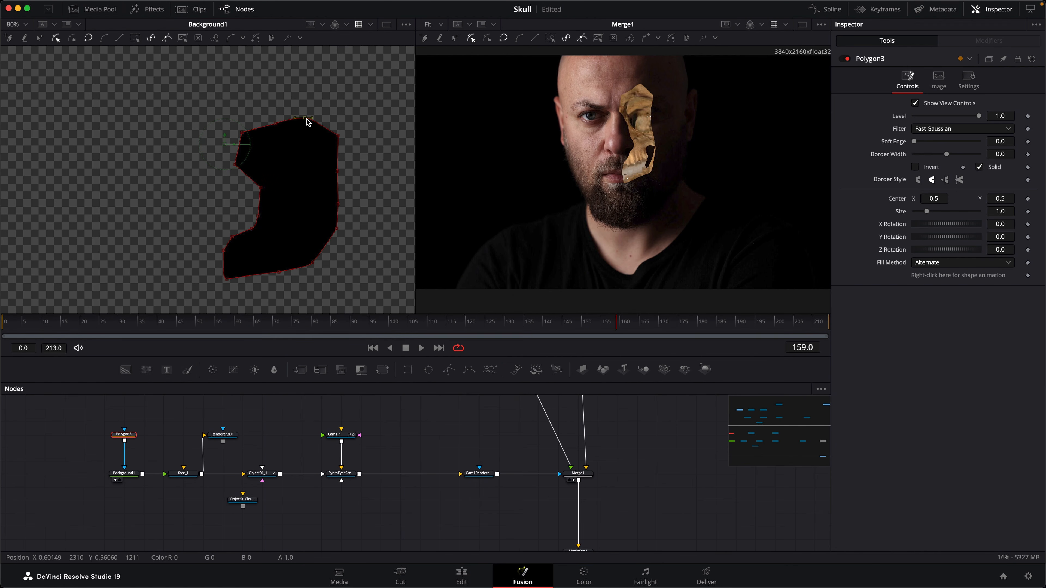
left_click_drag(341, 136, 354, 138)
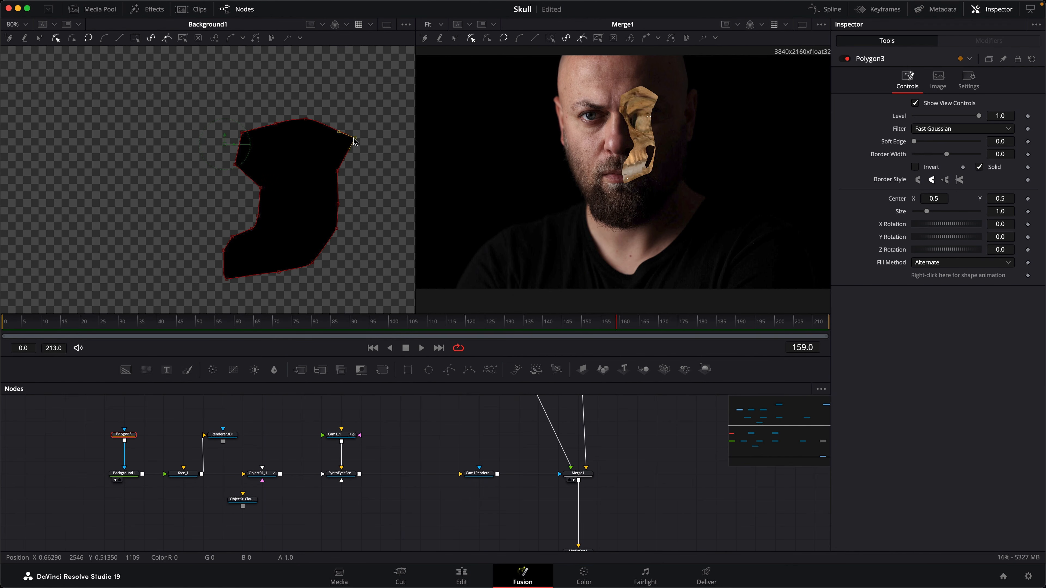
left_click(339, 171)
left_click_drag(342, 174, 390, 183)
left_click_drag(338, 203, 373, 205)
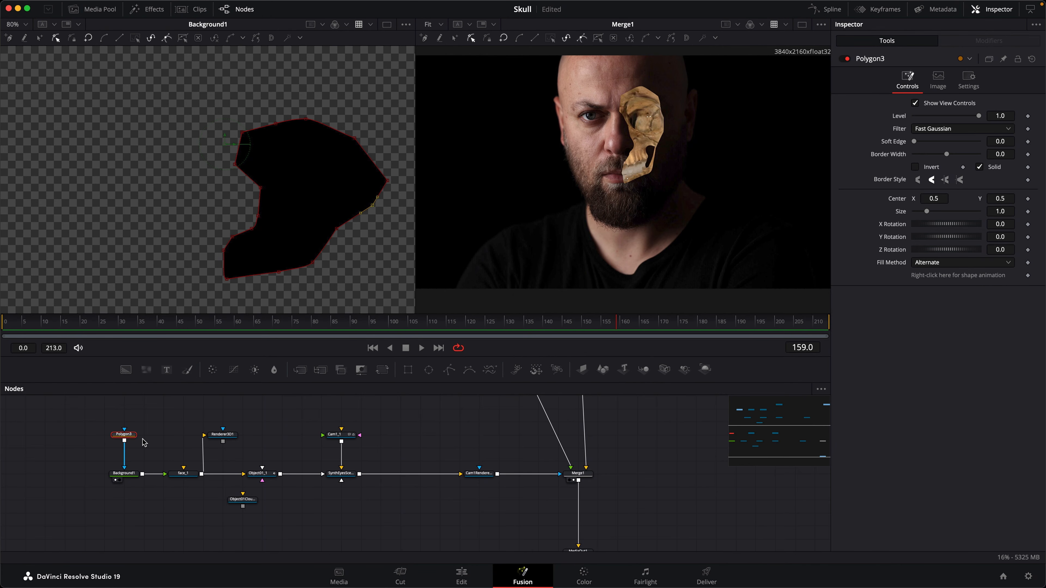
- Delete Polygon3 and add a Wireless Link node in the empty area between the two node trees
key("Delete")
left_click_drag(407, 429, 359, 479)
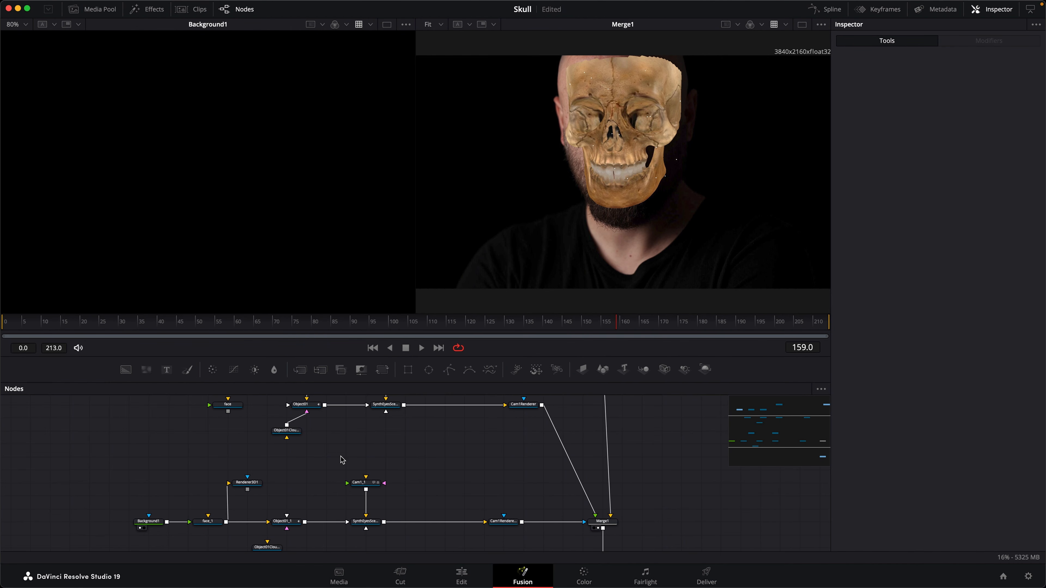
key("shift+space")
type("wo")
key("BackSpace")
type("ire")
key("Return")
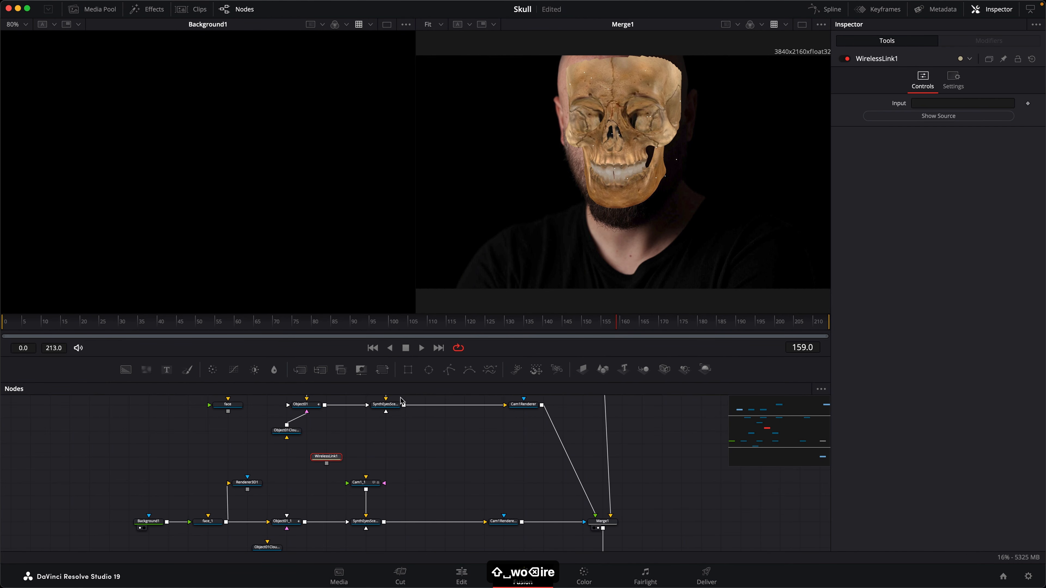
scroll(567, 437, "up", 5)
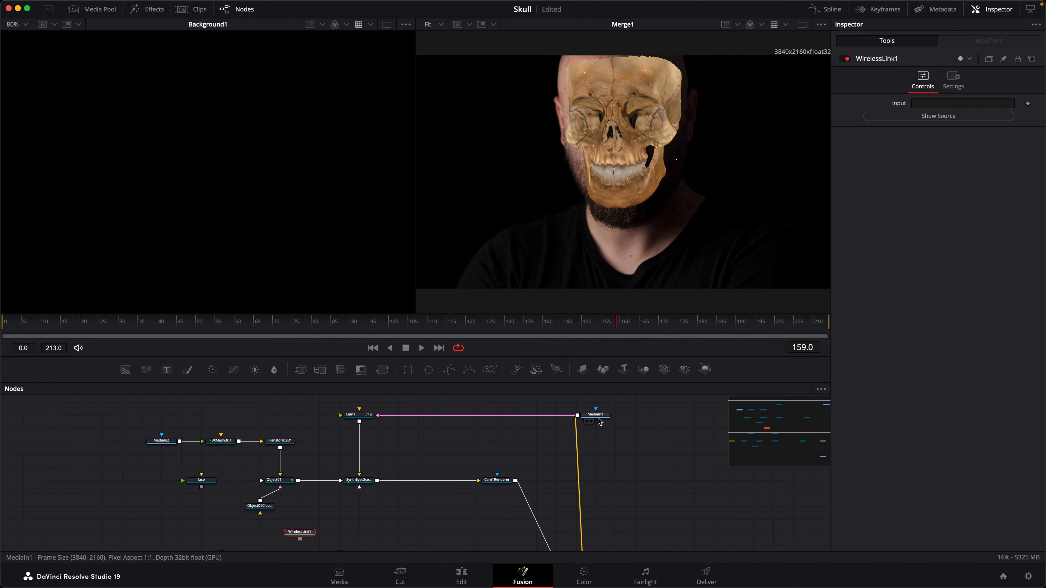
- Set MediaIn1 as the input of WirelessLink1 and display the link in a single enlarged viewer
left_click_drag(911, 115, 947, 103)
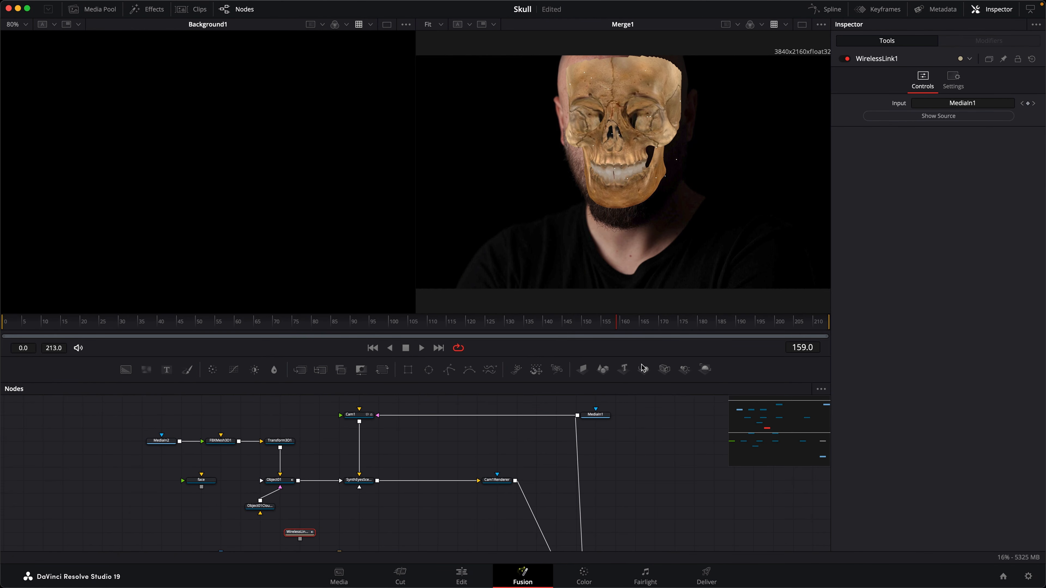
scroll(411, 474, "down", 3)
left_click_drag(345, 479, 544, 214)
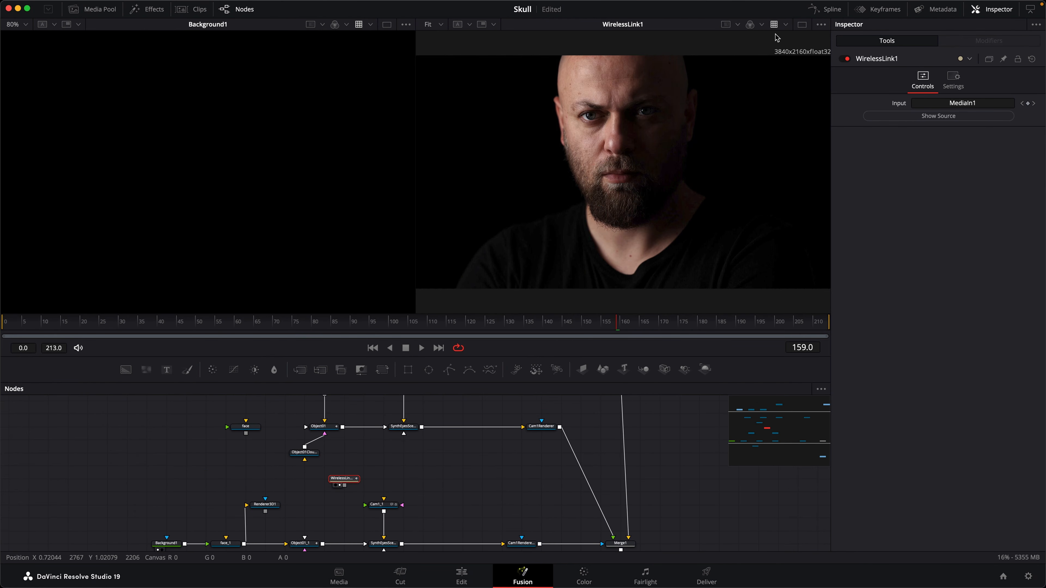
left_click(801, 24)
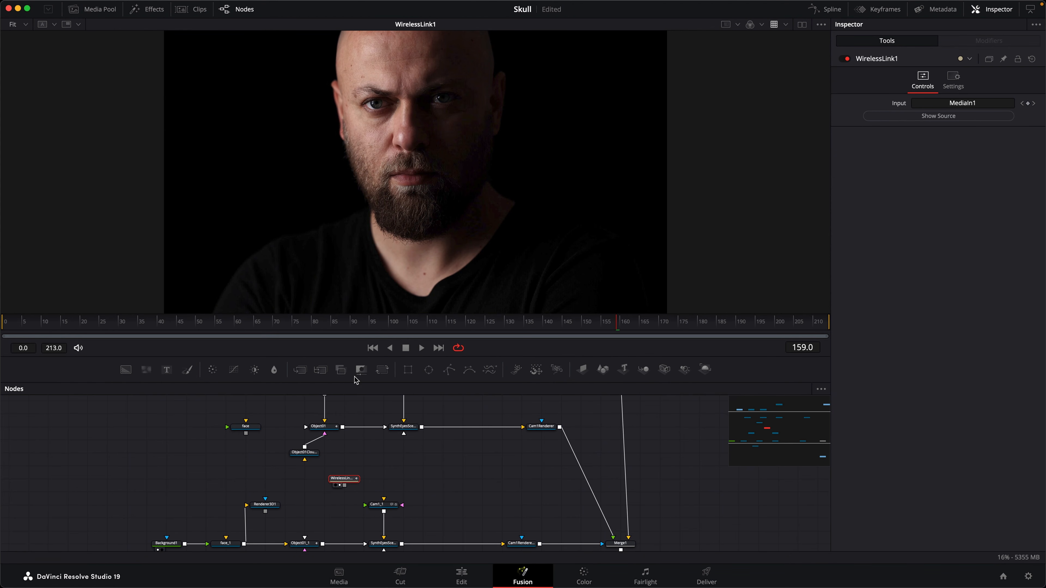
- Delete the Renderer3D1 node and move WirelessLink1 into the freed space above face_1
scroll(338, 473, "down", 2)
scroll(338, 474, "left", 2)
left_click_drag(369, 456, 355, 469)
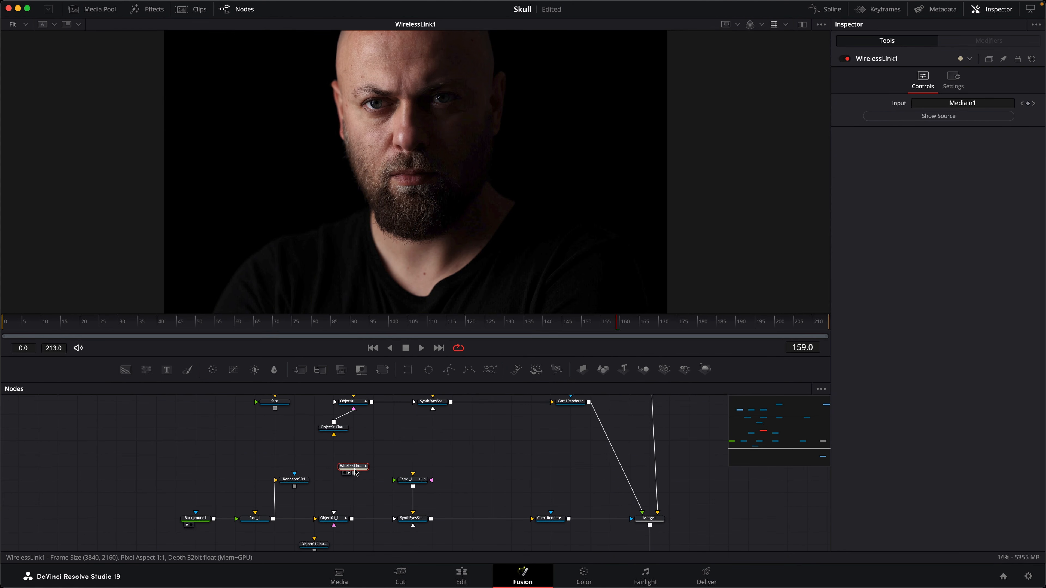
left_click(302, 487)
key("Delete")
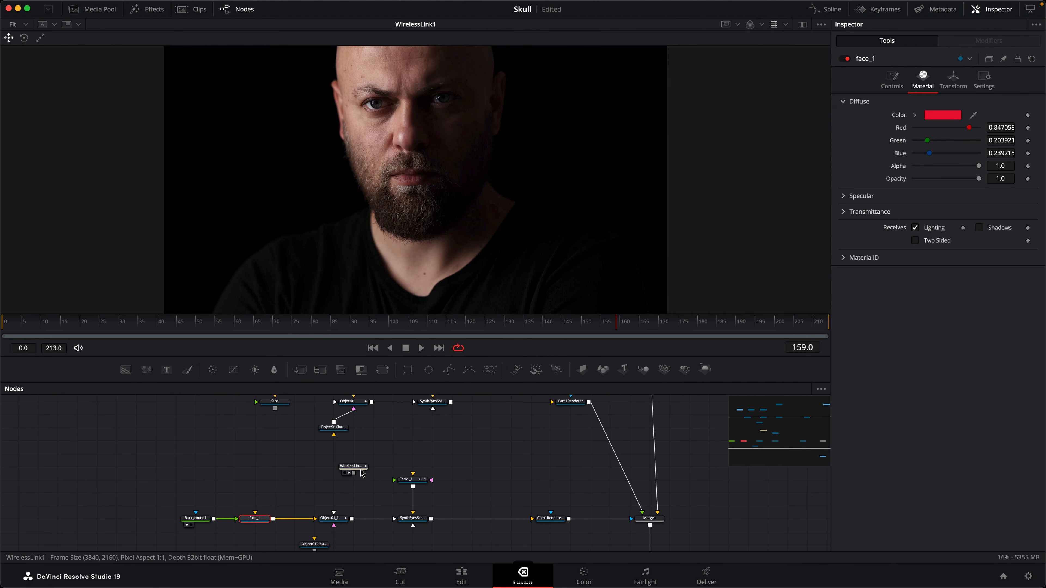
left_click_drag(342, 469, 264, 469)
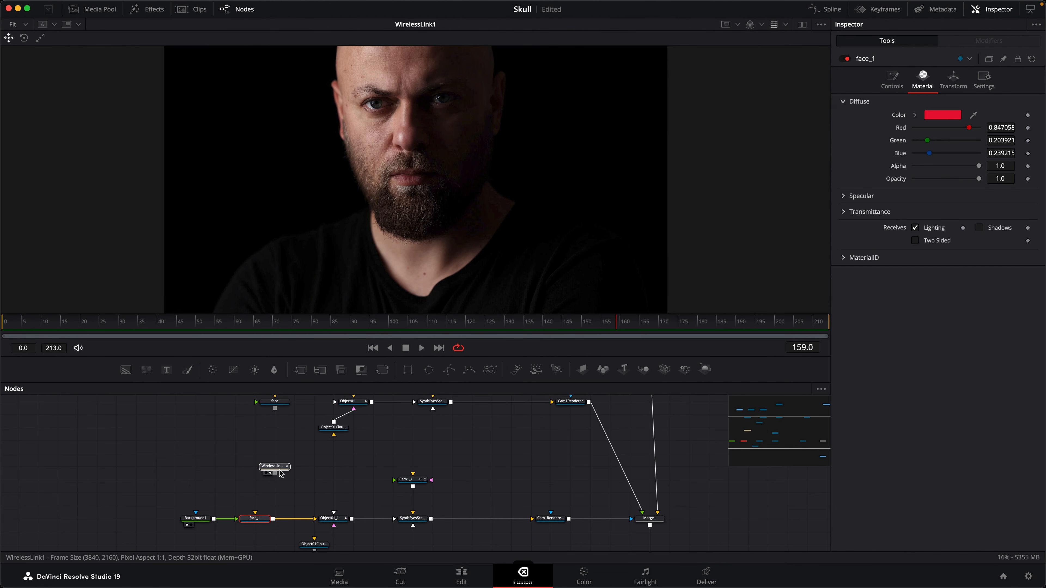
- Add an unconnected Polygon mask node above Background1 and go to frame 120
left_click_drag(449, 370, 196, 479)
scroll(367, 498, "right", 3)
scroll(368, 497, "down", 2)
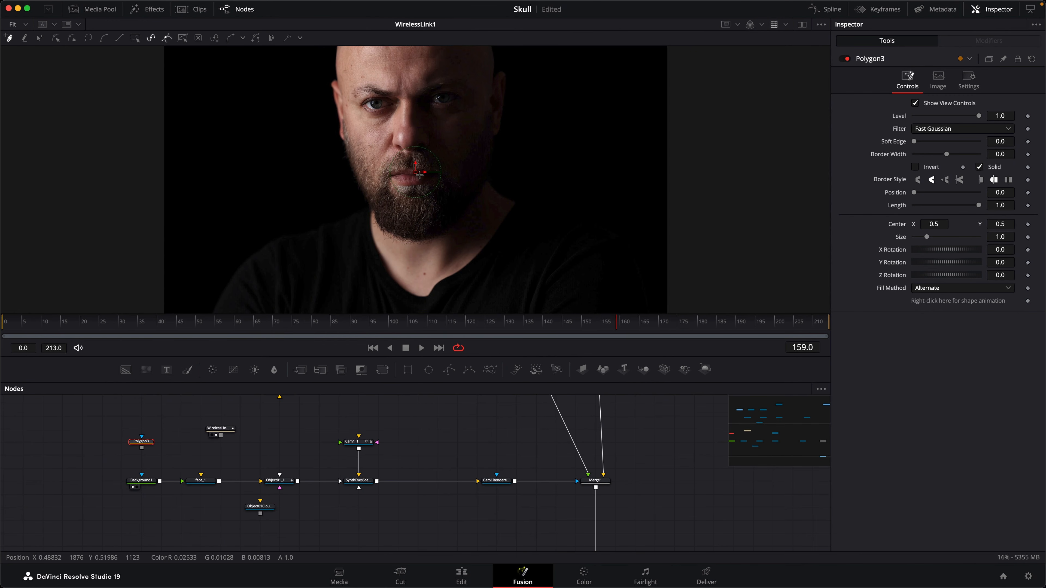
left_click_drag(618, 329, 468, 328)
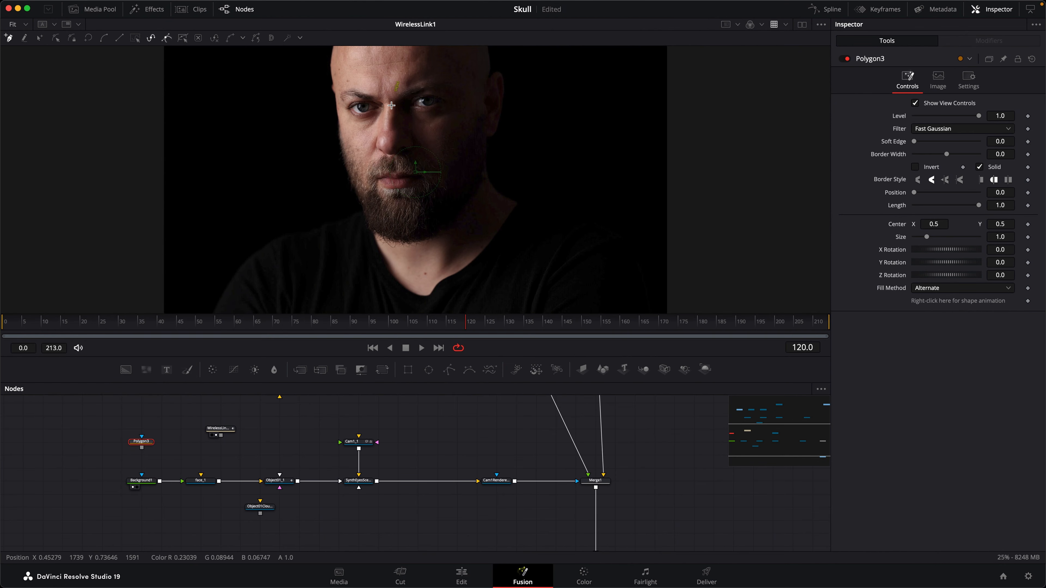
- Draw a closed polygon around the eye, cheek and mouth corner on the shadowed half of the man's face, and smooth its points
left_click_drag(393, 106, 404, 123)
left_click(400, 197)
left_click(417, 199)
left_click(440, 187)
left_click(456, 175)
left_click(458, 153)
left_click(456, 137)
left_click(458, 125)
left_click(466, 98)
left_click(459, 81)
left_click(445, 78)
left_click(398, 88)
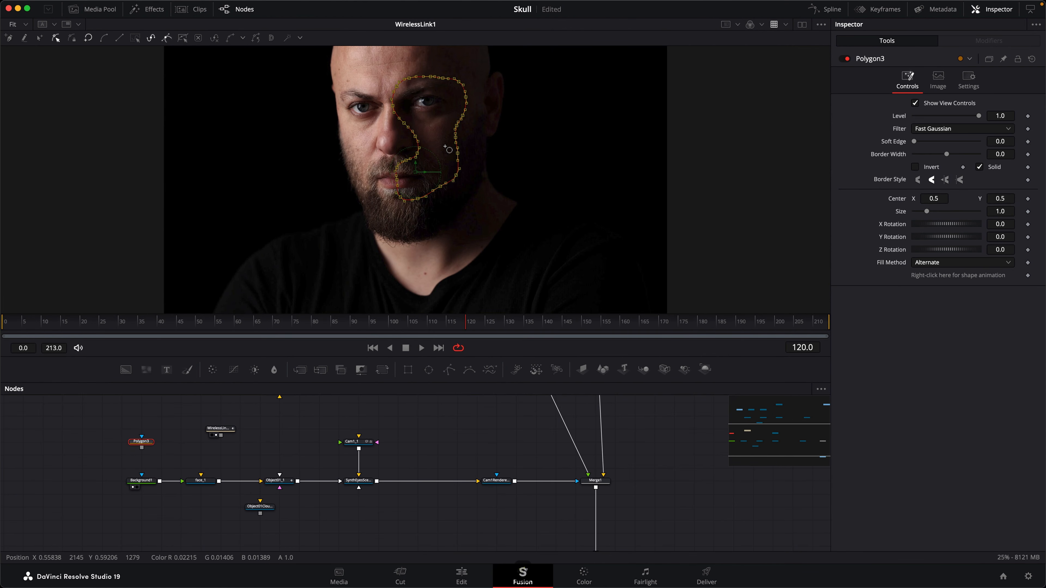
key("s")
- Shift SynthEyesScene_1 and Cam1_1 away from Object01_1 and insert a UVMap3D node directly after Object01_1
left_click_drag(407, 430, 415, 487)
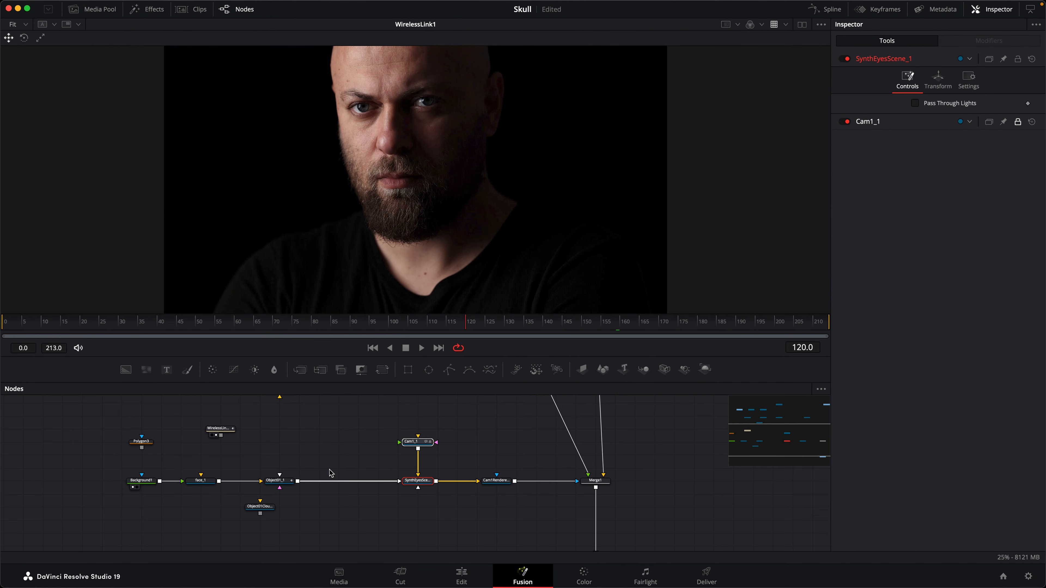
left_click(278, 487)
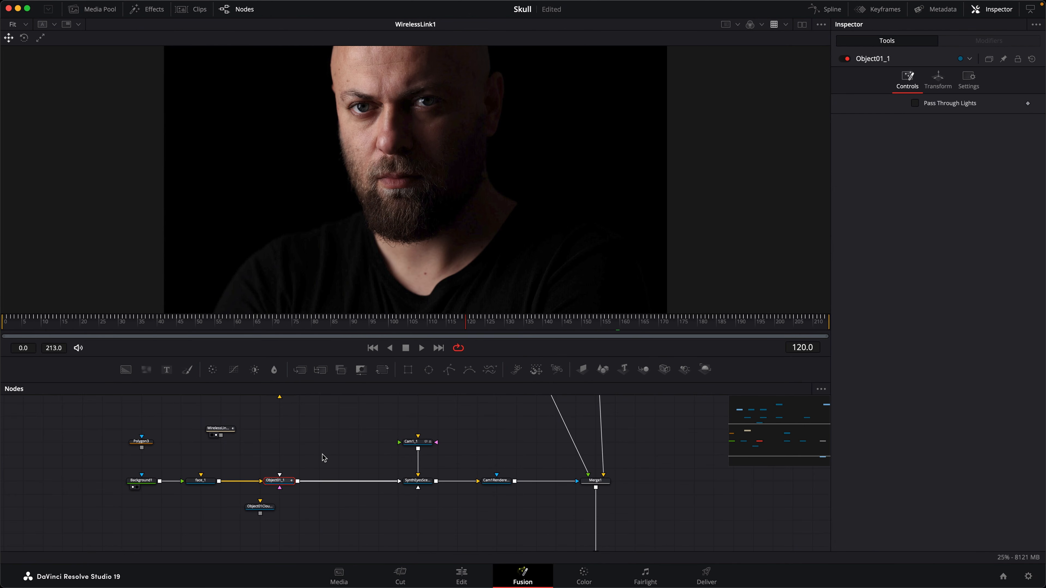
key("shift+space")
type("uv")
key("Return")
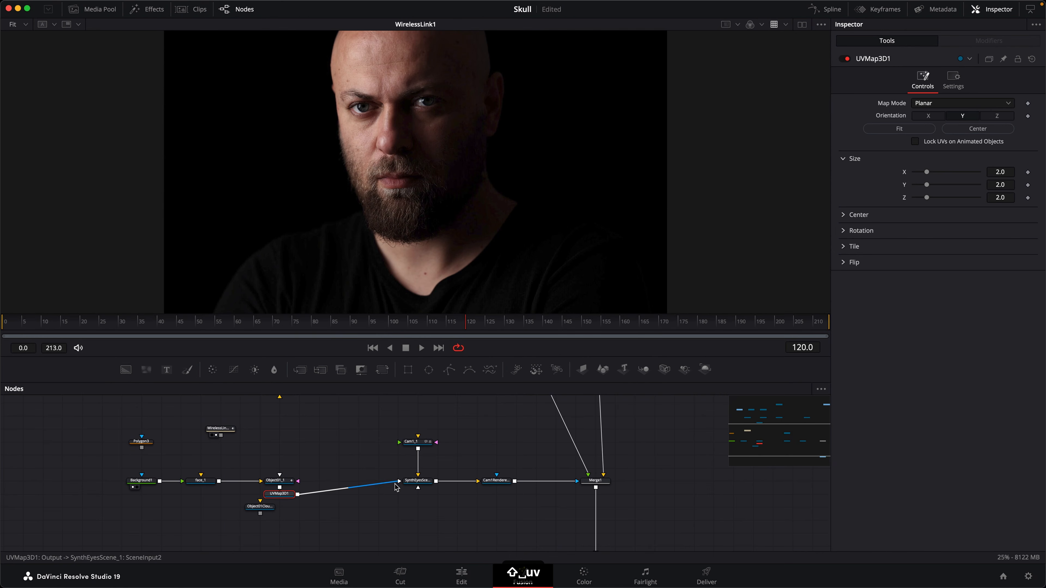
- Set the UVMap3D node's map mode to Camera and connect Cam1_1 to its camera input, placing Cam1_1 between its two targets
left_click(948, 104)
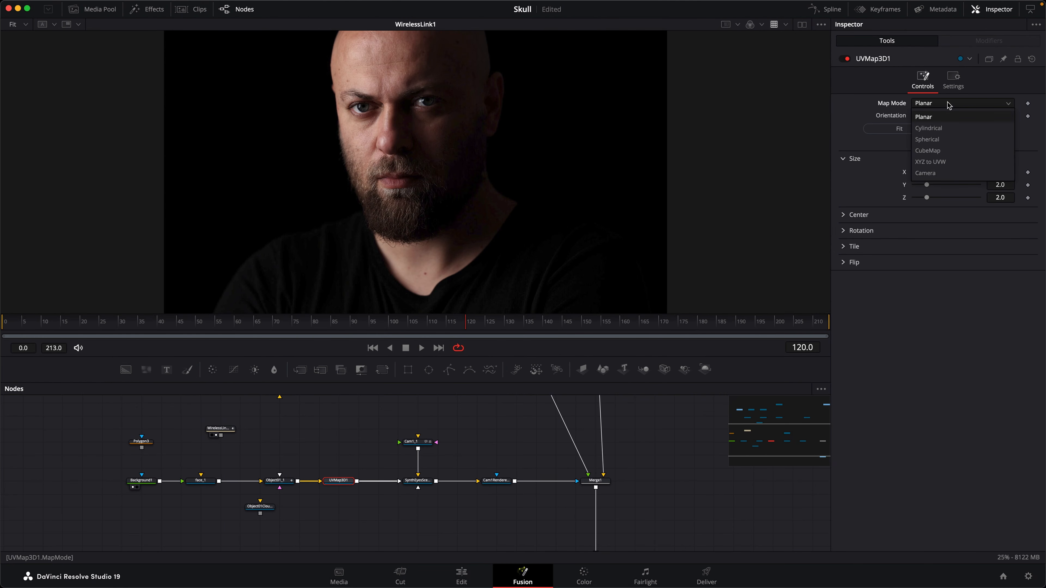
left_click(925, 173)
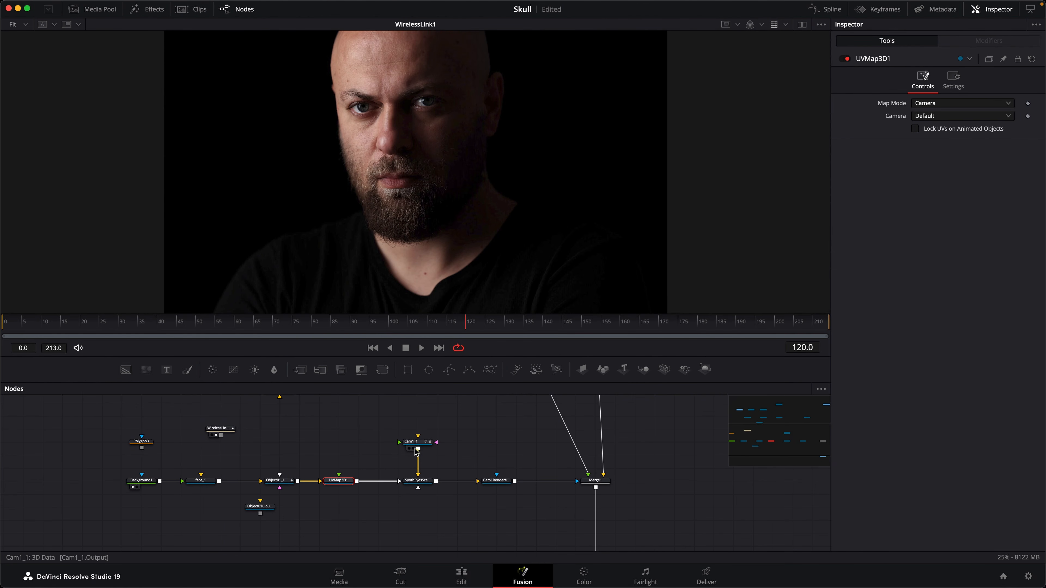
left_click_drag(418, 449, 338, 476)
left_click_drag(412, 442, 372, 442)
left_click(347, 482)
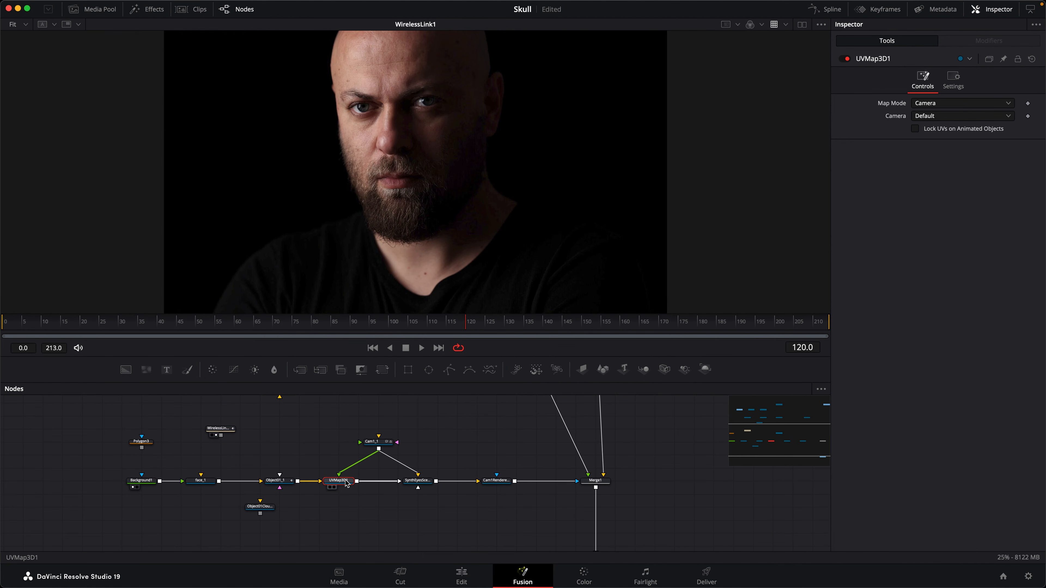
- Mask Background1 with the new polygon, and set UVMap3D1 to camera Cam1_1 with UVs locked on animated objects at reference time 120
left_click_drag(141, 447, 142, 475)
left_click(935, 117)
left_click(926, 141)
left_click(915, 130)
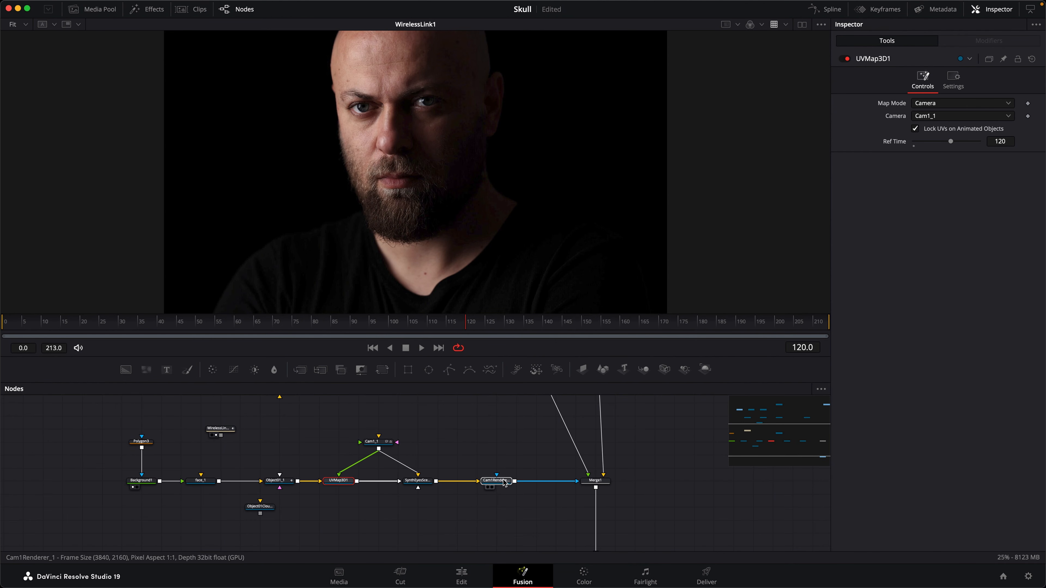
- View the outputs of Cam1Renderer_1, SynthEyesScene_1 and Merge1 in turn, and scrub the merged composite to frame 131
left_click_drag(503, 480, 509, 245)
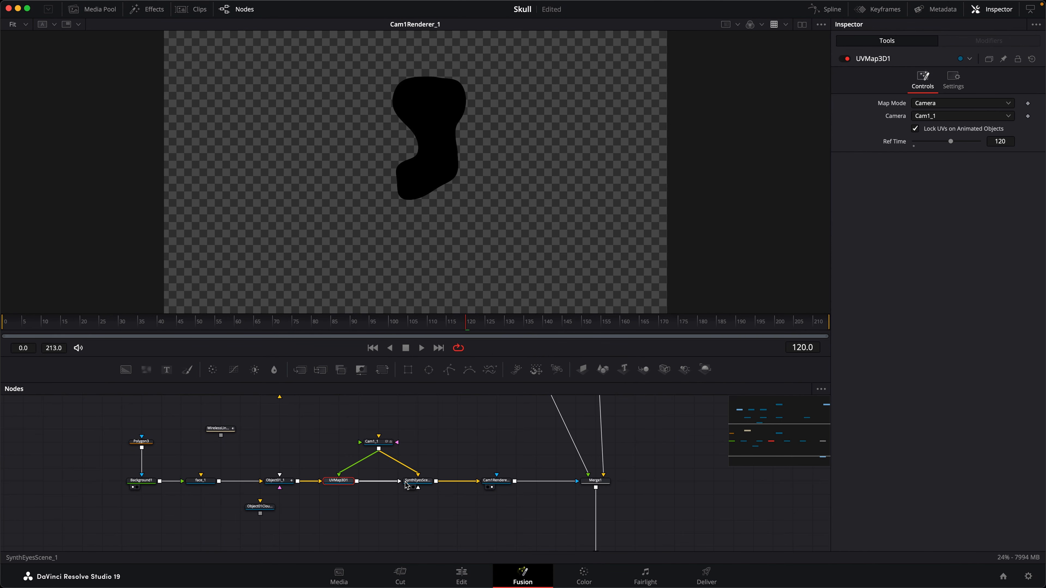
left_click_drag(417, 480, 415, 238)
left_click_drag(445, 206, 428, 220)
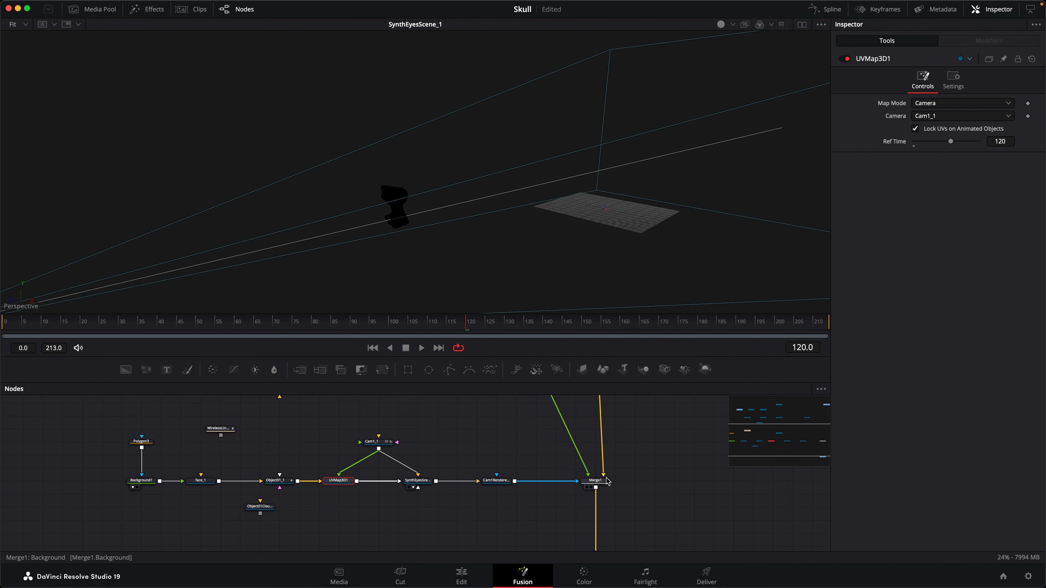
left_click(587, 487)
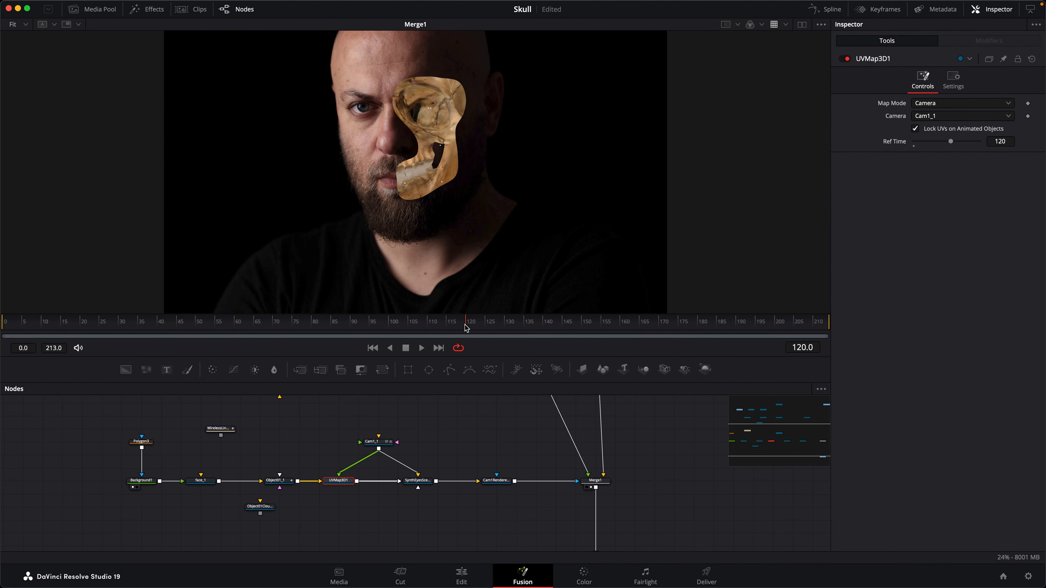
left_click_drag(465, 328, 513, 341)
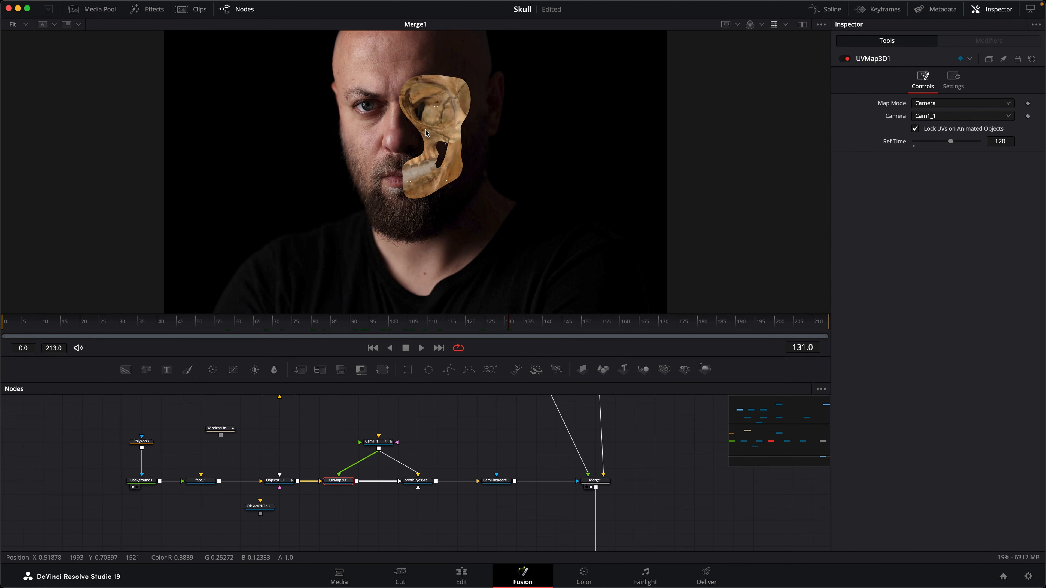
- Move the Cam1 node sideways in the upper node branch to free space above SynthEyesScene
scroll(474, 493, "up", 5)
left_click_drag(282, 435, 304, 425)
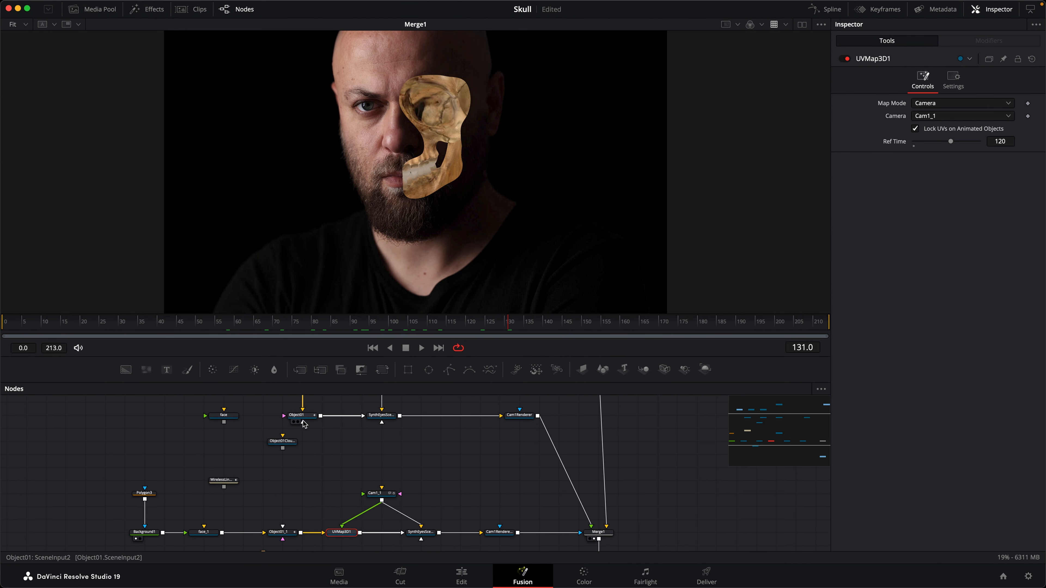
left_click_drag(474, 481, 419, 425)
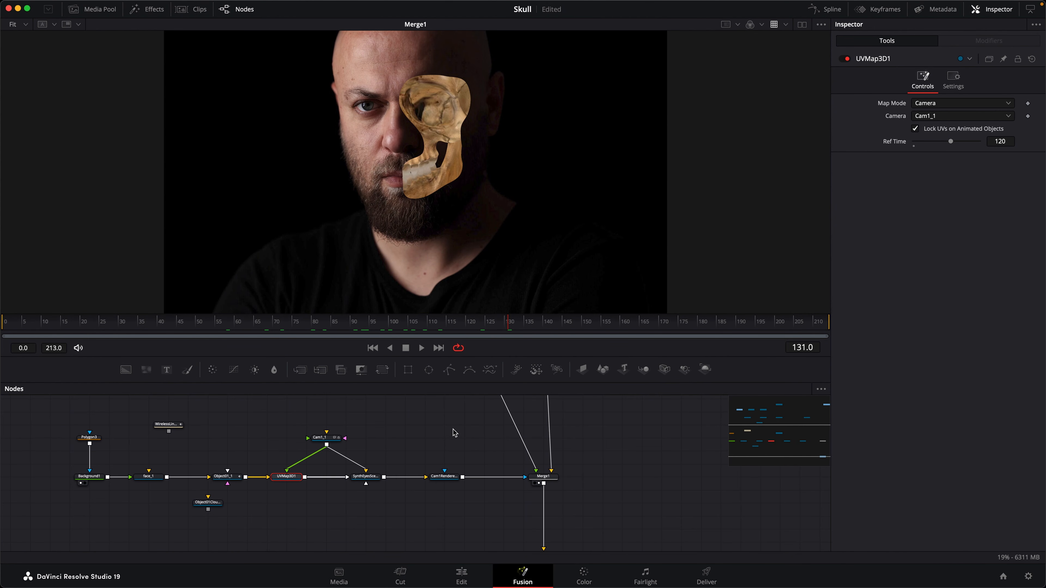
scroll(434, 431, "right", 2)
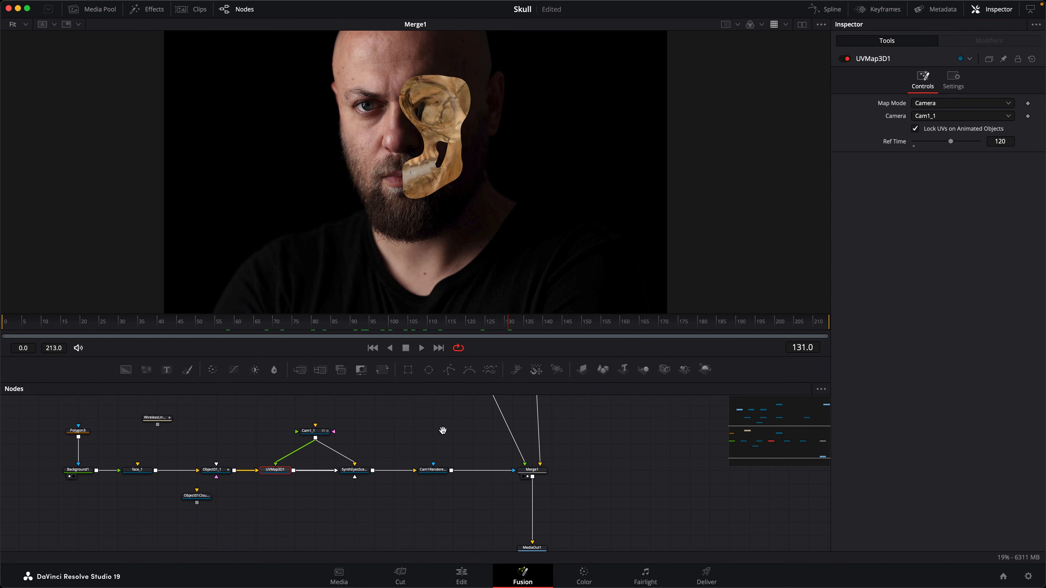
scroll(443, 430, "up", 5)
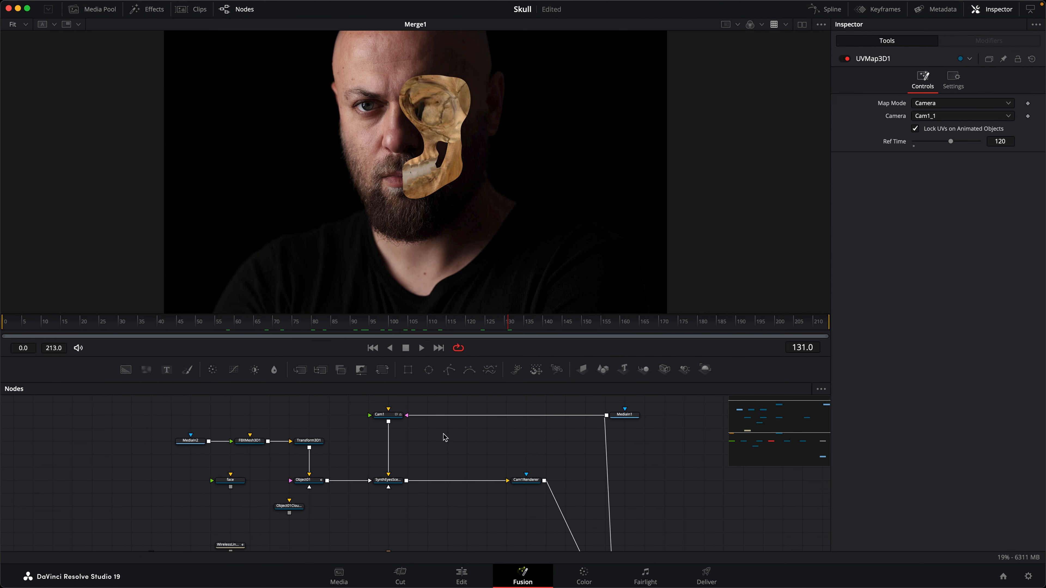
left_click_drag(388, 415, 466, 415)
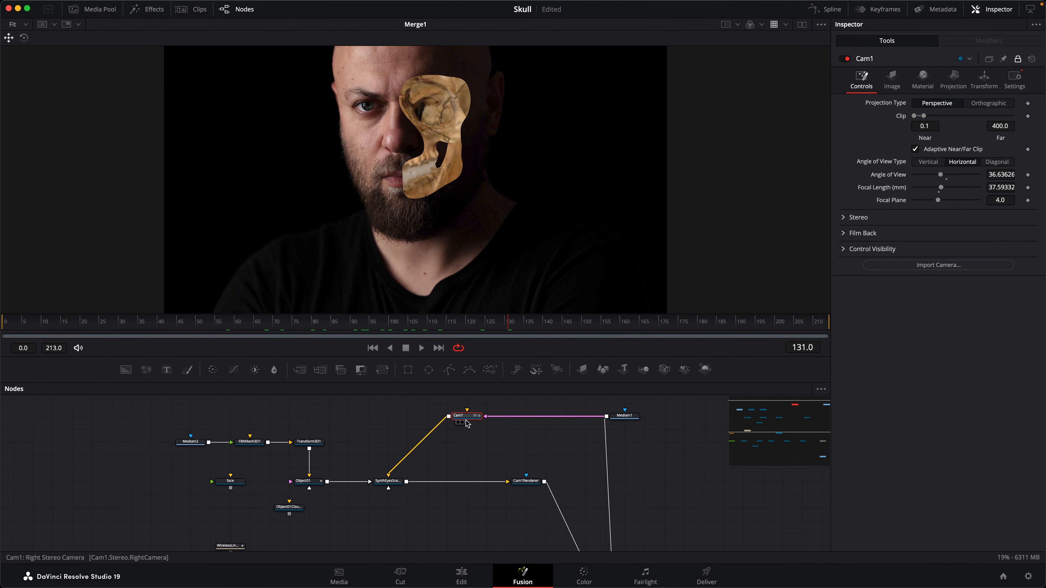
- Switch to dual viewers and show SynthEyesScene beside Merge1, with the camera, skull and image plane in view
scroll(404, 474, "down", 2)
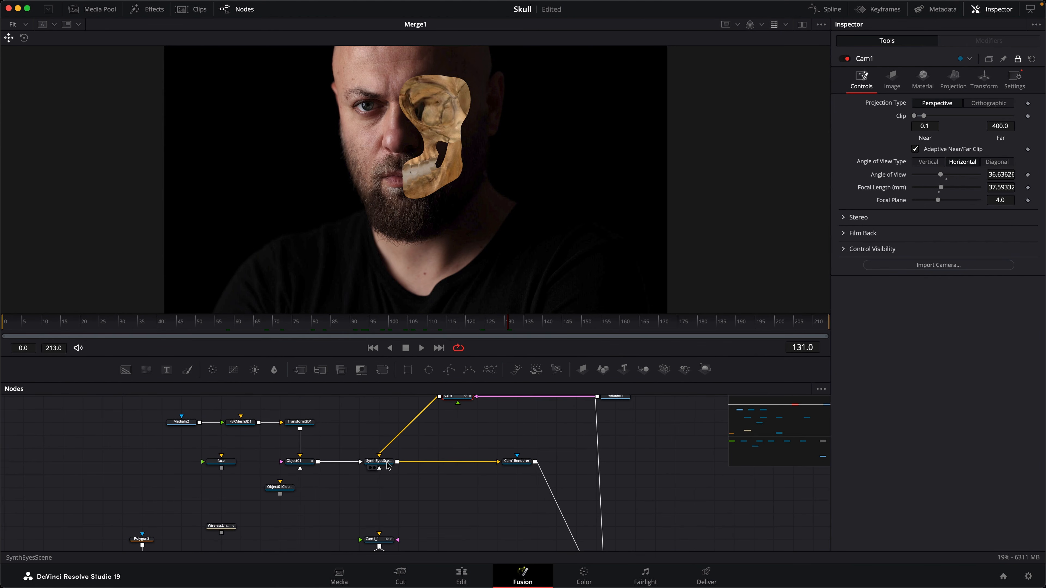
left_click(387, 465)
left_click(802, 24)
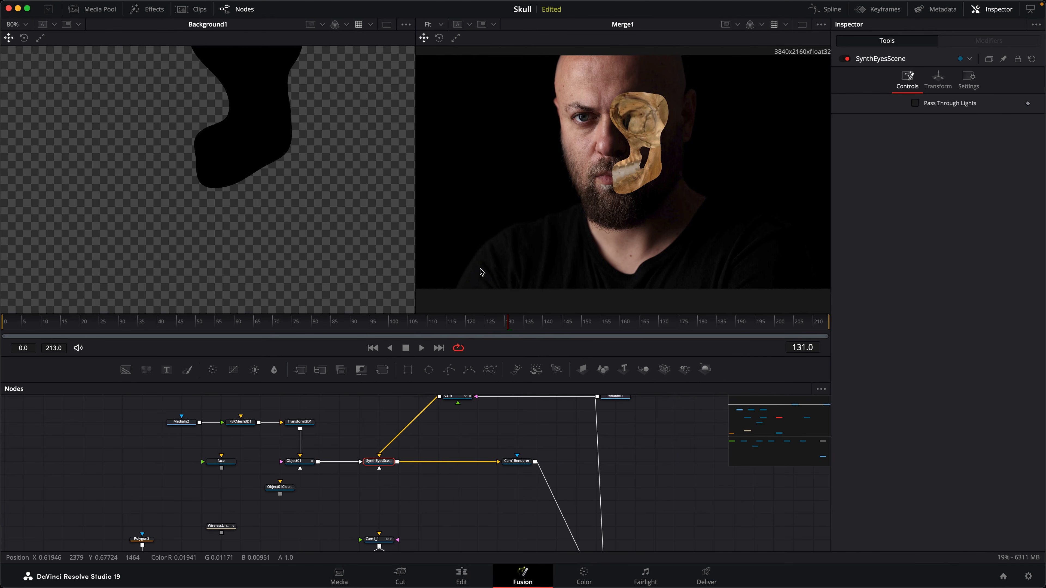
left_click_drag(389, 464, 387, 450)
left_click_drag(363, 388, 295, 176)
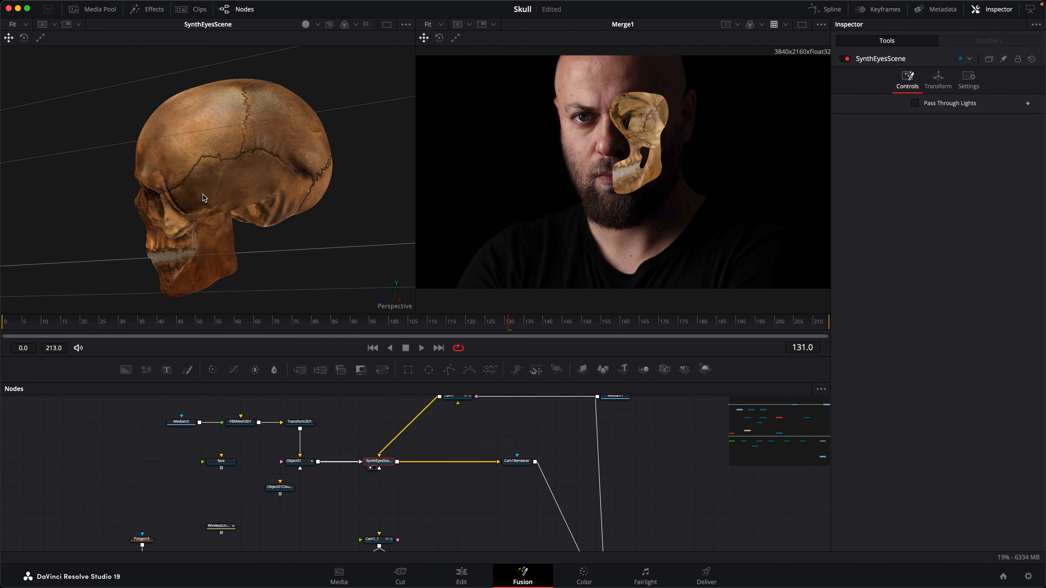
scroll(304, 210, "down", 10)
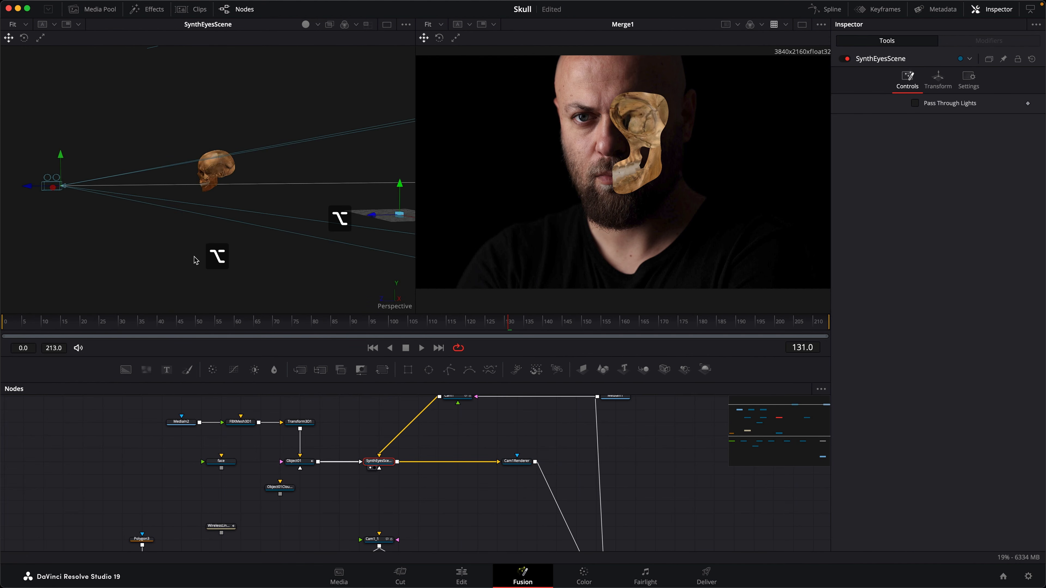
left_click_drag(196, 261, 283, 237)
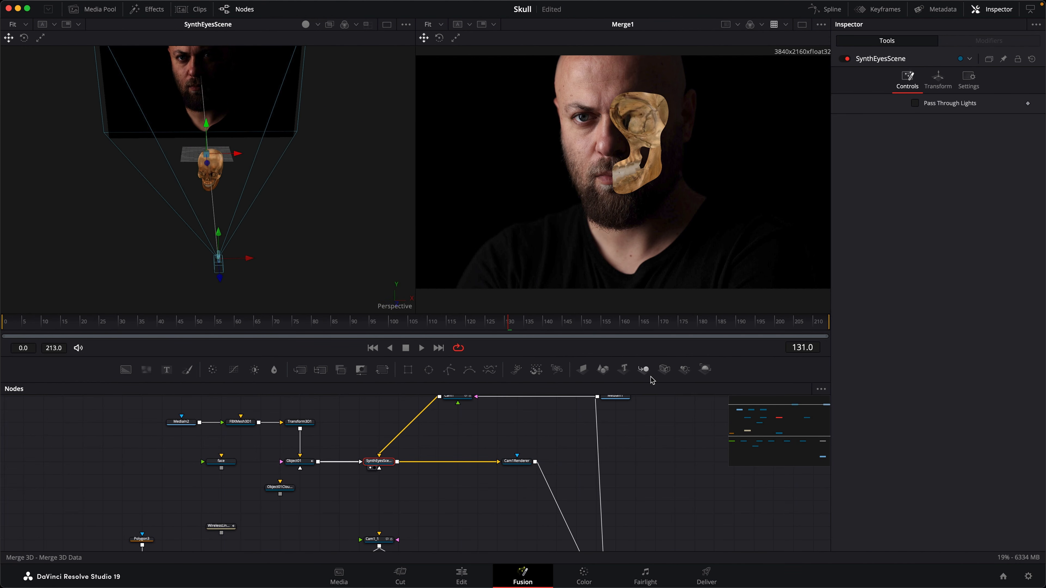
- Add a spotlight connected to SynthEyesScene, move it in front of the skull to about Z 69, and use Quadratic decay
left_click_drag(685, 369, 359, 422)
left_click_drag(359, 429, 376, 466)
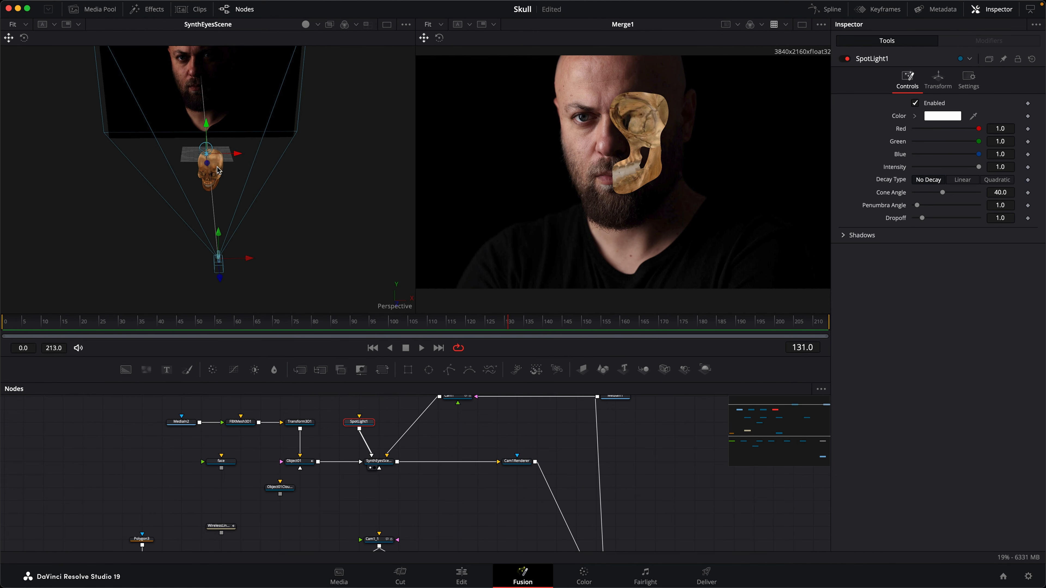
left_click_drag(209, 166, 211, 225)
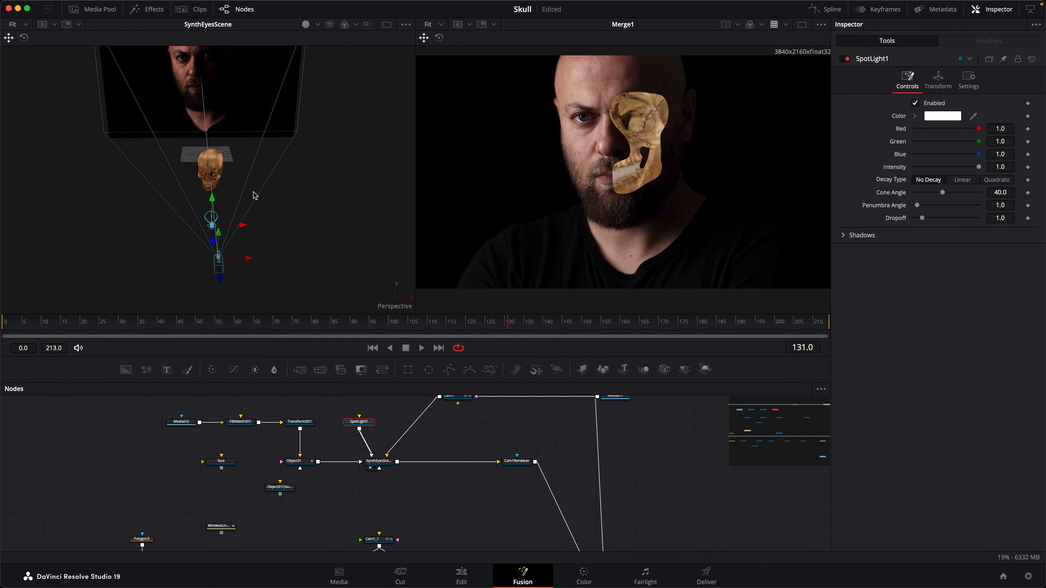
left_click(998, 182)
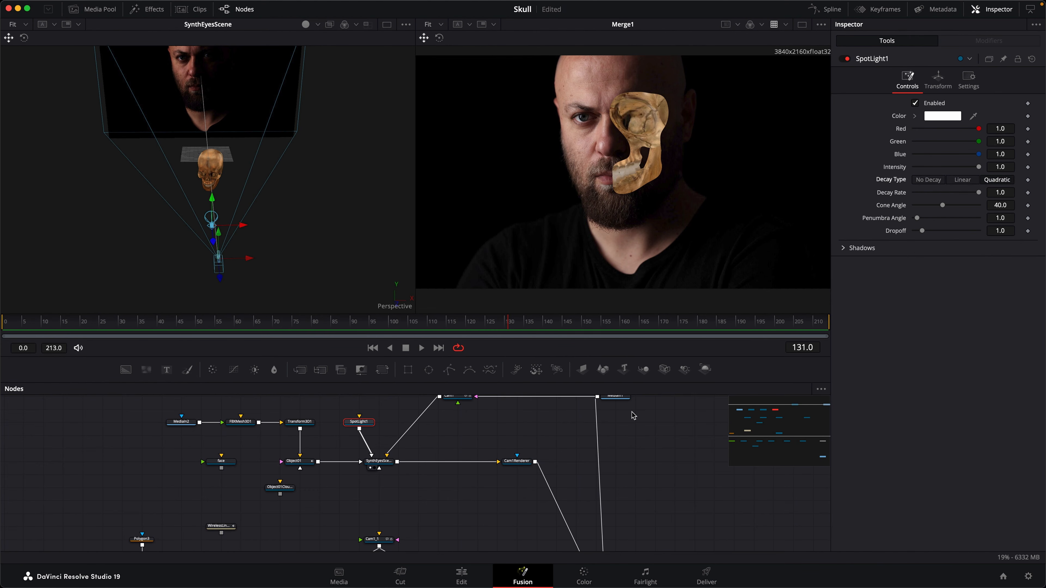
- Enable Lighting and Shadows on Cam1Renderer and set its renderer type to Software Renderer
left_click(517, 461)
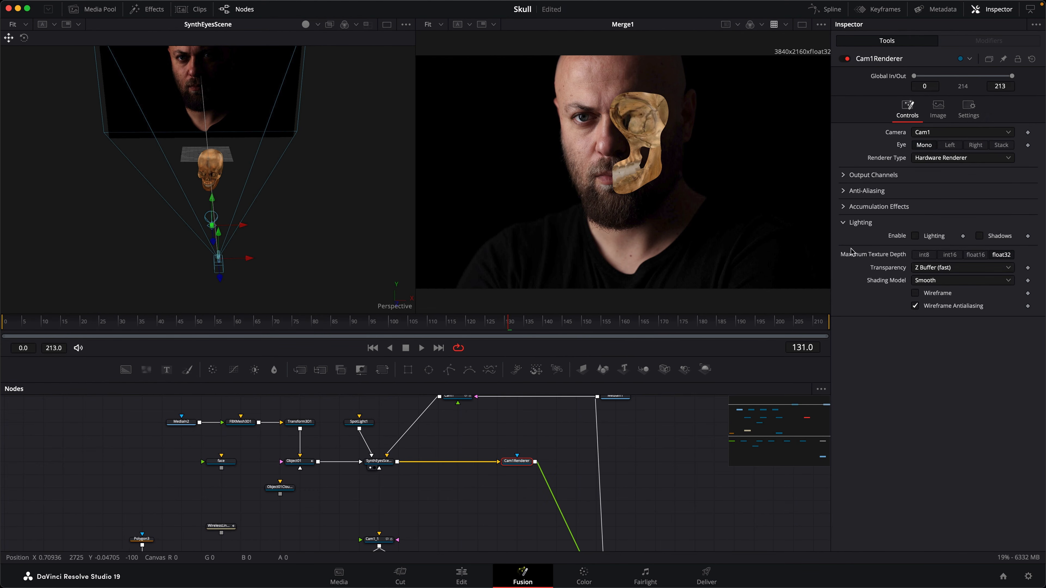
left_click(915, 236)
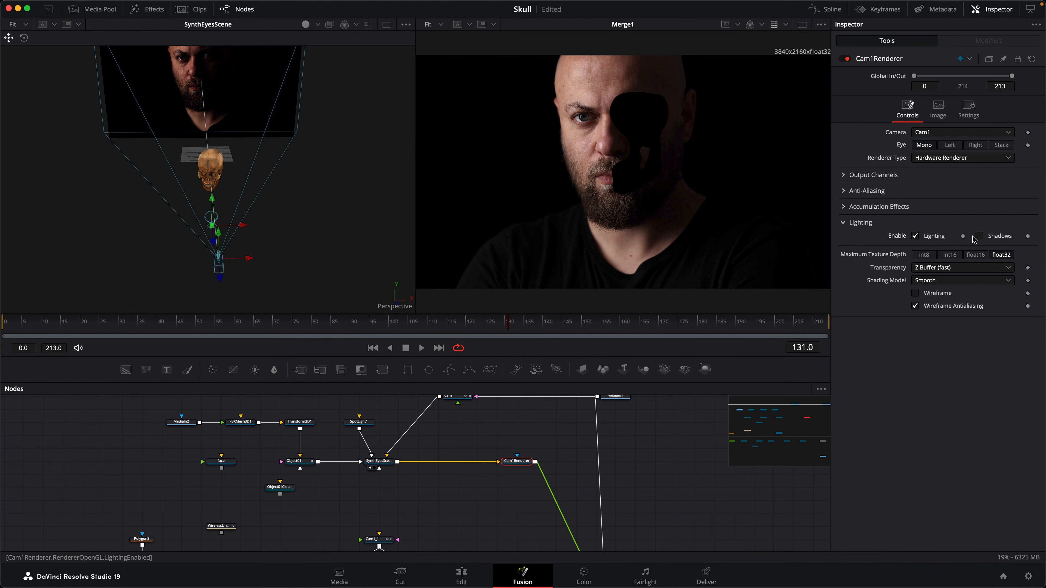
left_click(980, 236)
left_click(942, 162)
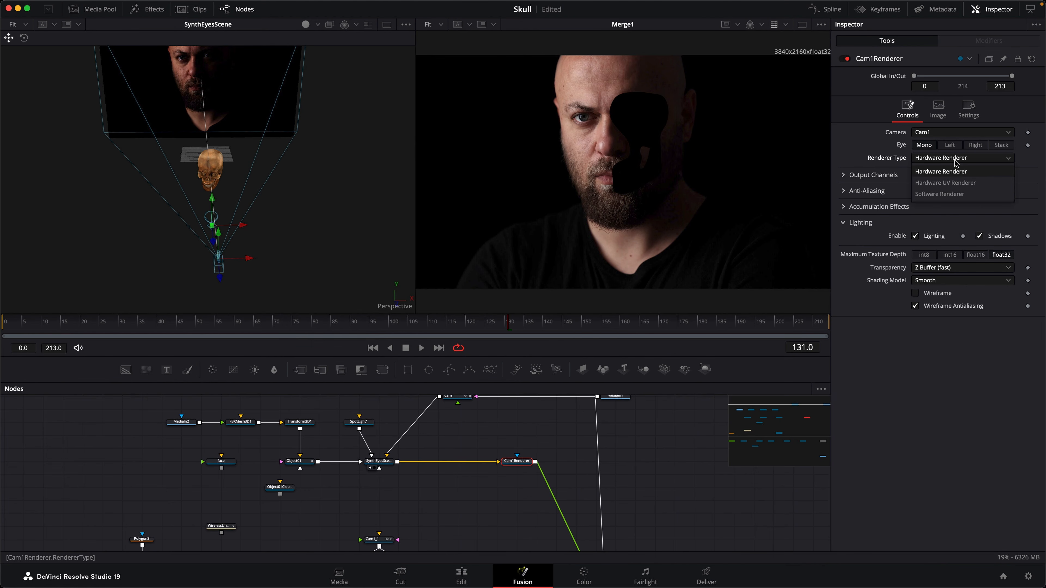
left_click(937, 200)
- Aim SpotLight1 at the skull with a picked target and move the light to about X -27, Y 14, Z 76
left_click(360, 423)
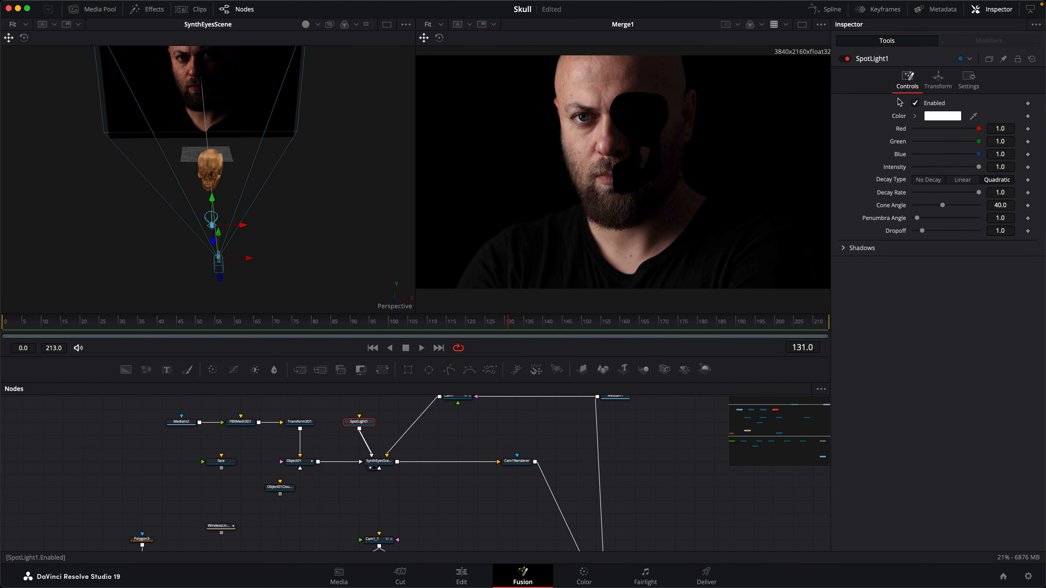
left_click(937, 79)
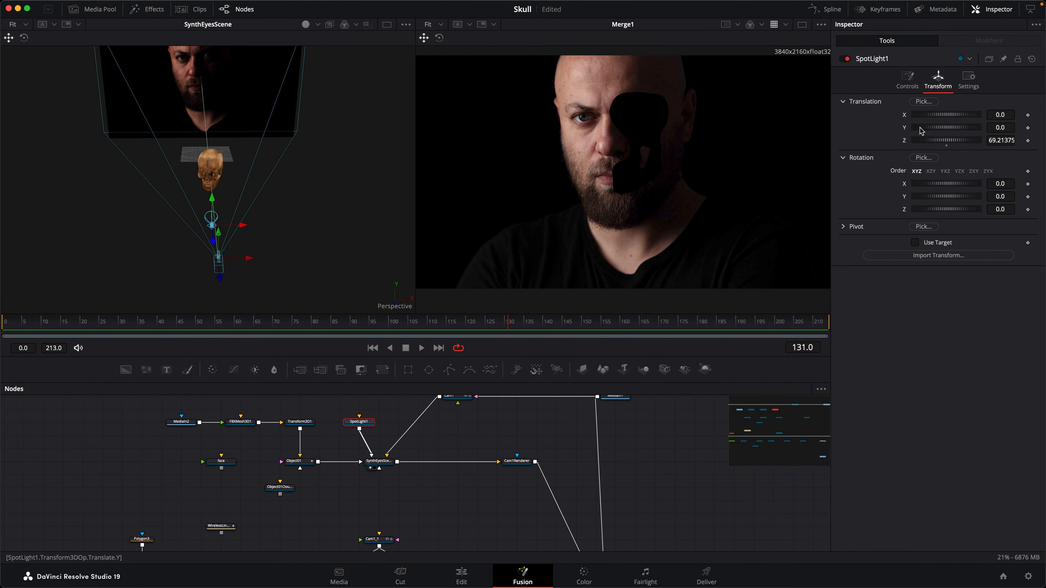
left_click(936, 244)
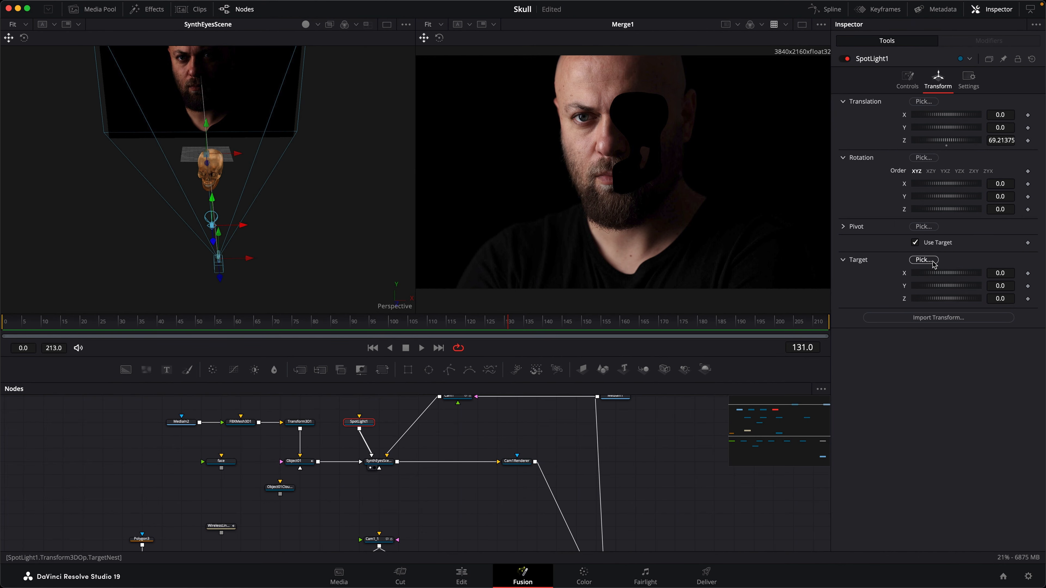
left_click_drag(897, 257, 214, 175)
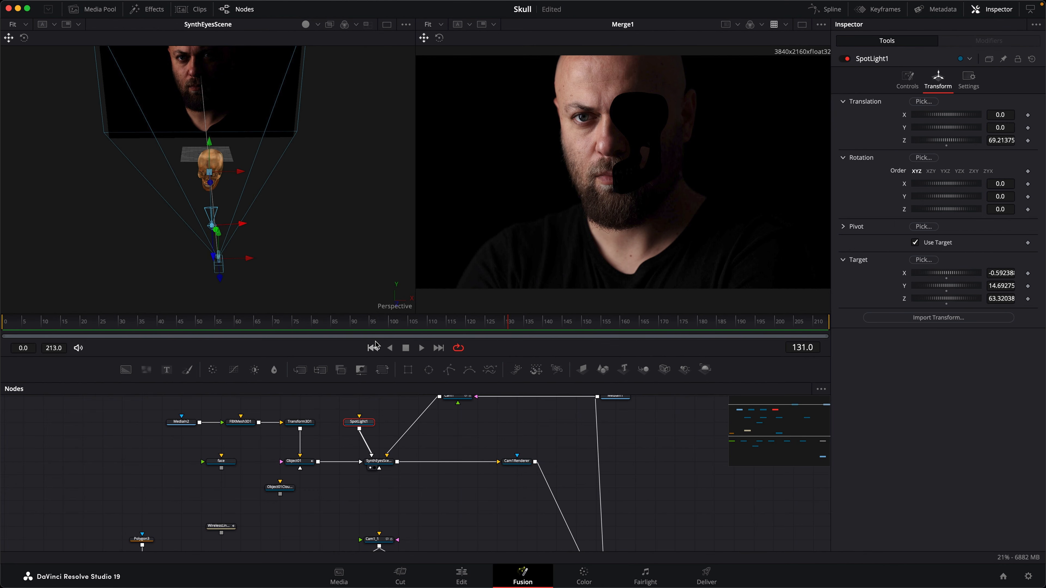
left_click_drag(242, 224, 169, 225)
left_click_drag(233, 308, 247, 169)
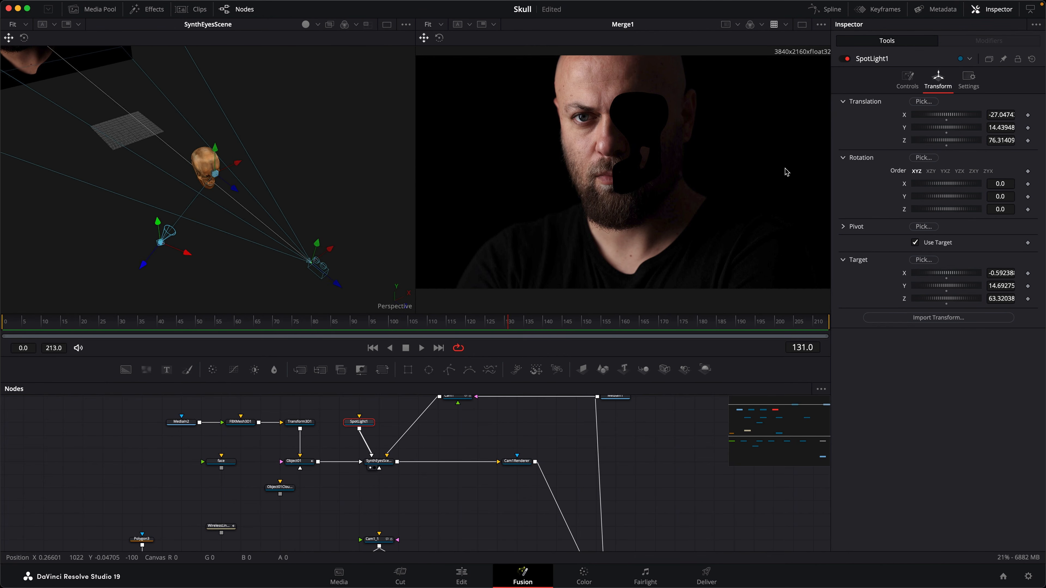
- Raise SpotLight1's intensity to 250 and refine it to 300
left_click(907, 80)
left_click(1011, 166)
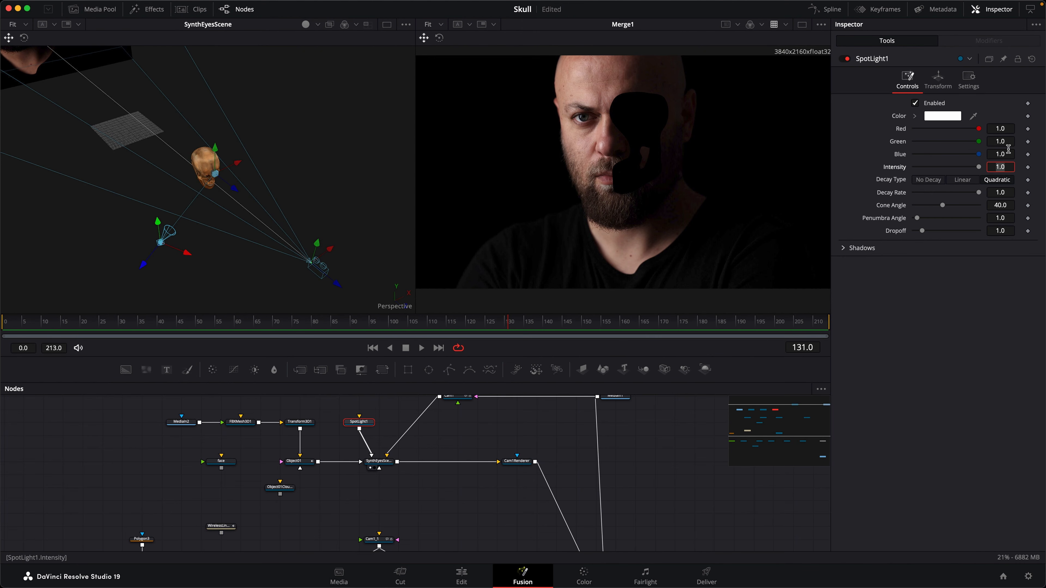
type("250")
key("Return")
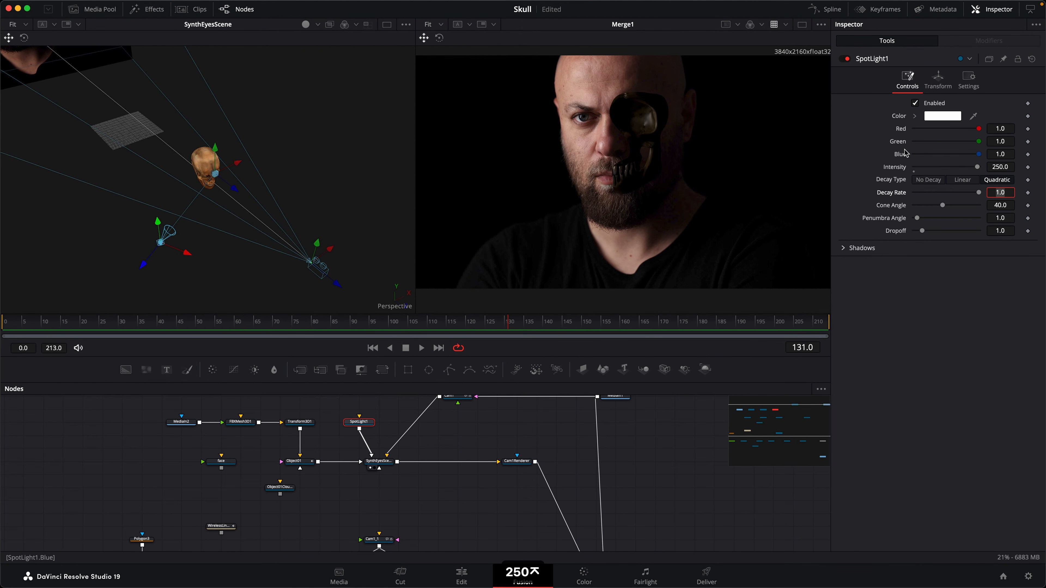
left_click(1010, 166)
type("300")
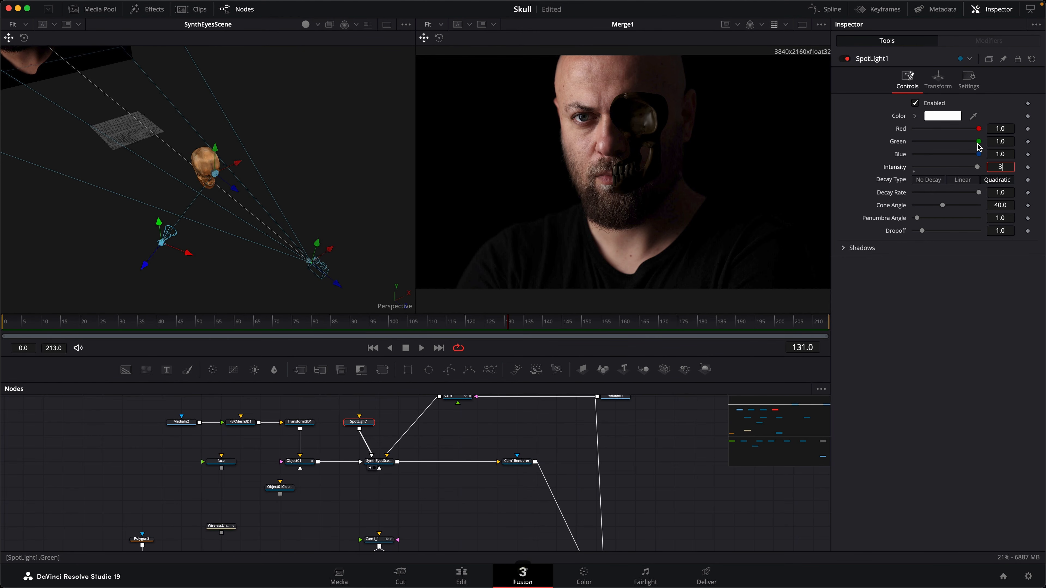
key("Tab")
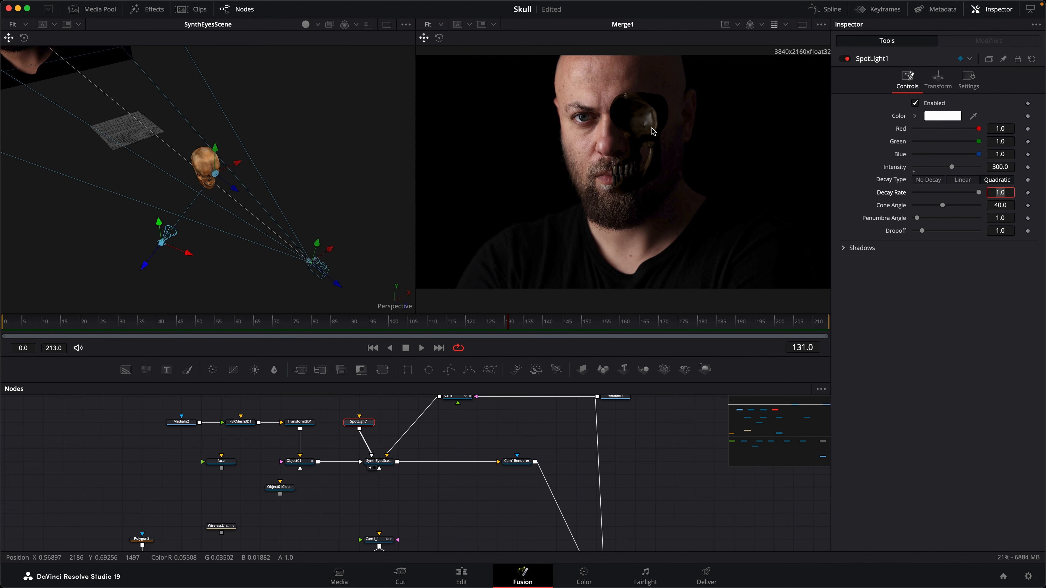
- Reduce the specular intensity of the FBXMesh3D1 skull material to about 0.126
left_click(241, 425)
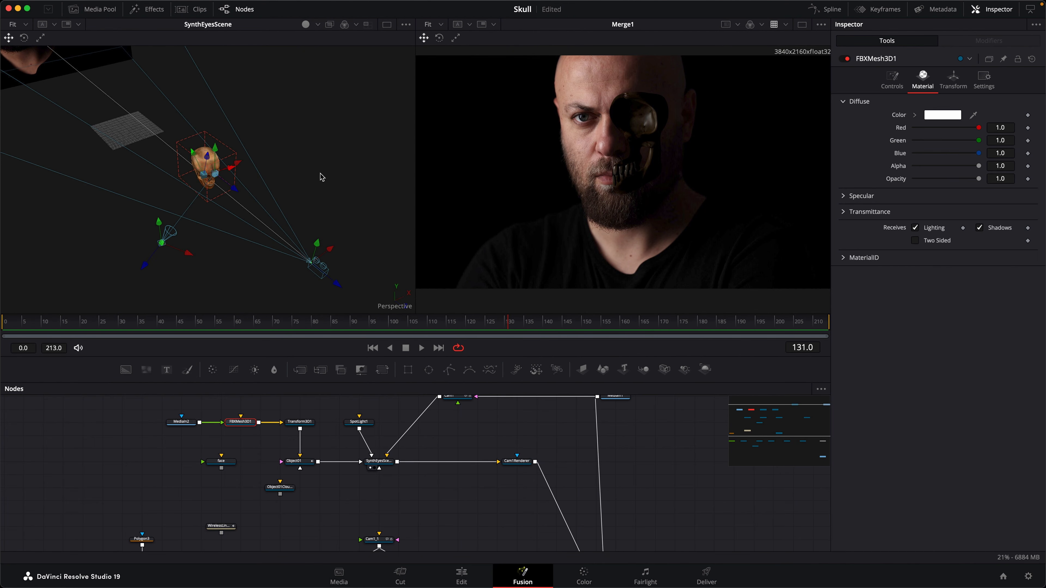
left_click(848, 196)
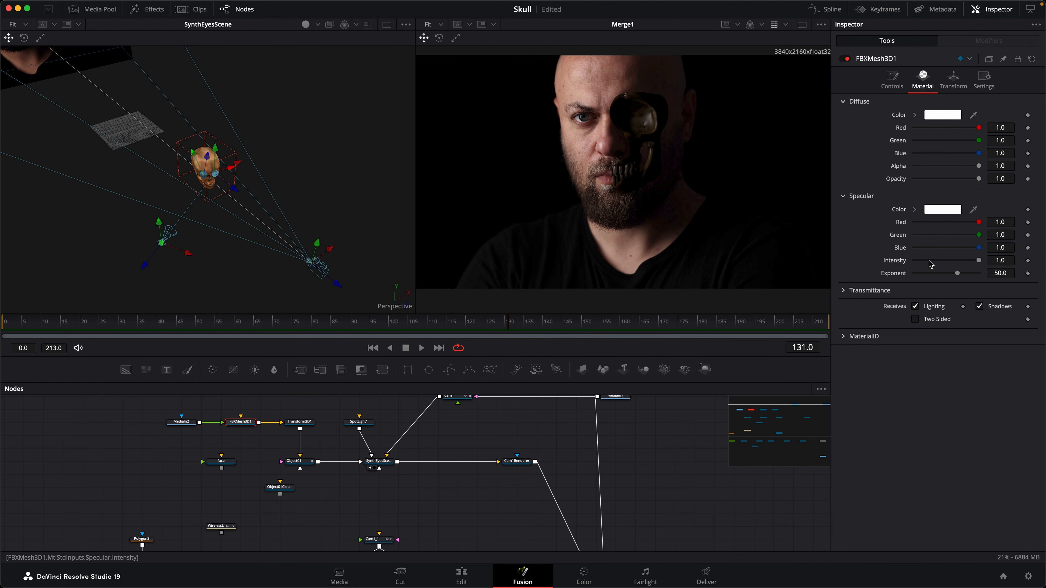
left_click(920, 260)
left_click(920, 261)
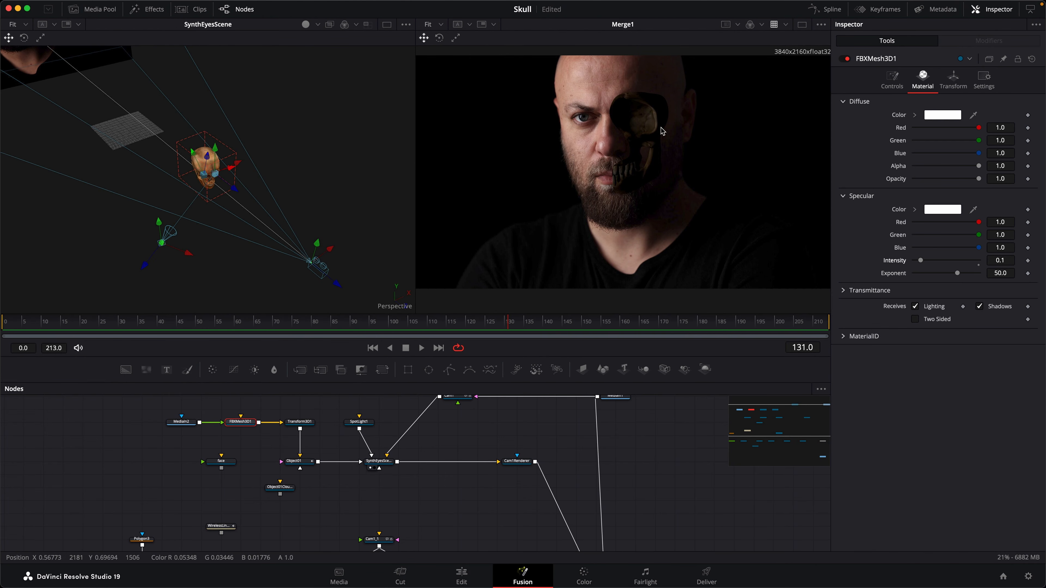
left_click(919, 261)
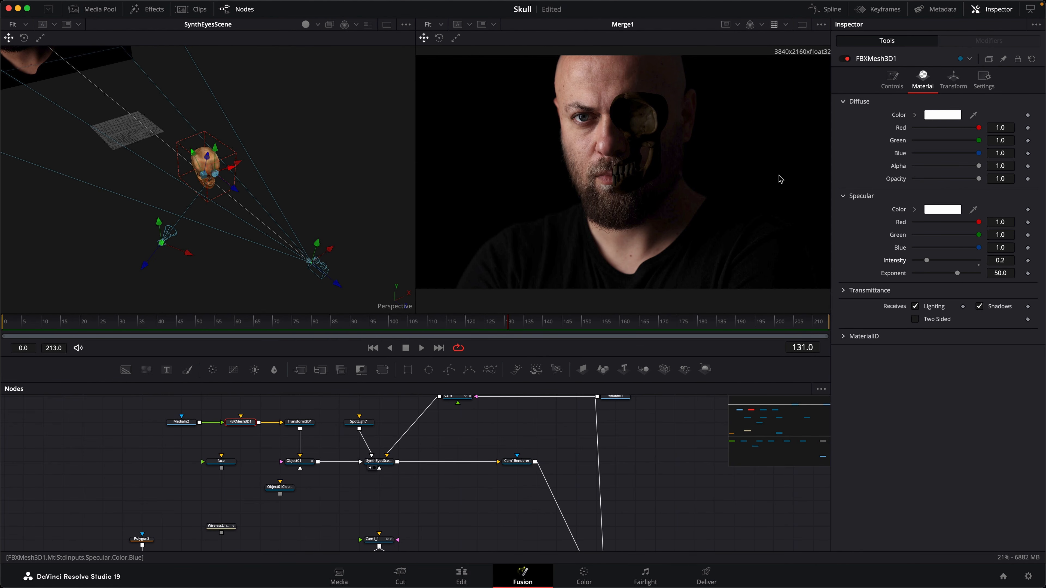
left_click_drag(921, 260, 924, 268)
- Shift SpotLight1 slightly along its X axis and check the skull's lighting around frames 45 and 22
left_click_drag(457, 322, 178, 335)
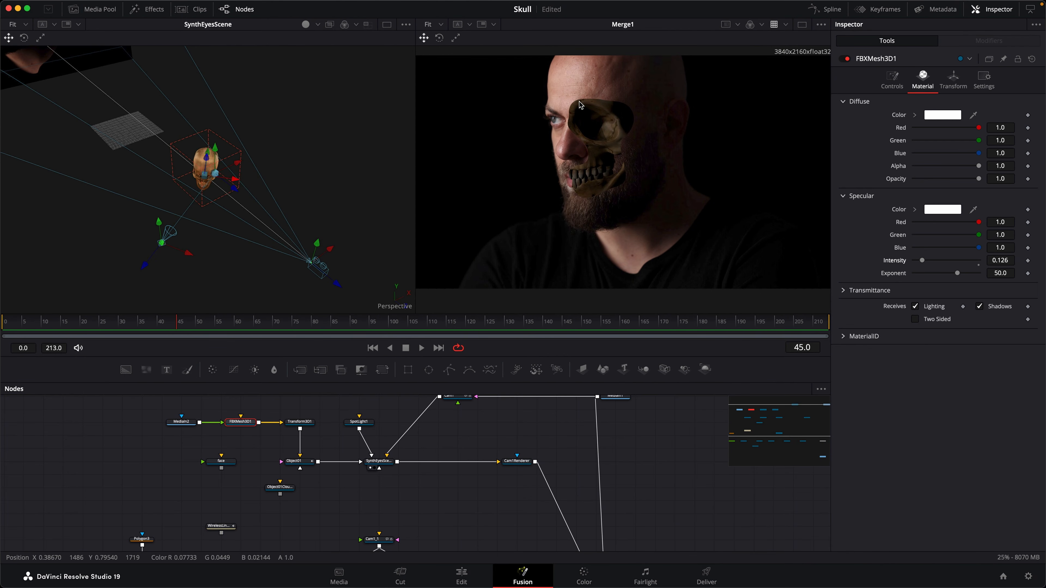
left_click_drag(187, 264, 204, 260)
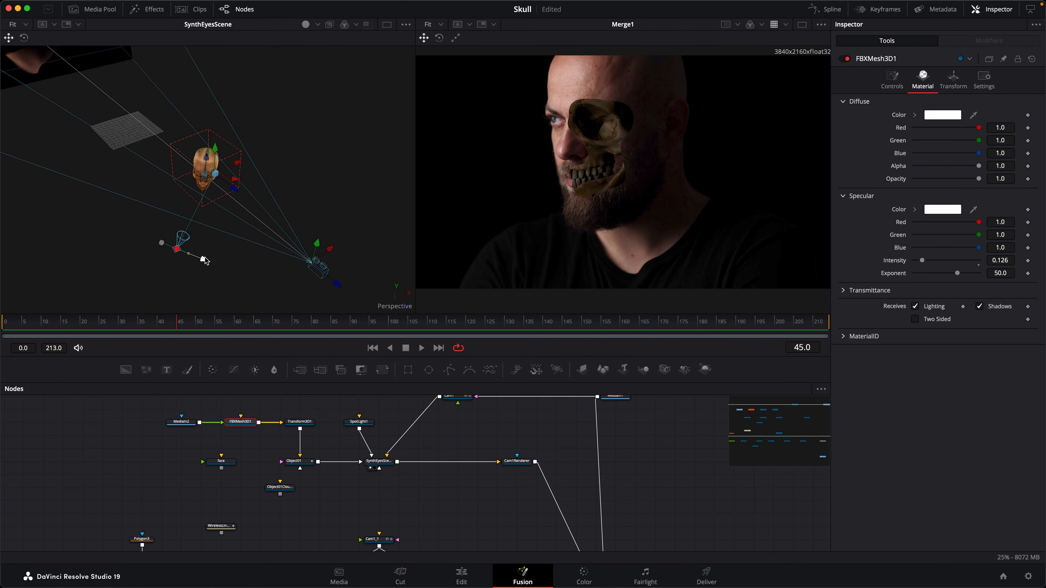
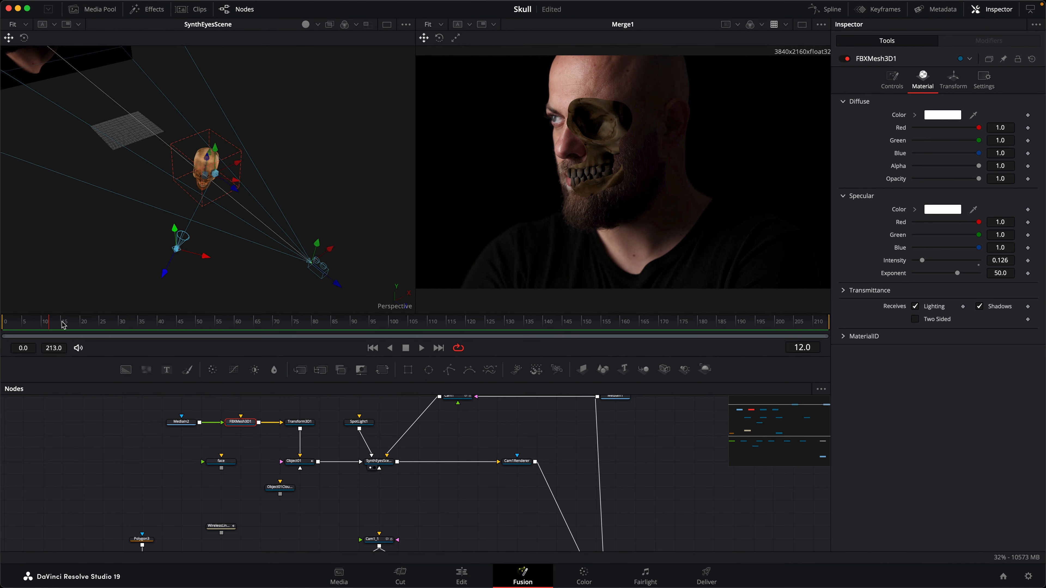
left_click_drag(64, 325, 87, 324)
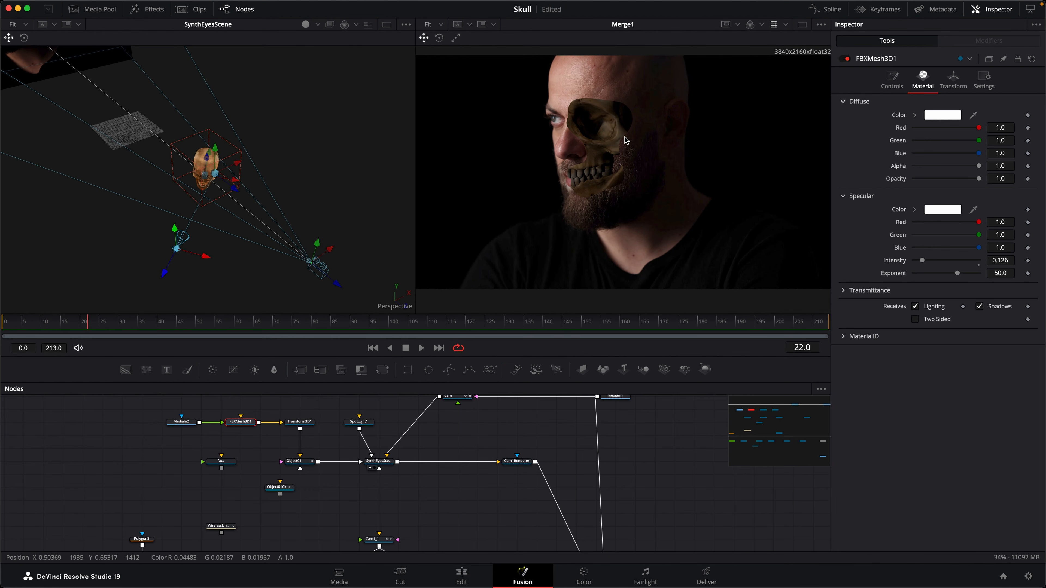
- Reshape the Polygon3 mask on Background1 around the cheekbone and lower jaw, and slightly soften its edge
scroll(358, 485, "down", 5)
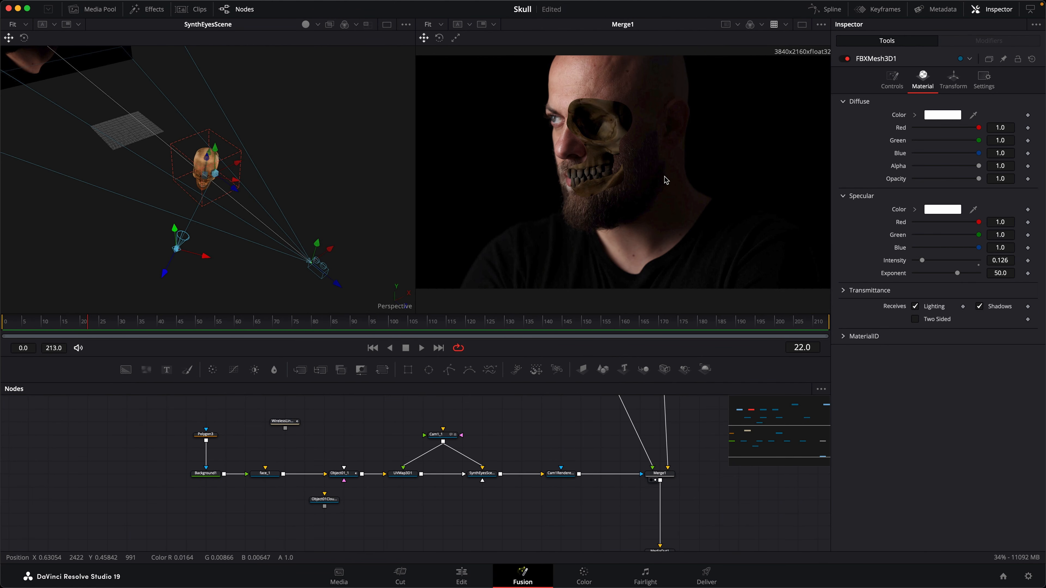
left_click_drag(206, 473, 214, 199)
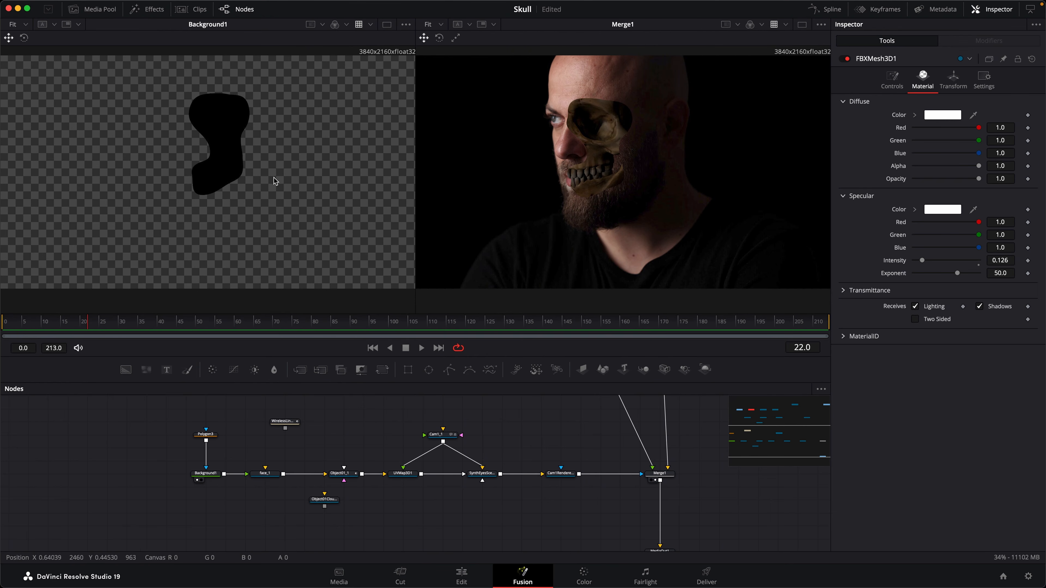
left_click(206, 434)
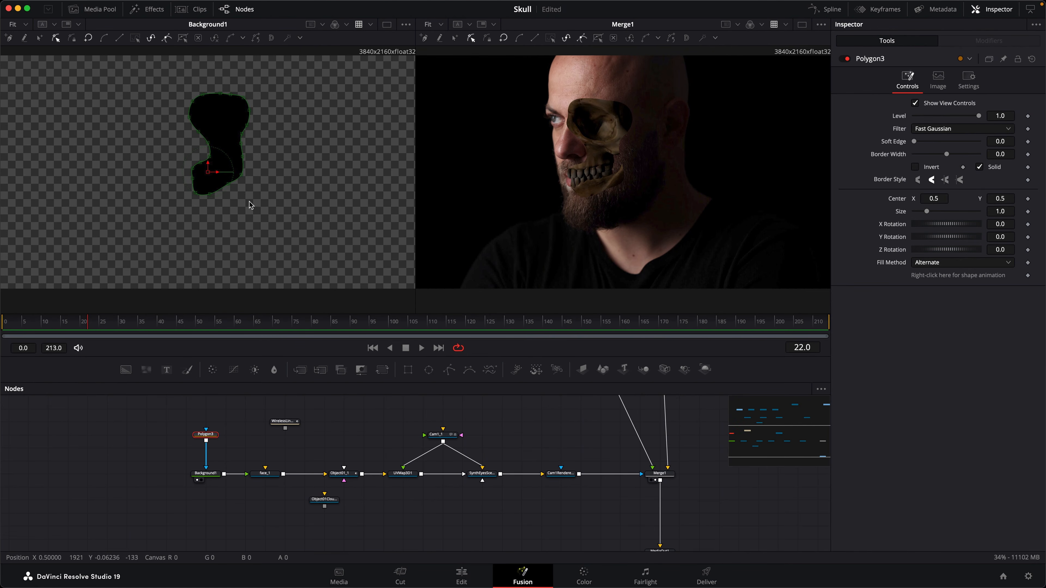
left_click(250, 113)
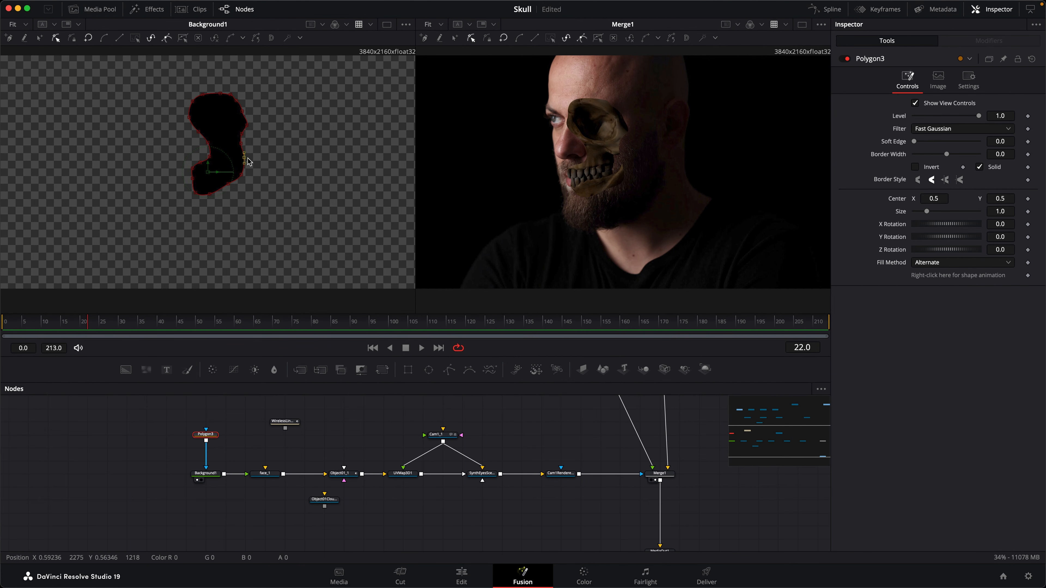
left_click_drag(249, 161, 249, 135)
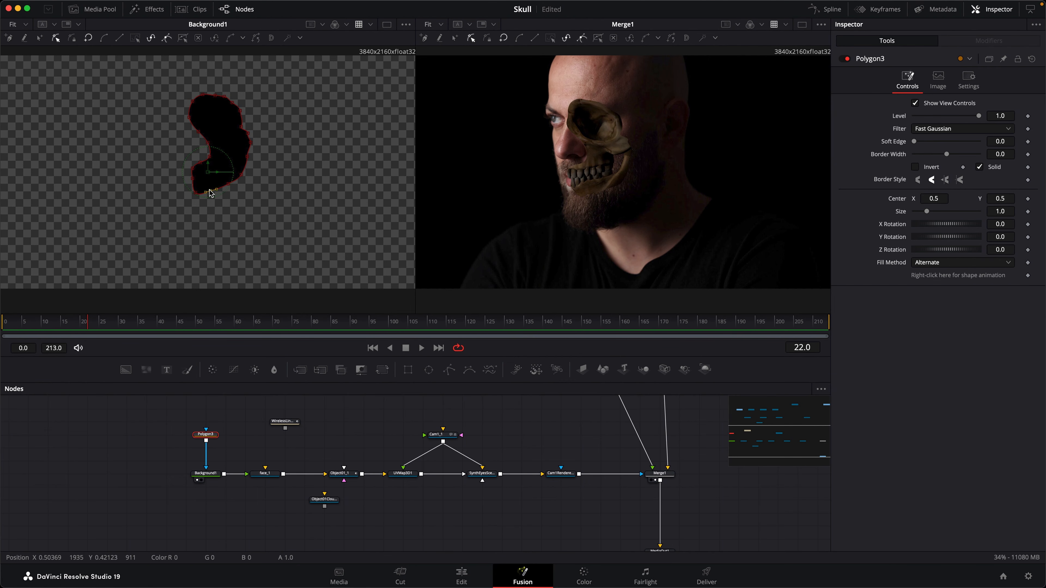
left_click_drag(211, 193, 210, 191)
left_click(228, 180)
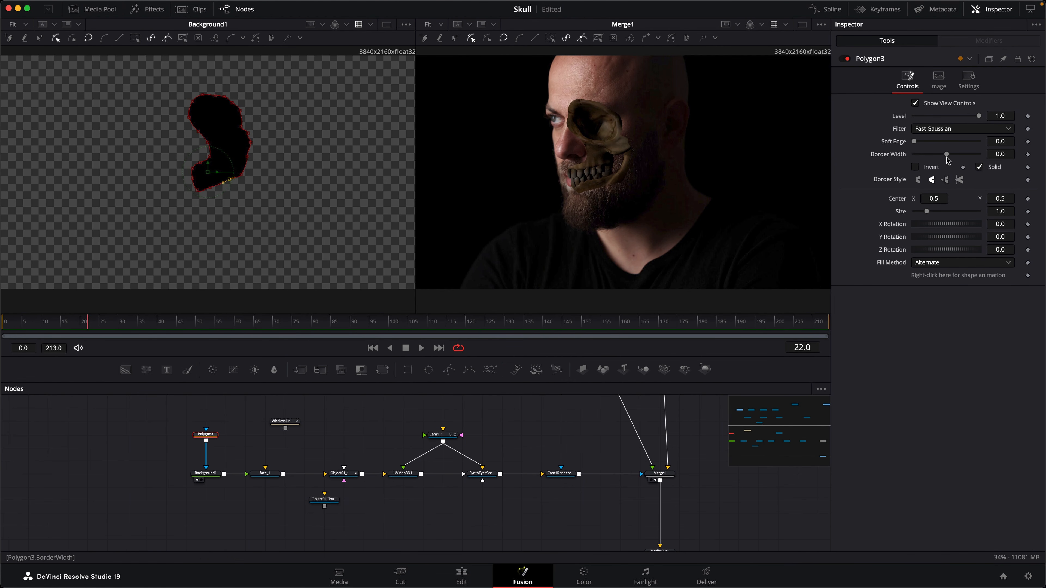
left_click_drag(1000, 141, 1001, 141)
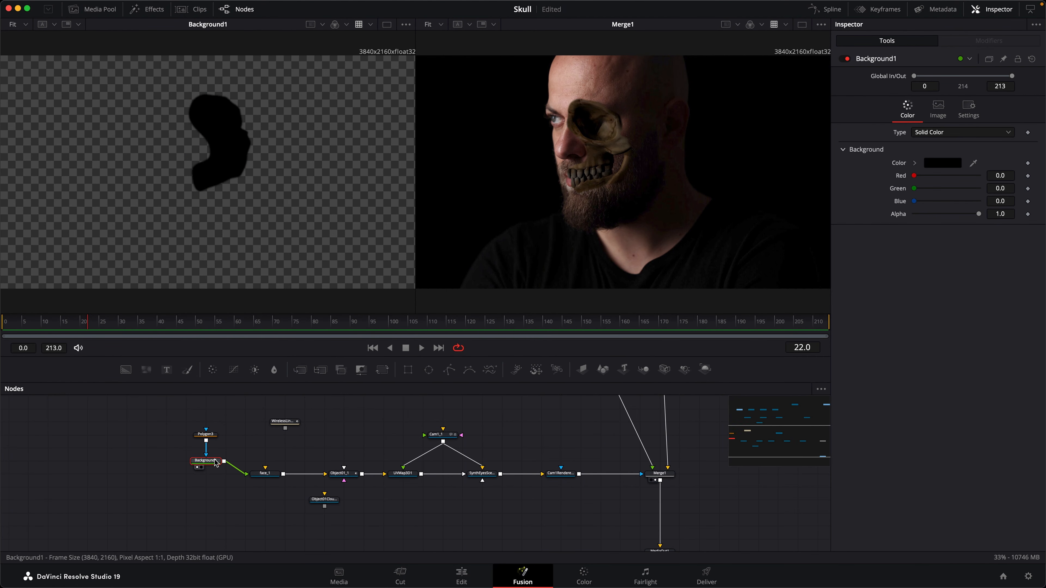
- Insert a Displace node after Background1 and connect a new FastNoise node to it as the displacement source
key("shift+space")
type("dis")
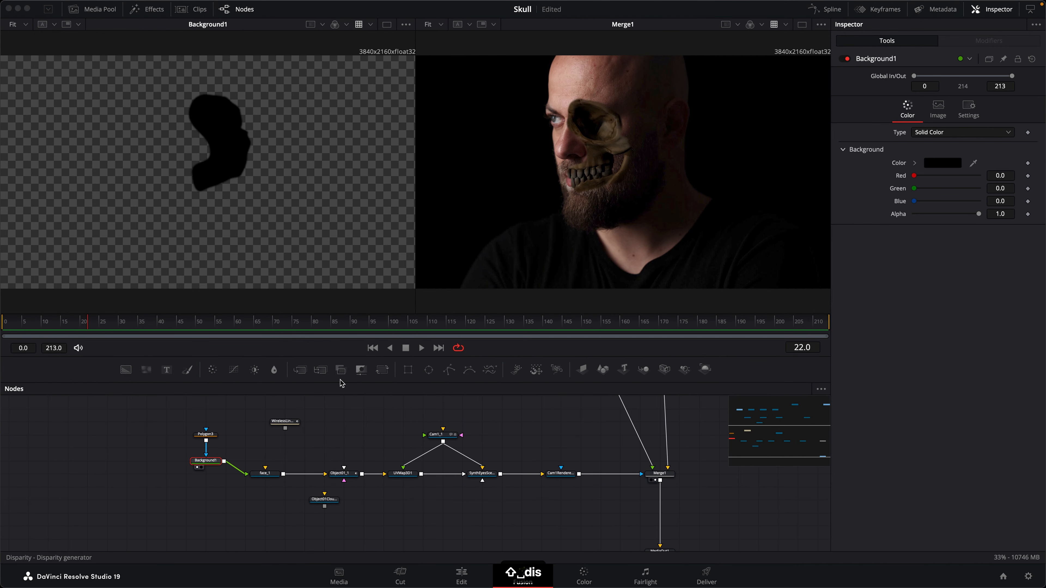
key("Down")
key("Down")
key("Return")
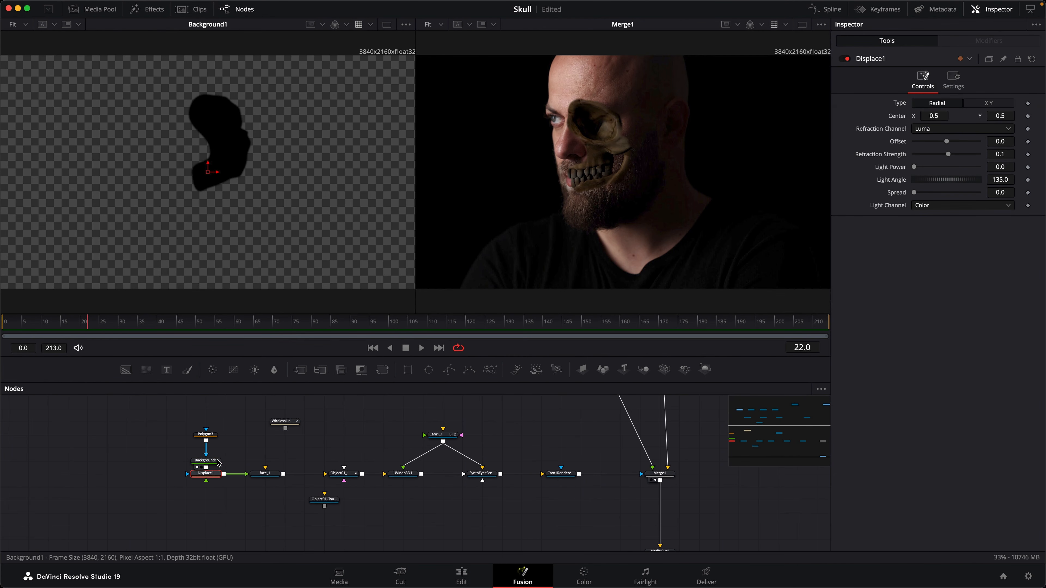
left_click_drag(217, 461, 206, 421)
left_click_drag(146, 370, 141, 473)
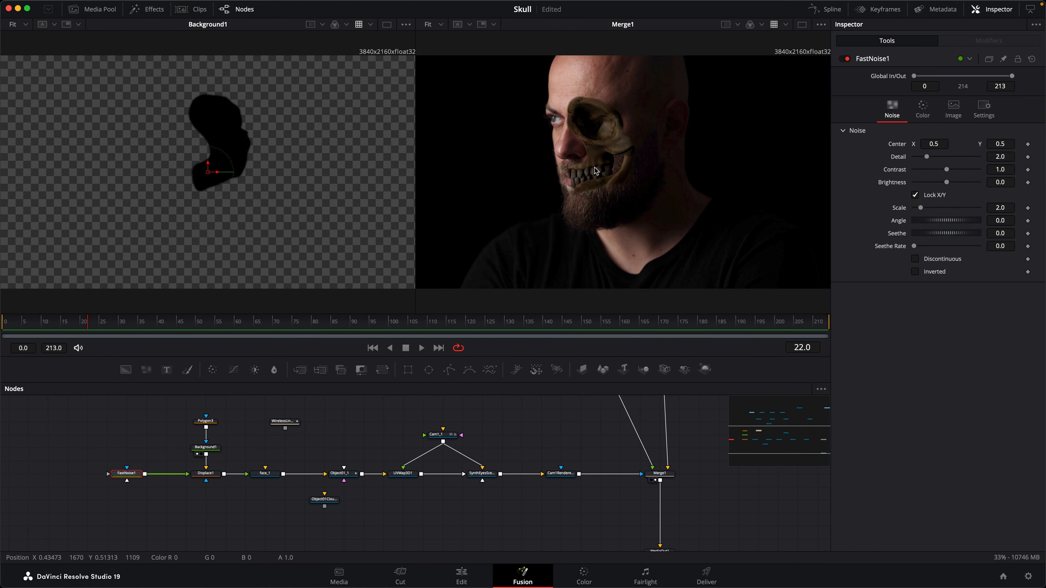
- Set FastNoise1's detail to 9.45, contrast to 3.79 and scale to about 15.59 to roughen the mask edge
left_click_drag(927, 157, 970, 172)
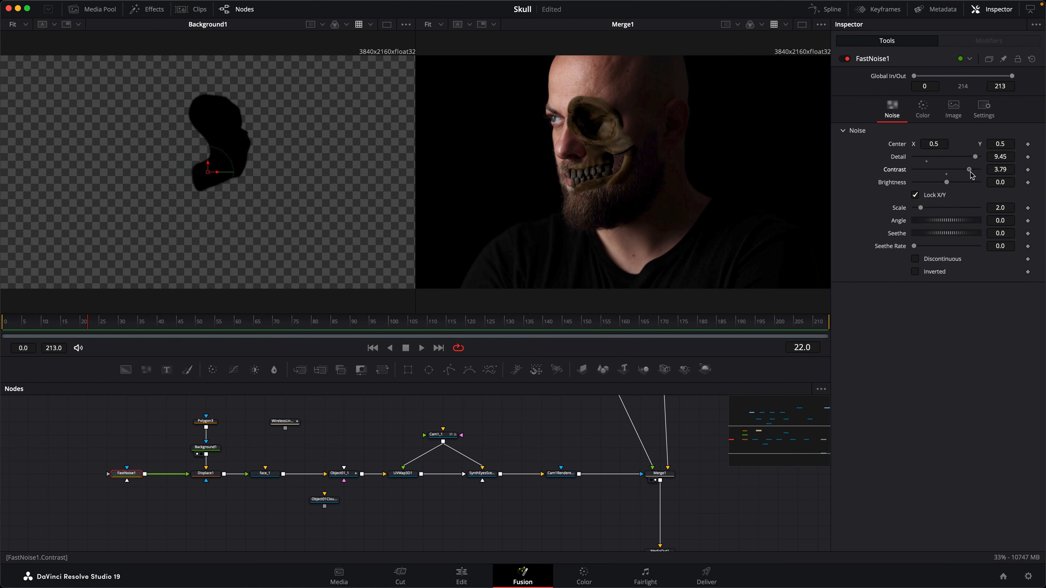
left_click_drag(920, 207, 960, 207)
key("1")
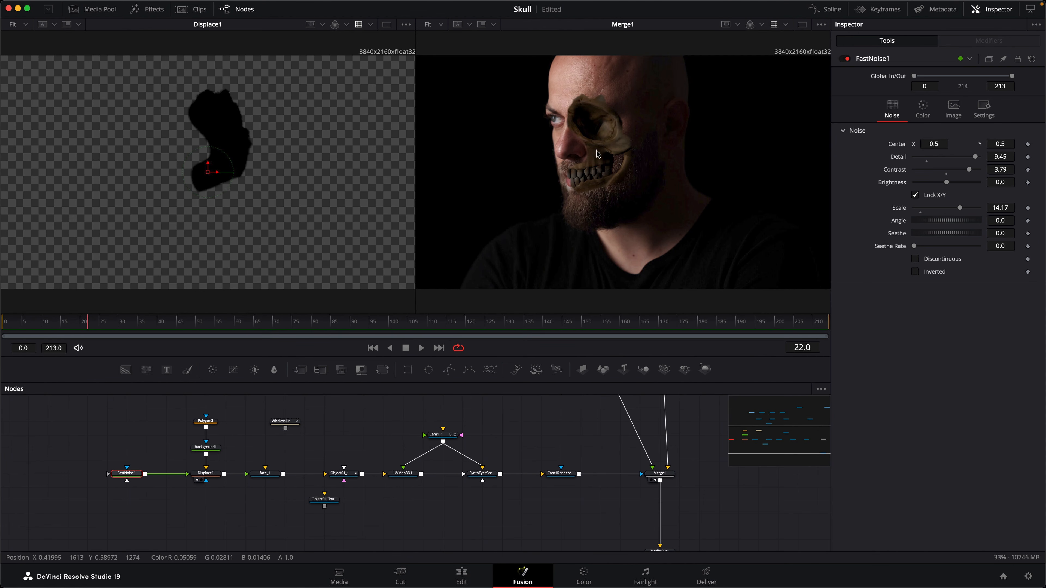
scroll(597, 151, "up", 5)
scroll(657, 134, "up", 2)
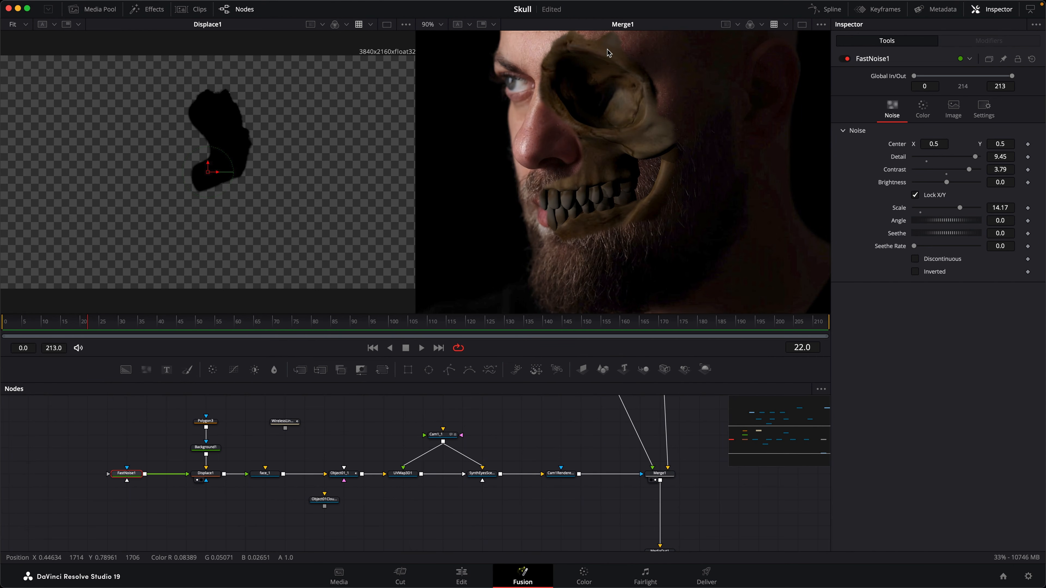
scroll(592, 145, "up", 2)
left_click_drag(960, 208, 966, 208)
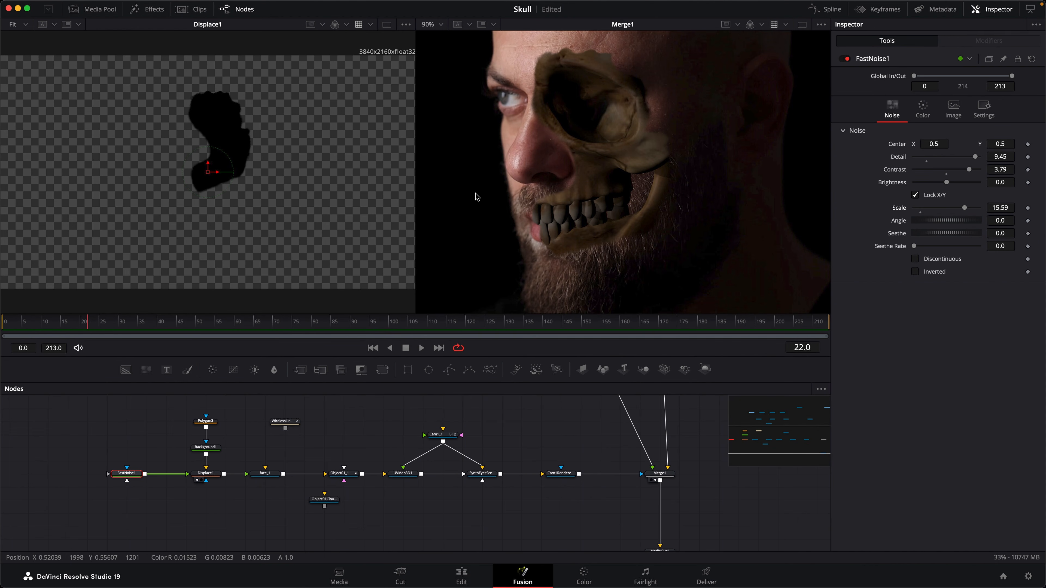
- Move Displace1's center to about X 0.438, Y 0.612 and inspect the skull edge at frame 52
left_click(210, 474)
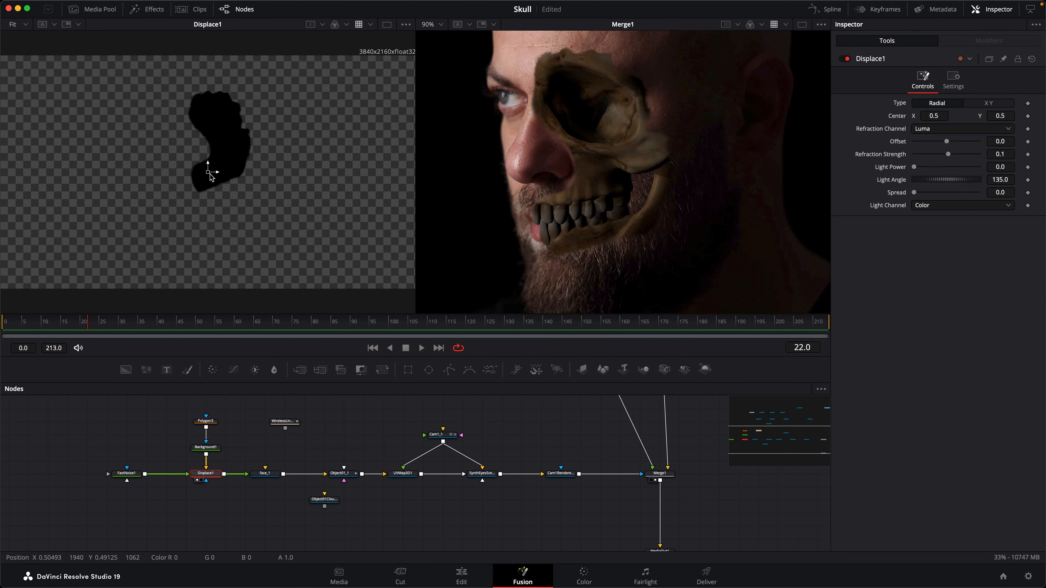
left_click_drag(210, 175, 188, 146)
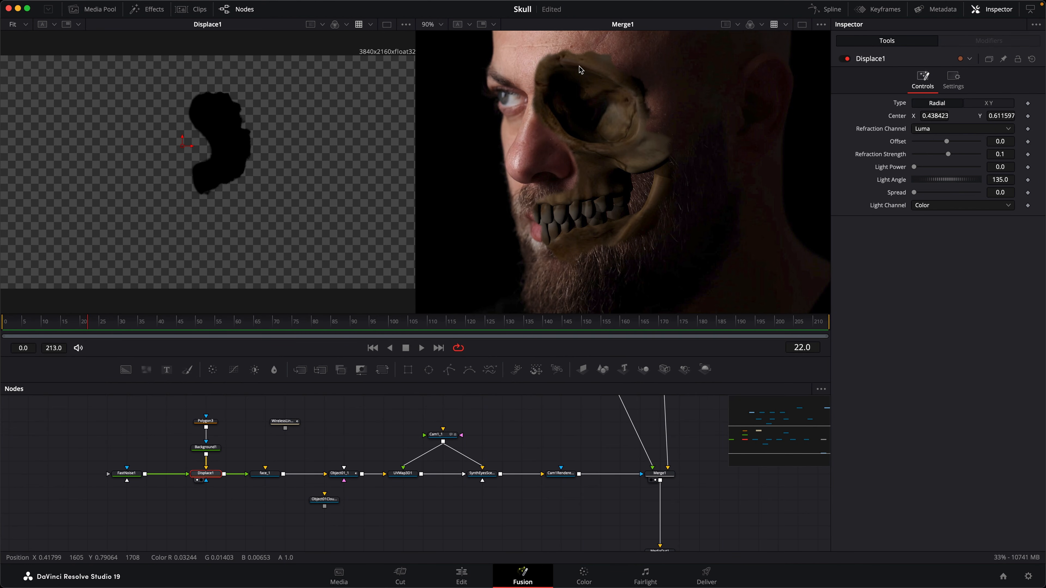
mouse_move(194, 330)
left_mouse_down()
mouse_move(663, 329)
mouse_move(204, 322)
left_mouse_up()
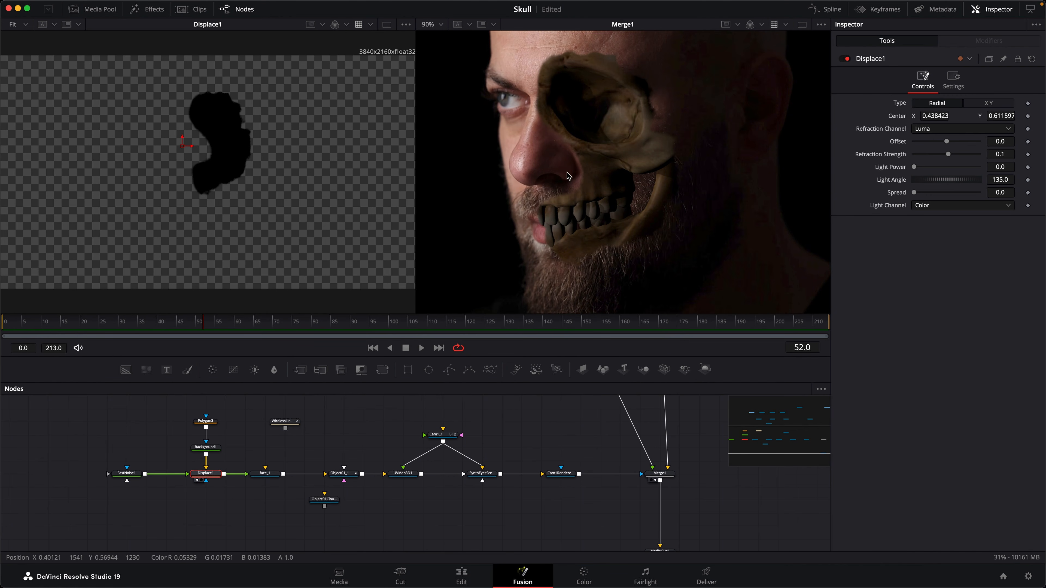
scroll(577, 168, "down", 2)
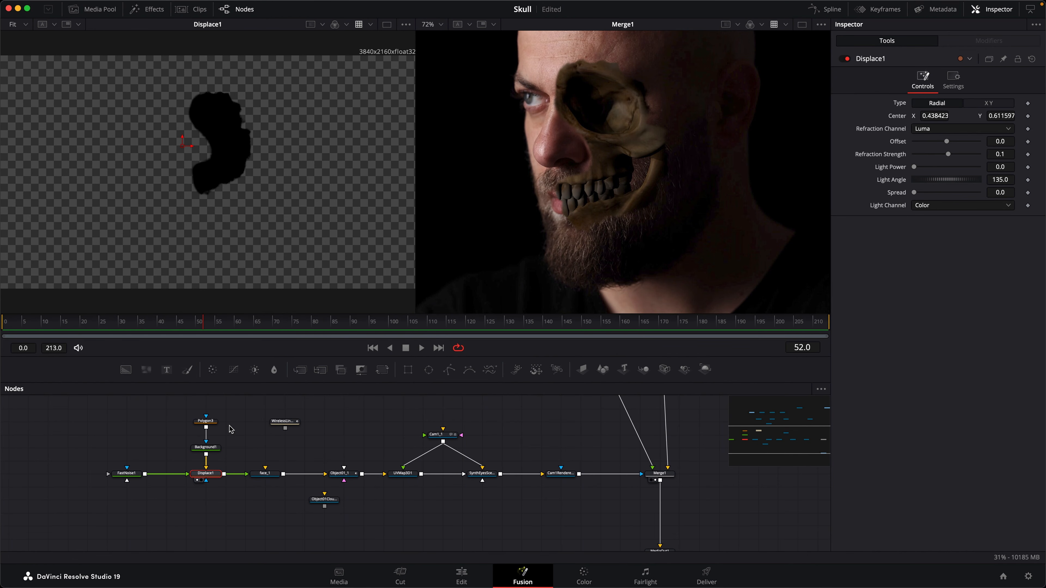
- Make room after the displaced mask nodes, insert a MatteControl node after Displace1 and connect a second FastNoise to it
left_click_drag(228, 410, 112, 505)
left_click_drag(207, 479, 128, 479)
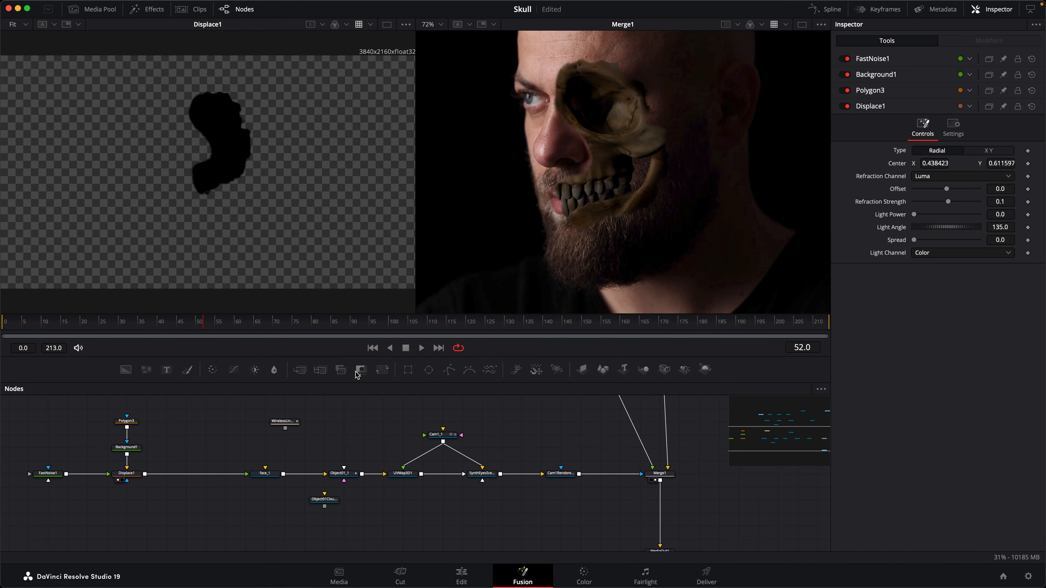
left_click_drag(361, 369, 199, 480)
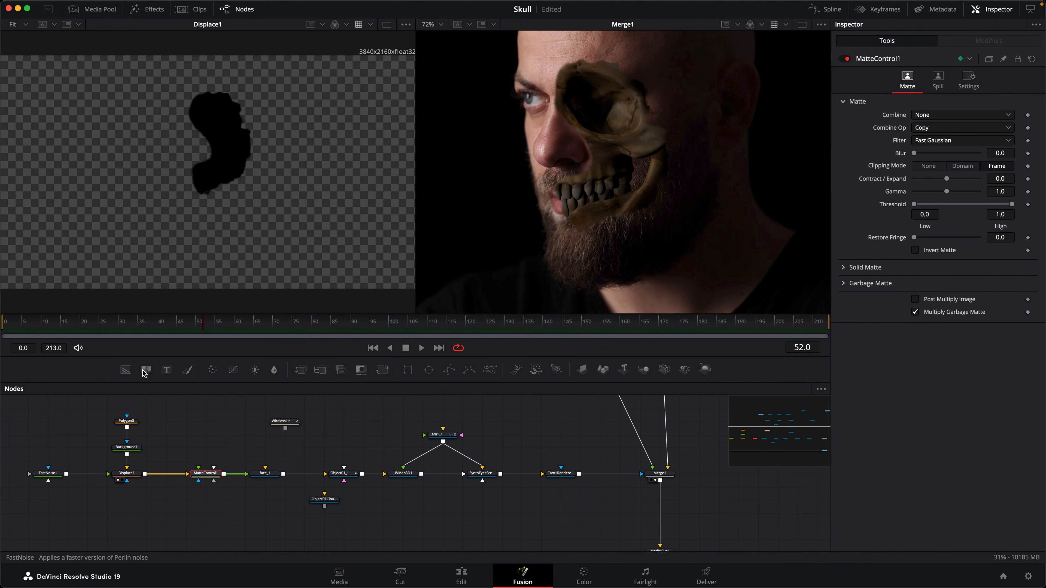
left_click_drag(148, 373, 271, 257)
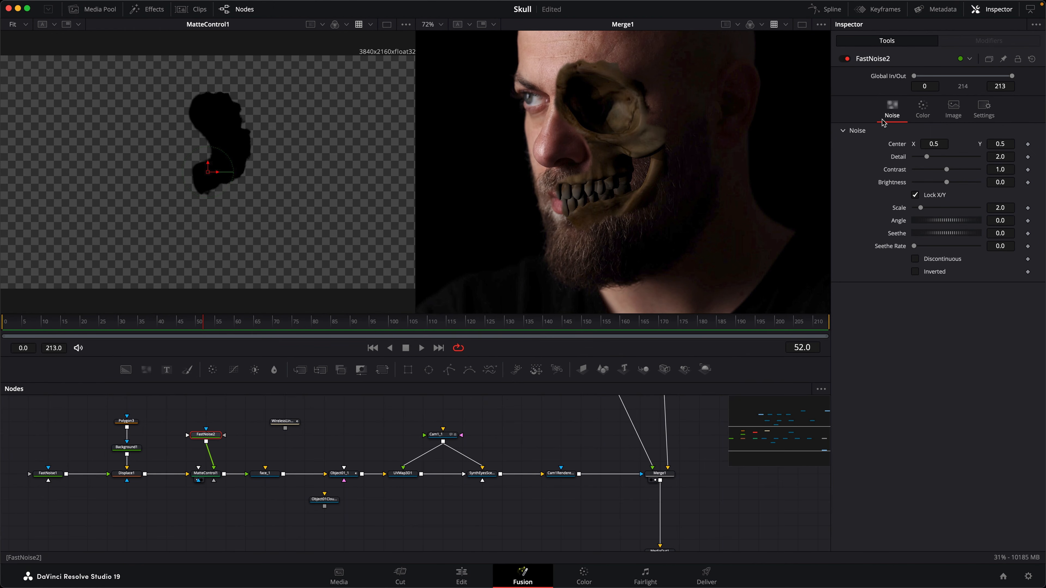
- Change FastNoise2's color type to a Radial gradient and view the noise output
left_click(925, 113)
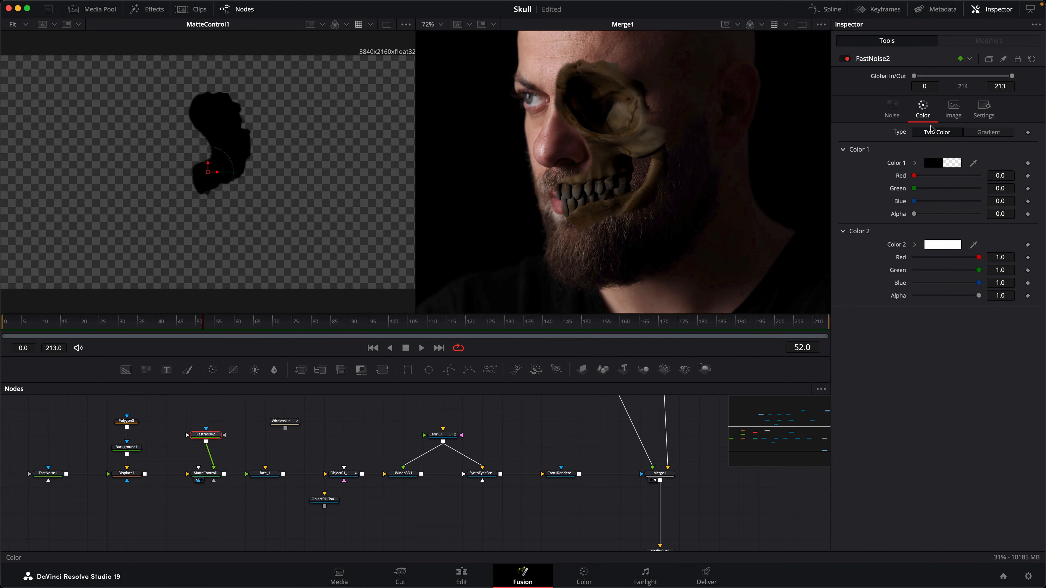
left_click(989, 132)
left_click(964, 164)
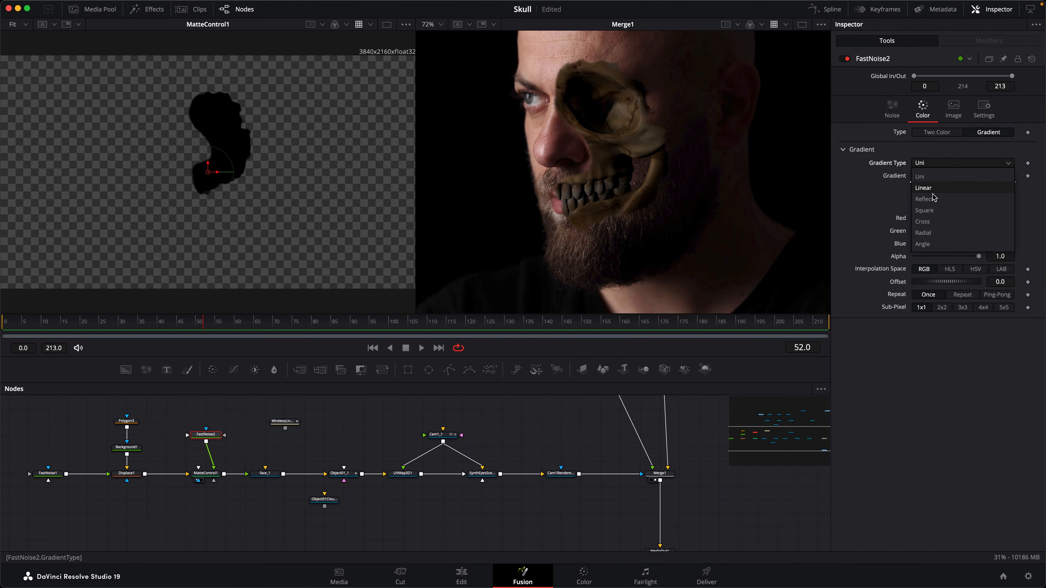
left_click(926, 236)
key("1")
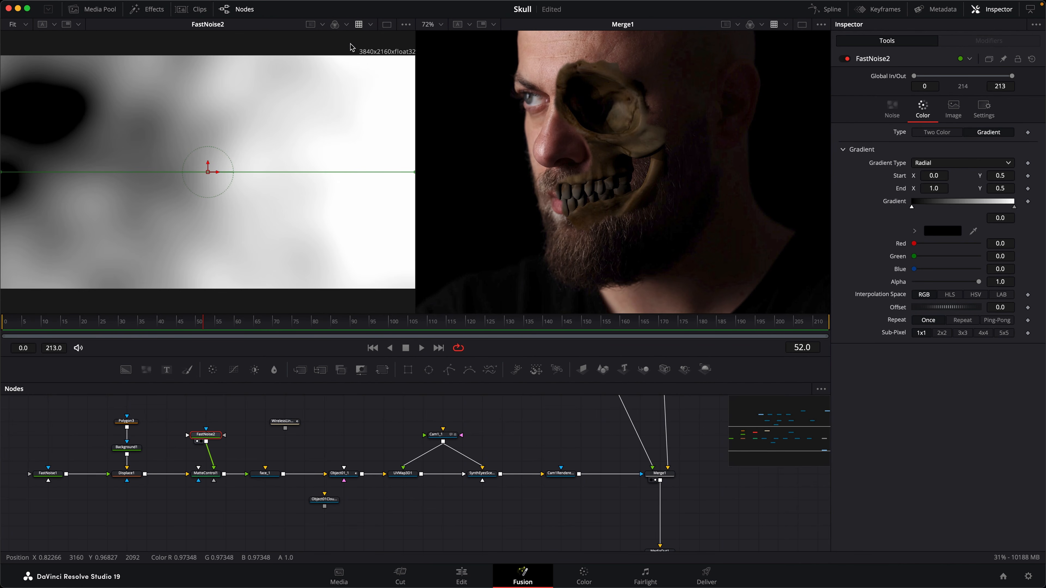
- Fit FastNoise2's radial gradient to the mask area, with start about X 0.534, Y 0.621 and end about X 0.581, Y 0.520
left_click(387, 24)
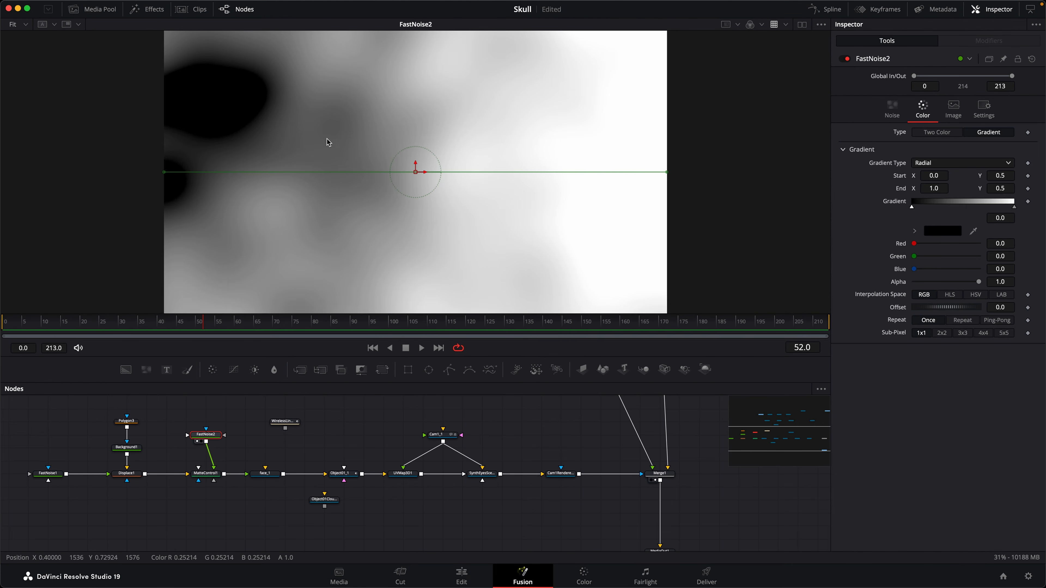
left_click_drag(165, 172, 432, 140)
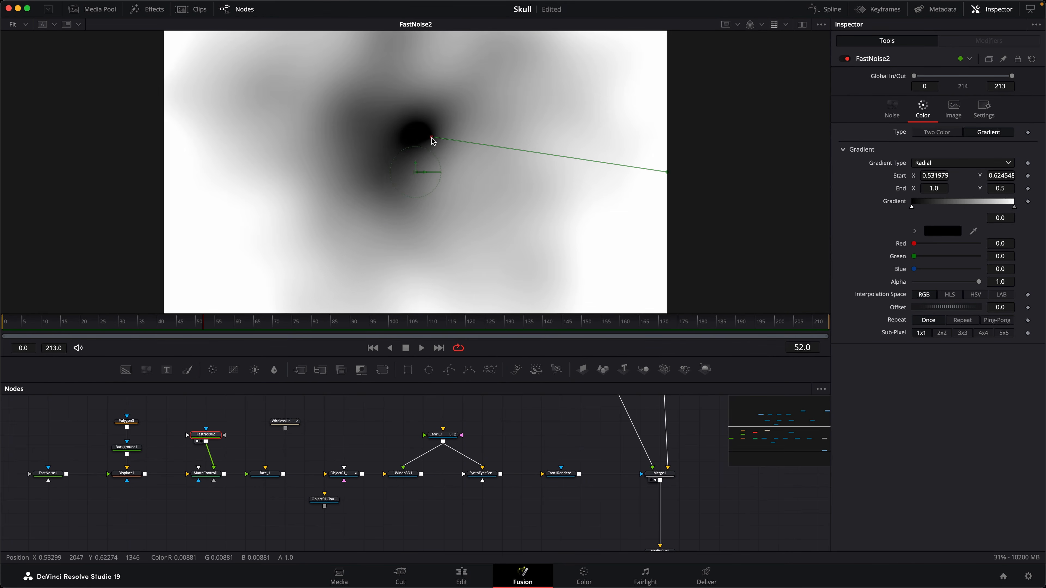
left_click_drag(667, 171, 458, 169)
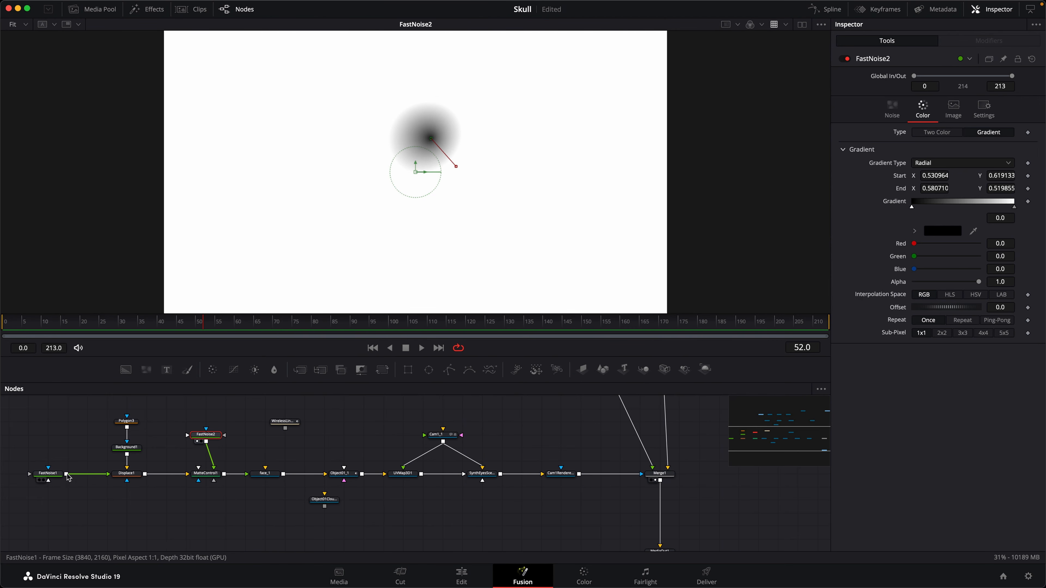
left_click(119, 480)
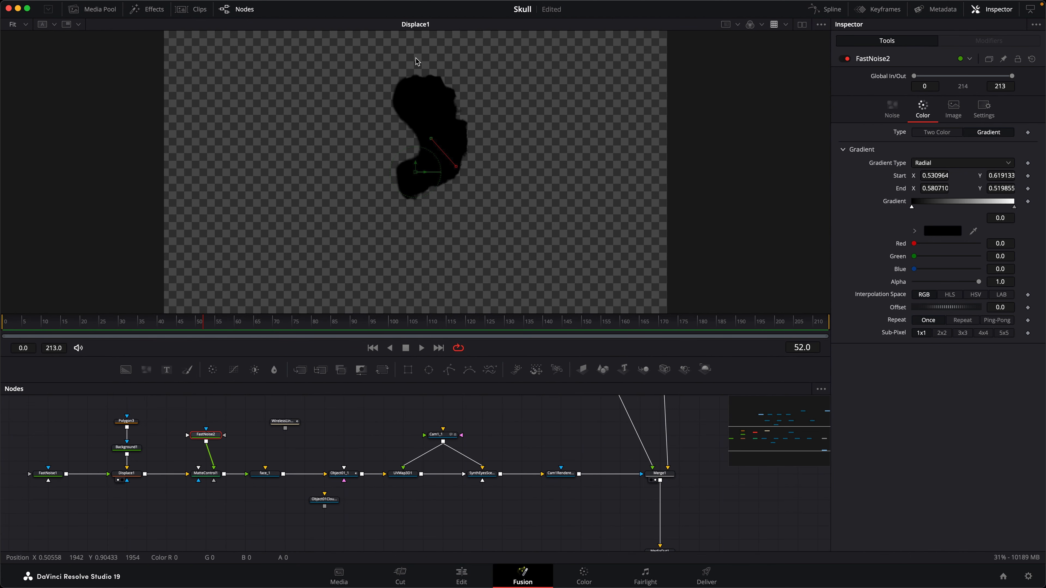
left_click(199, 480)
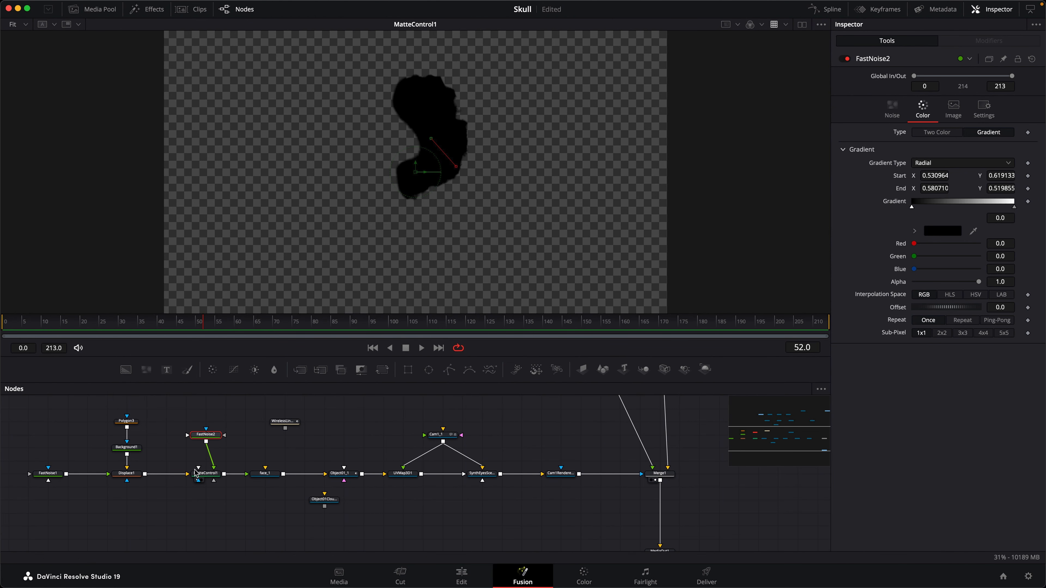
left_click(201, 441)
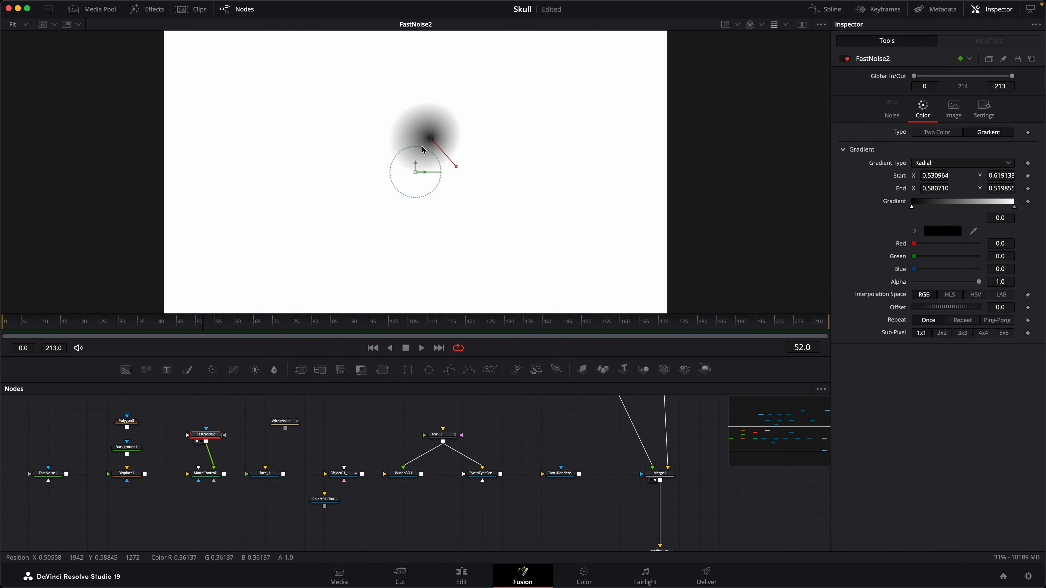
left_click_drag(434, 142, 433, 143)
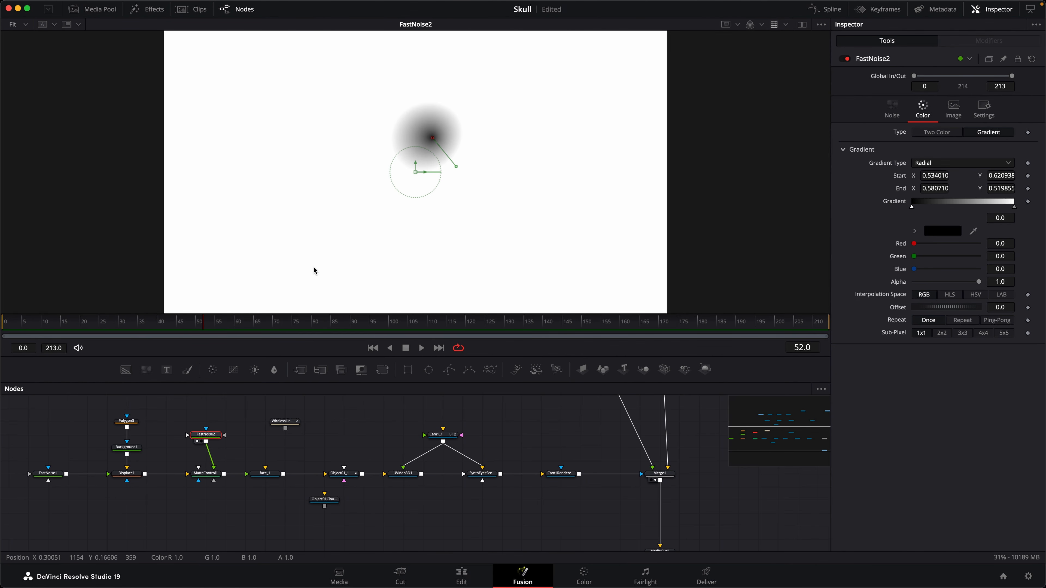
- Make the white end of FastNoise2's gradient fully transparent and set its noise to Detail 9.13, Contrast 3.41 and Scale about 13.86
left_click(1014, 207)
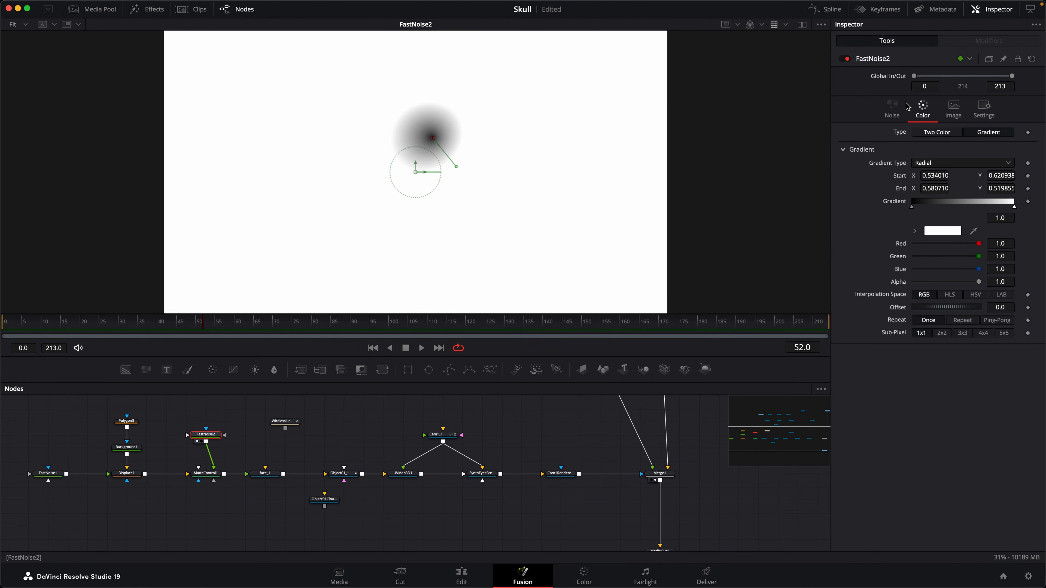
left_click_drag(979, 282, 914, 281)
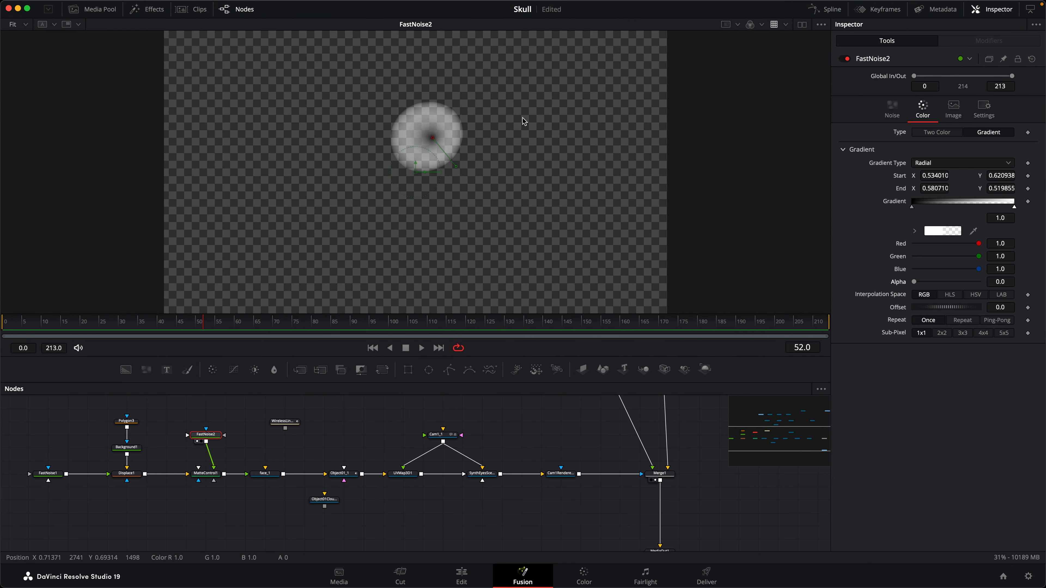
left_click(892, 109)
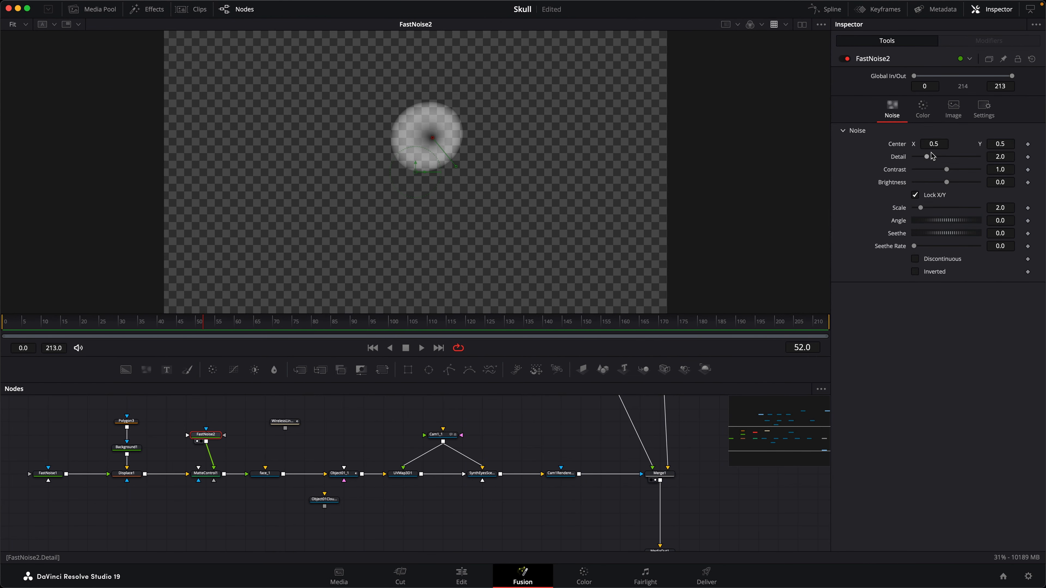
left_click_drag(928, 157, 966, 170)
left_click_drag(920, 207, 960, 206)
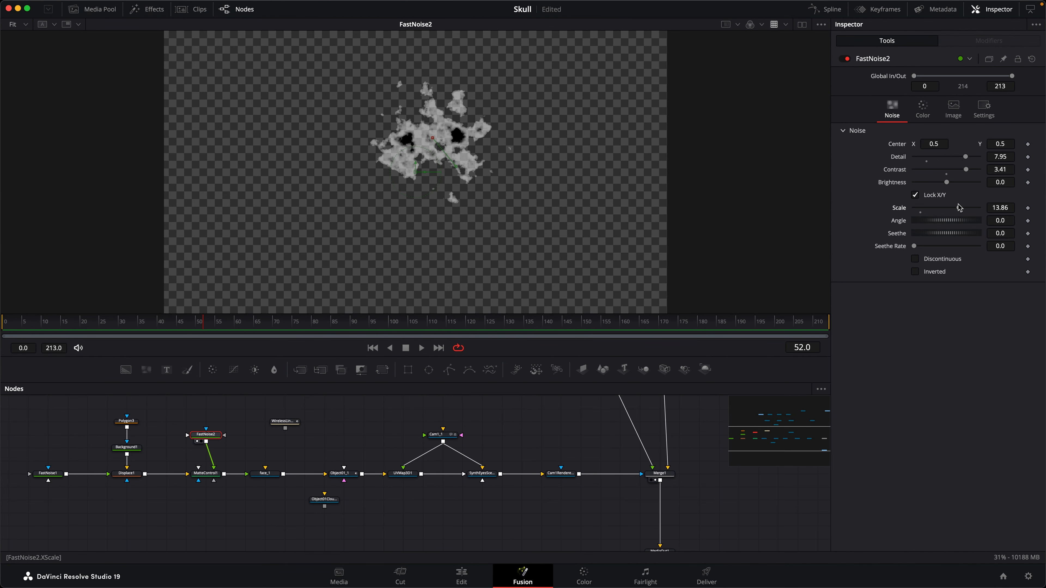
left_click_drag(966, 157, 967, 169)
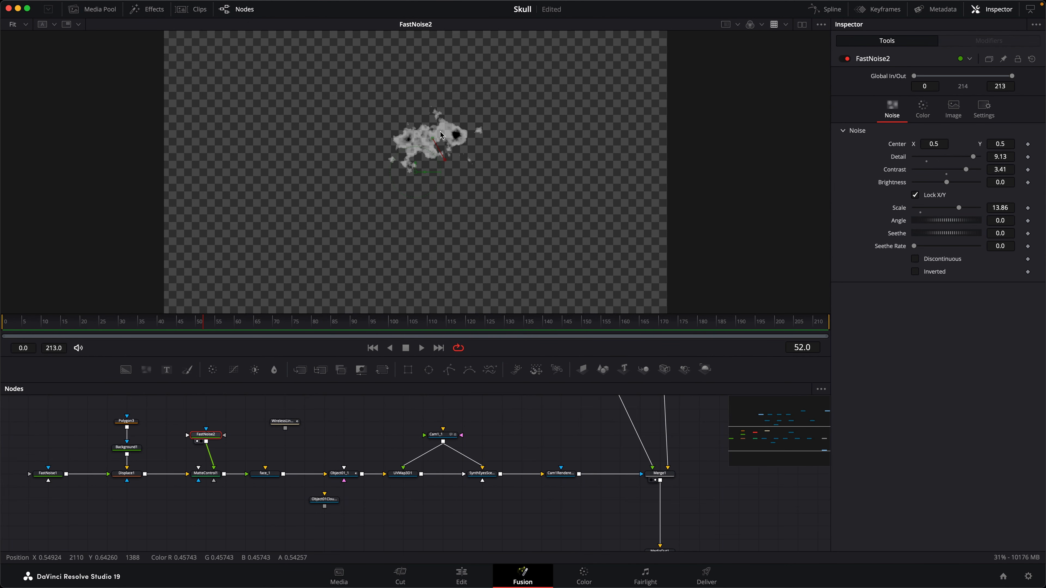
- Test different gradient Offset values on FastNoise2 and reset the offset to 0
left_click(924, 109)
mouse_move(961, 310)
left_mouse_down()
mouse_move(1023, 310)
mouse_move(941, 312)
mouse_move(976, 312)
mouse_move(951, 315)
left_mouse_up()
double_click(951, 313)
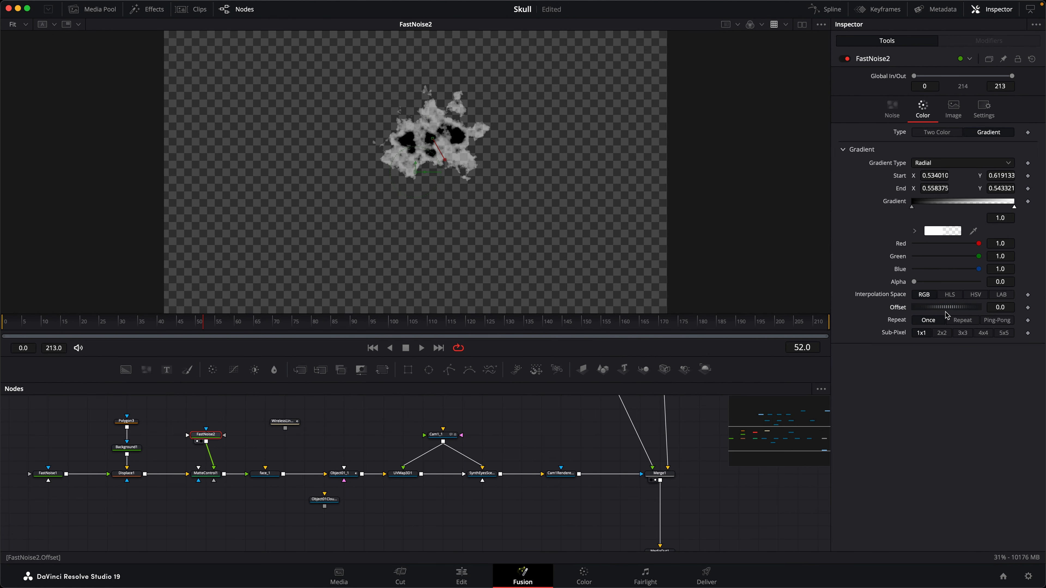
- View MatteControl1 and set it to Combine Alpha with the Minimum combine operation
left_click_drag(211, 478, 432, 143)
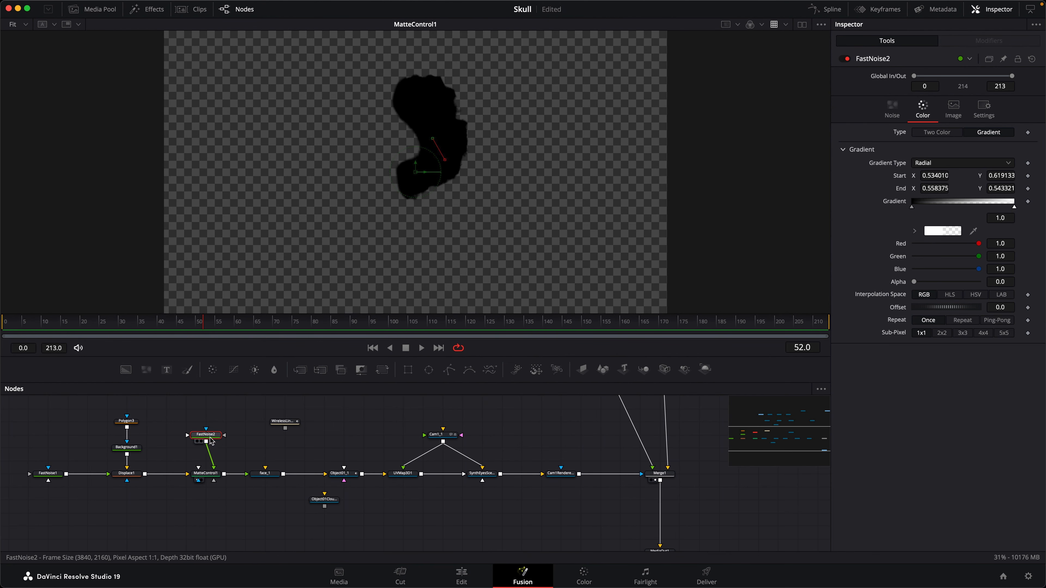
key("1")
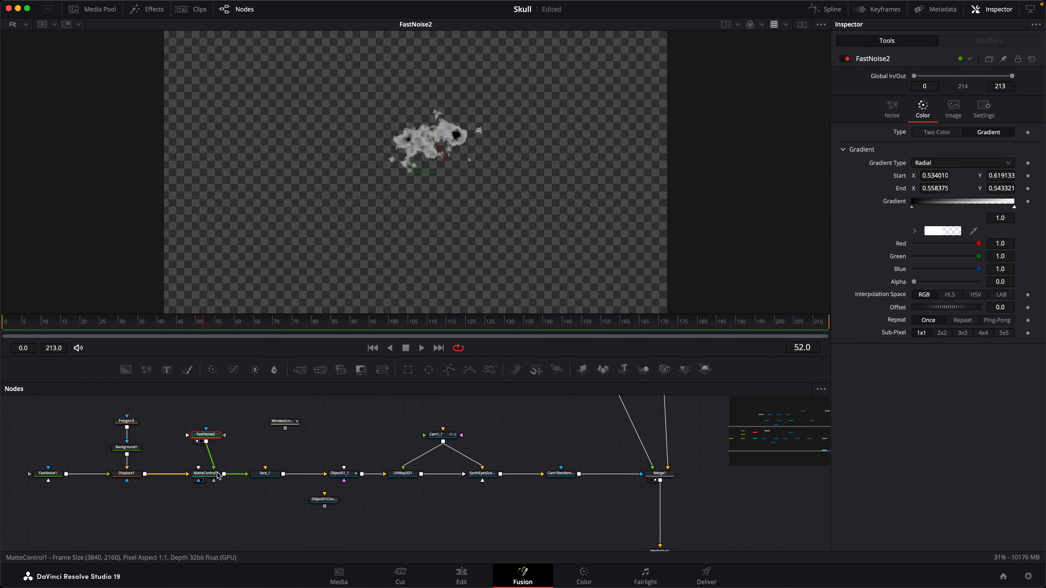
left_click(198, 480)
left_click(206, 474)
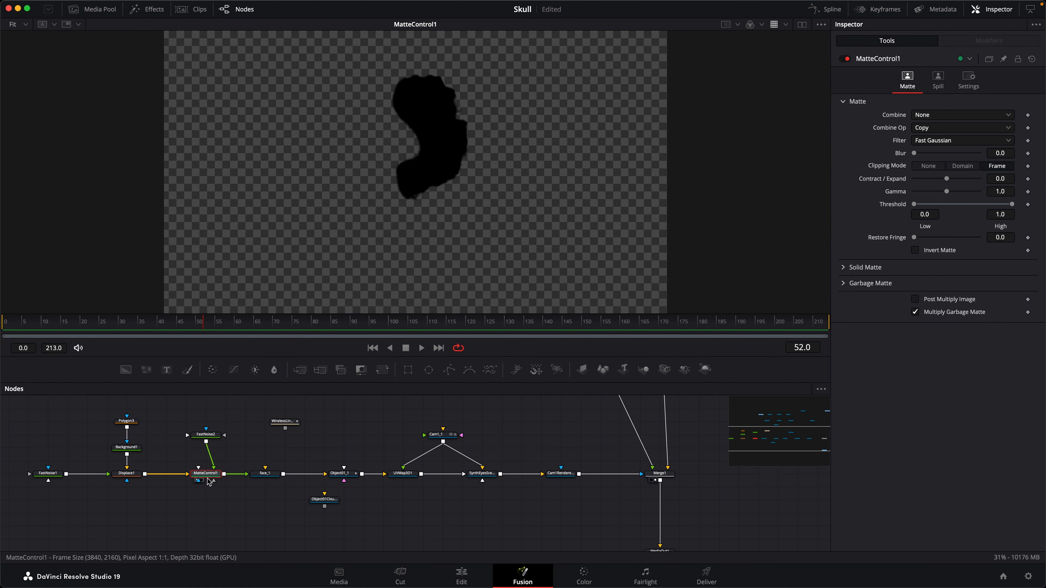
left_click(943, 115)
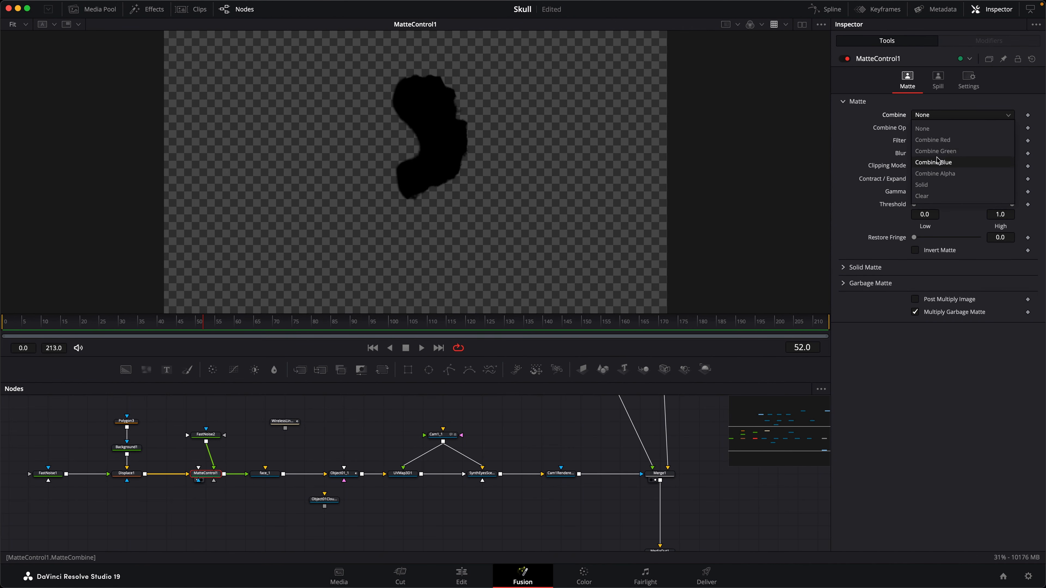
left_click(932, 175)
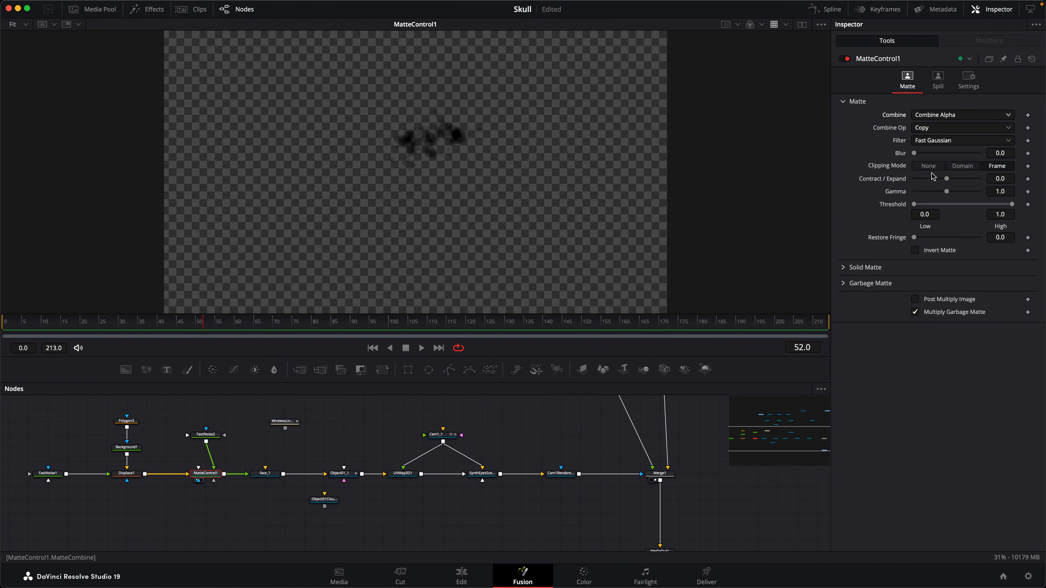
left_click(946, 129)
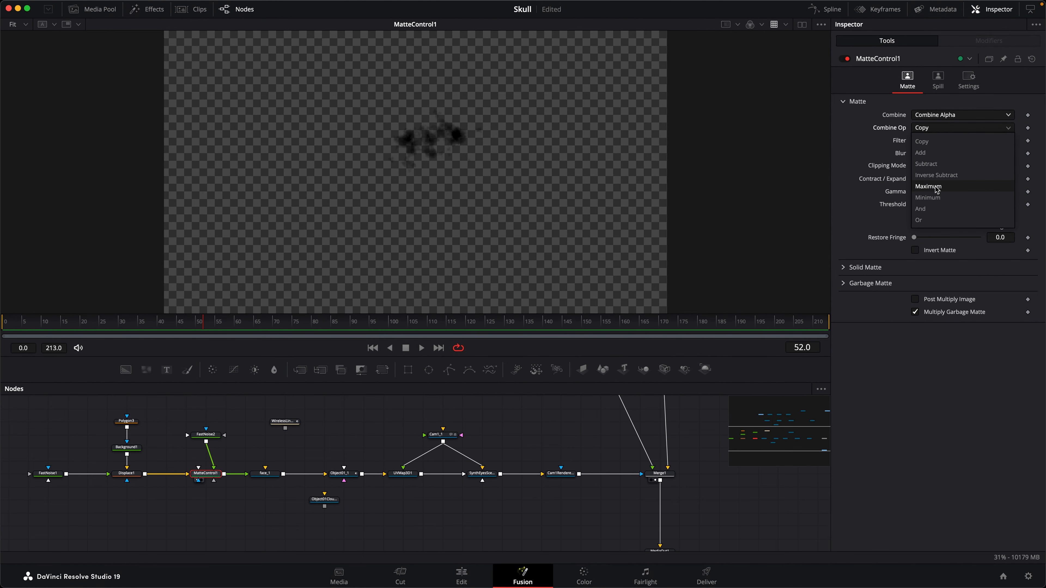
left_click(933, 199)
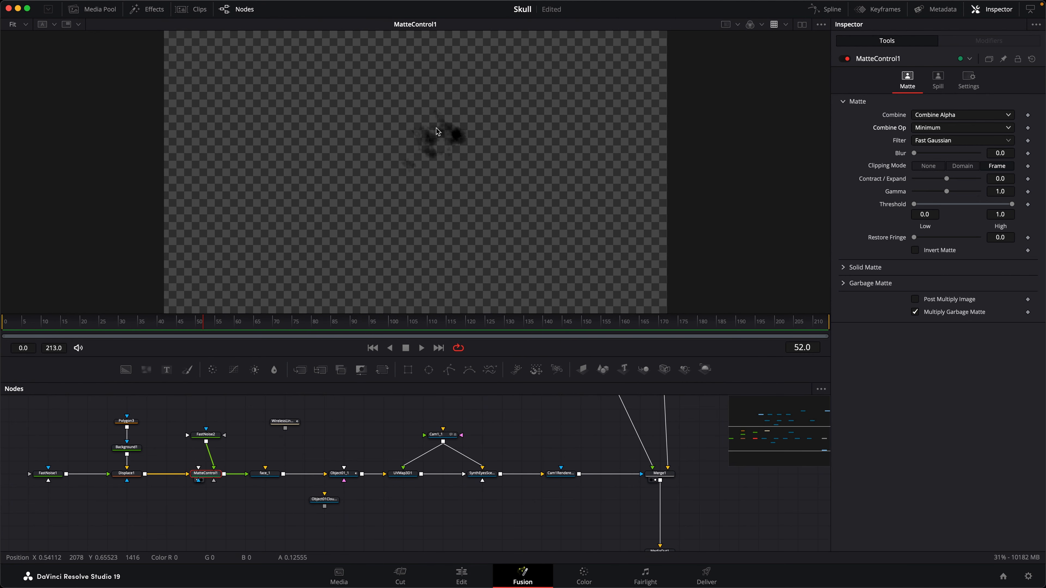
- Preview the combined matte with FastNoise2's gradient Offset raised to about 1.1, and reset the offset to 0
left_click(210, 436)
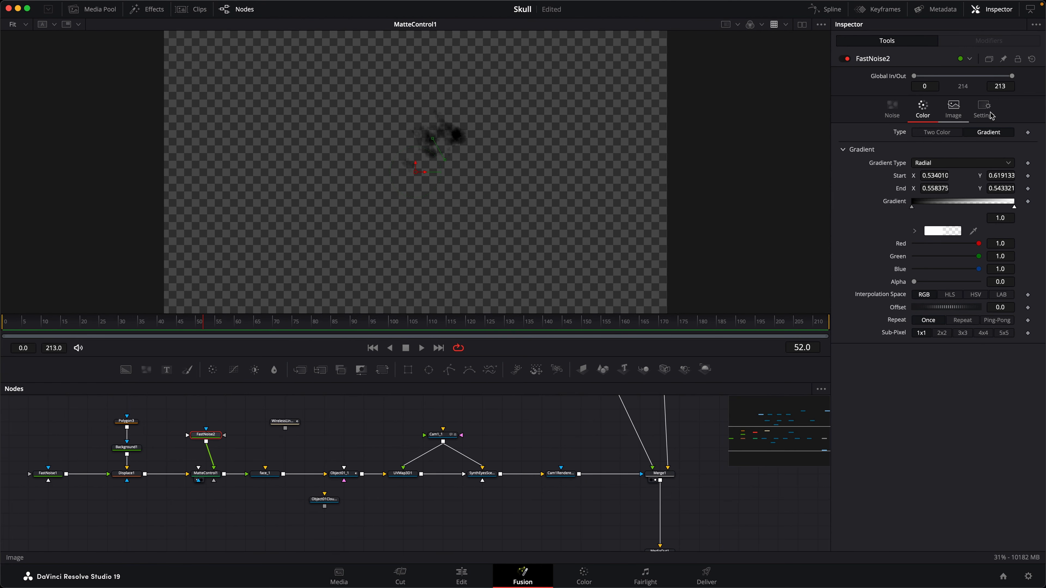
left_click(208, 474)
left_click(218, 439)
mouse_move(952, 310)
left_mouse_down()
mouse_move(921, 314)
mouse_move(964, 312)
mouse_move(906, 319)
mouse_move(1043, 303)
mouse_move(908, 316)
mouse_move(959, 308)
left_mouse_up()
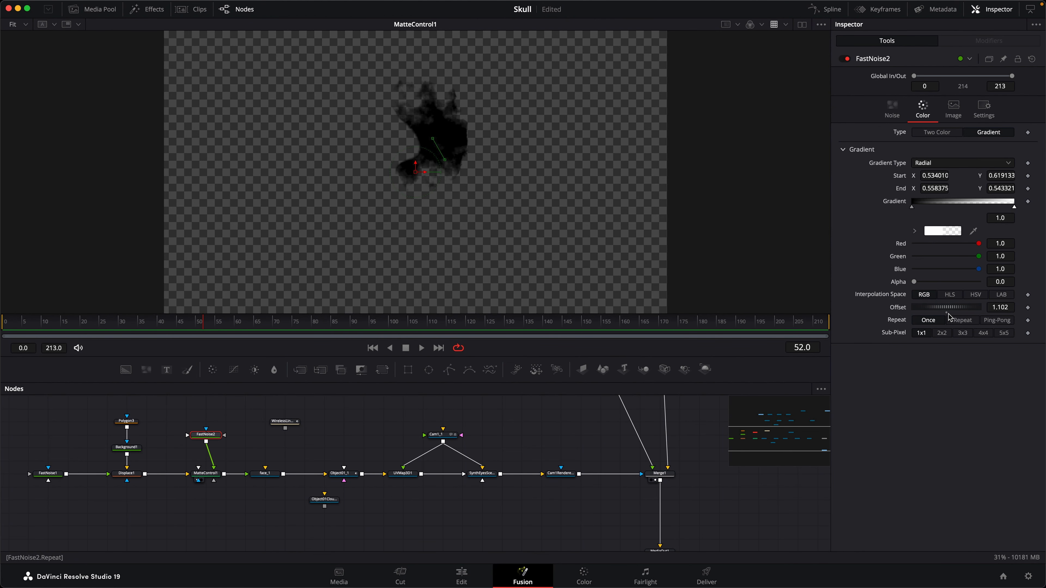
double_click(897, 307)
- Animate FastNoise2's gradient Offset with keyframes of -1.268 at frame 0 and 3.32 at frame 213
left_click(372, 348)
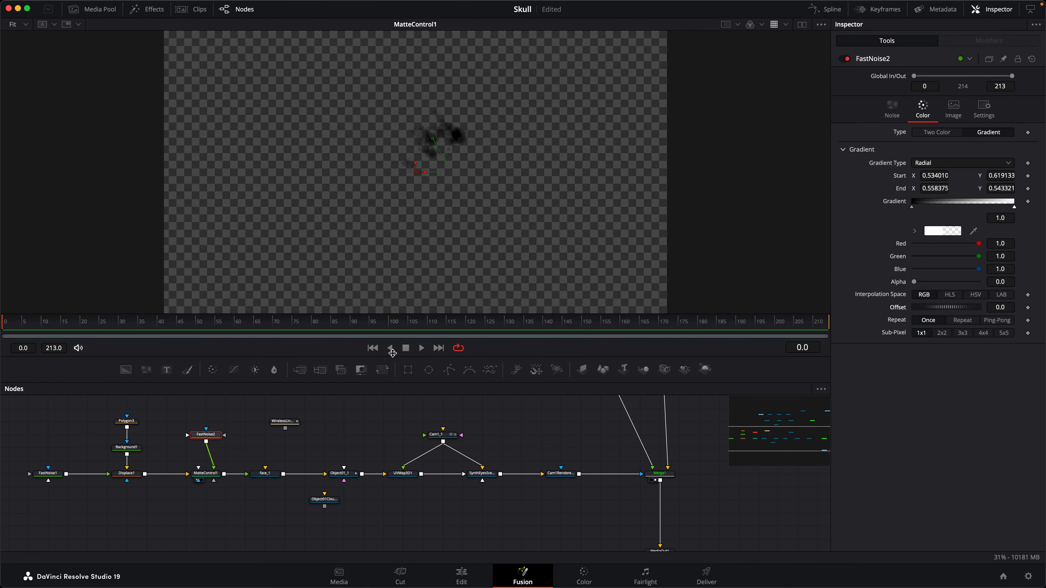
left_click_drag(980, 310, 952, 311)
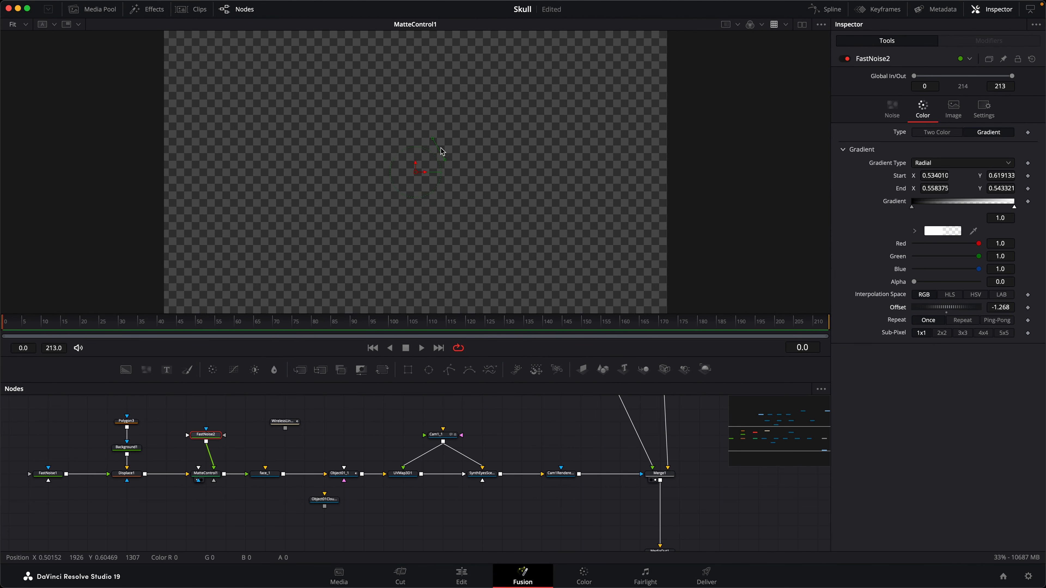
left_click(1028, 307)
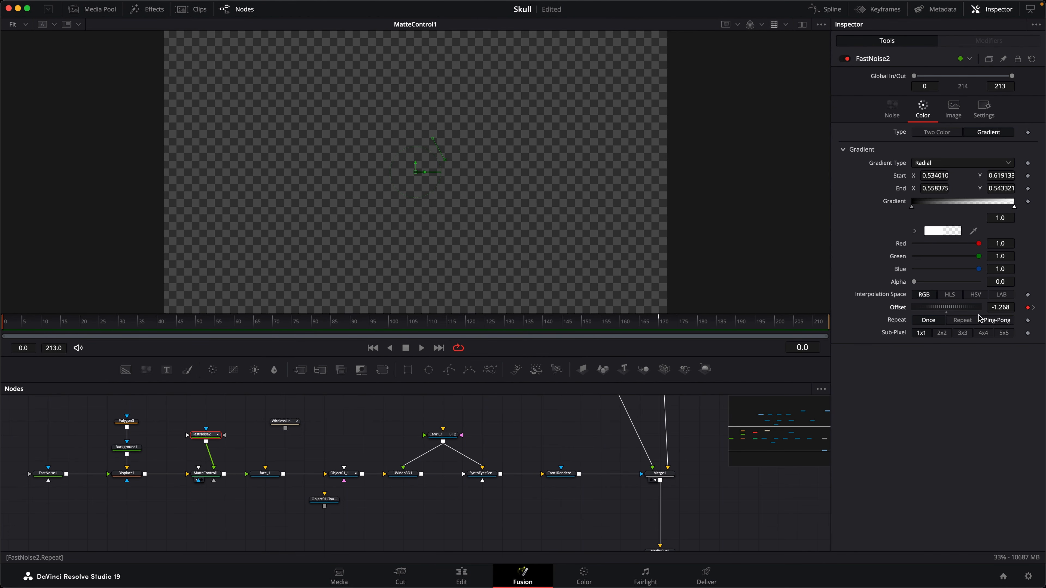
left_click_drag(652, 323, 855, 328)
left_click_drag(962, 310, 1028, 304)
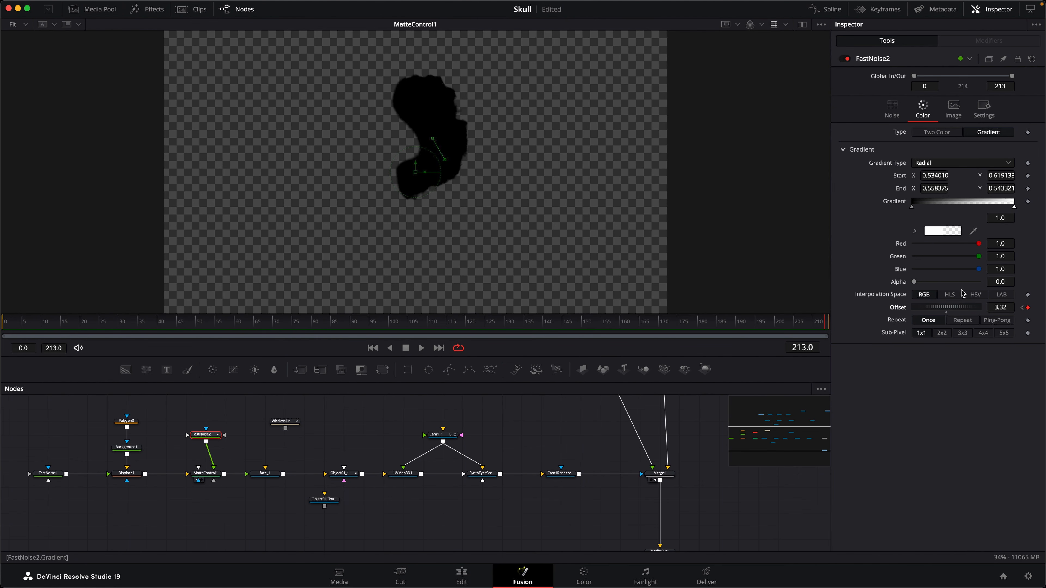
- Scrub through the animated matte from frame 0, and check the skull reveal in Merge1 up to frame 70
left_click(372, 348)
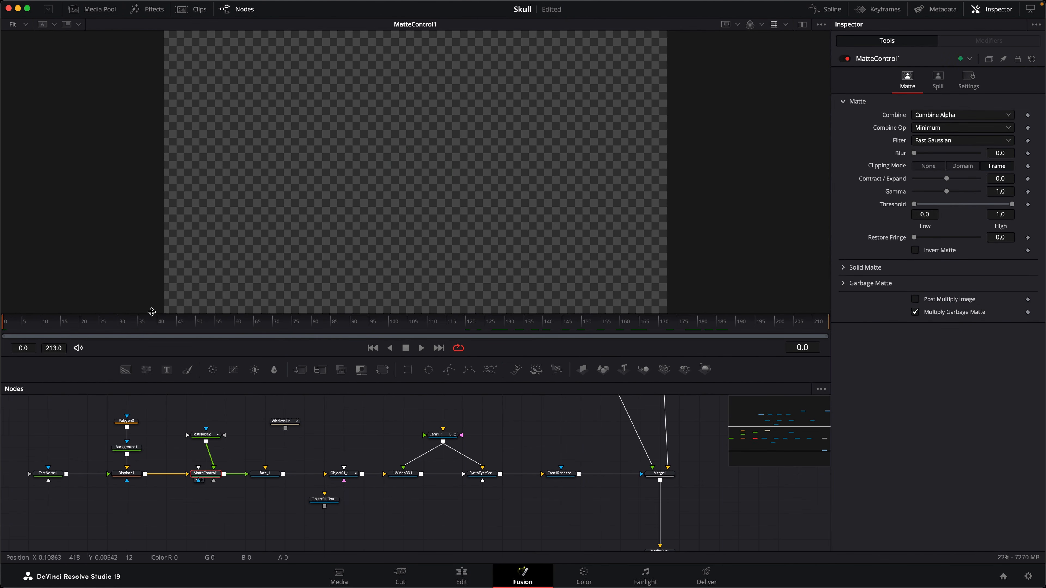
left_click_drag(20, 325, 639, 335)
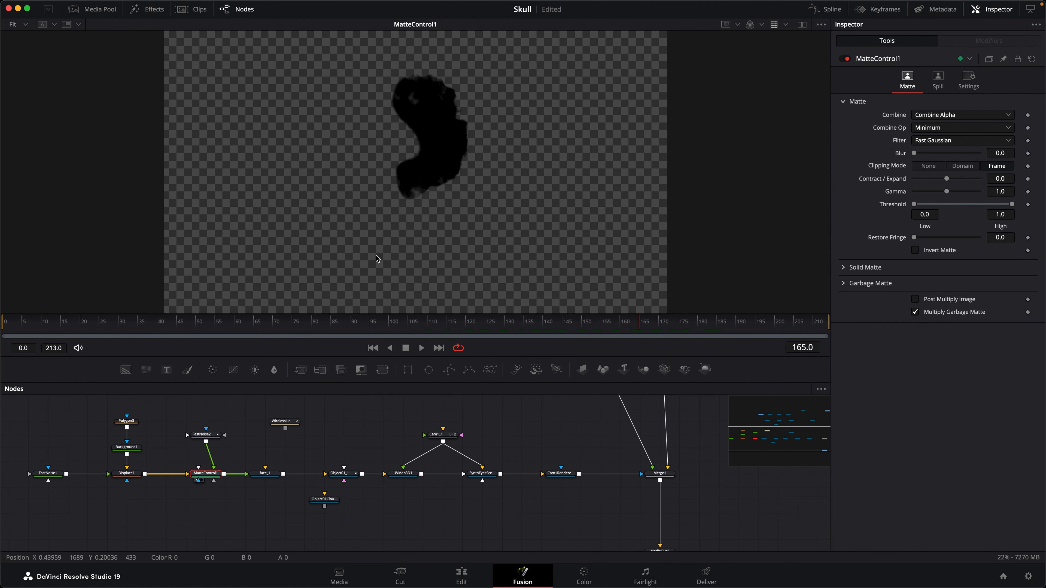
left_click(373, 349)
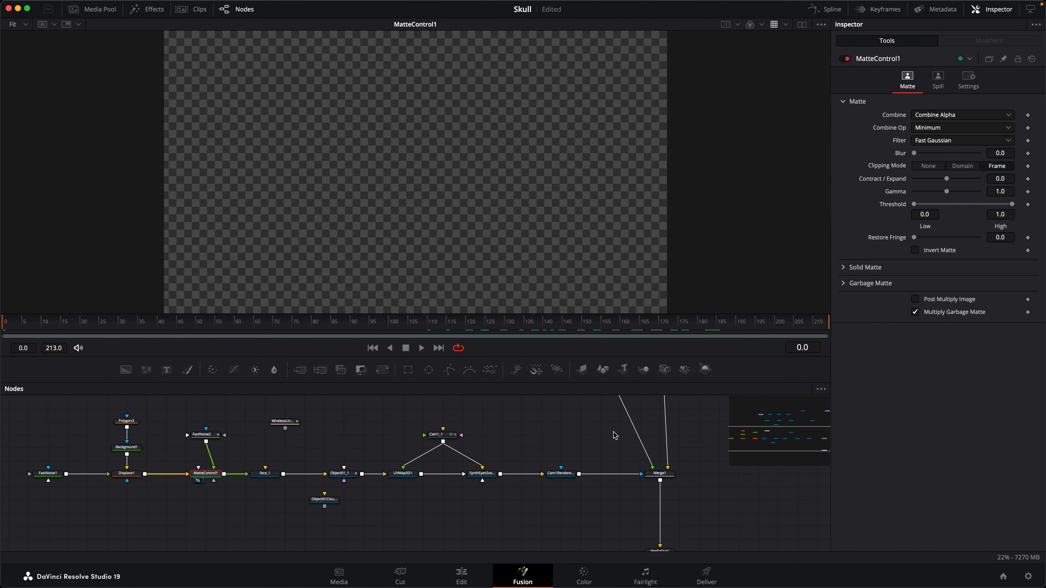
left_click(654, 480)
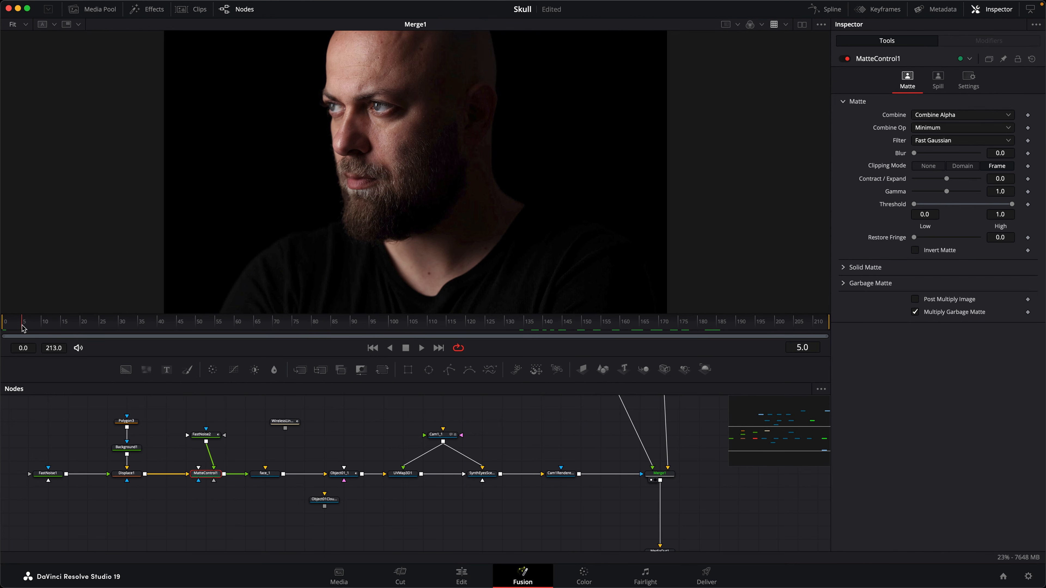
left_click_drag(23, 327, 273, 326)
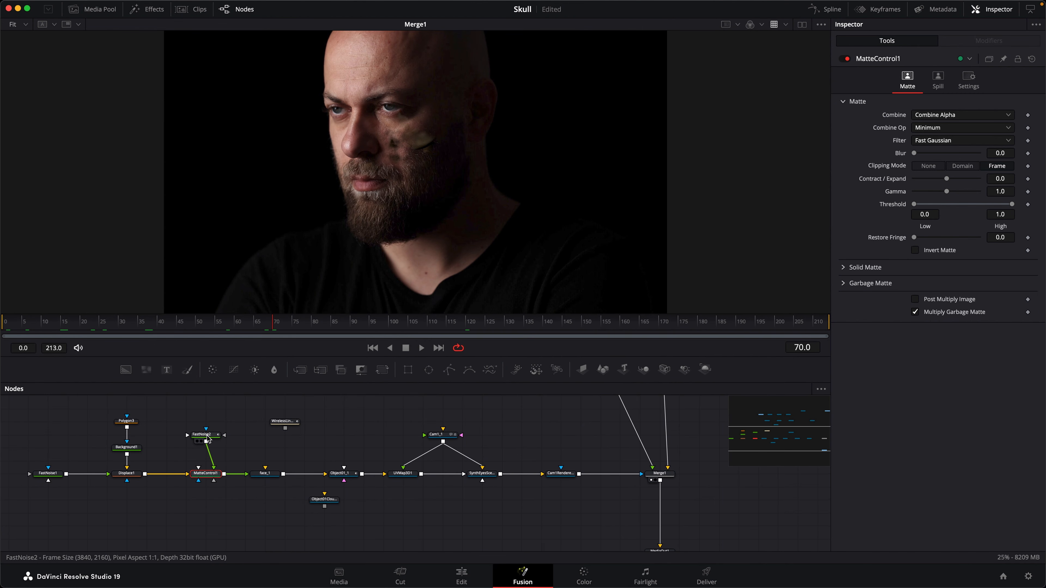
- Split the display into two viewers, showing FastNoise2 in one and Merge1 in the other, with FastNoise2 selected for editing
left_click(802, 24)
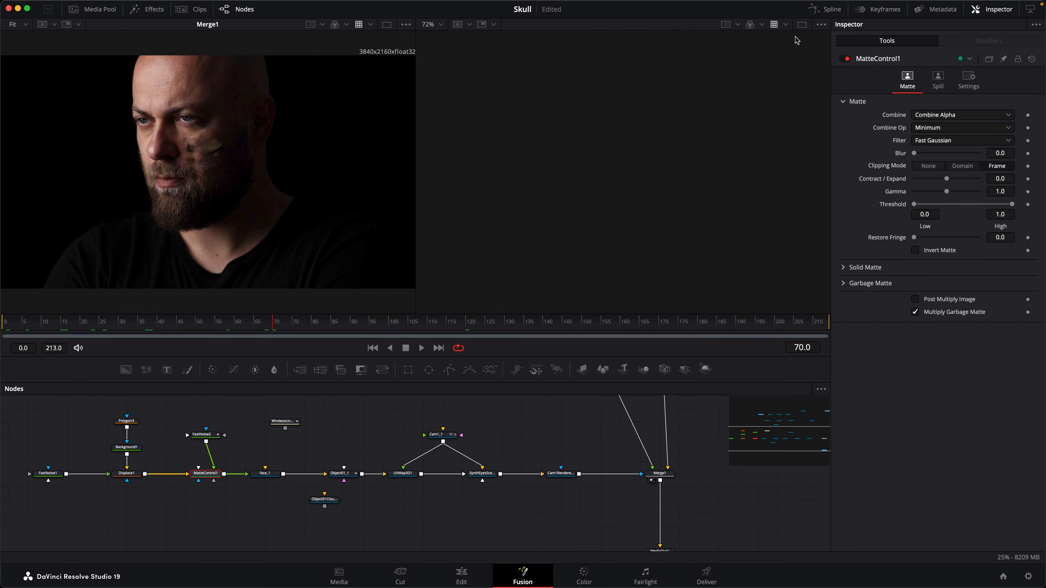
left_click_drag(659, 473, 692, 212)
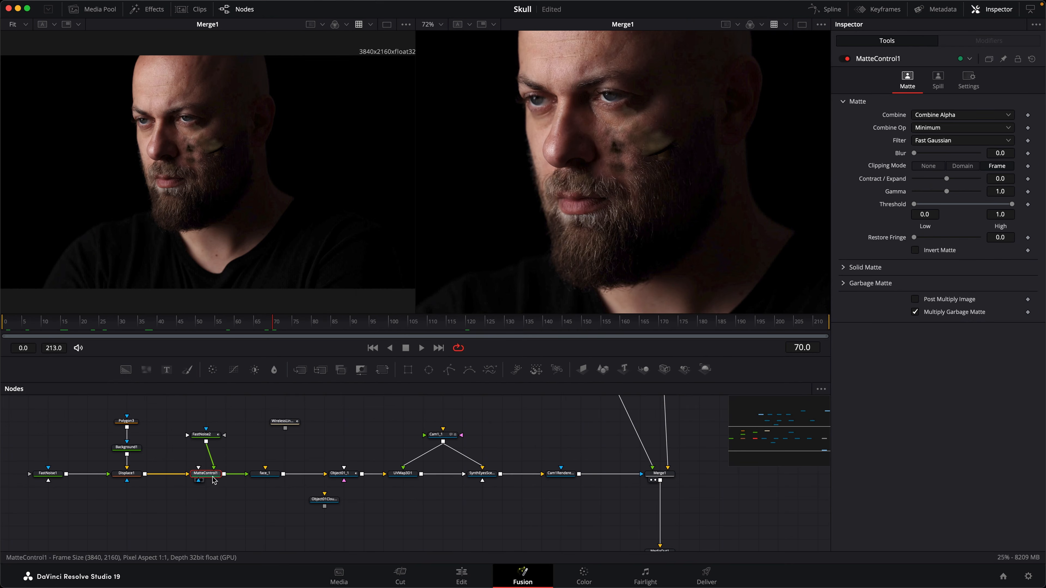
left_click(197, 441)
left_click(204, 434)
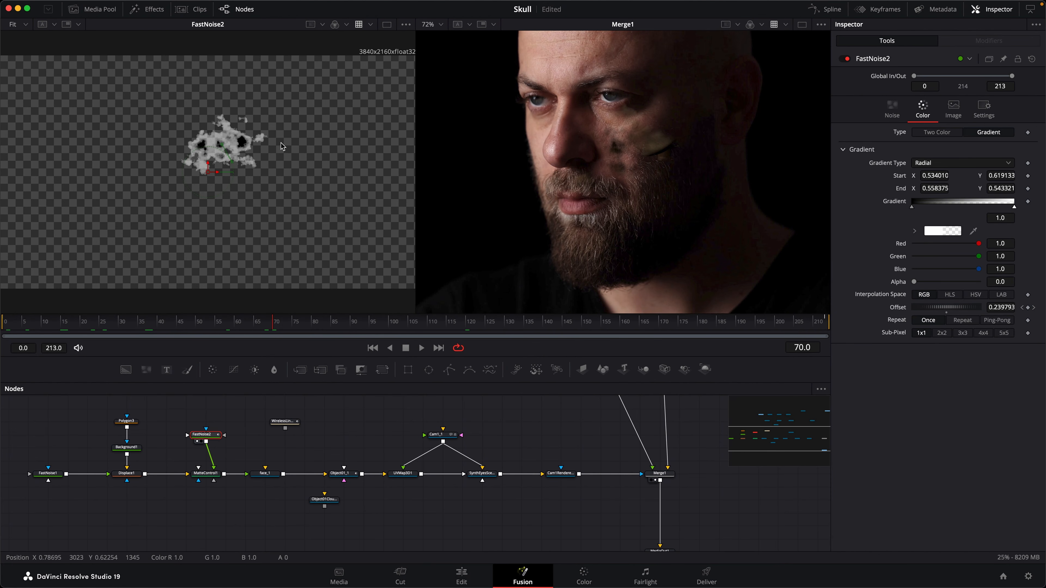
- Reposition FastNoise2's radial gradient to start about X 0.538, Y 0.654 and end about X 0.554, Y 0.606, checking the reveal at several frames
scroll(214, 184, "up", 2)
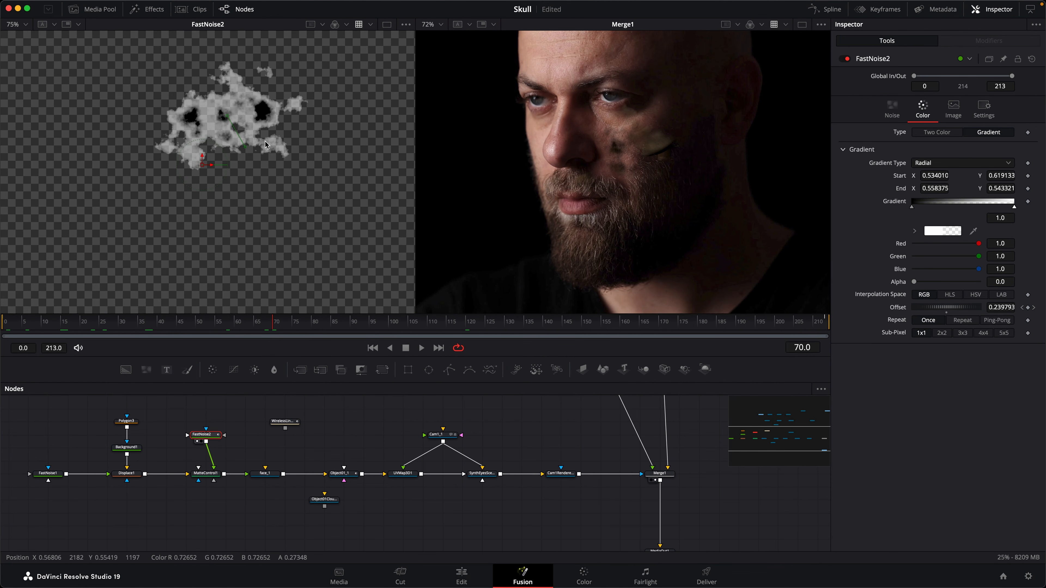
left_click_drag(247, 151, 233, 133)
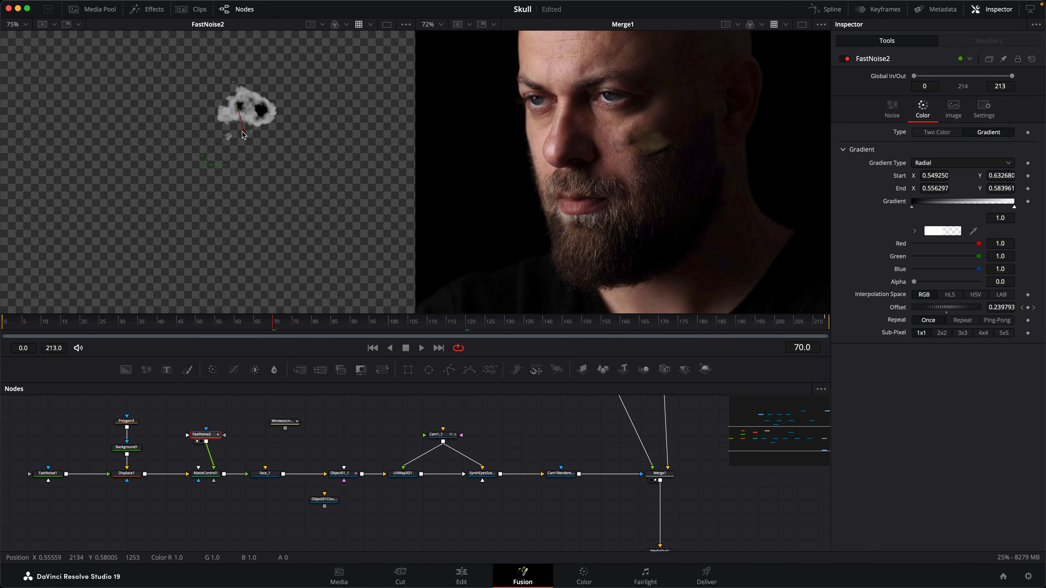
left_click_drag(245, 325, 493, 330)
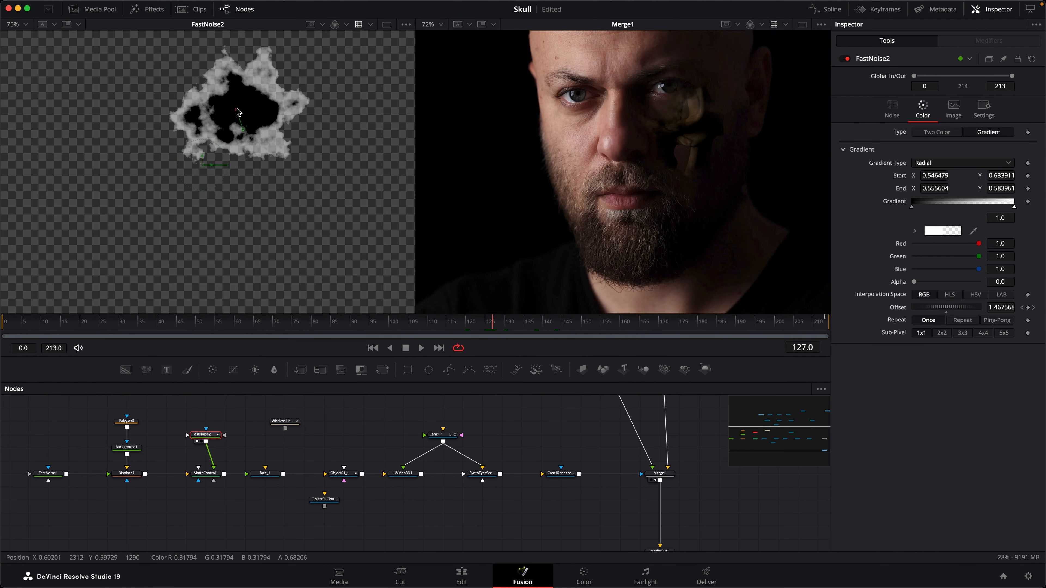
mouse_move(239, 110)
left_mouse_down()
mouse_move(230, 110)
mouse_move(245, 124)
left_mouse_up()
left_click(373, 326)
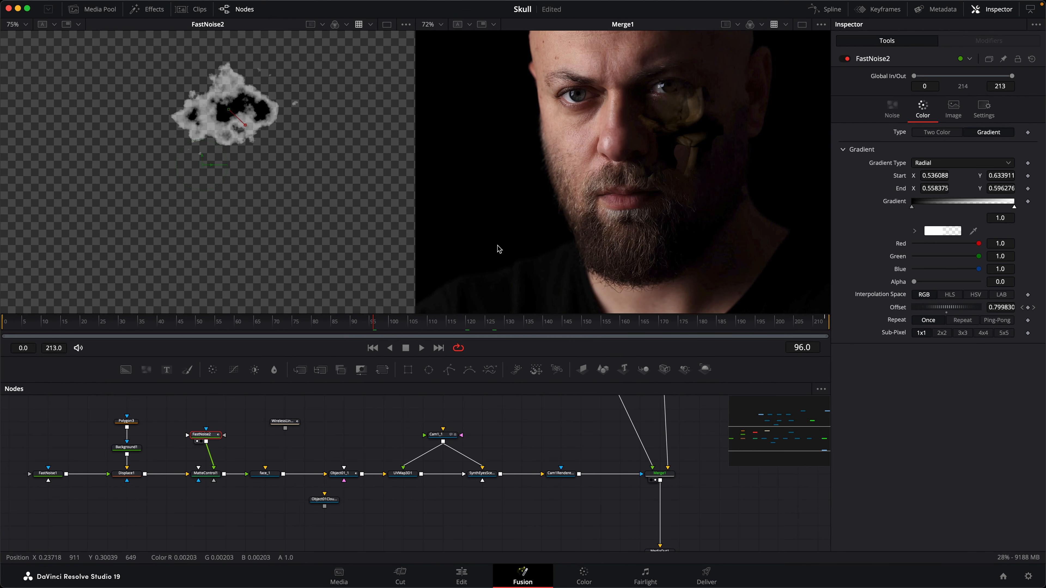
left_click_drag(360, 326, 232, 325)
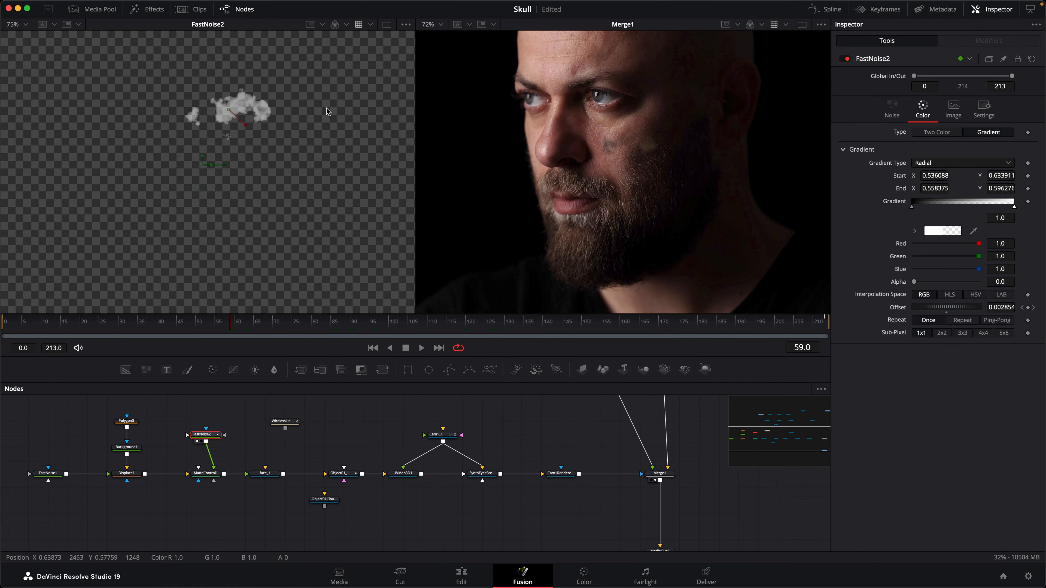
left_click_drag(158, 323, 240, 311)
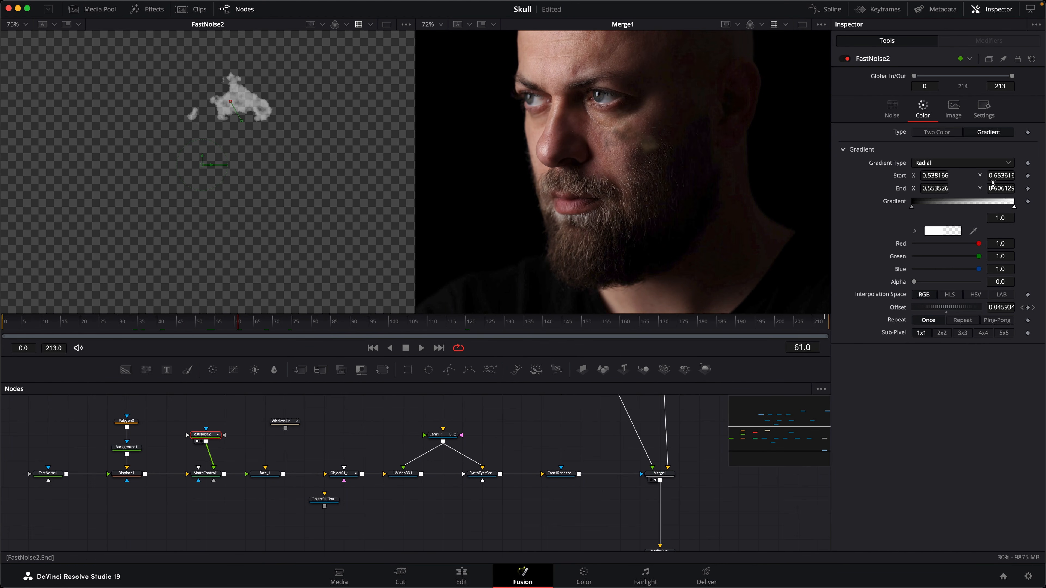
- Set FastNoise2's noise Scale to about 13.54 and Seethe to about -0.275, and check the reveal at frame 91
left_click(892, 110)
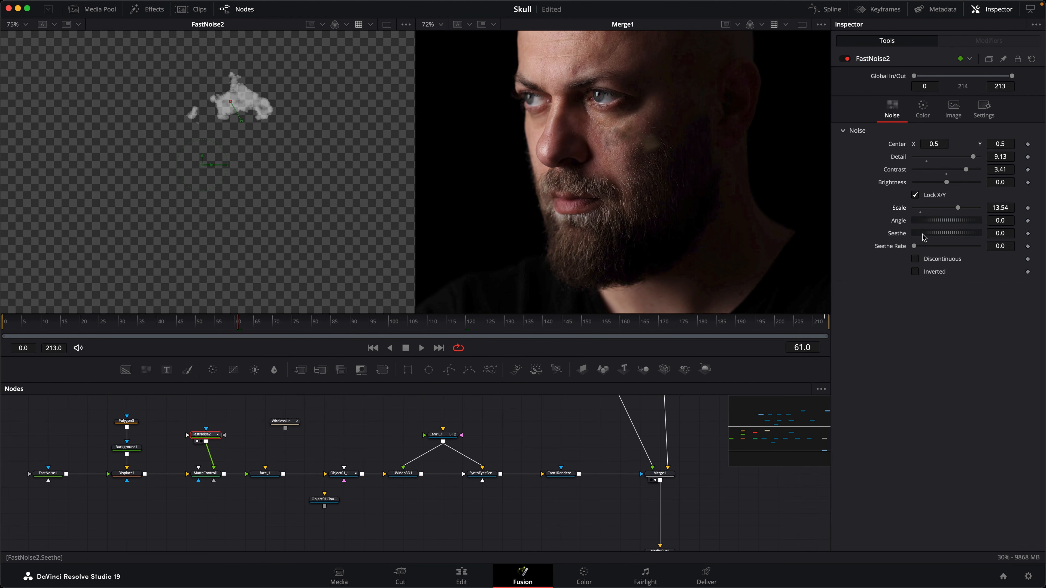
left_click_drag(954, 233, 939, 234)
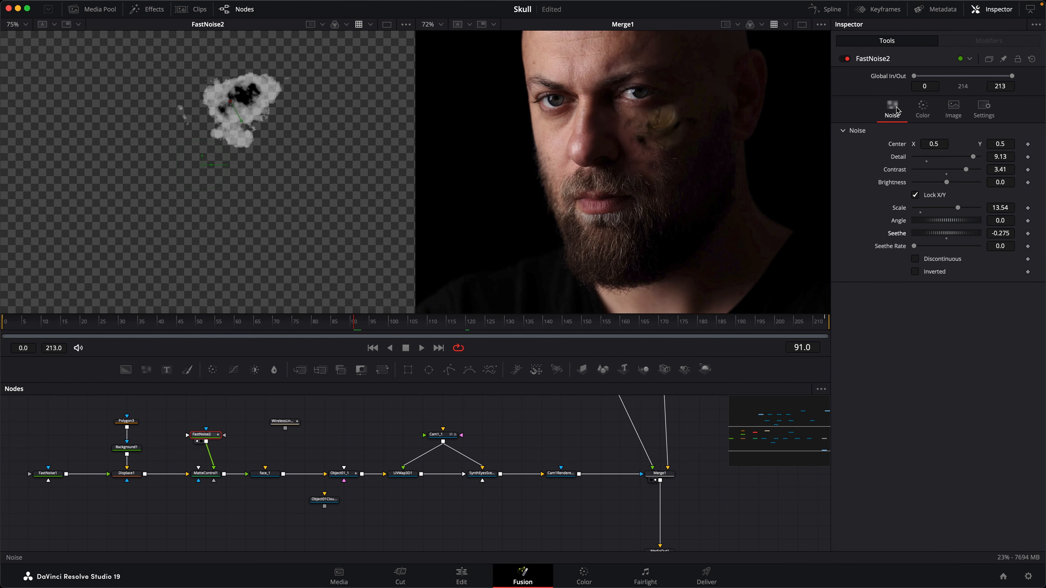
- Set FastNoise2's Contrast to 2.52 and check the matte in MatteControl1 and the reveal in Merge1 at frames 89 and 213
left_click(956, 171)
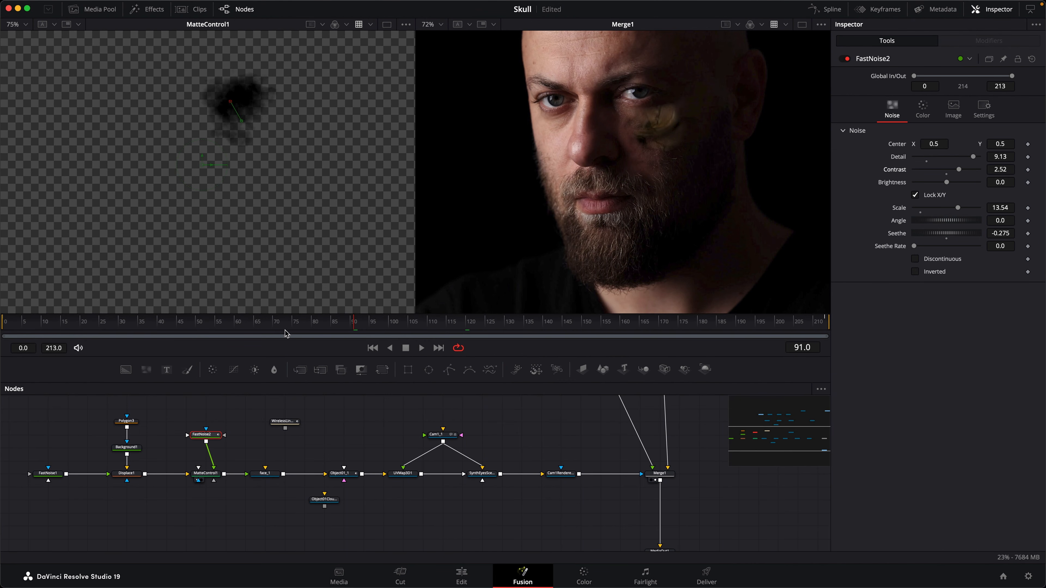
mouse_move(362, 325)
left_mouse_down()
mouse_move(387, 327)
mouse_move(344, 329)
left_mouse_up()
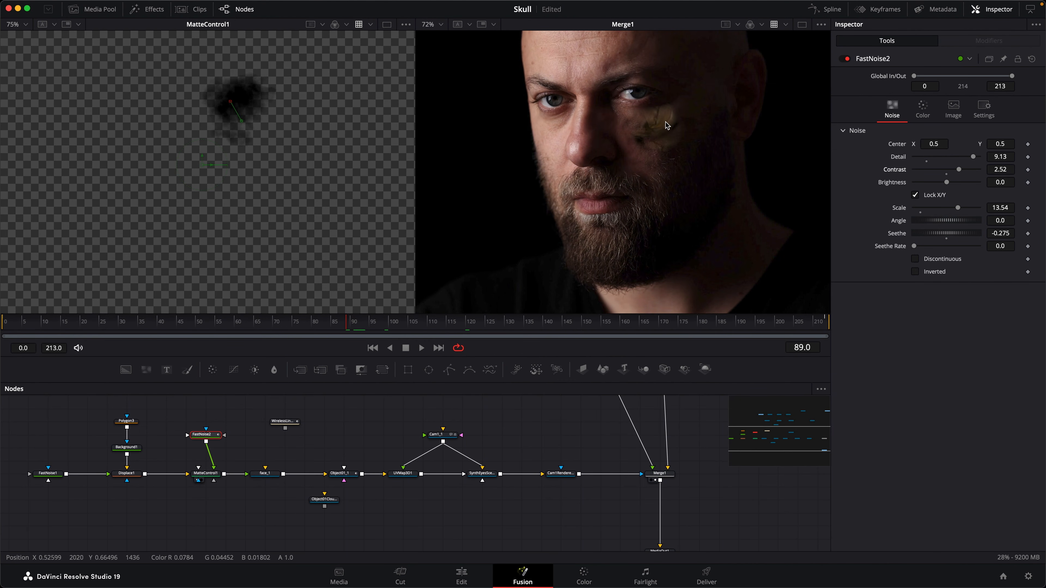
left_click_drag(392, 325, 827, 332)
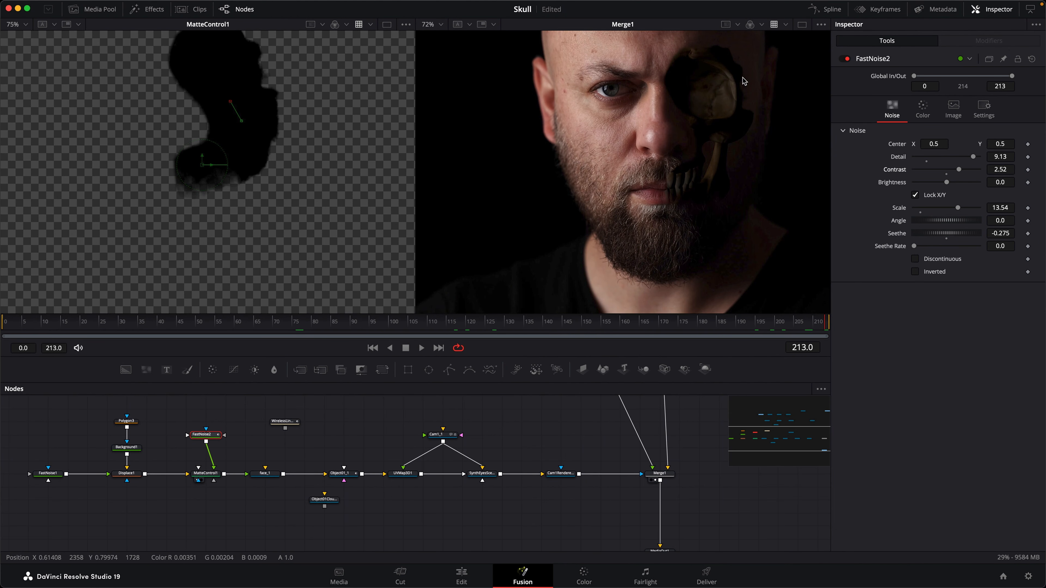
- Show SynthEyesScene in the viewer beside Merge1 and shift the spotlight sideways in the 3D scene to relight the skull
scroll(445, 482, "down", 3)
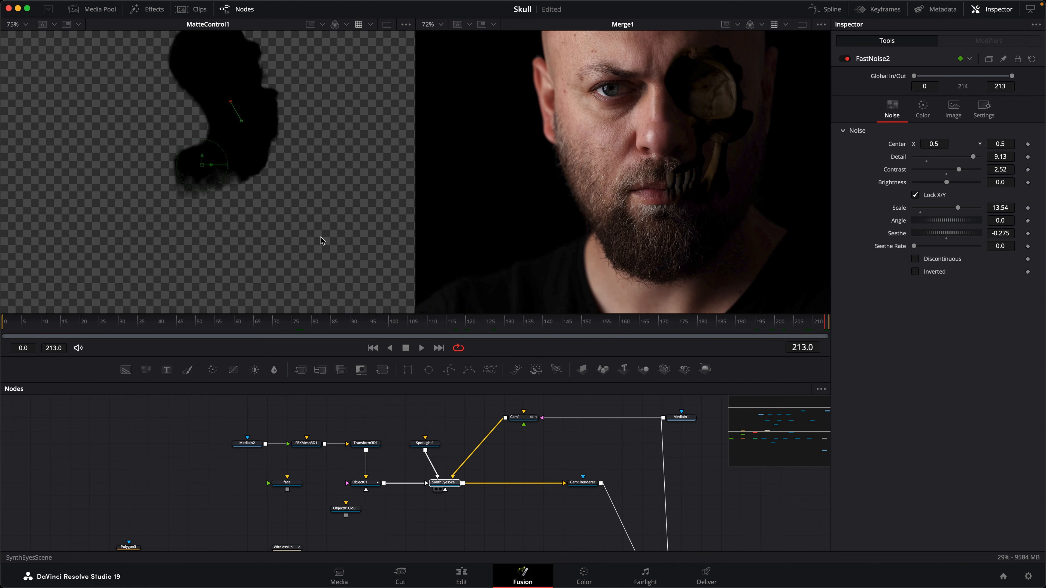
key("1")
left_click_drag(206, 259, 256, 268)
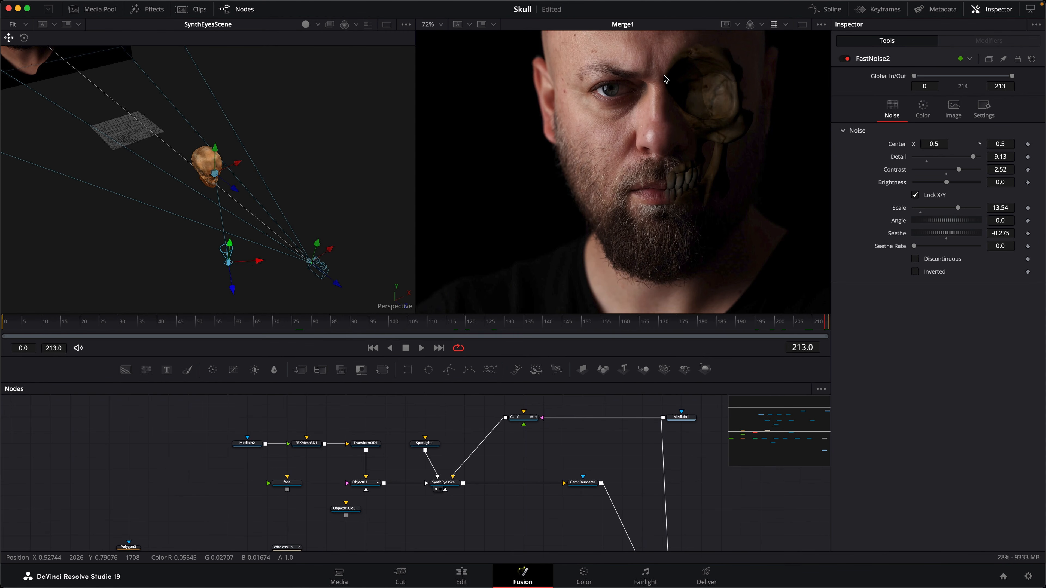
- With Background1 displayed, select Polygon3 and pull the mask points beside the eye socket outward to widen the opening toward the nose
scroll(422, 405, "down", 5)
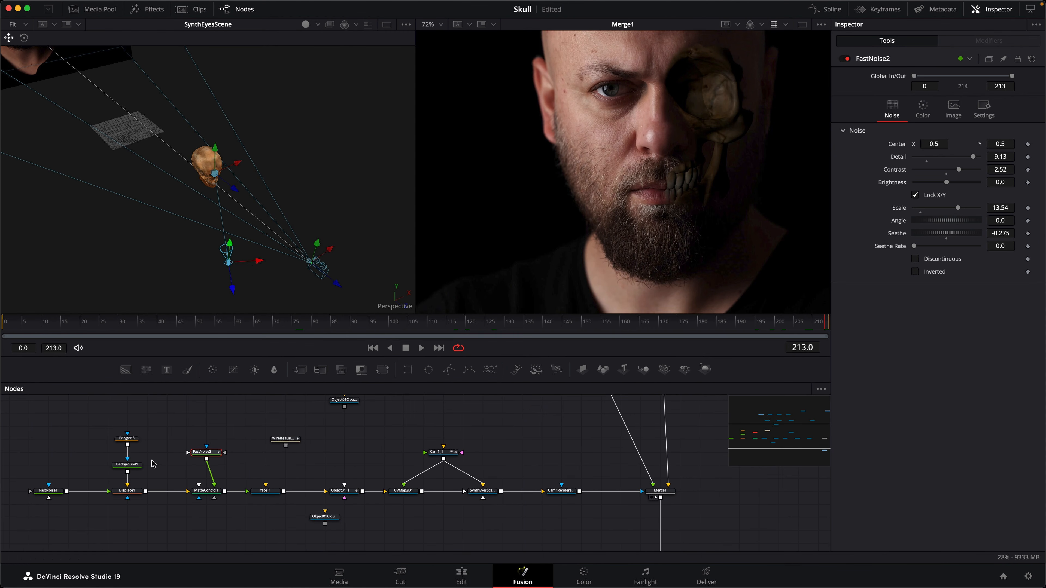
left_click(119, 472)
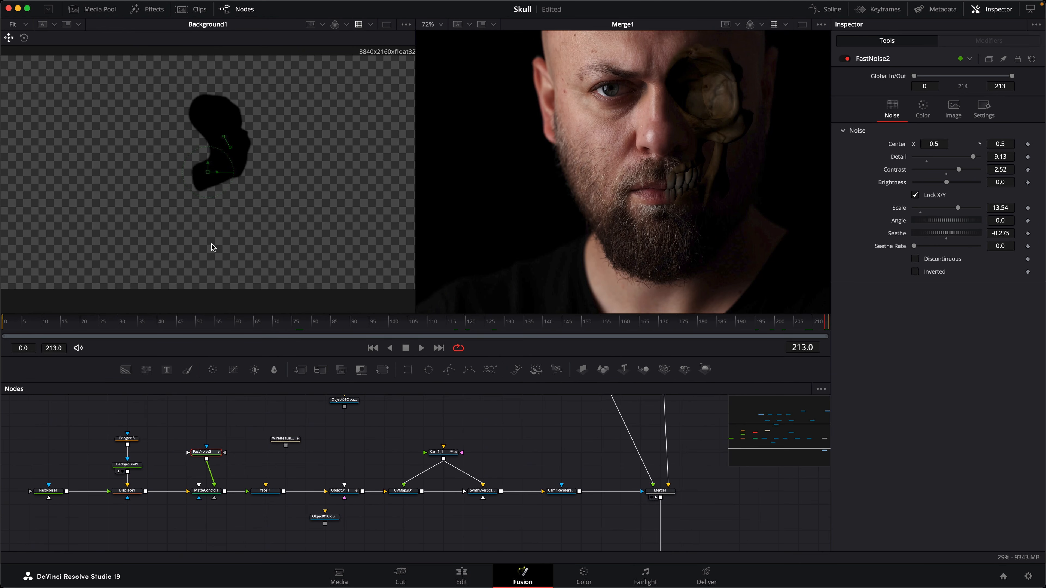
left_click(251, 119)
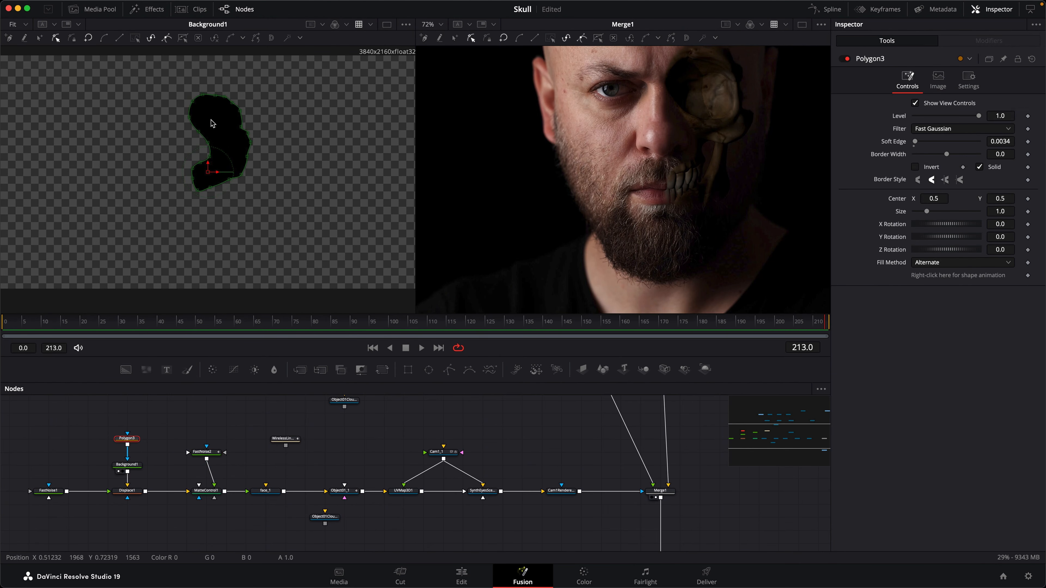
left_click(189, 120)
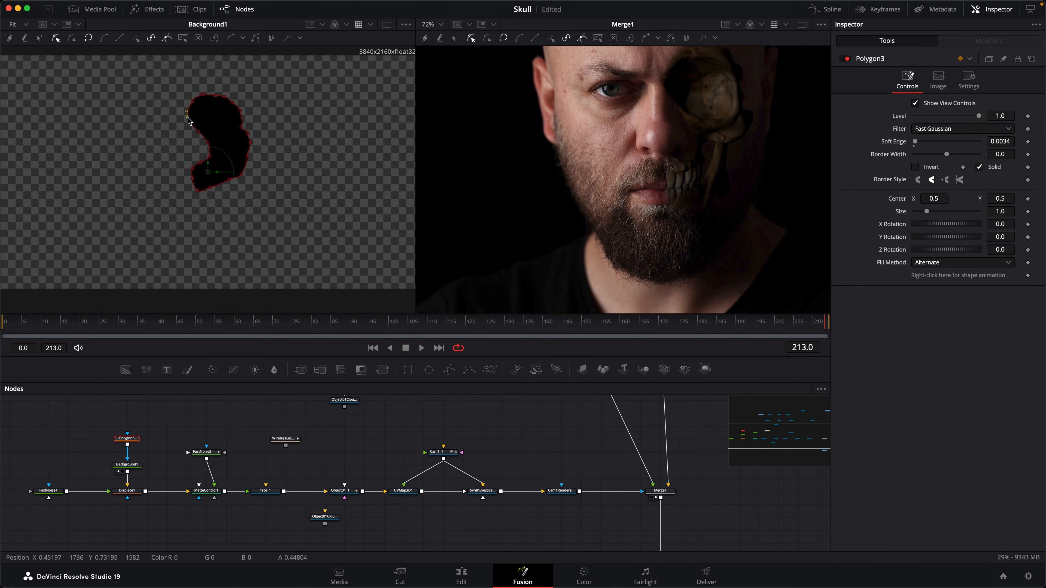
left_click_drag(186, 121, 190, 105)
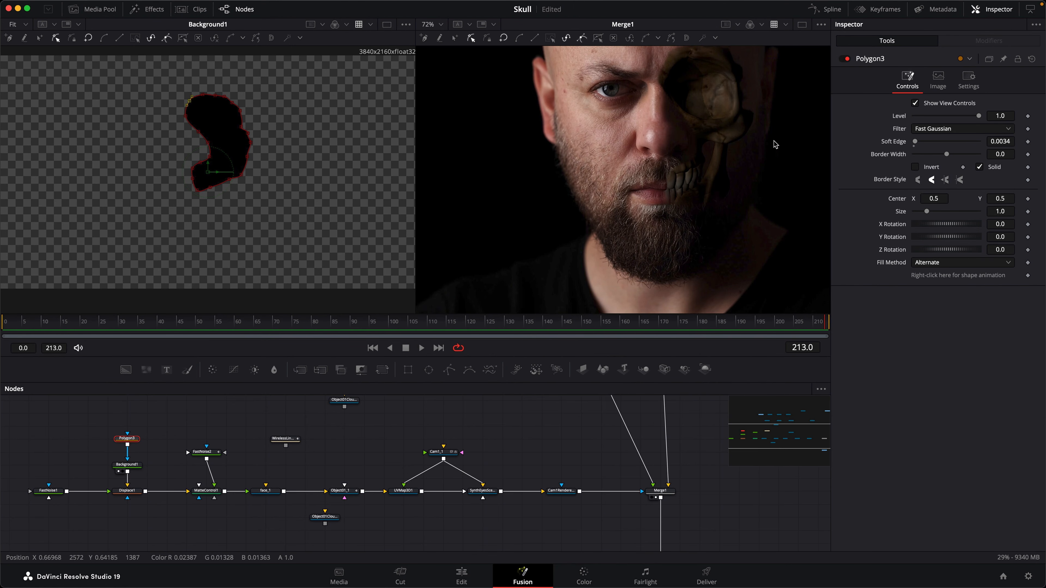
left_click(193, 131)
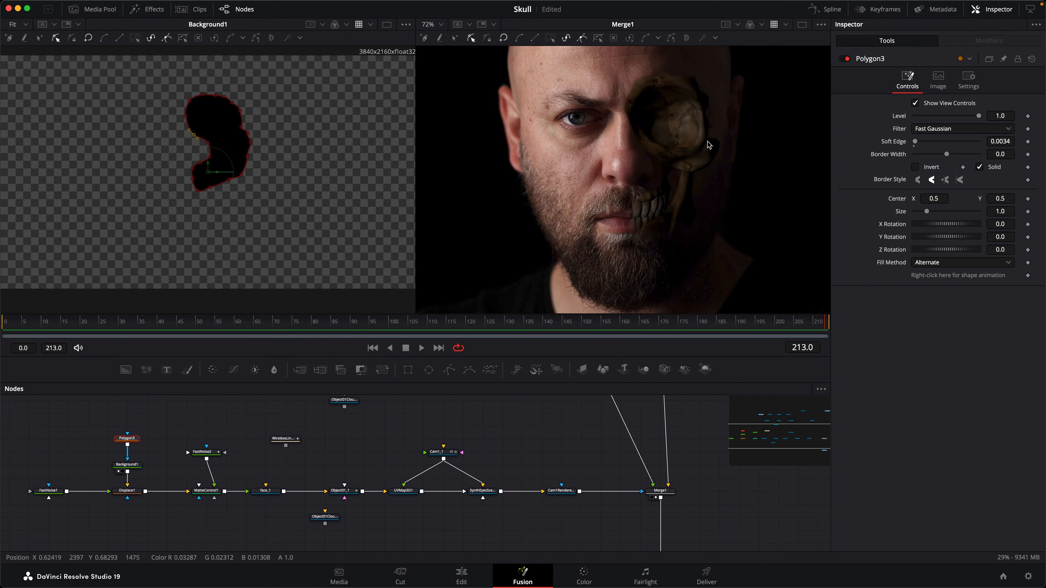
- Inspect the skull's teeth and surrounding edges in Merge1, and disconnect MediaIn1 from Cam1's image input
scroll(323, 424, "down", 2)
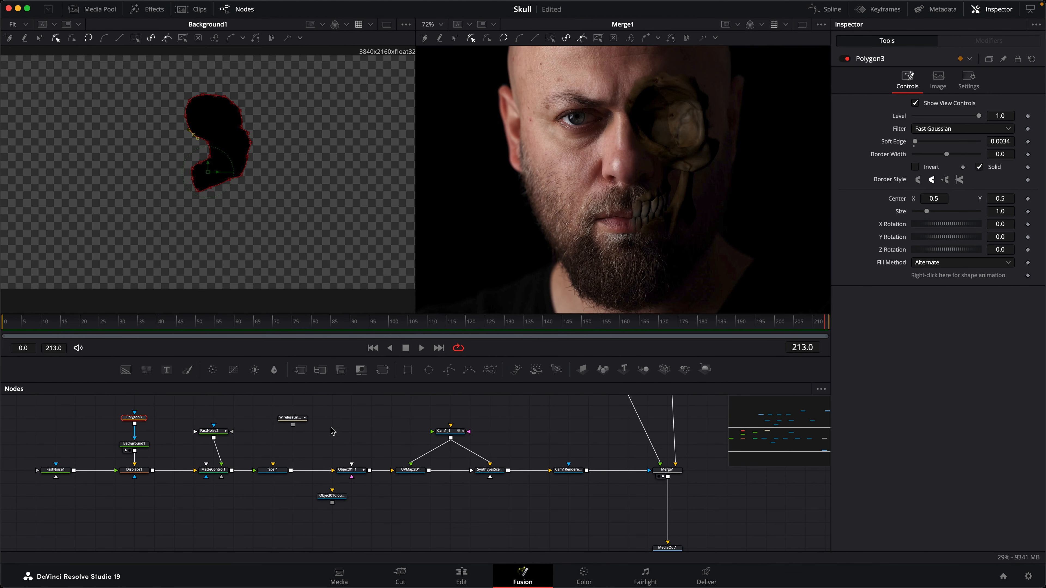
scroll(408, 452, "right", 8)
scroll(407, 452, "up", 4)
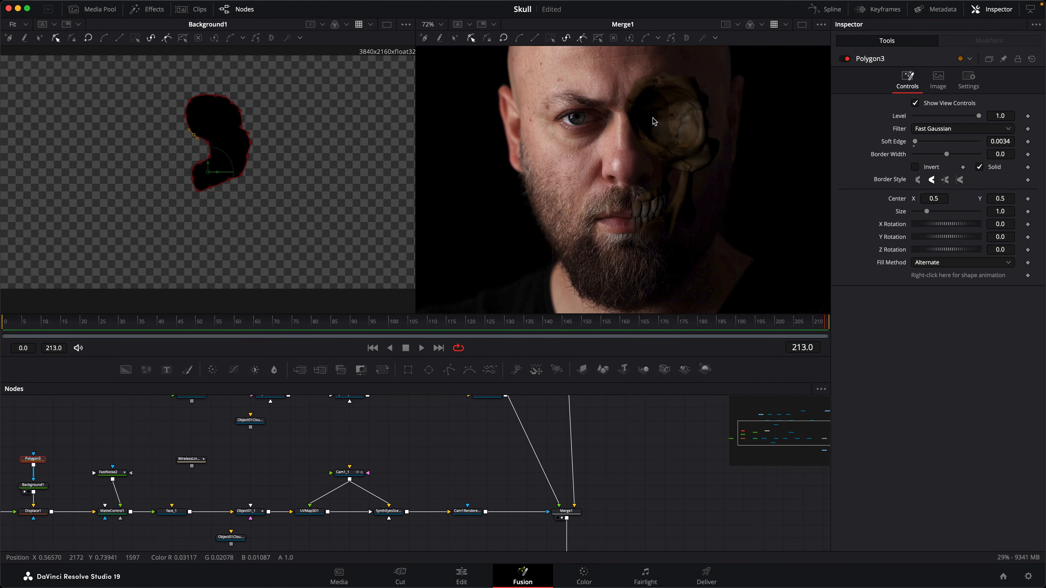
scroll(479, 497, "up", 5)
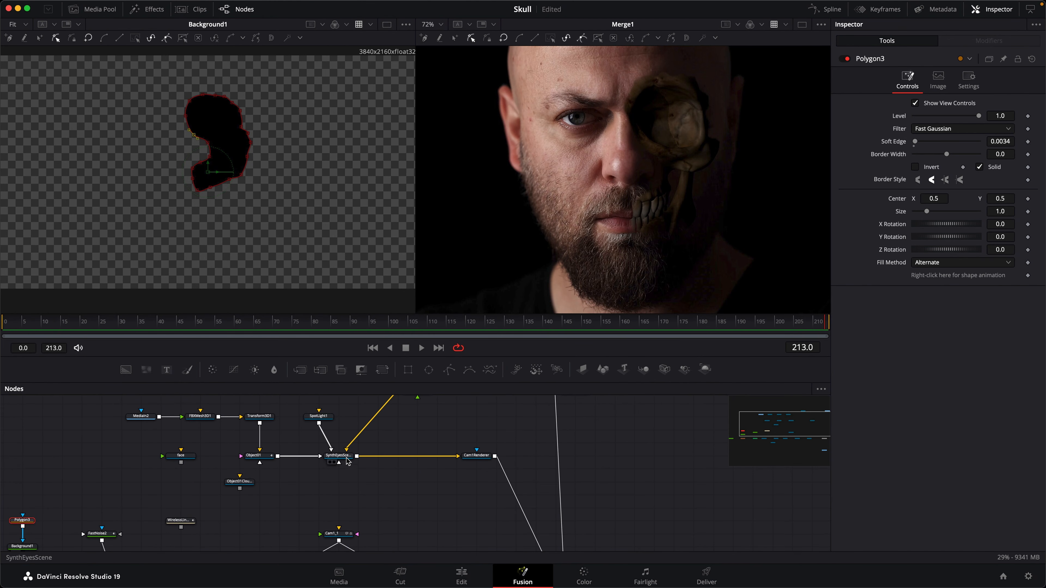
scroll(432, 474, "up", 3)
scroll(432, 473, "left", 2)
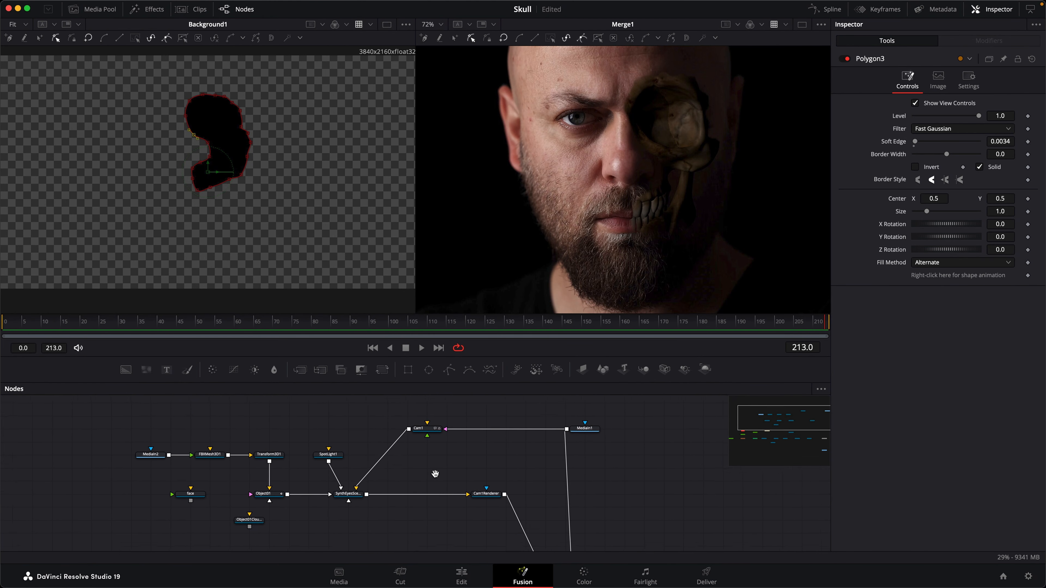
scroll(684, 187, "up", 6)
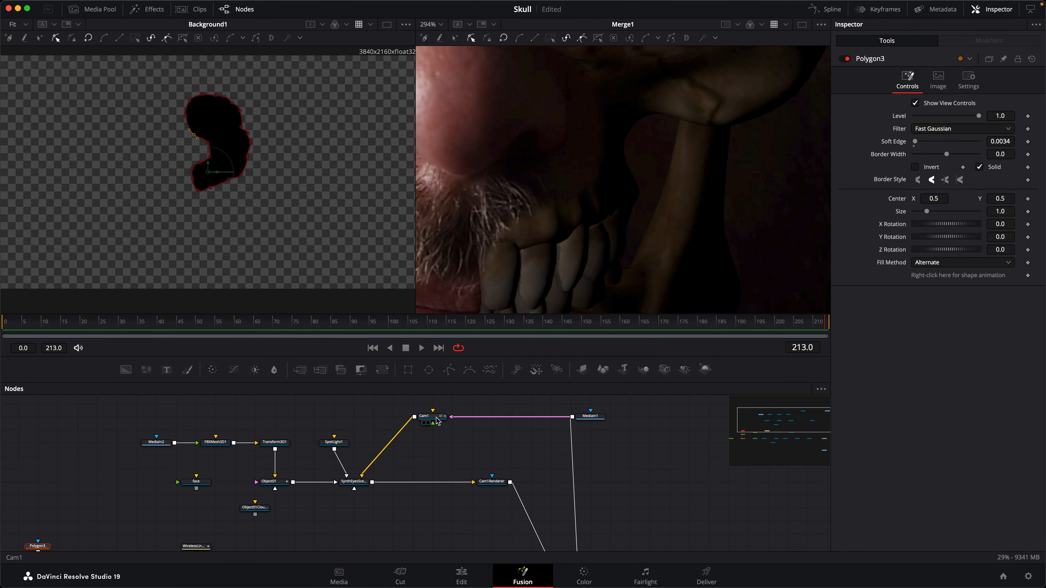
left_click_drag(428, 416, 408, 416)
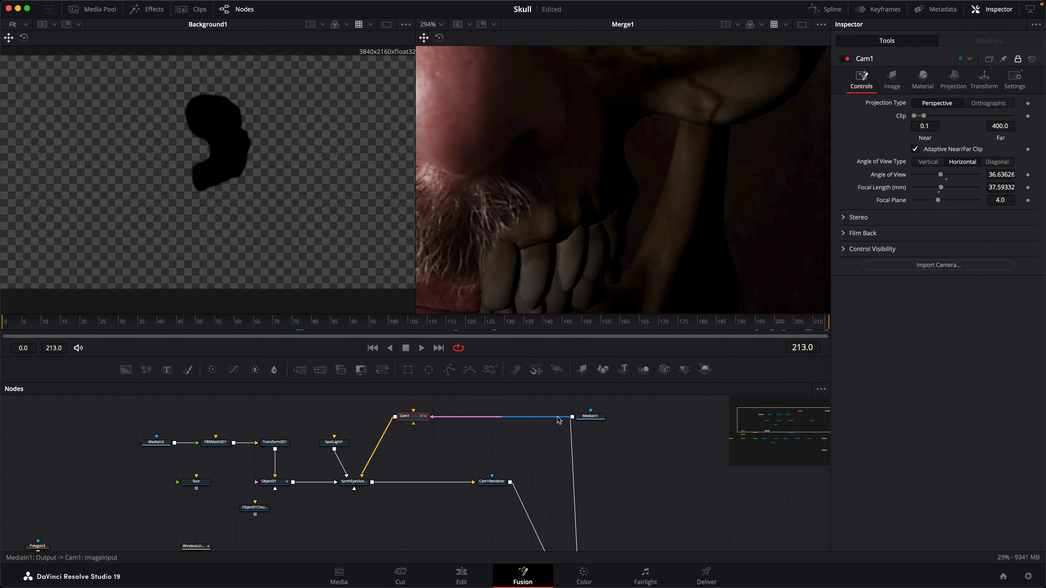
left_click_drag(552, 417, 572, 433)
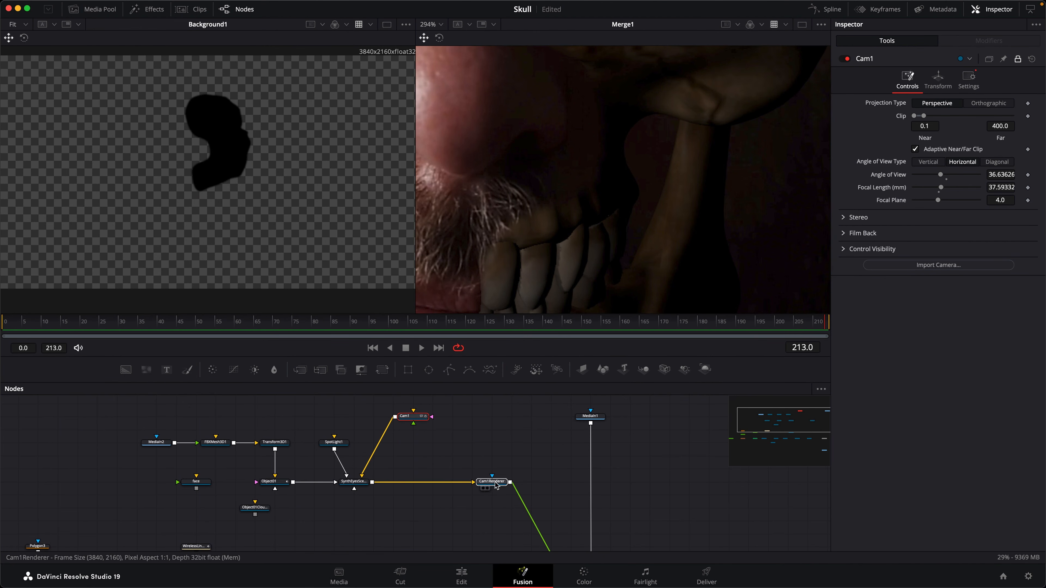
- Display Cam1Renderer alone, fitted to a single viewer, and compare its render with MediaIn1 connected to and disconnected from Cam1
left_click(488, 488)
left_click(801, 25)
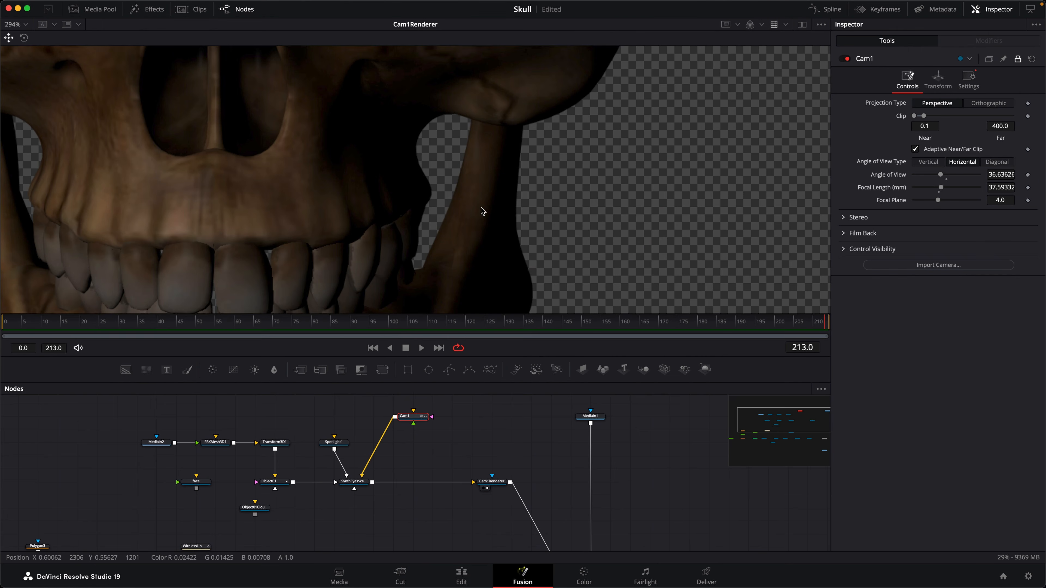
scroll(470, 226, "down", 5)
left_click(24, 24)
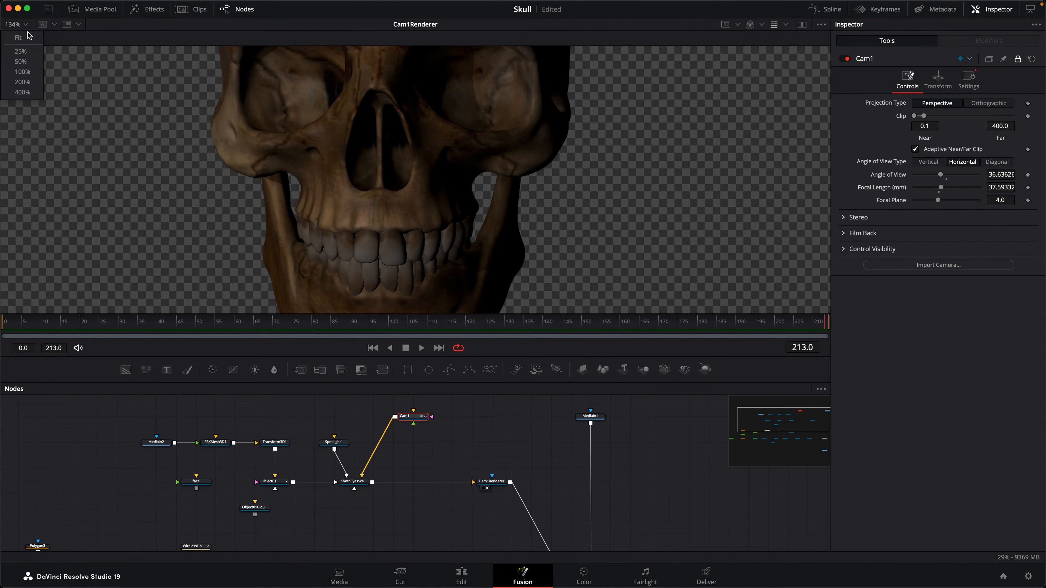
left_click(12, 38)
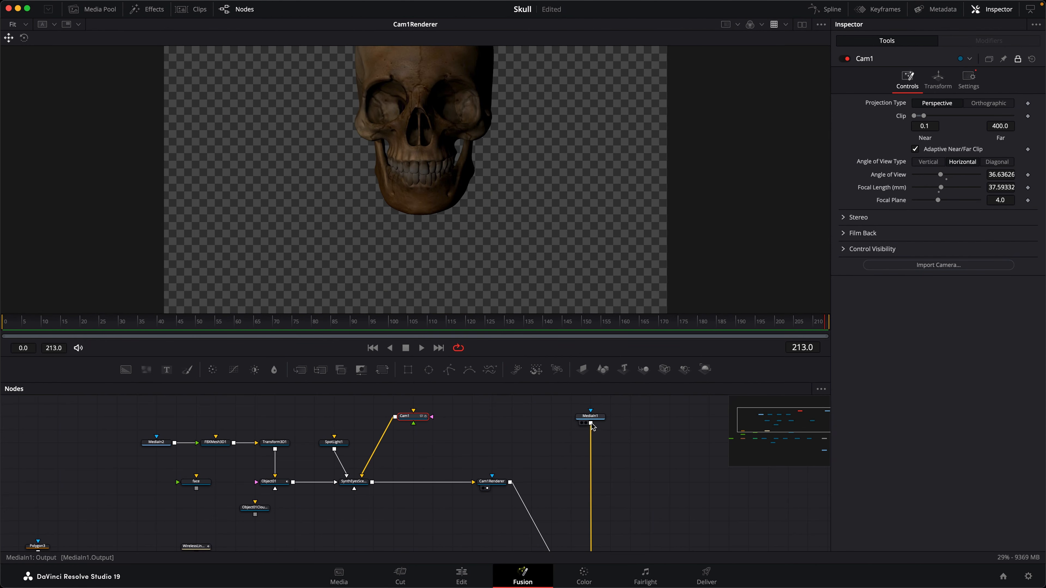
left_click_drag(591, 423, 431, 417)
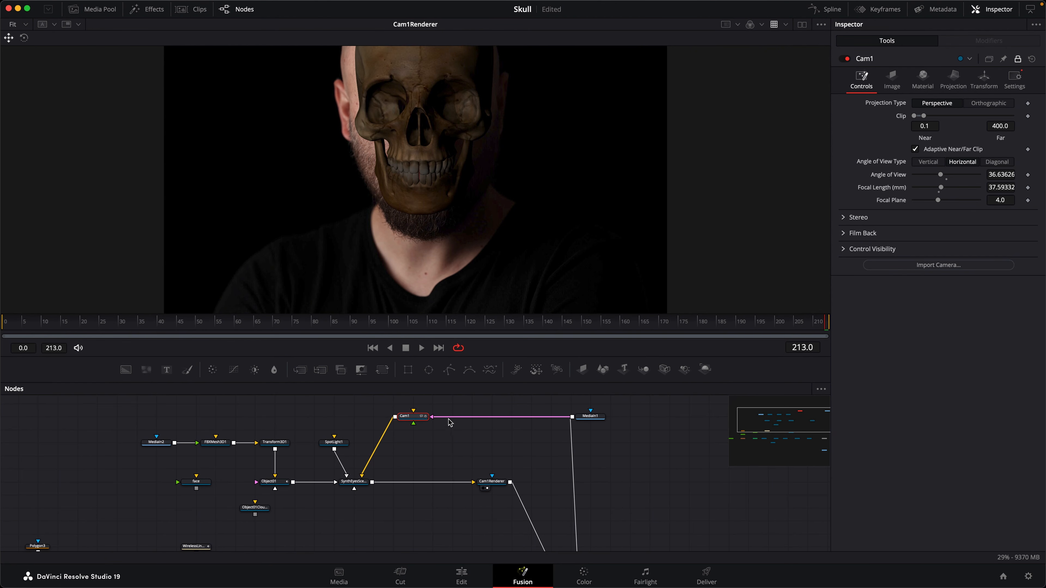
left_click_drag(449, 423, 519, 425)
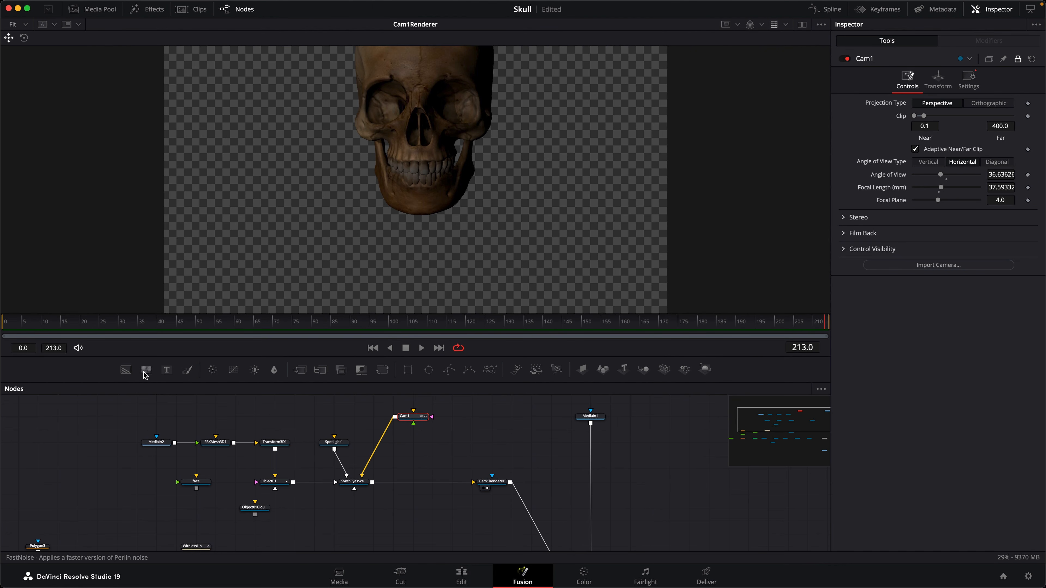
- Connect a solid black Background node to Cam1's image input and view the resulting skull render in Cam1Renderer
left_click_drag(145, 374, 492, 417)
key("1")
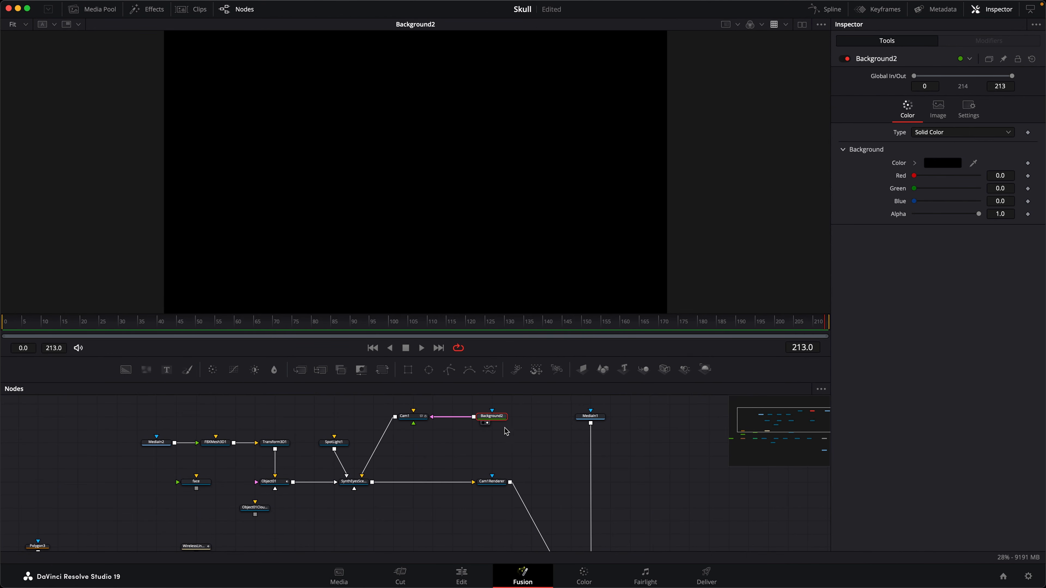
scroll(597, 485, "down", 5)
scroll(597, 485, "right", 5)
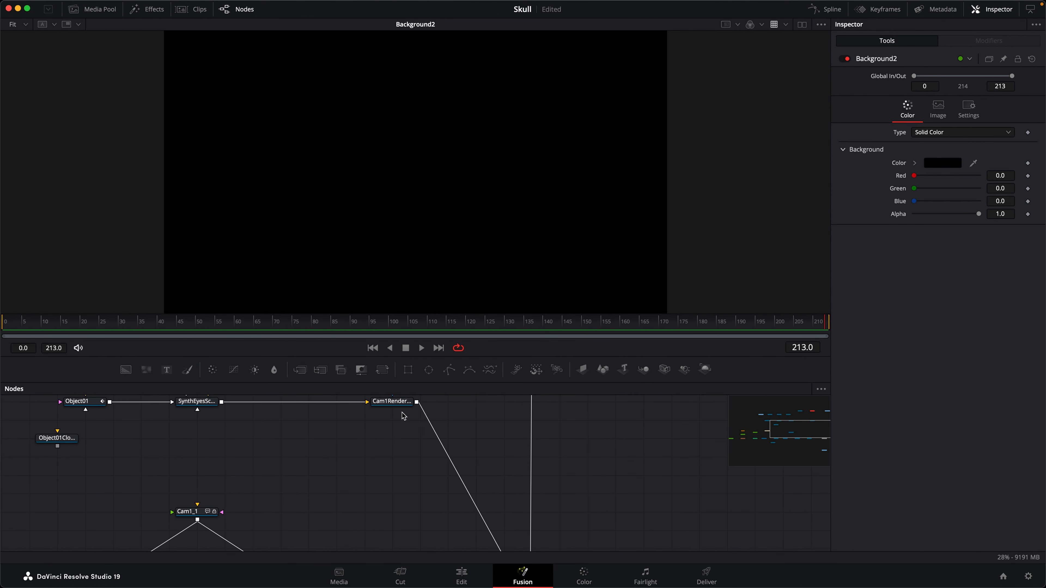
key("1")
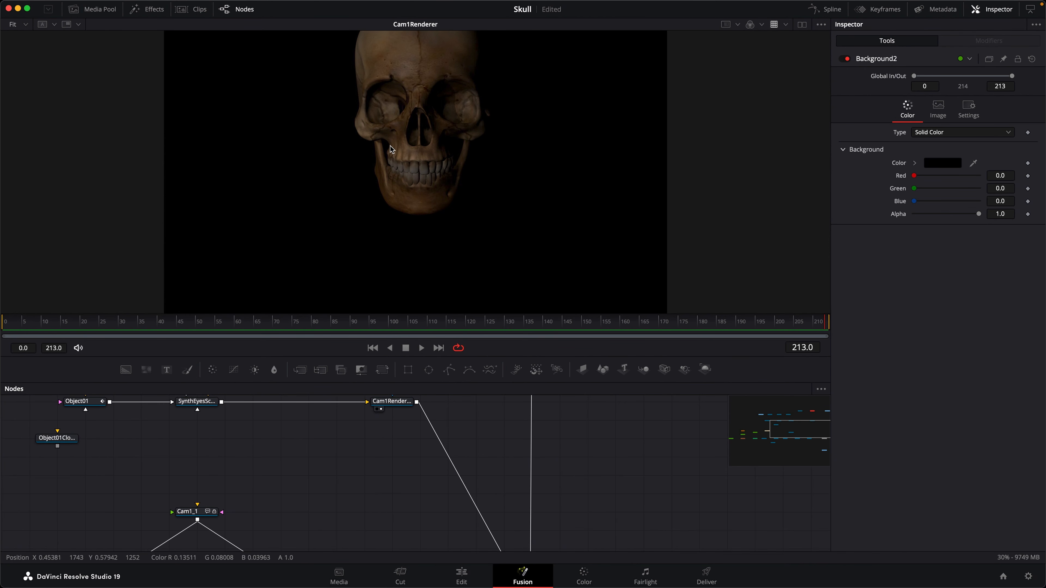
- View the Merge1 composite at frame 213 and examine the skull opening in close-up
scroll(535, 478, "down", 5)
key("1")
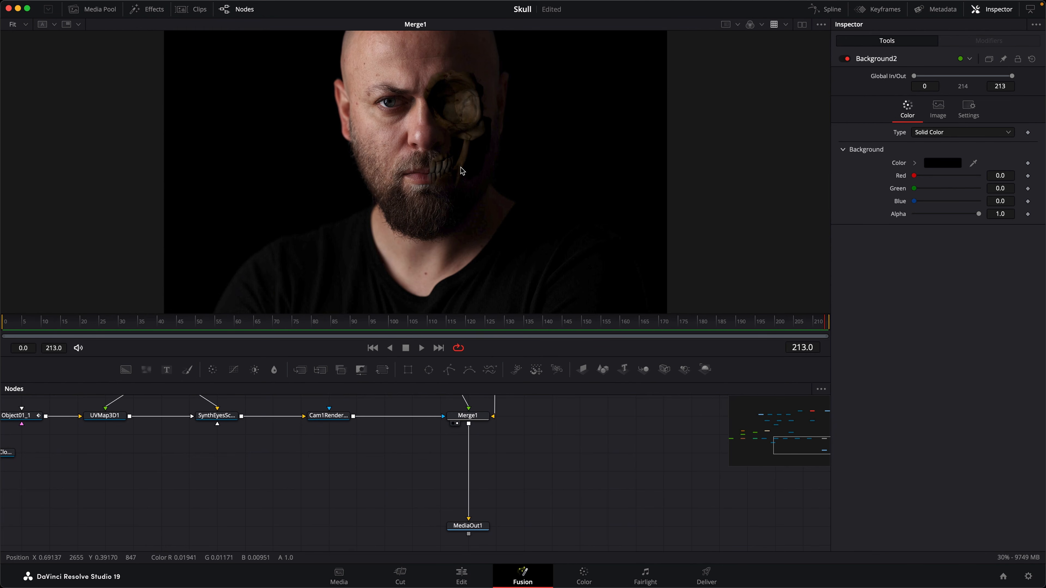
scroll(507, 225, "up", 3)
scroll(507, 224, "left", 2)
scroll(507, 225, "up", 3)
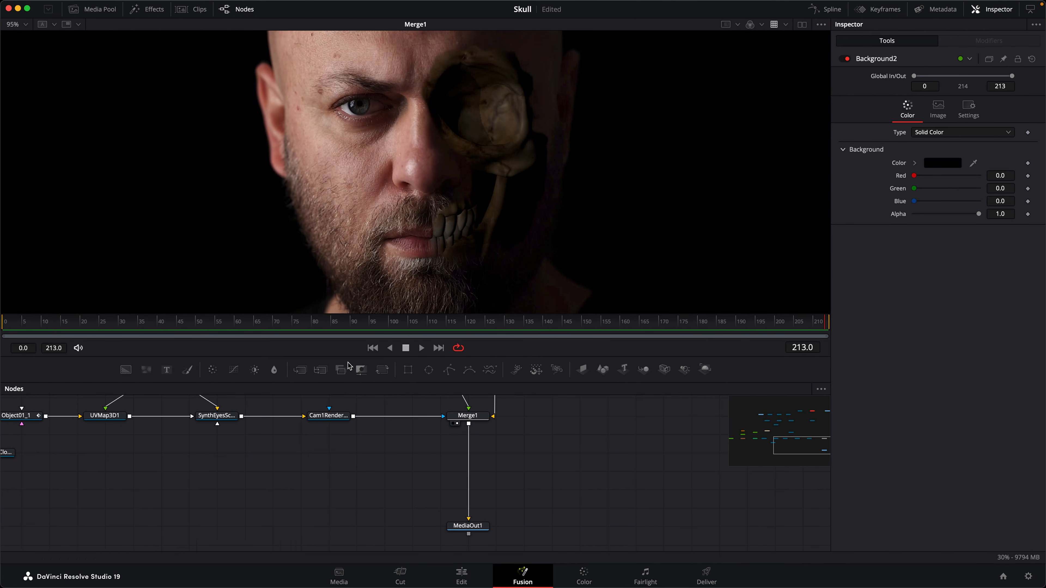
- Add a Shadow node and insert it between Cam1Renderer and Merge1
scroll(288, 425, "left", 5)
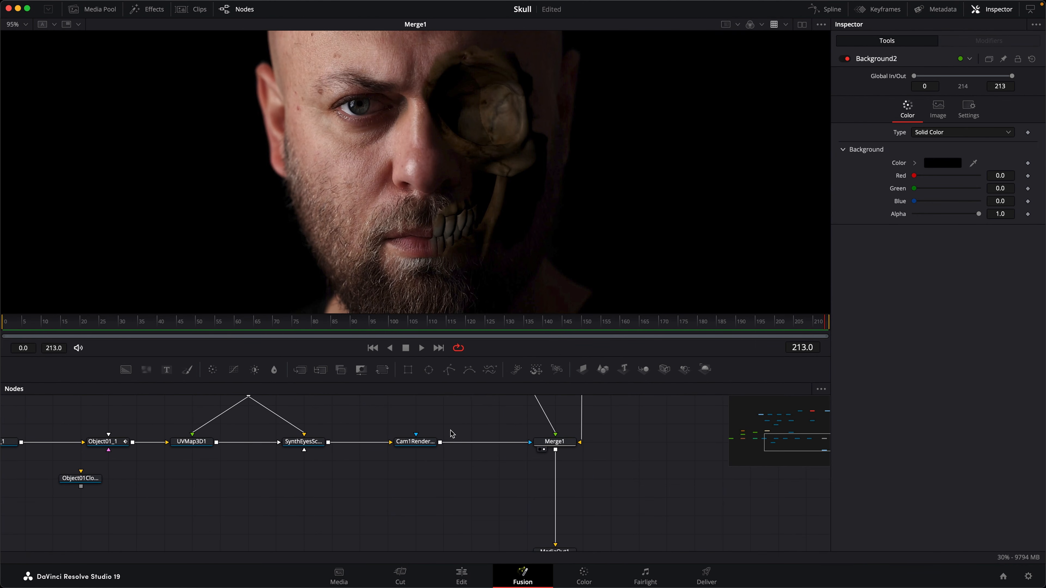
scroll(451, 458, "right", 3)
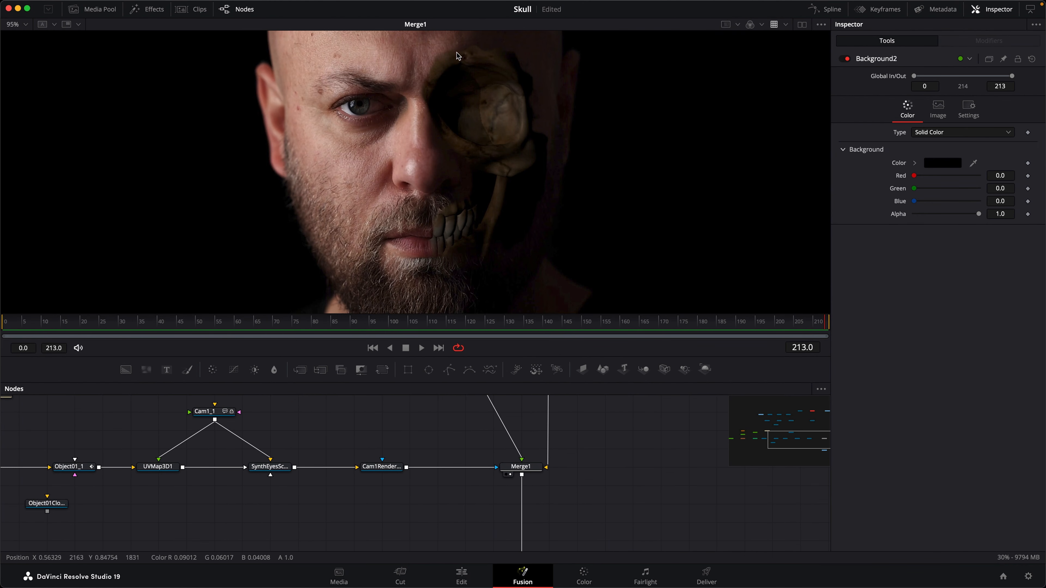
scroll(441, 449, "up", 3)
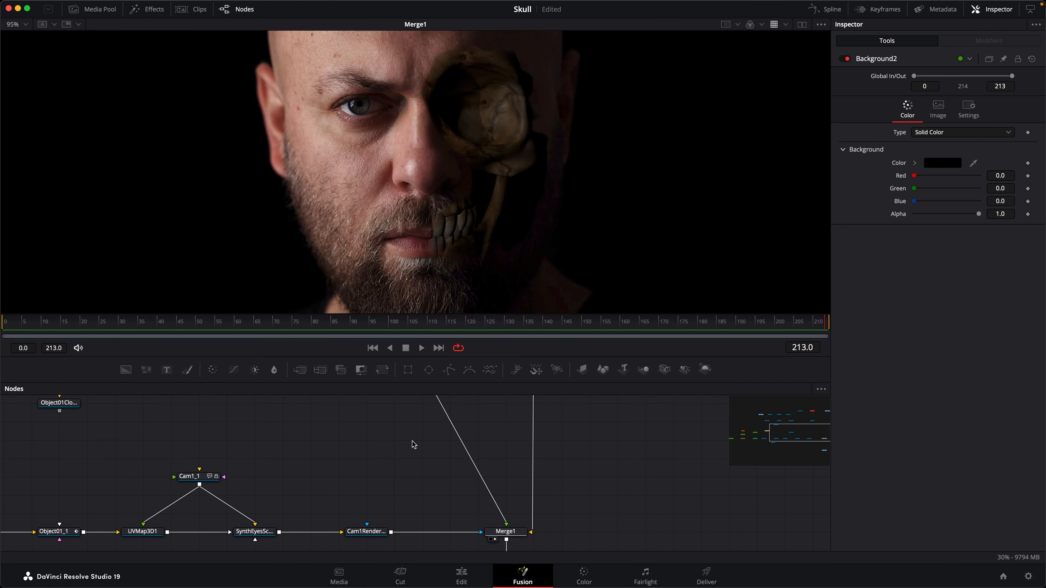
key("shift+space")
type("sha")
key("Return")
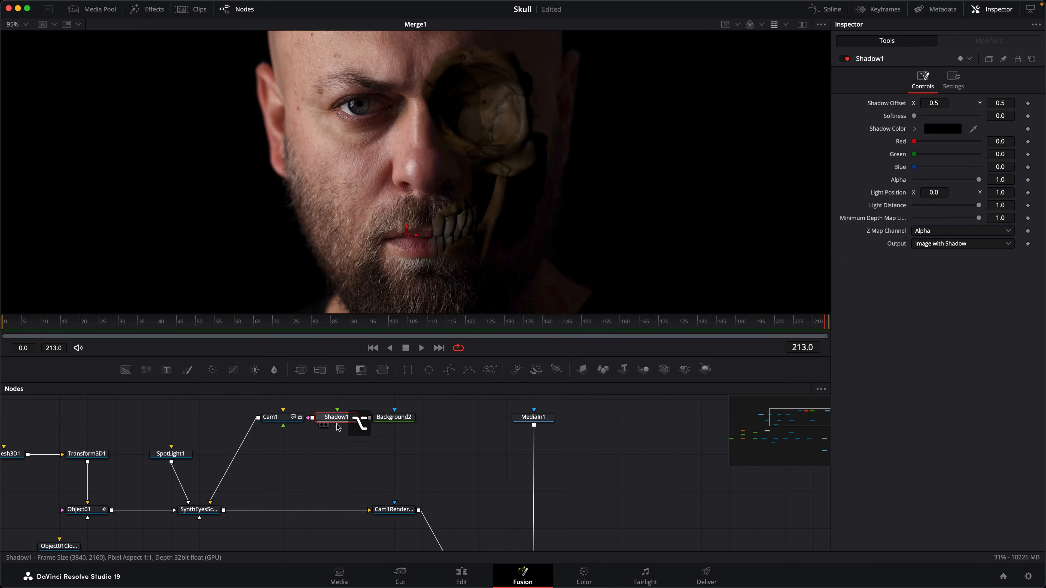
left_click_drag(337, 427, 464, 500)
- View the skull render in Cam1Renderer, followed by the face opening matte in Cam1Renderer_1
scroll(339, 433, "down", 3)
left_click(394, 410)
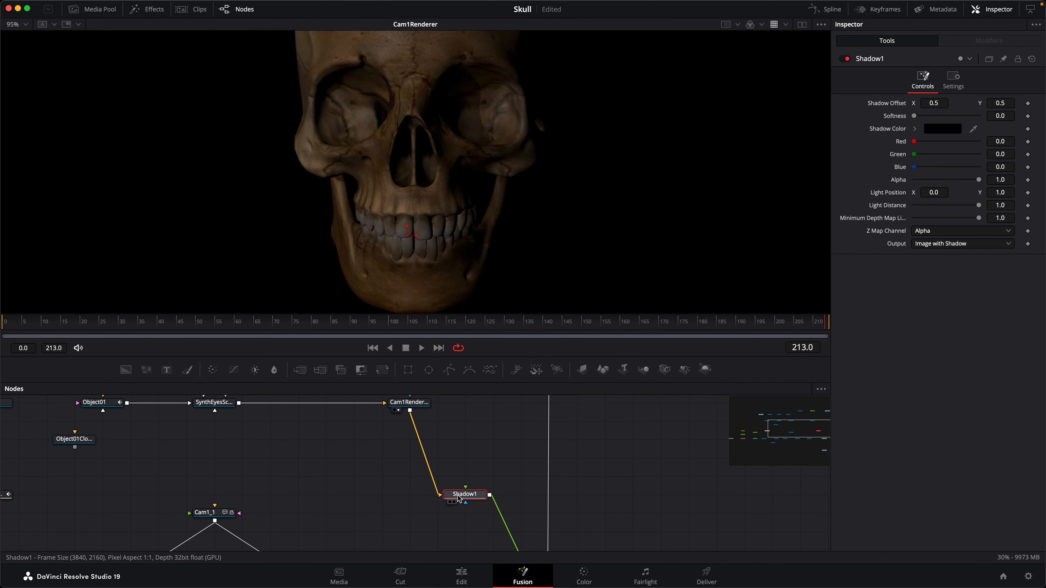
scroll(412, 515, "down", 3)
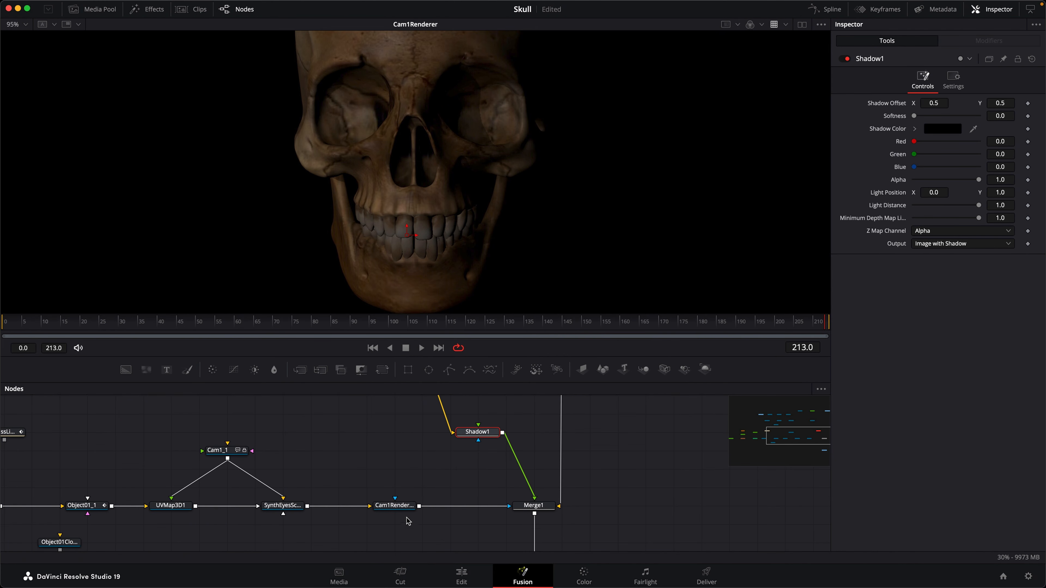
left_click_drag(398, 506, 478, 156)
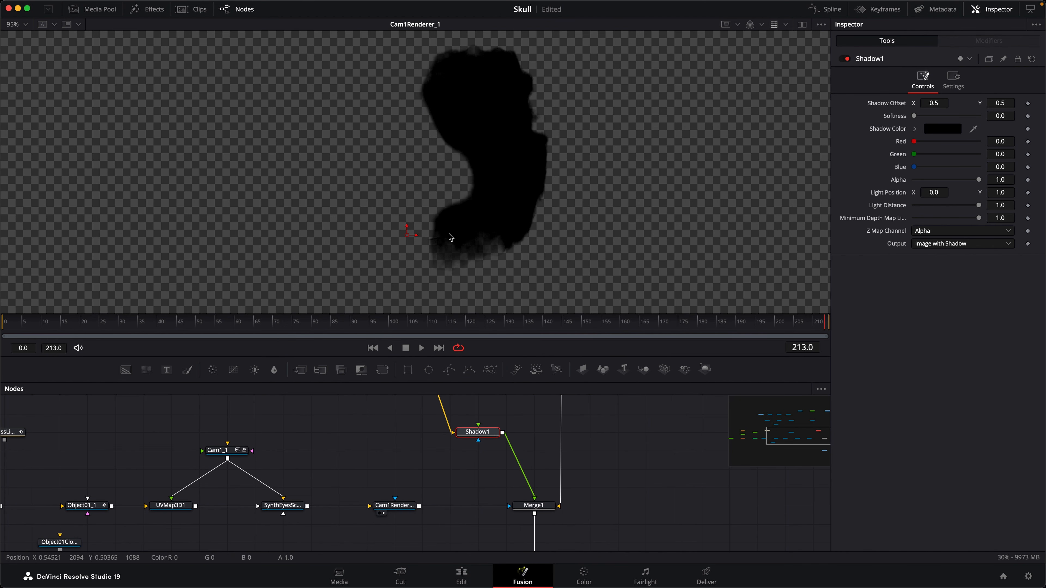
- Add a Filter node above Cam1Renderer_1, feed it that renderer's output, and view the filtered result
left_click(390, 454)
key("shift+space")
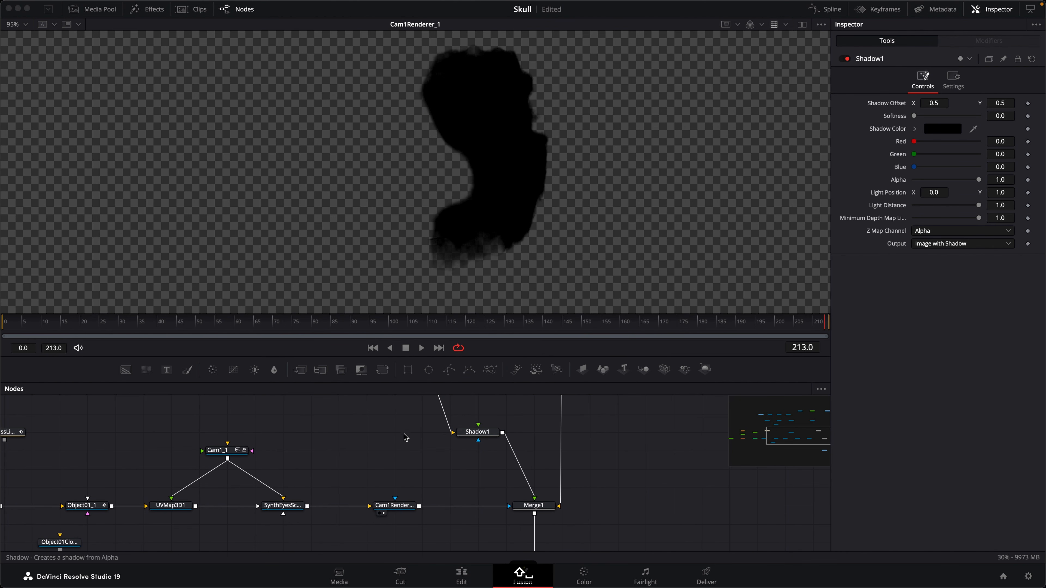
type("fil")
key("Return")
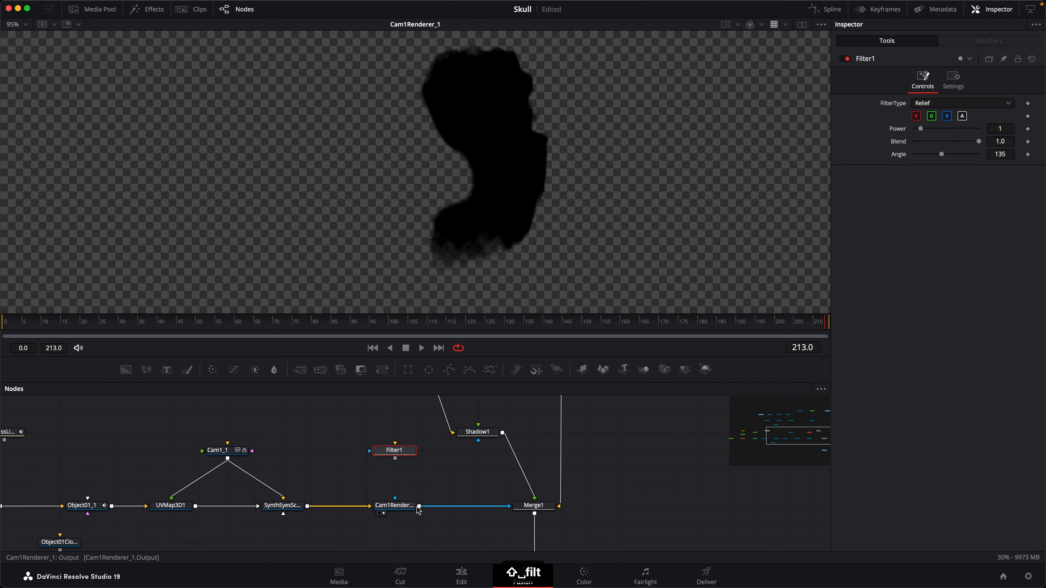
left_click_drag(419, 506, 408, 453)
key("1")
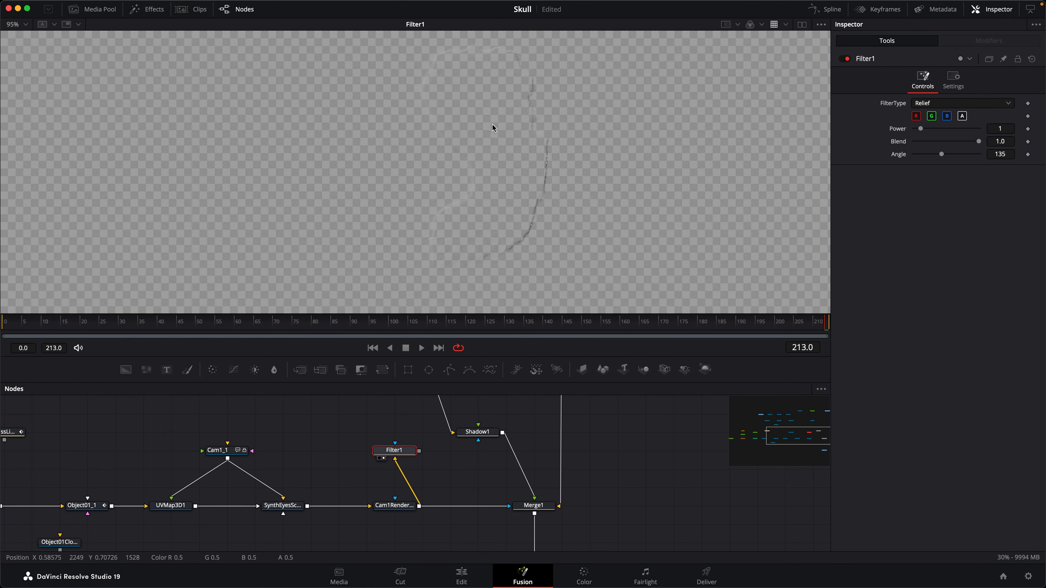
- Set Filter1's filter type to Sobel and view the resulting matte outline in the alpha channel
scroll(451, 187, "down", 5)
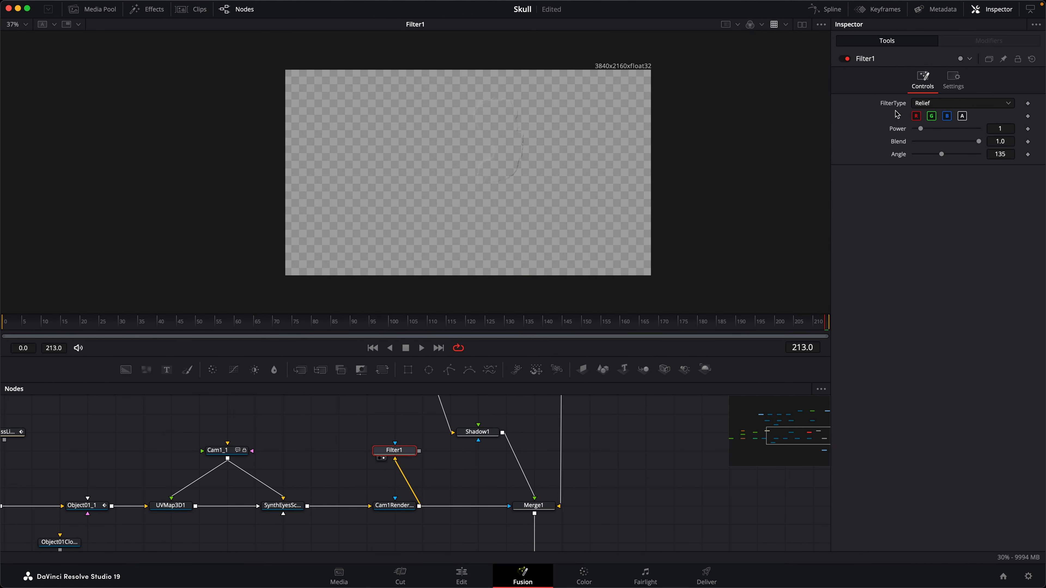
left_click(943, 104)
left_click(927, 151)
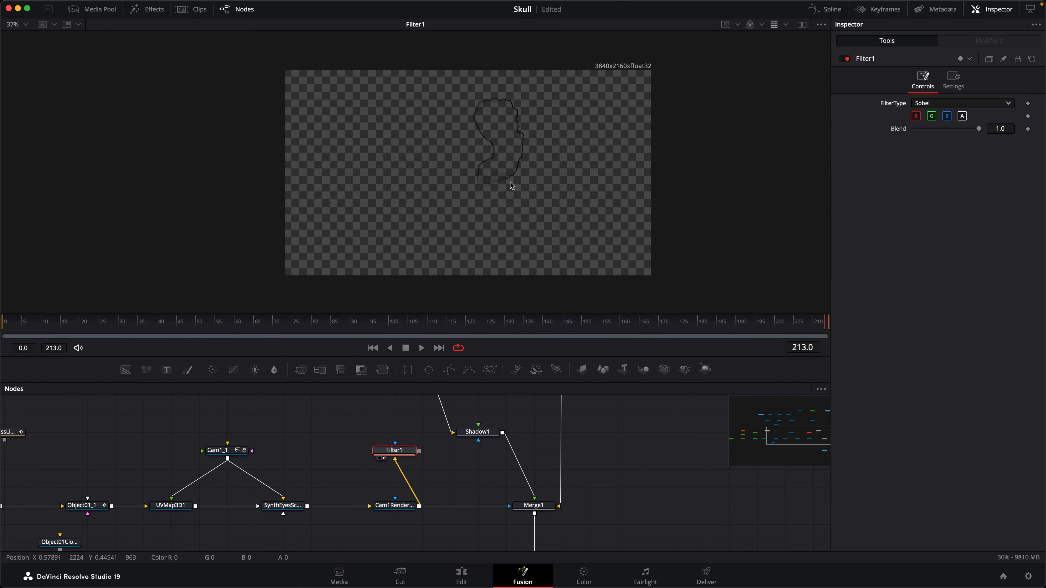
scroll(537, 118, "up", 3)
left_click(750, 26)
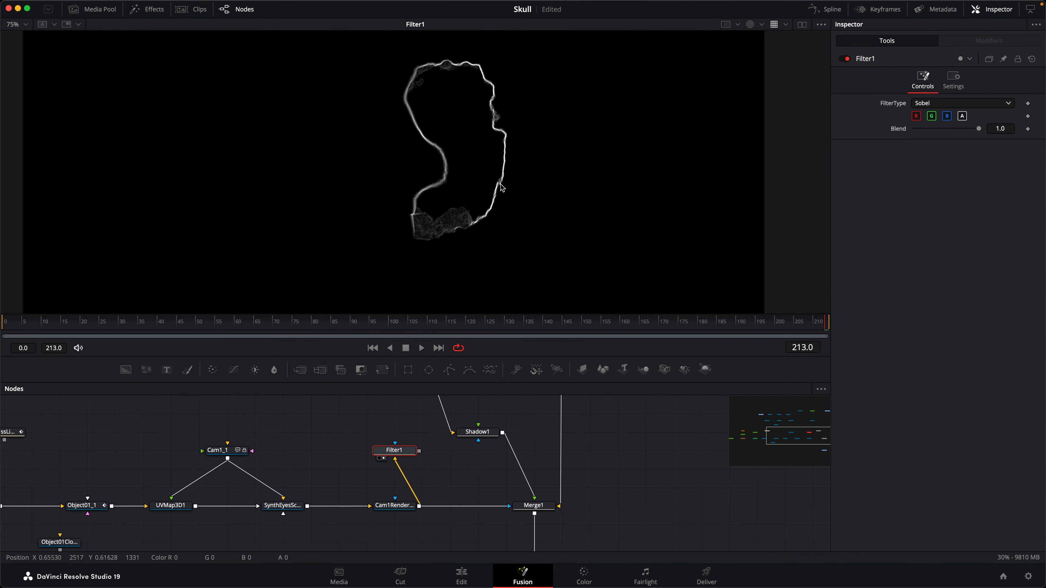
- Use Filter1's output as the effect mask of Shadow1 and set the shadow output to Shadow Only, viewing Merge1
left_click_drag(419, 451, 561, 244)
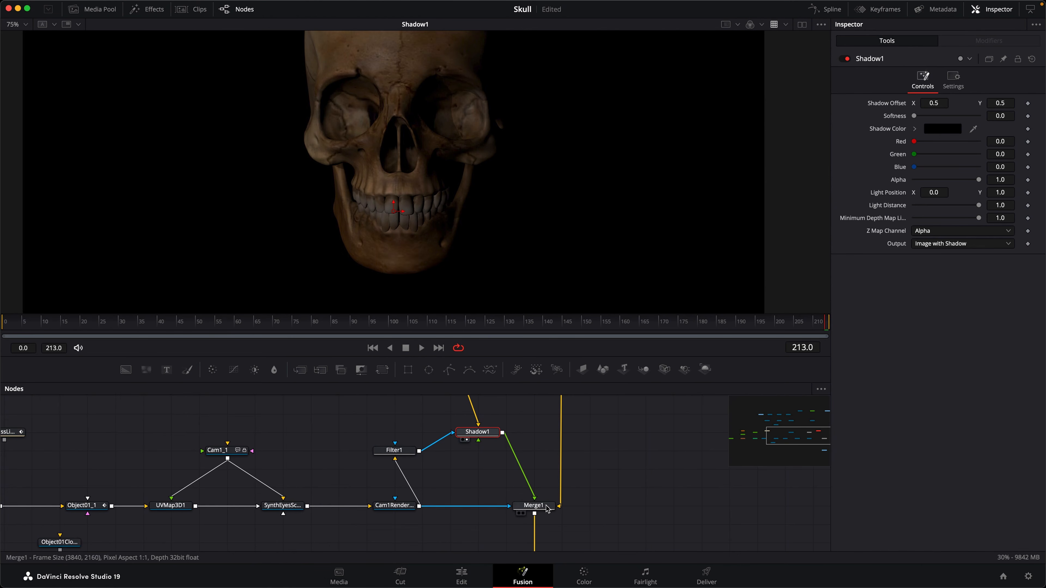
left_click_drag(394, 450, 394, 432)
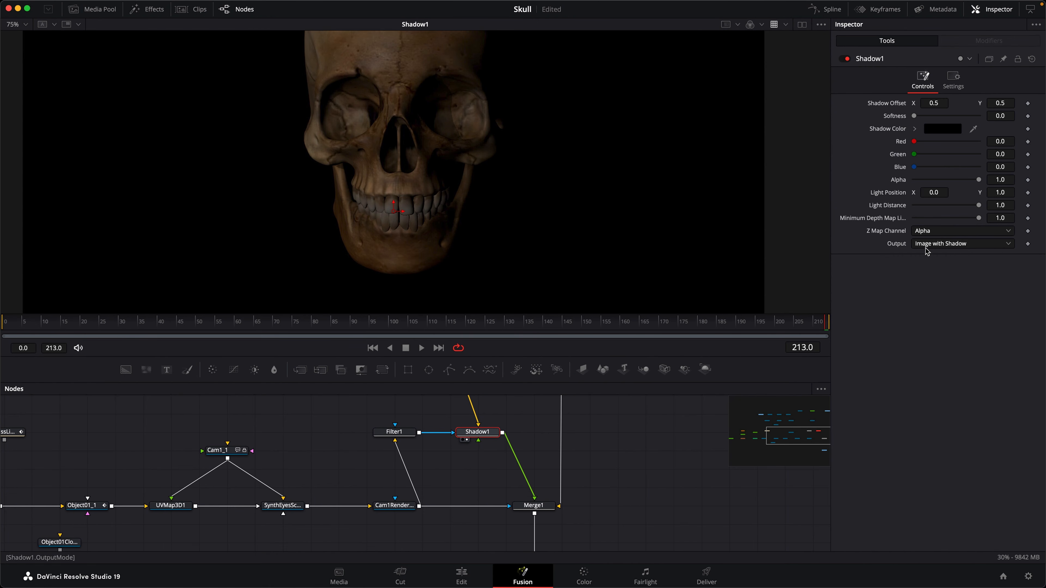
left_click(953, 244)
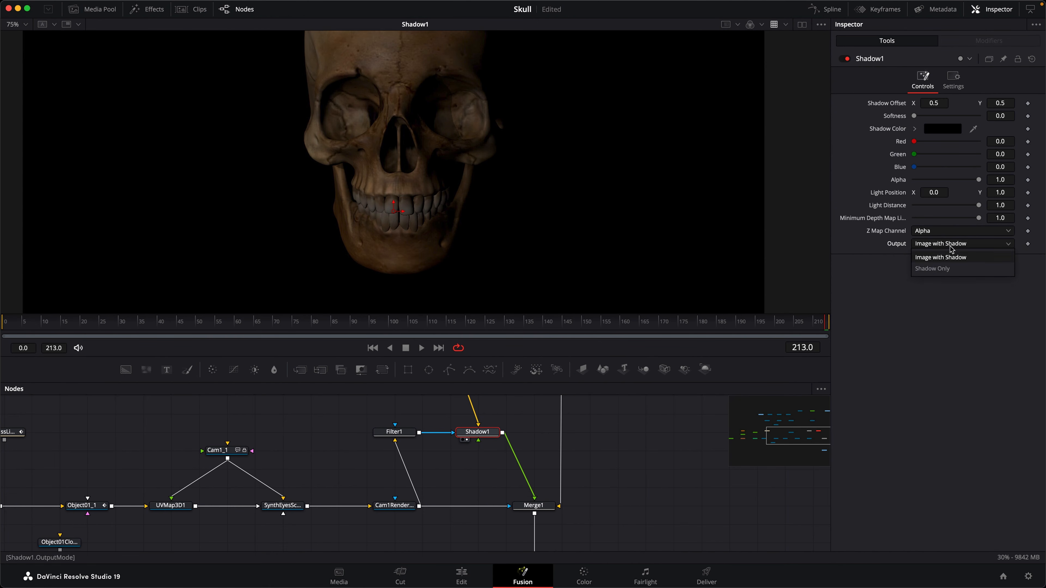
left_click(939, 269)
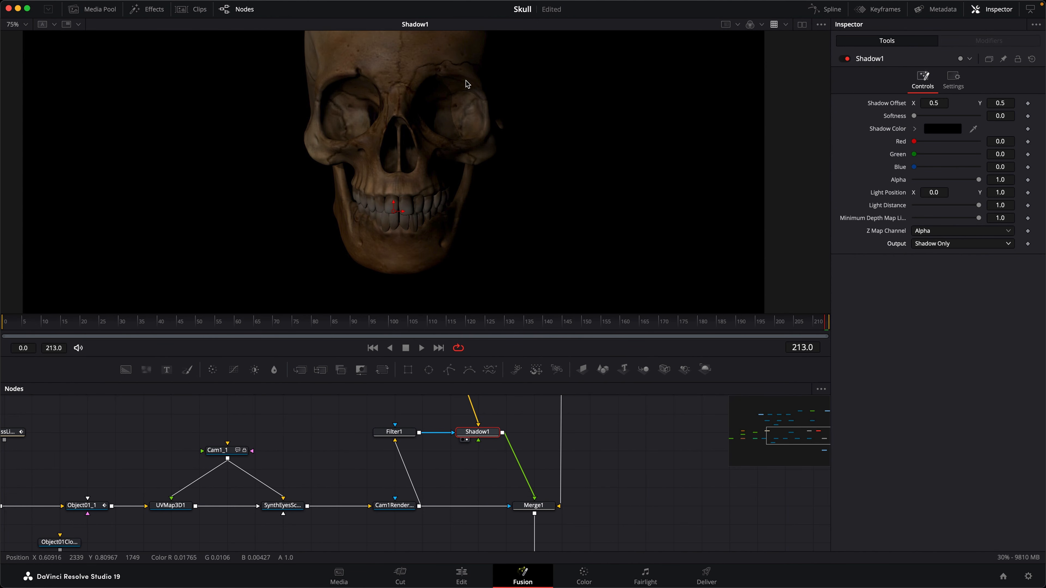
key("1")
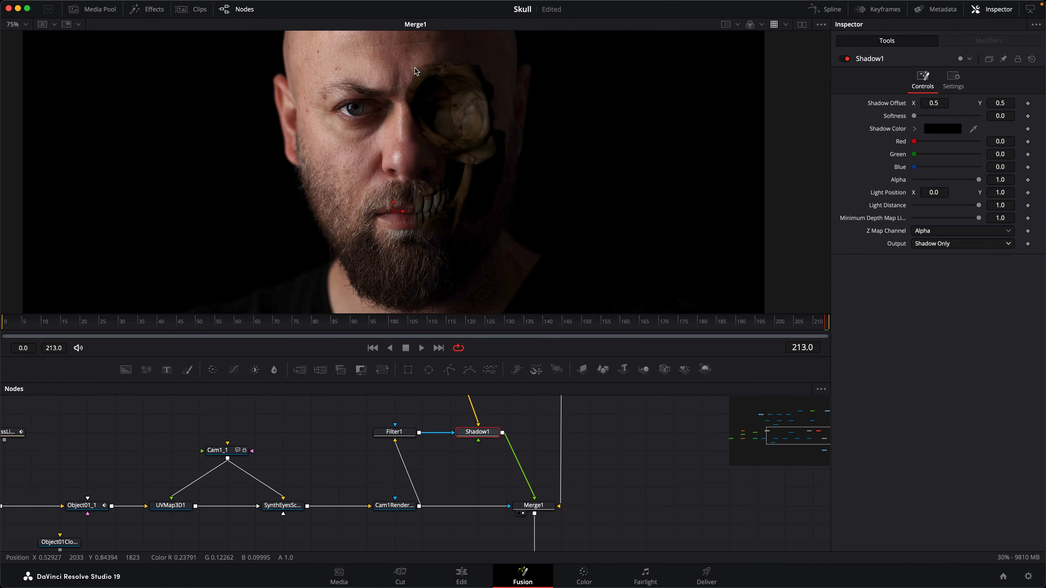
- Make room beside Filter1 and insert a BrightnessContrast node between Filter1 and Shadow1
left_click_drag(394, 505, 366, 504)
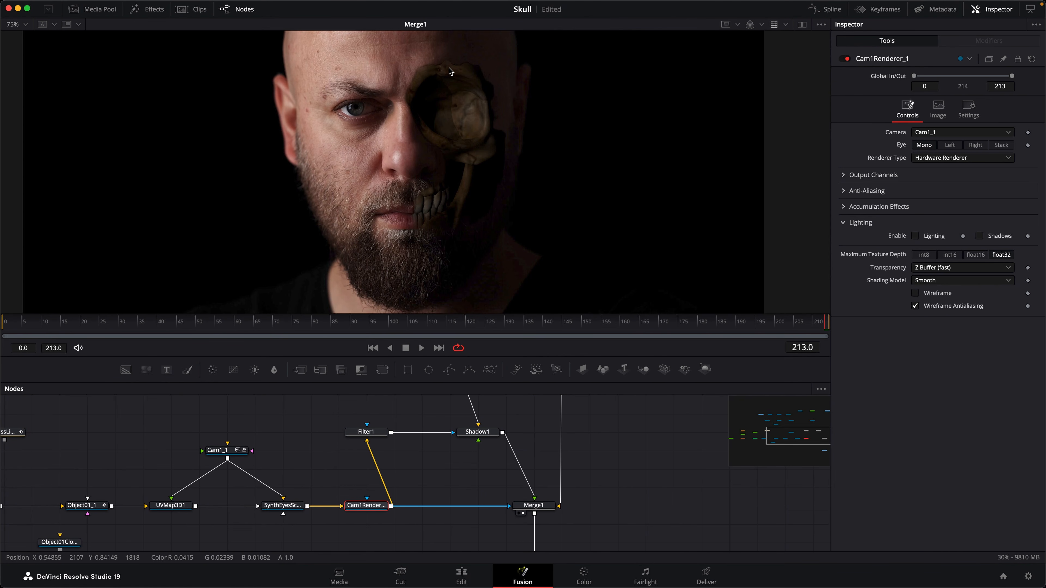
scroll(424, 67, "up", 5)
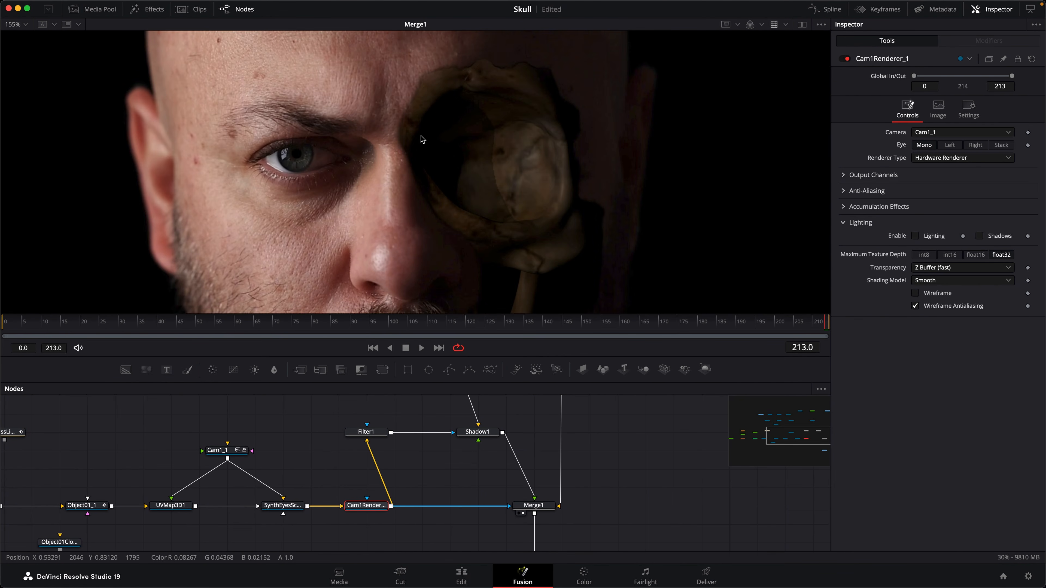
left_click(384, 433)
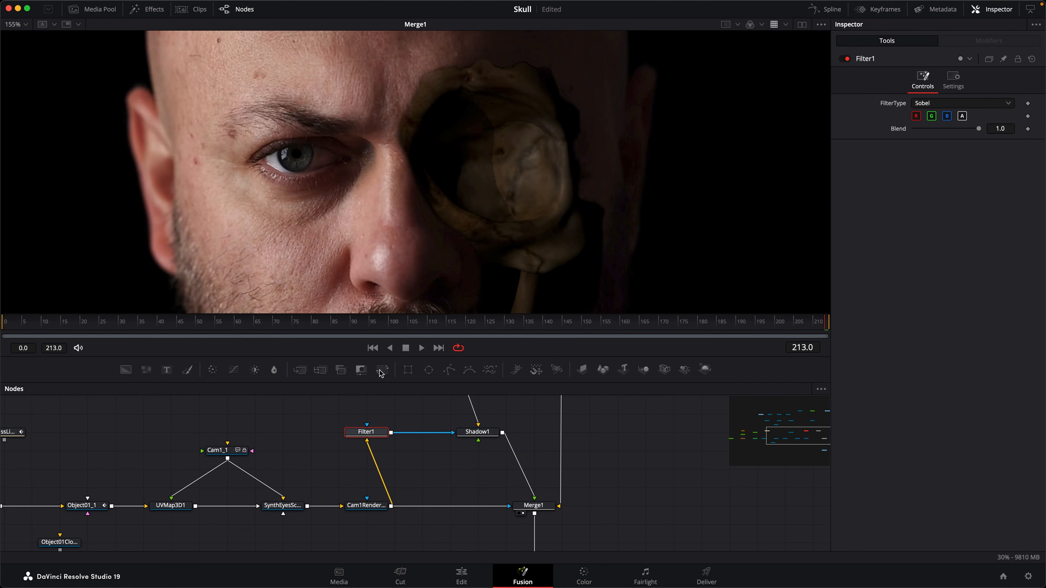
left_click(255, 370)
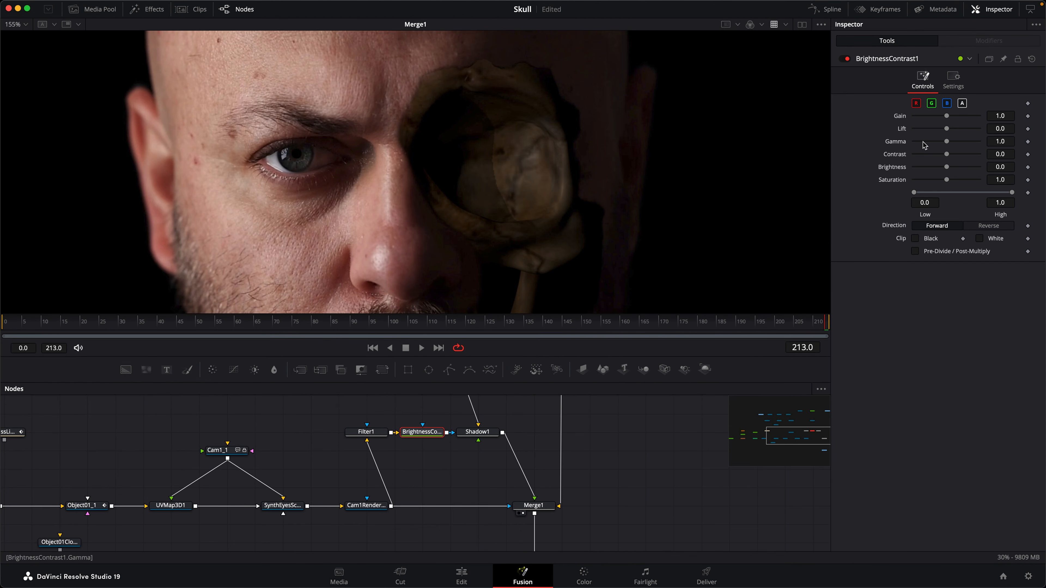
- Set BrightnessContrast1's Gamma to 2.97 and its High level to 0.633 to strengthen the edge mask
left_click_drag(947, 142, 952, 144)
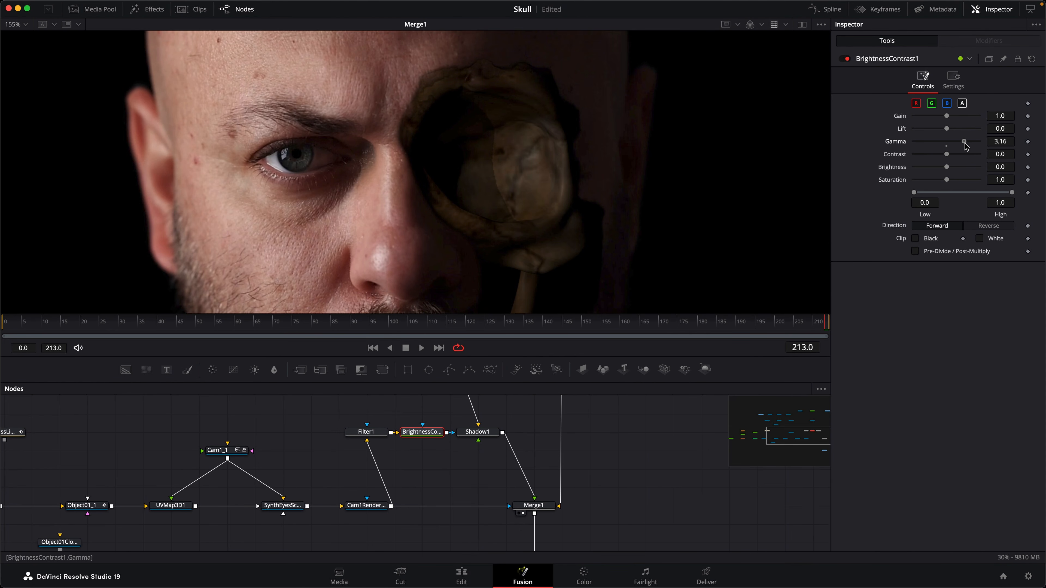
left_click_drag(964, 147, 962, 145)
left_click_drag(927, 192, 903, 194)
left_click_drag(1012, 193, 977, 195)
scroll(462, 177, "down", 5)
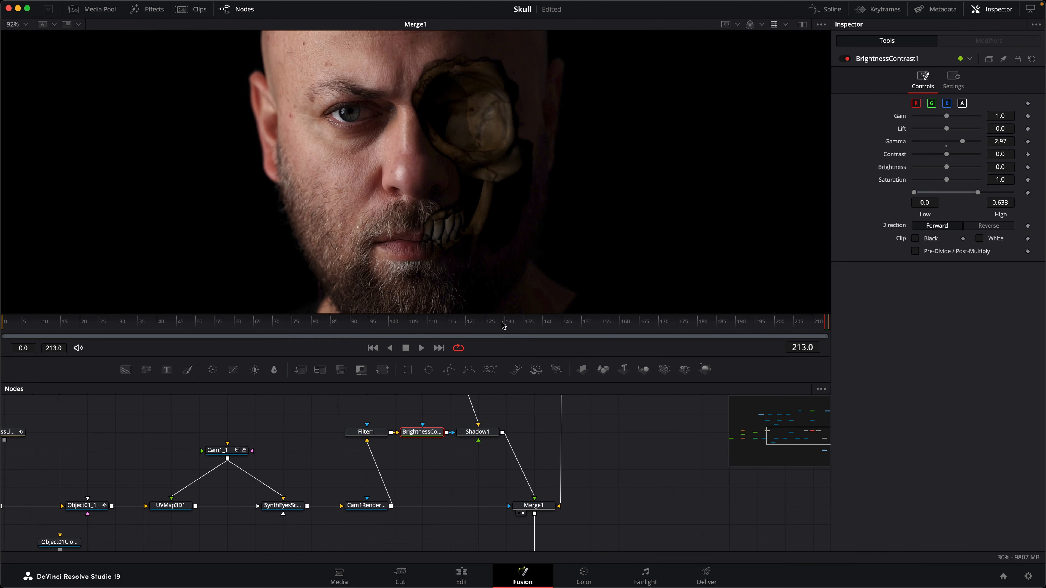
- Check an earlier frame of the composite and set BrightnessContrast1's Low to 0.022 and High to 0.767
left_click_drag(747, 324, 451, 322)
left_click_drag(978, 192, 990, 192)
left_click_drag(913, 192, 914, 193)
- Review the Merge1 composite around frames 40 to 92 and examine when the skull opening appears on the cheek
left_click_drag(308, 323, 252, 323)
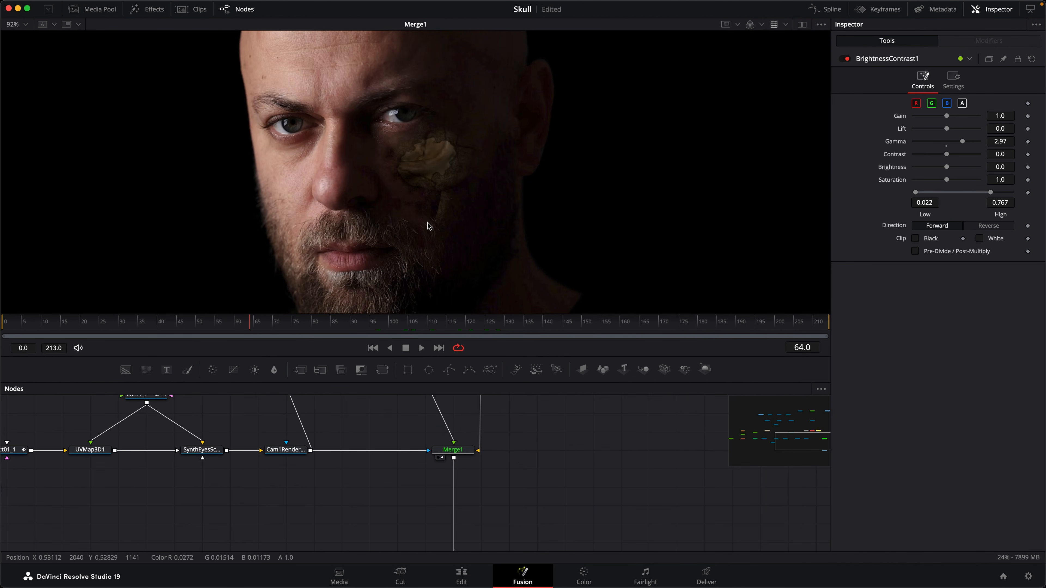
key("Left")
key("Left")
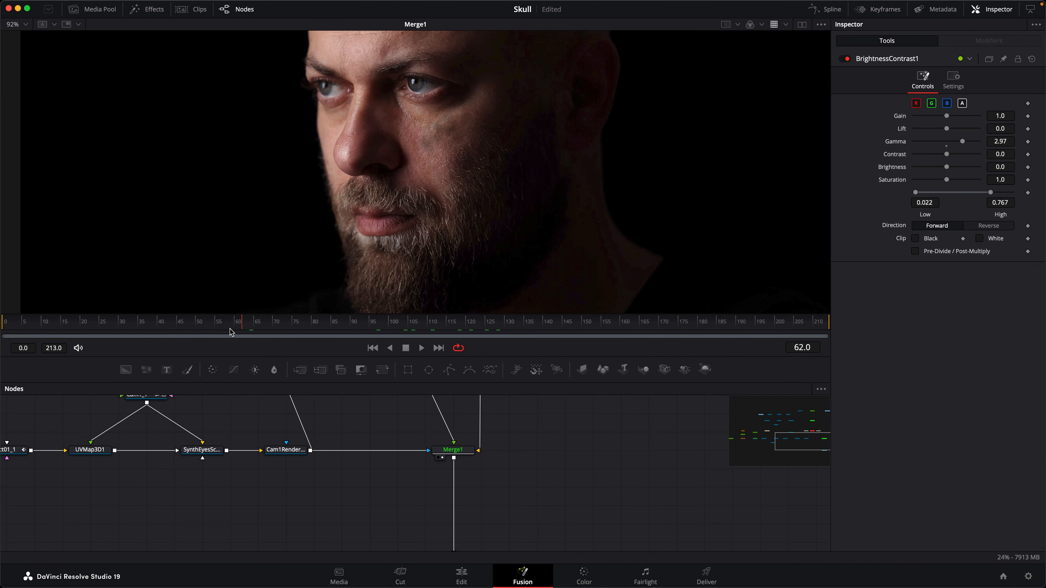
mouse_move(230, 332)
left_mouse_down()
mouse_move(192, 336)
mouse_move(237, 338)
left_mouse_up()
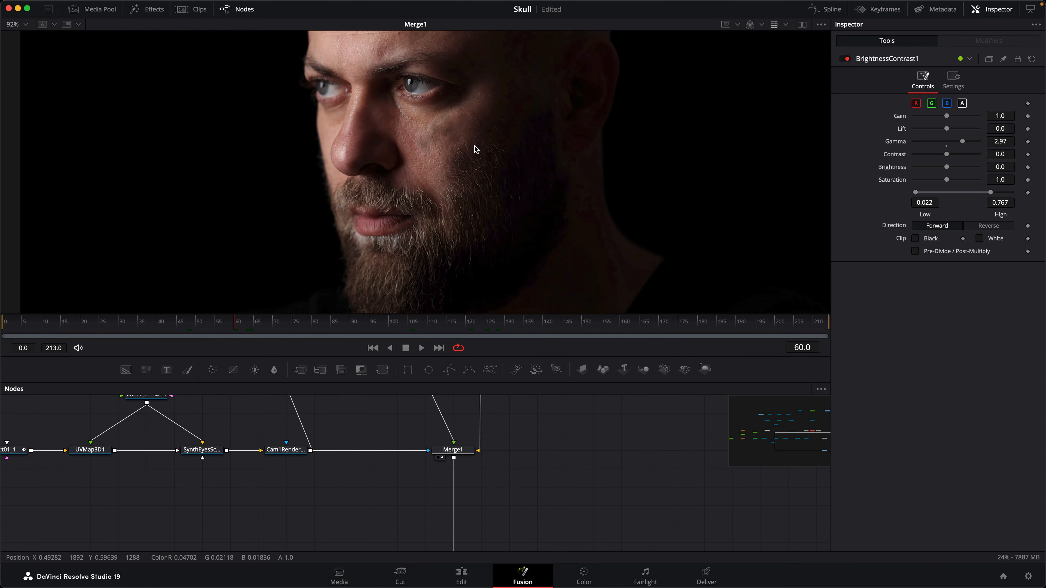
key("space")
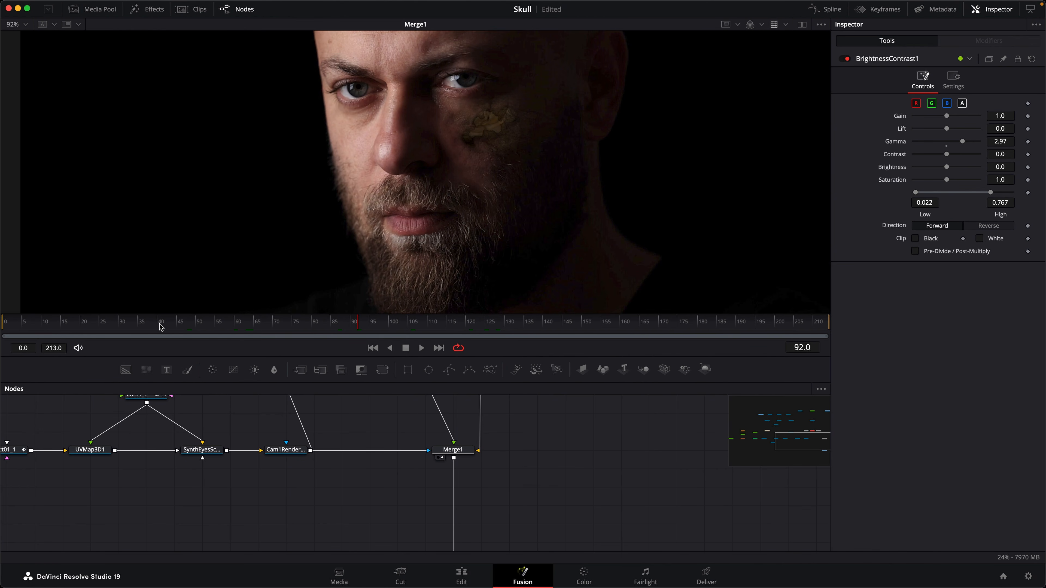
left_click_drag(355, 326, 172, 336)
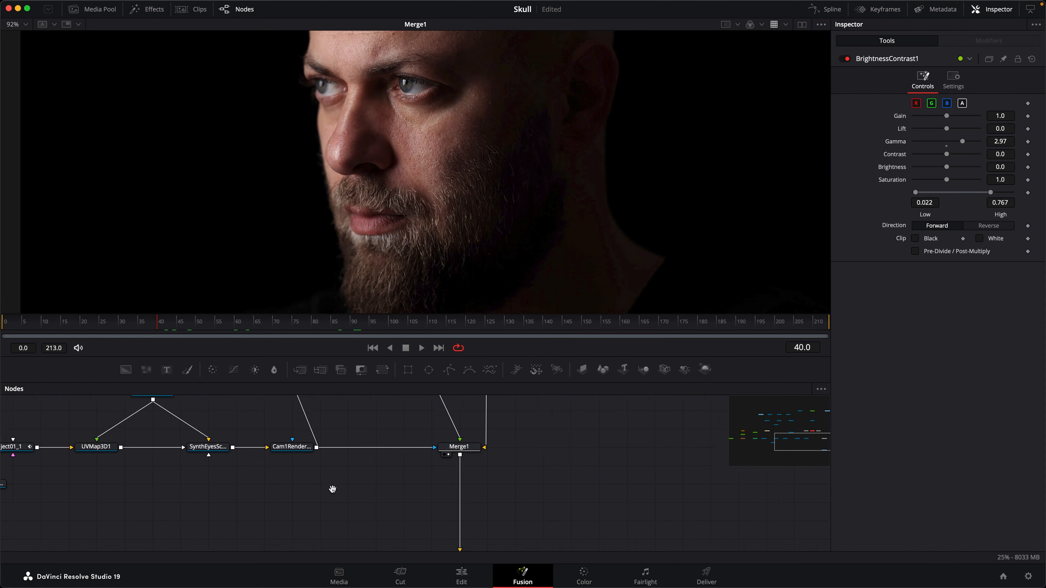
- Open FastNoise2's gradient color settings and show its Offset animation in the keyframe editor
left_click_drag(331, 488, 127, 453)
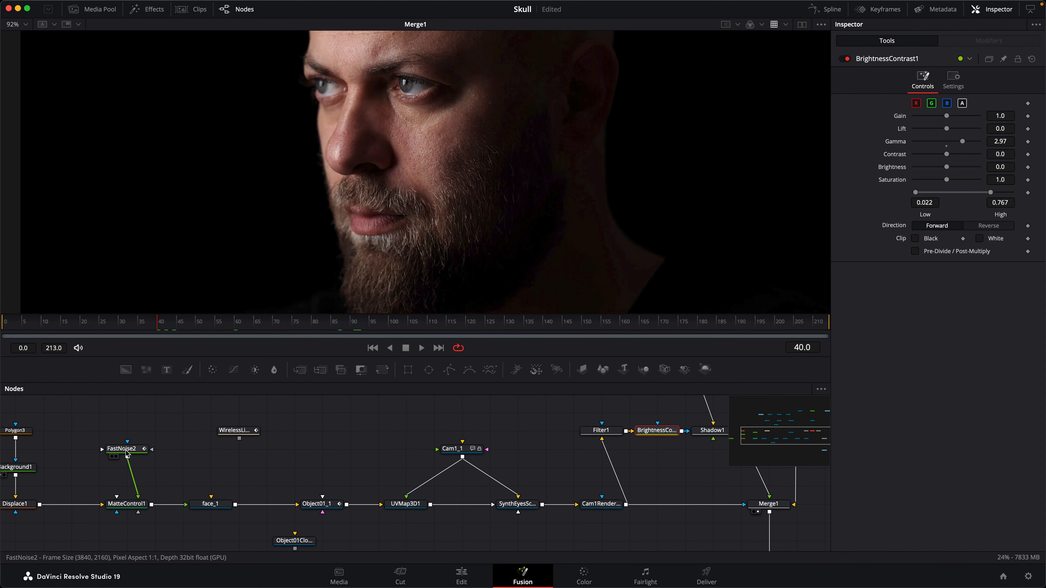
left_click(127, 453)
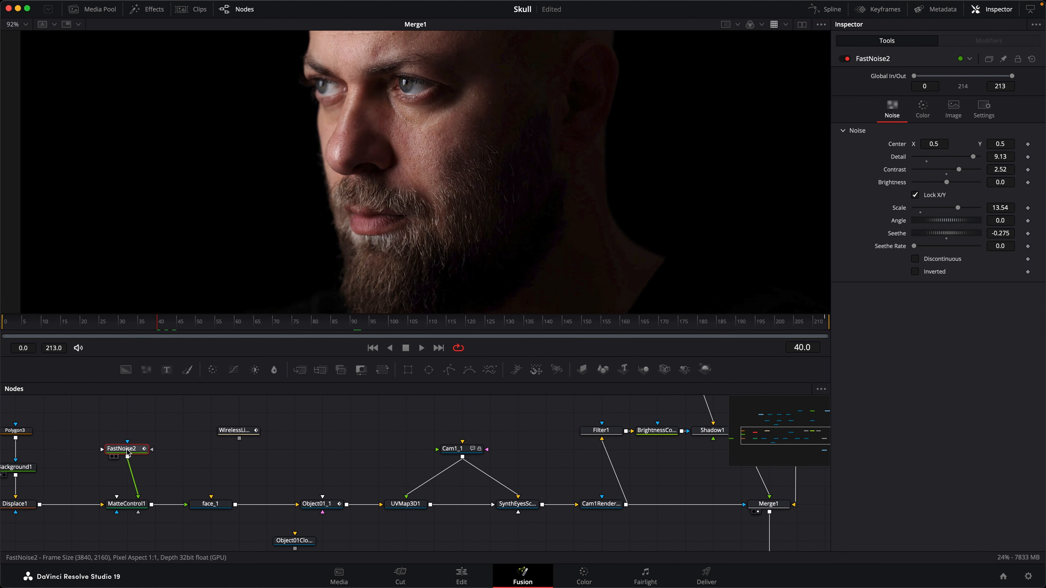
left_click(922, 109)
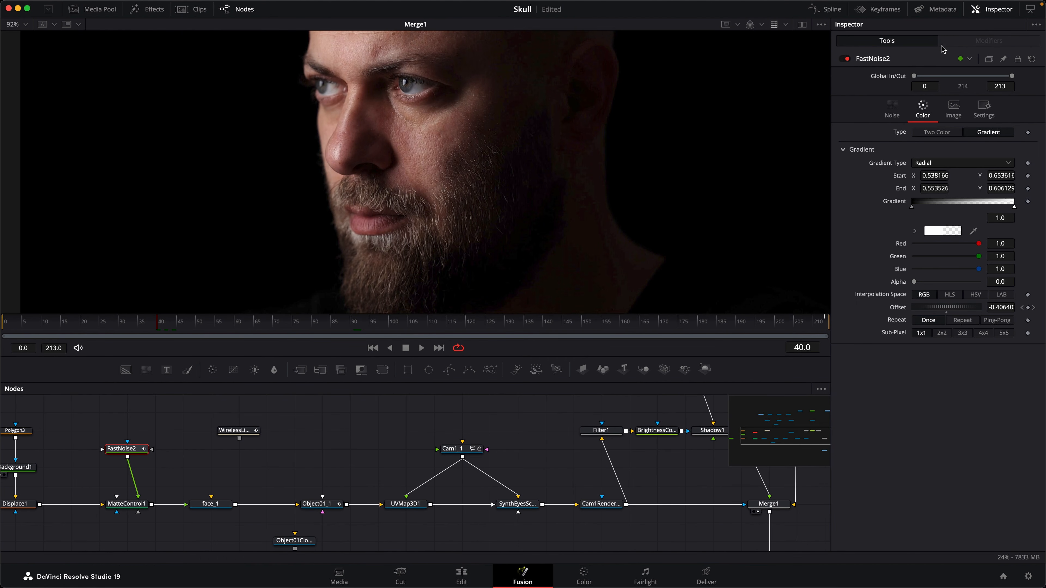
left_click(883, 10)
left_click(435, 416)
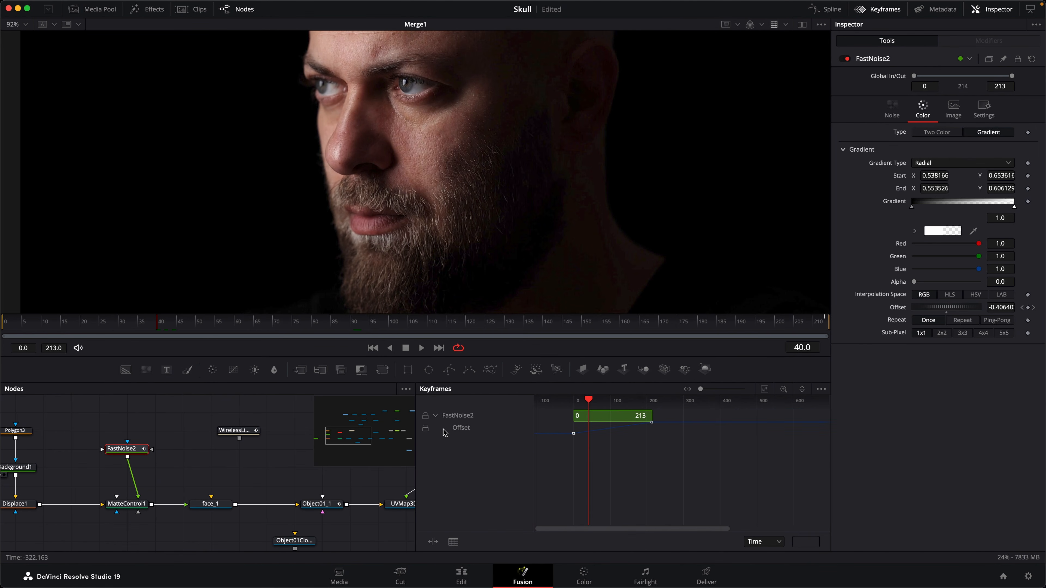
- Move FastNoise2's first Offset keyframe to frame -80 so the opening starts earlier
right_click(561, 431)
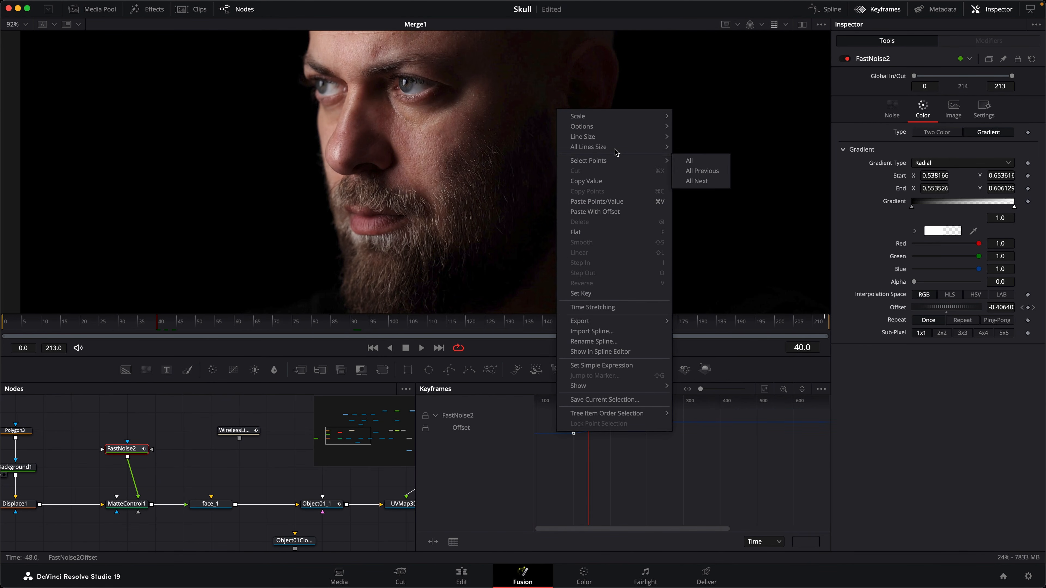
left_click(577, 432)
left_click(572, 431)
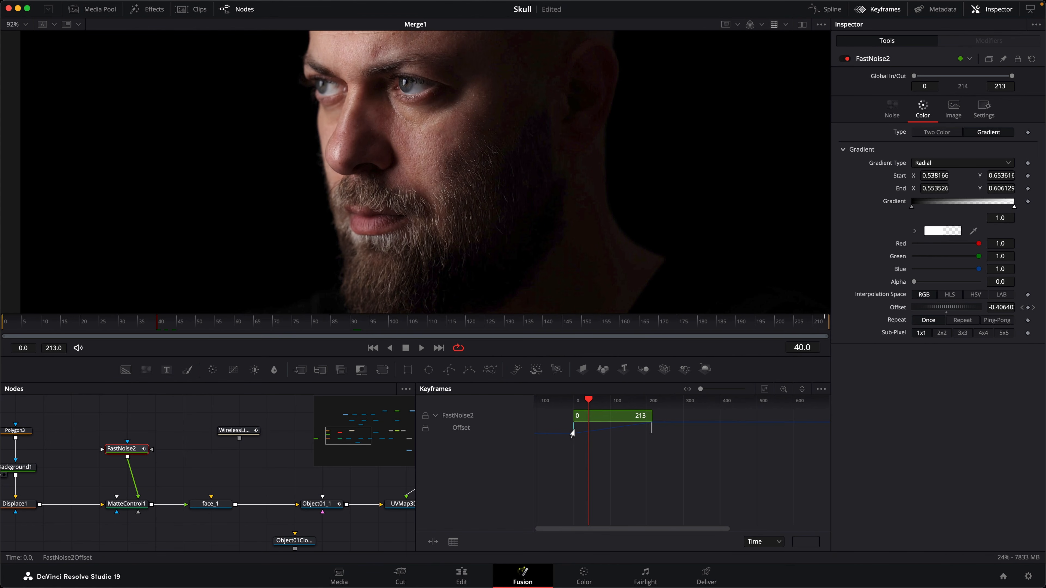
left_click_drag(574, 461, 547, 429)
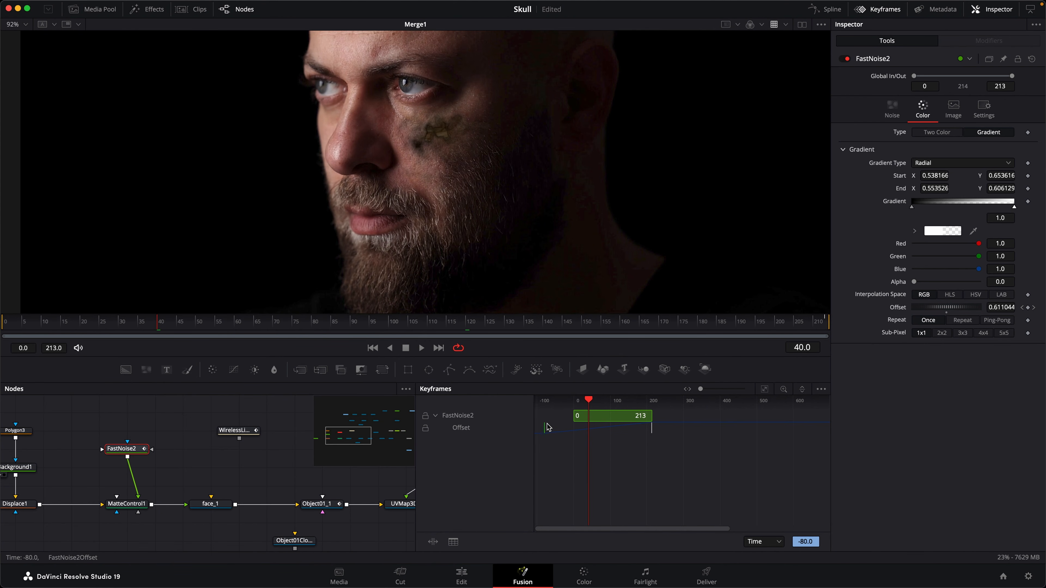
- Review the reveal from frame 0 to 213 and set FastNoise2's gradient Offset to 4.617 at frame 213
left_click(373, 348)
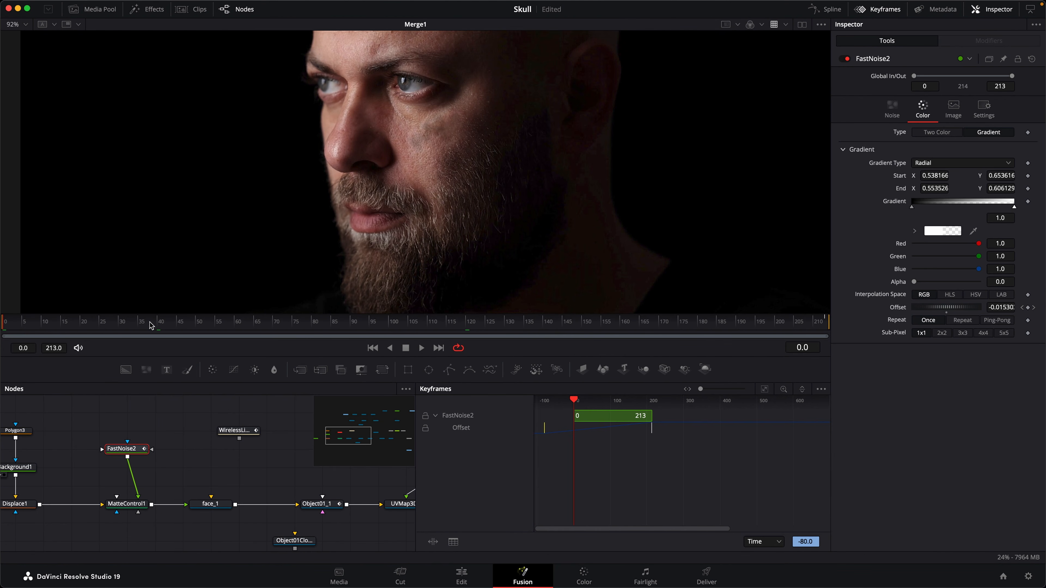
left_click_drag(42, 325, 832, 318)
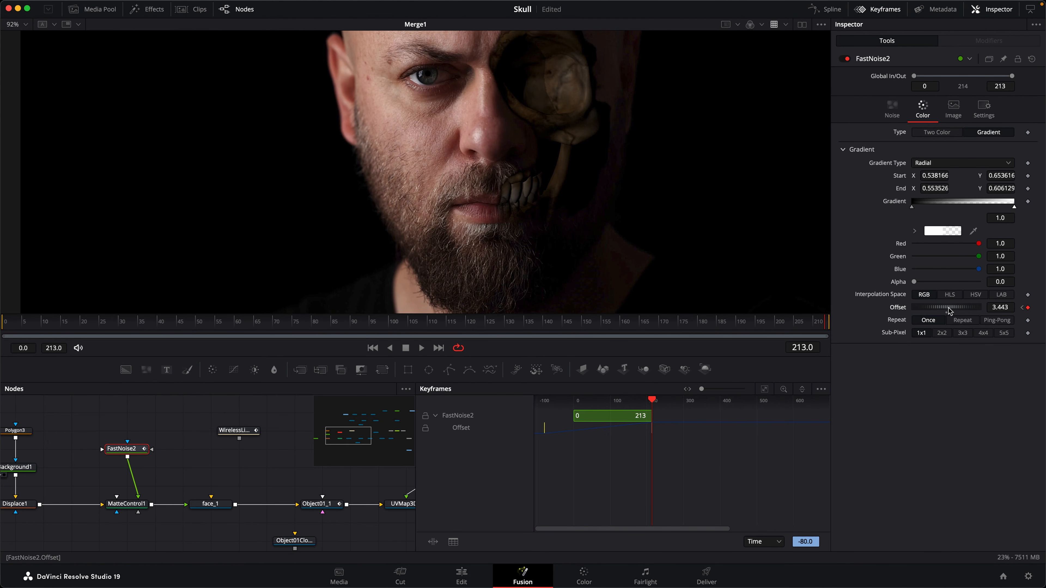
left_click_drag(949, 309, 1024, 312)
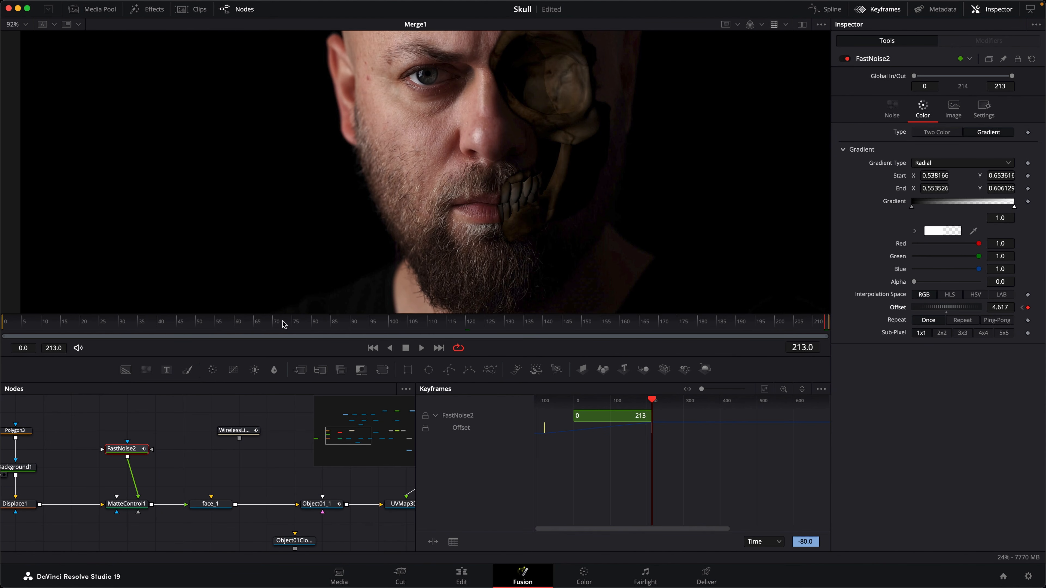
- Shift FastNoise2's first Offset keyframe closer to frame 0 and check the cheek opening between frames 40 and 53
left_click(161, 326)
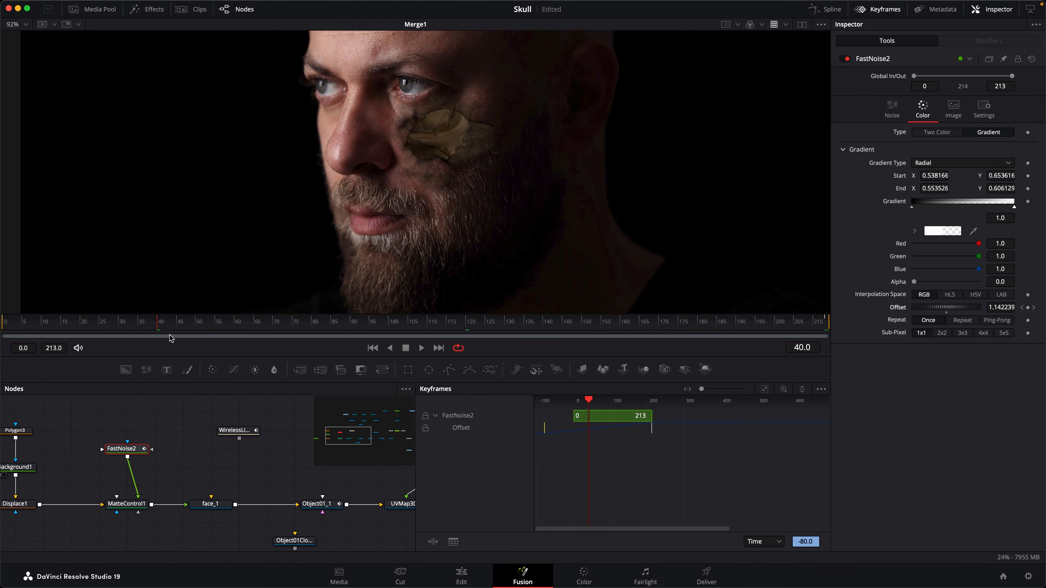
left_click_drag(542, 432, 557, 432)
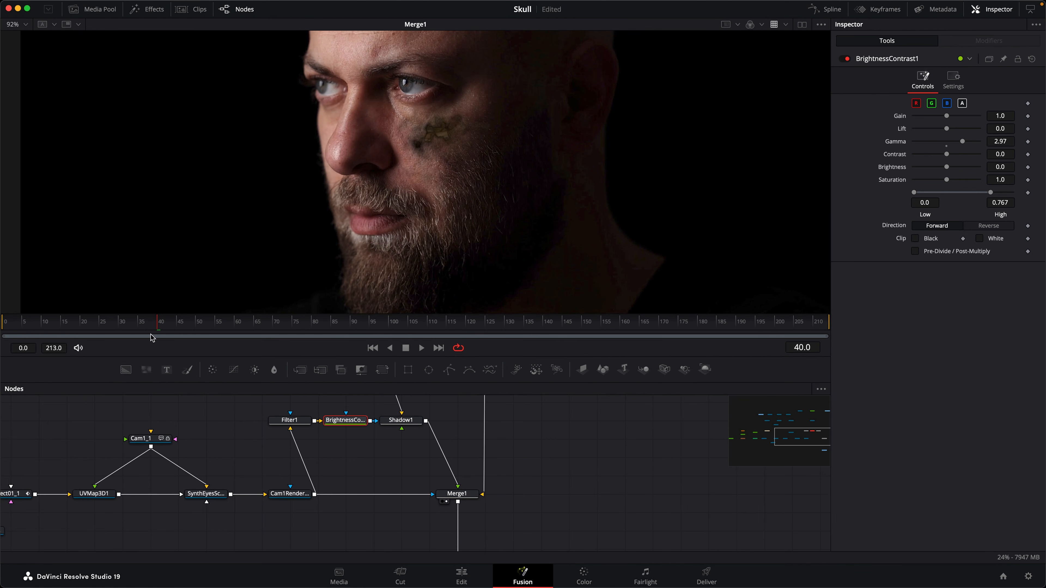
left_click_drag(157, 328, 209, 330)
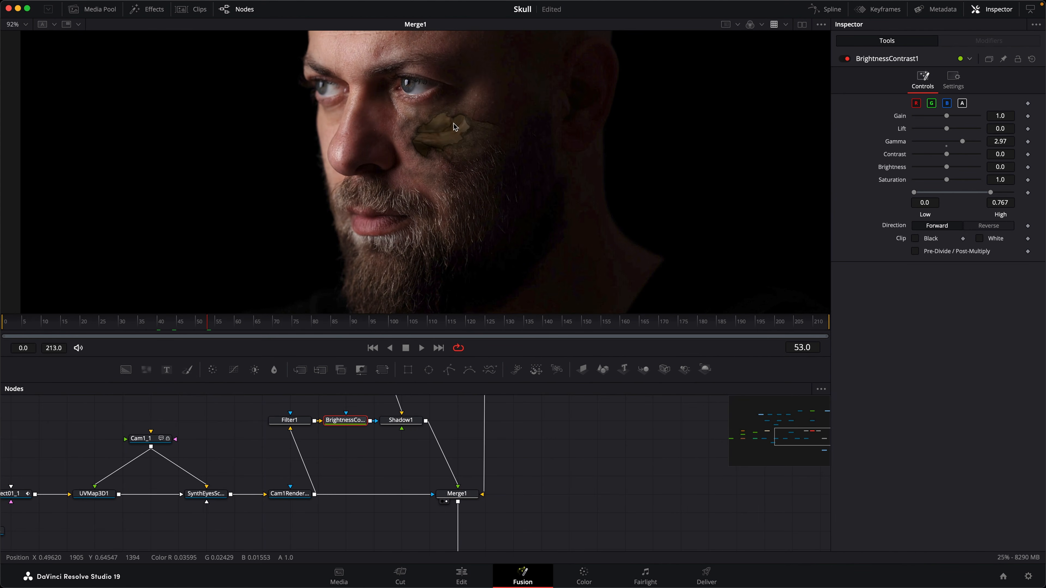
- Review the skull reveal on the Edit page timeline, playing and scrubbing through the clip up to its last frame
scroll(472, 230, "down", 4)
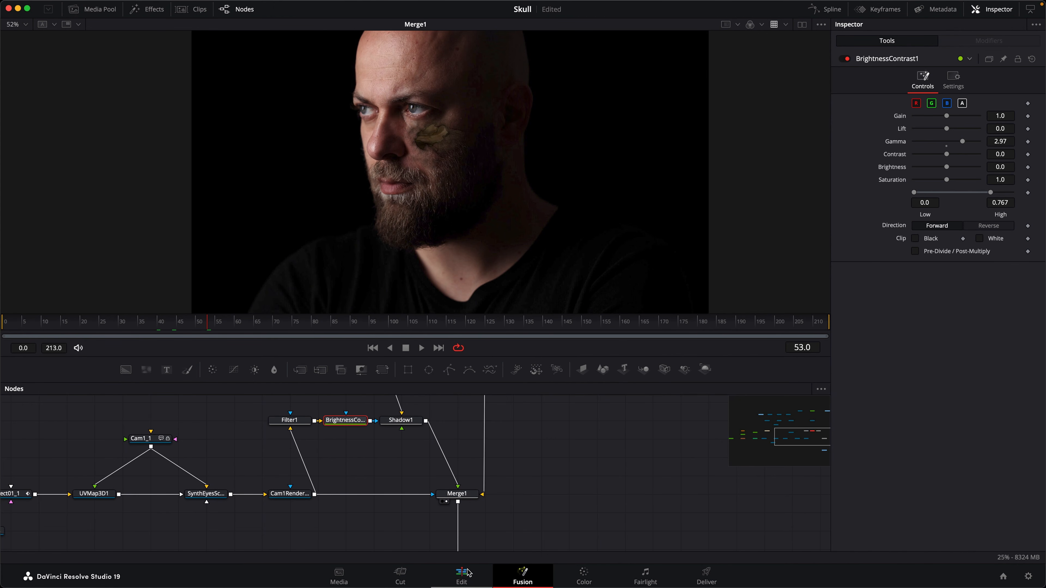
left_click(462, 575)
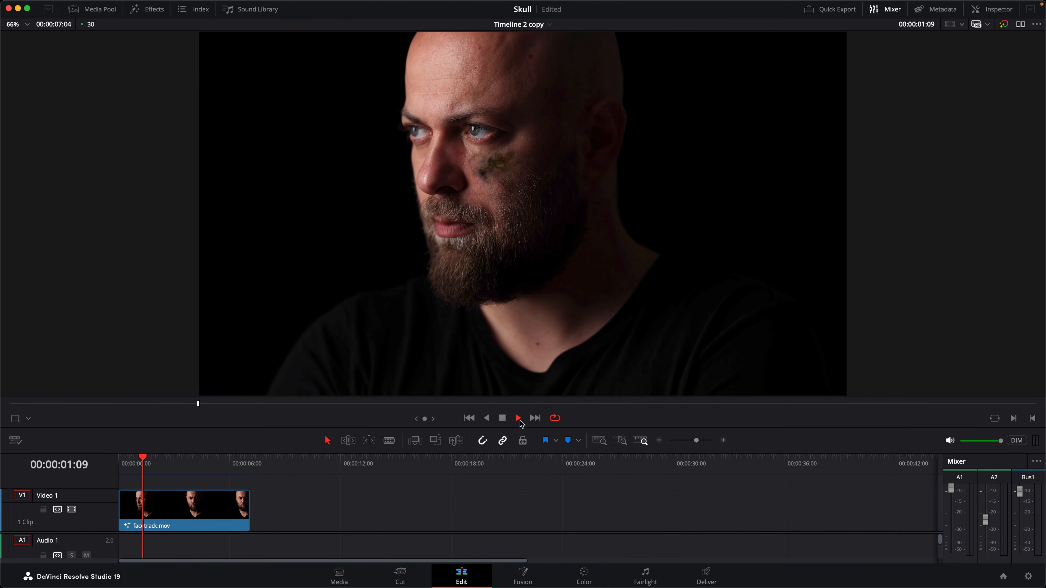
left_click(503, 418)
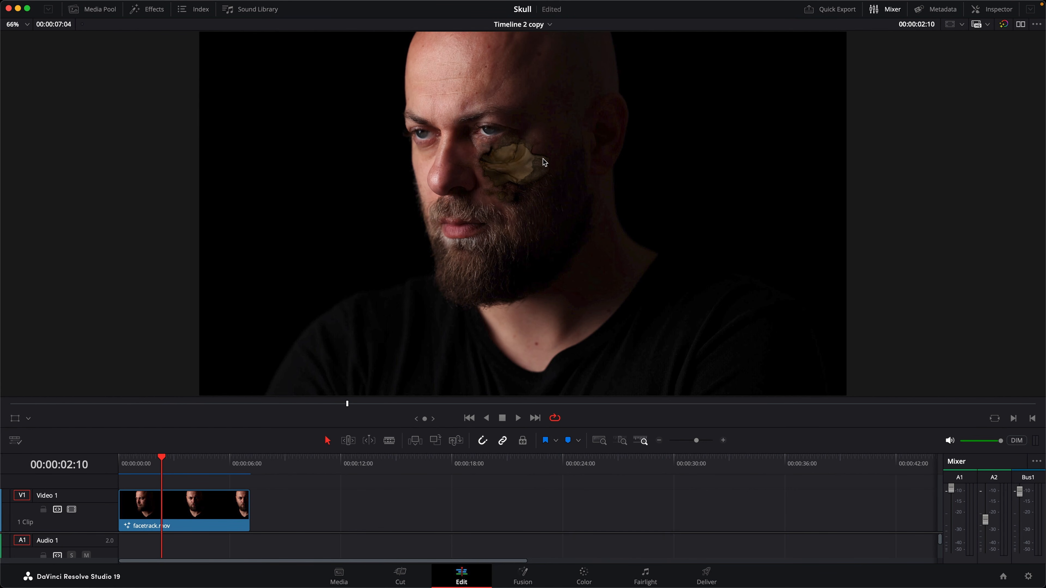
mouse_move(356, 404)
left_mouse_down()
mouse_move(404, 406)
mouse_move(337, 403)
mouse_move(561, 404)
mouse_move(838, 376)
mouse_move(1044, 380)
left_mouse_up()
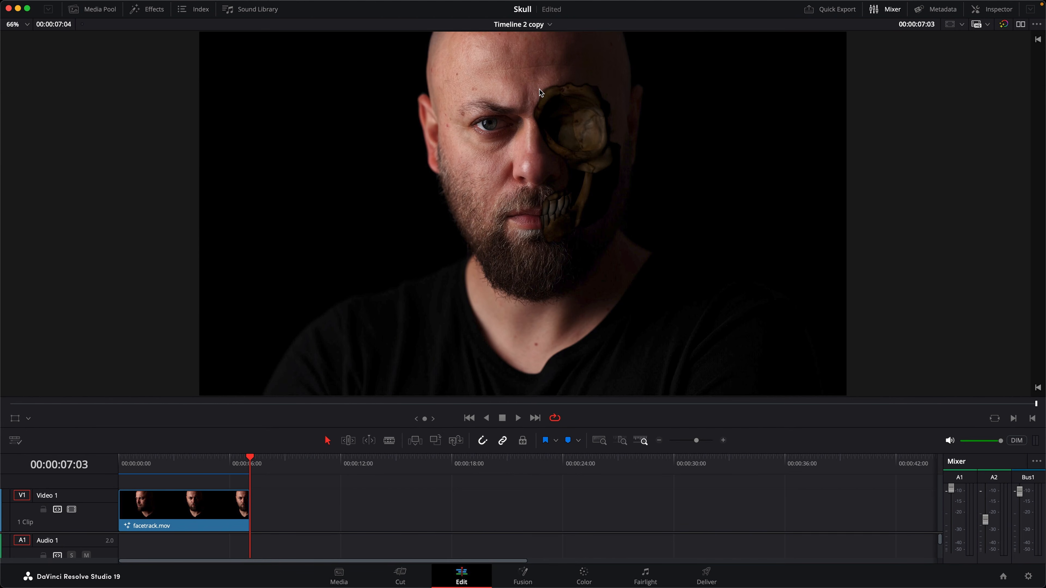
left_click_drag(605, 406, 343, 402)
key("space")
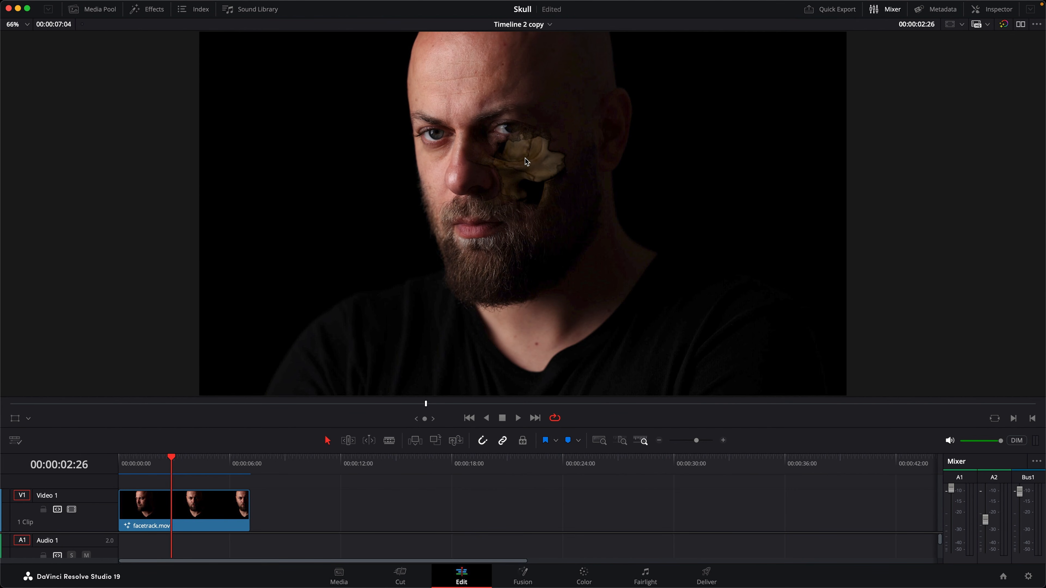
left_click_drag(428, 405, 582, 404)
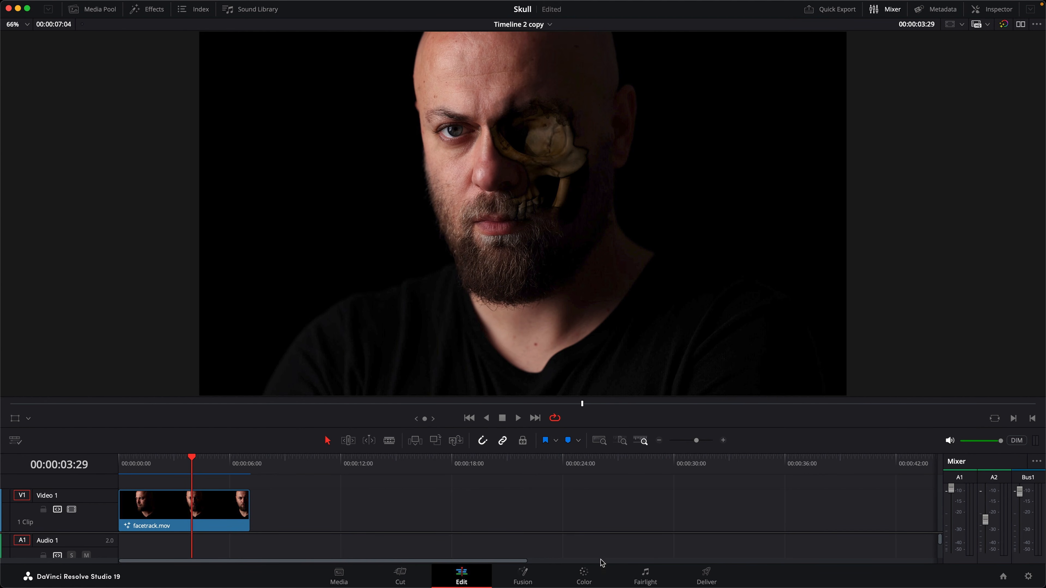
- Return to the Fusion page and set SpotLight1's shadow Softness to Variable
left_click(523, 575)
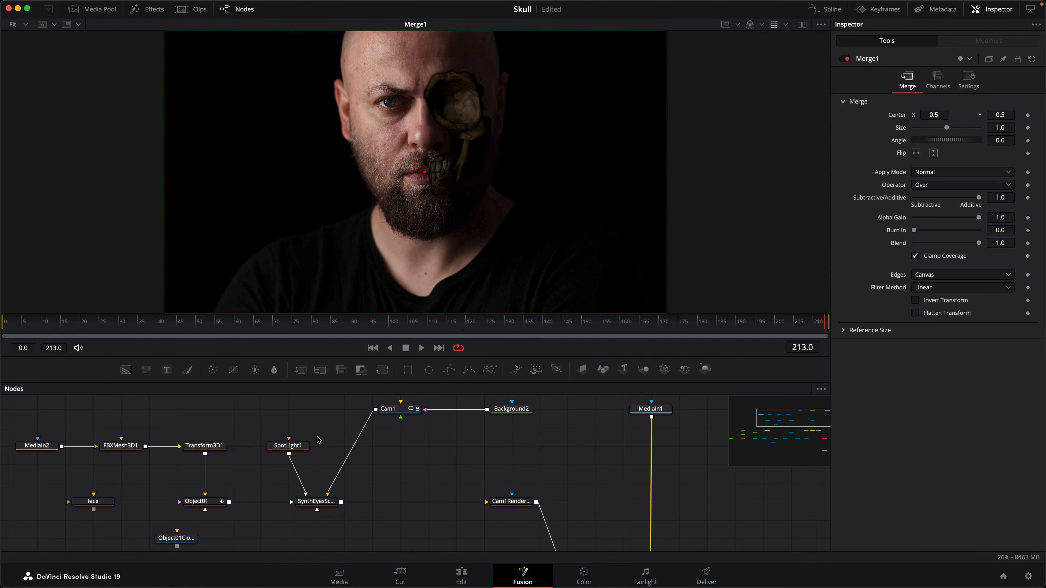
left_click(290, 447)
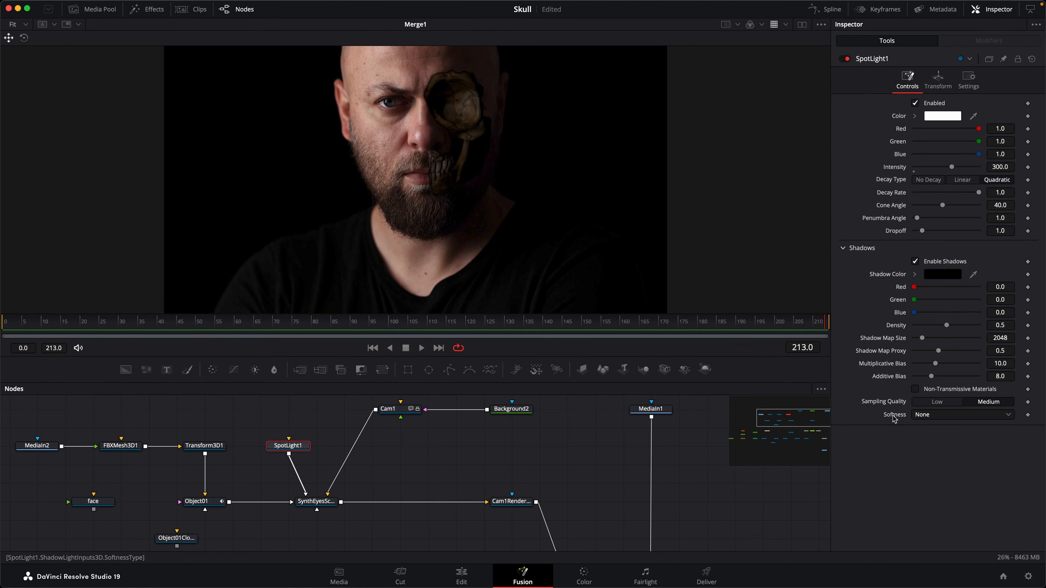
left_click(936, 416)
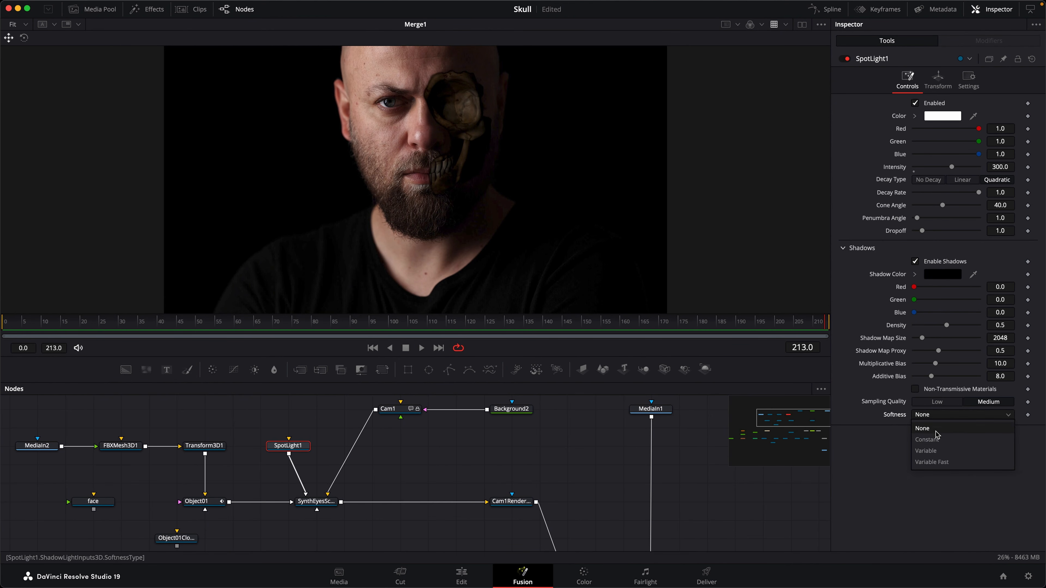
left_click(936, 449)
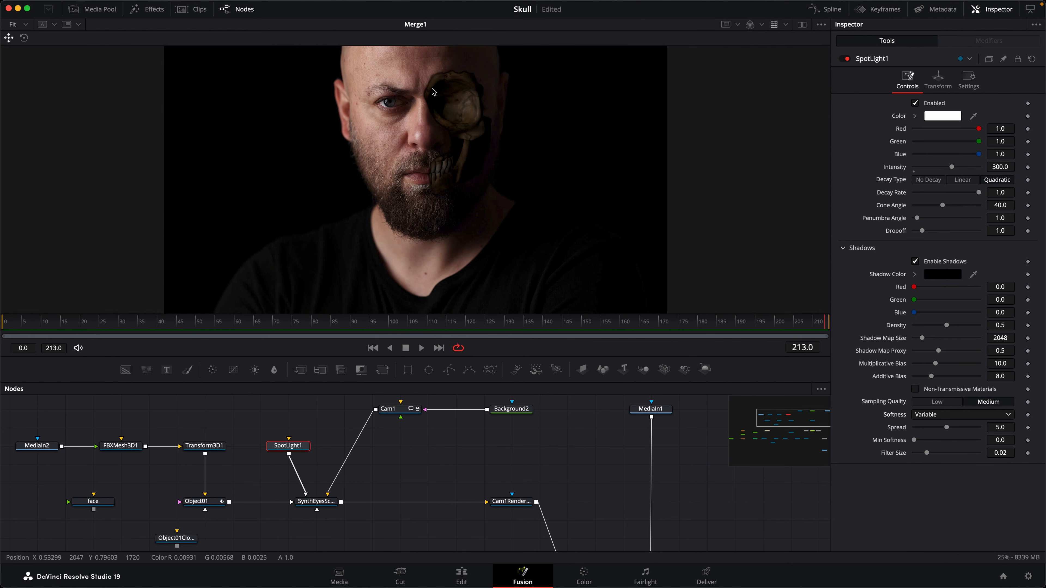
- Switch to a two-viewer layout and show the skull's SynthEyesScene beside the Merge1 result
left_click_drag(596, 454, 567, 378)
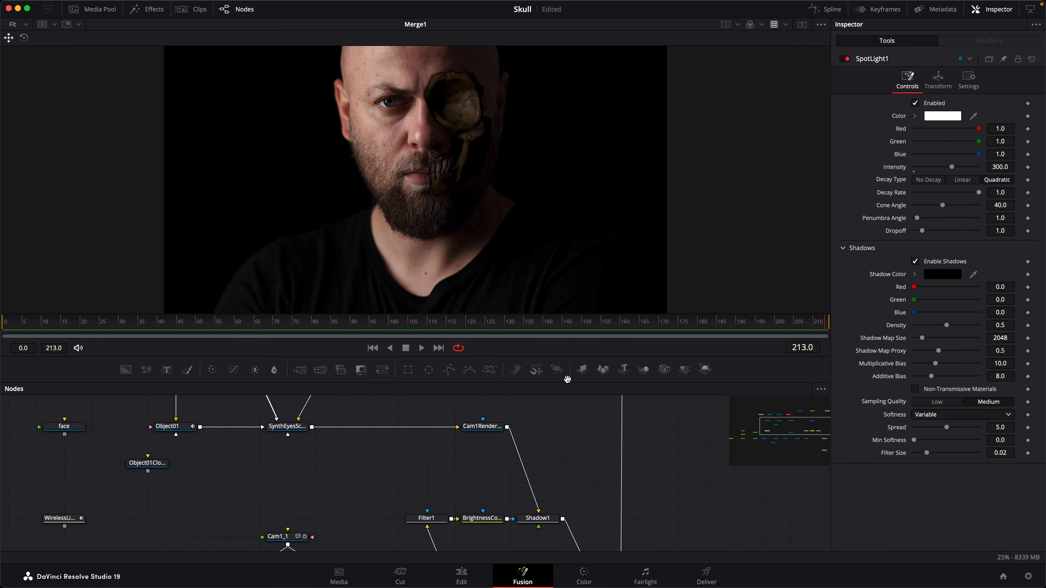
left_click(801, 24)
left_click_drag(452, 390, 553, 483)
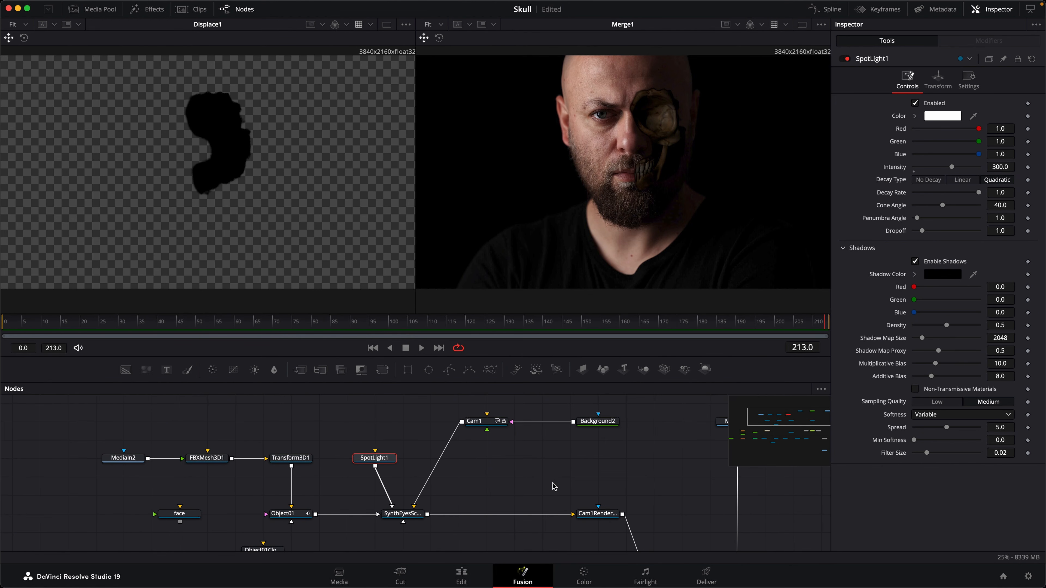
key("1")
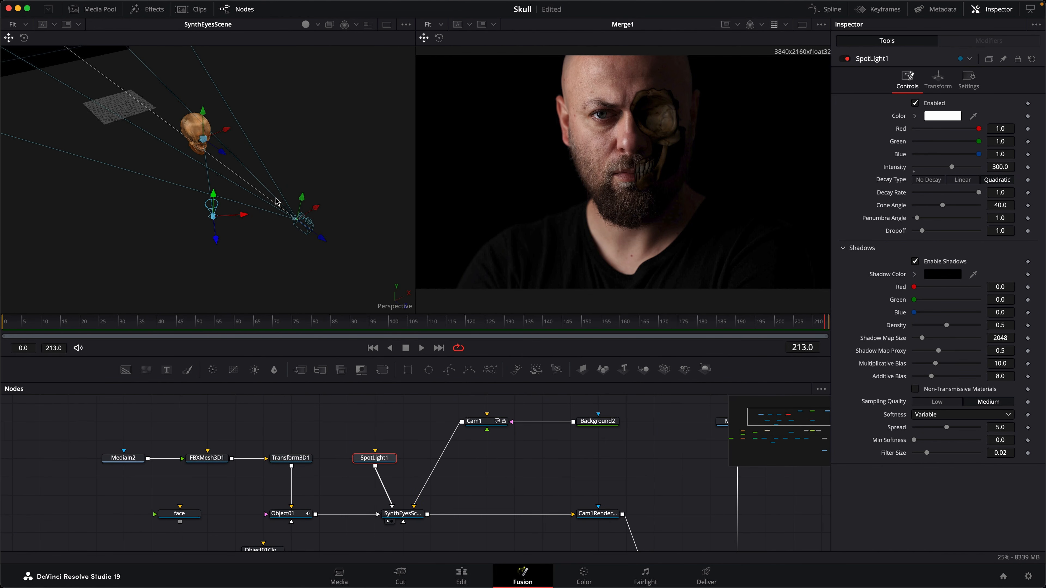
- Shift SpotLight1 slightly along its X axis in the 3D scene and set its Cone Angle to 70
left_click_drag(245, 215, 249, 219)
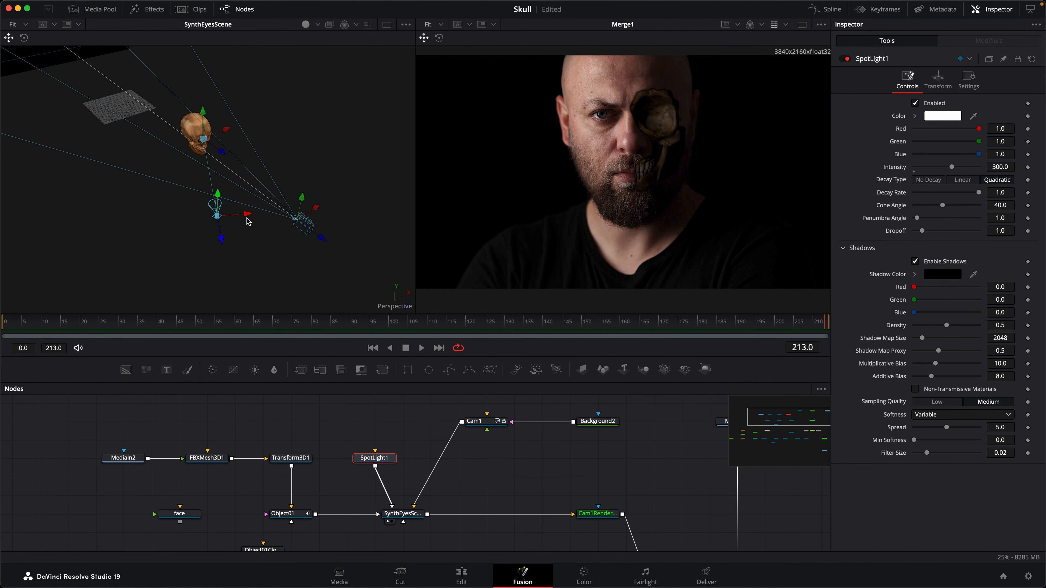
left_click_drag(960, 206, 966, 206)
left_click(966, 206)
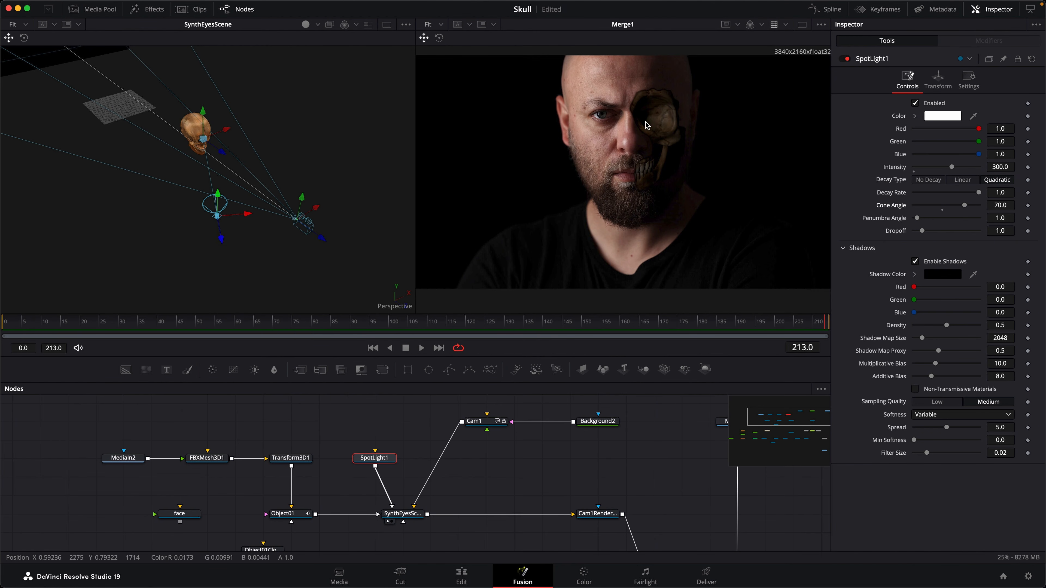
left_click_drag(297, 120, 326, 124)
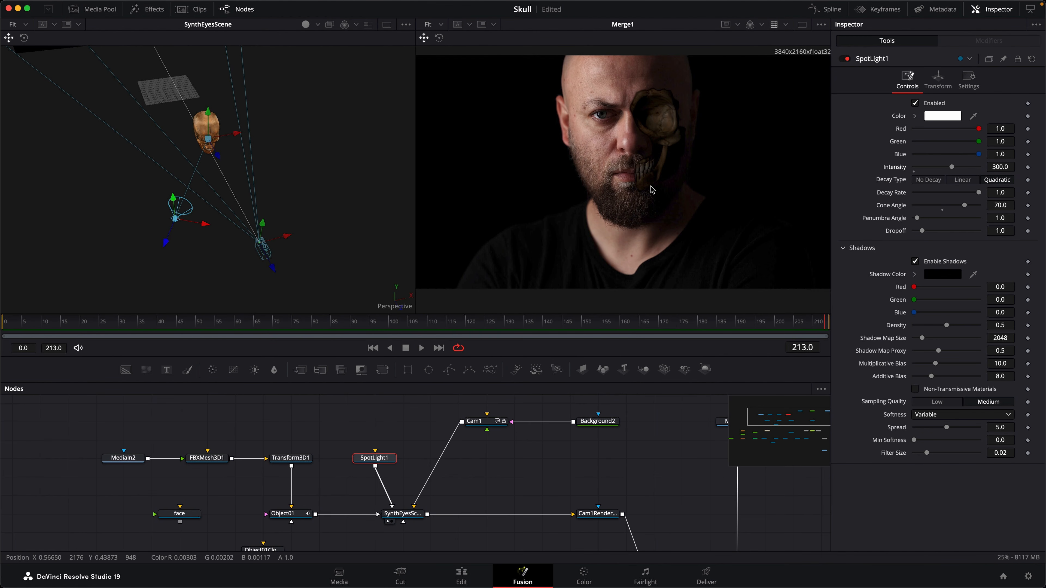
- Inspect the teeth and jaw edge closely and show the Displace1 matte beside the Merge1 result
scroll(647, 195, "up", 5)
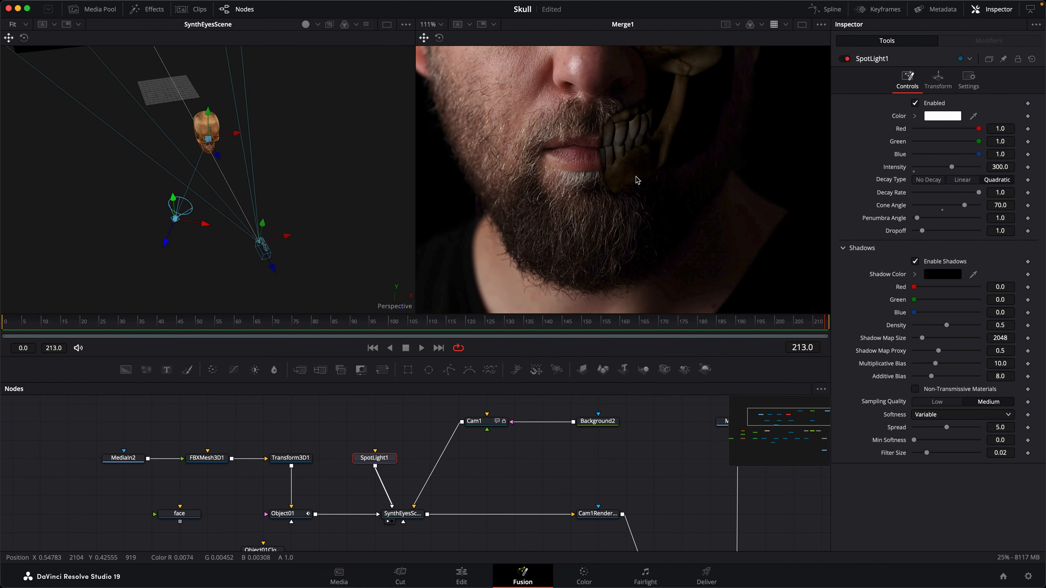
scroll(355, 497, "down", 3)
scroll(355, 497, "left", 6)
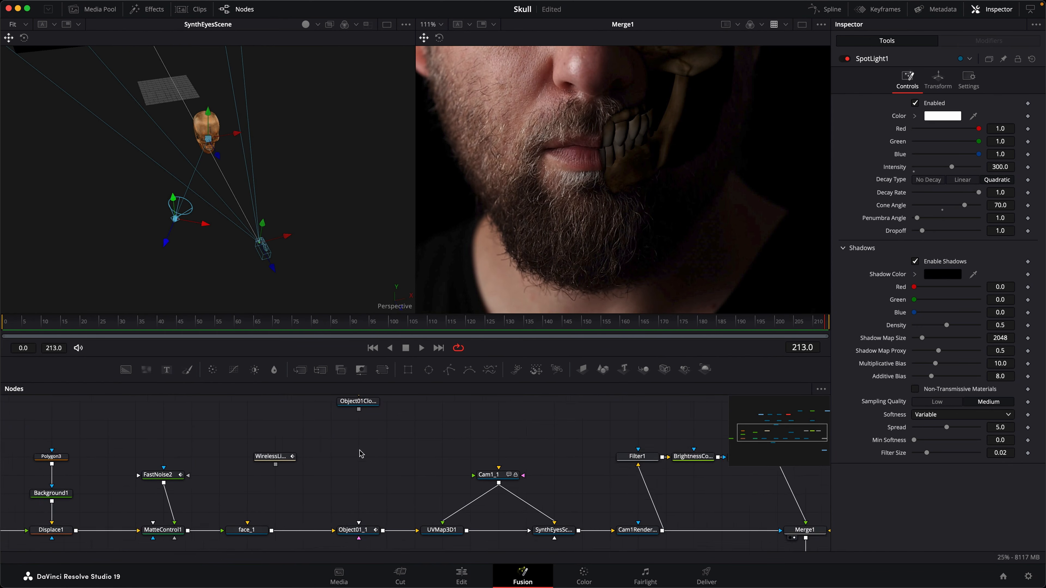
left_click_drag(196, 470, 234, 217)
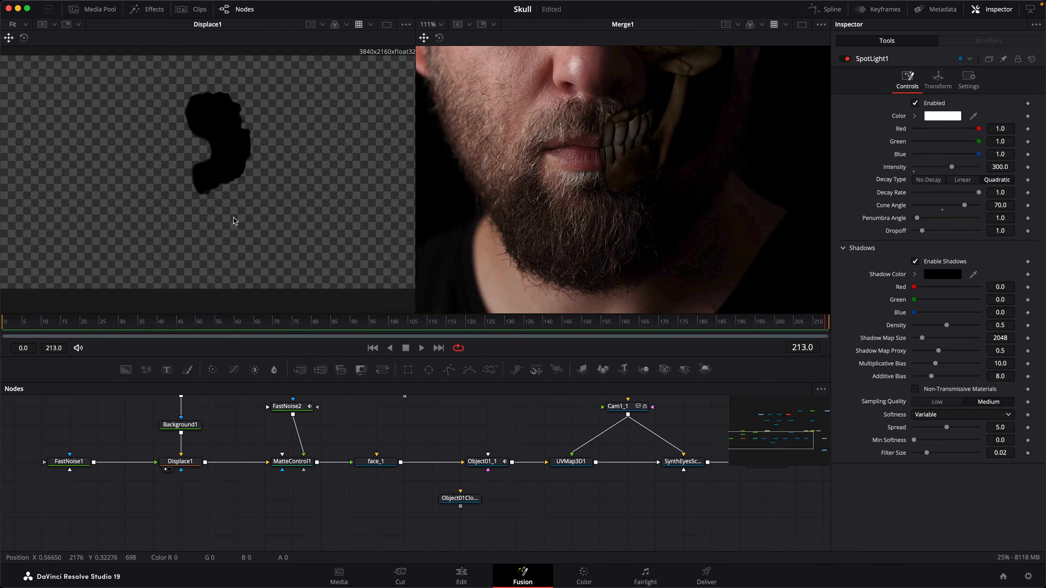
scroll(205, 474, "up", 3)
scroll(205, 474, "left", 1)
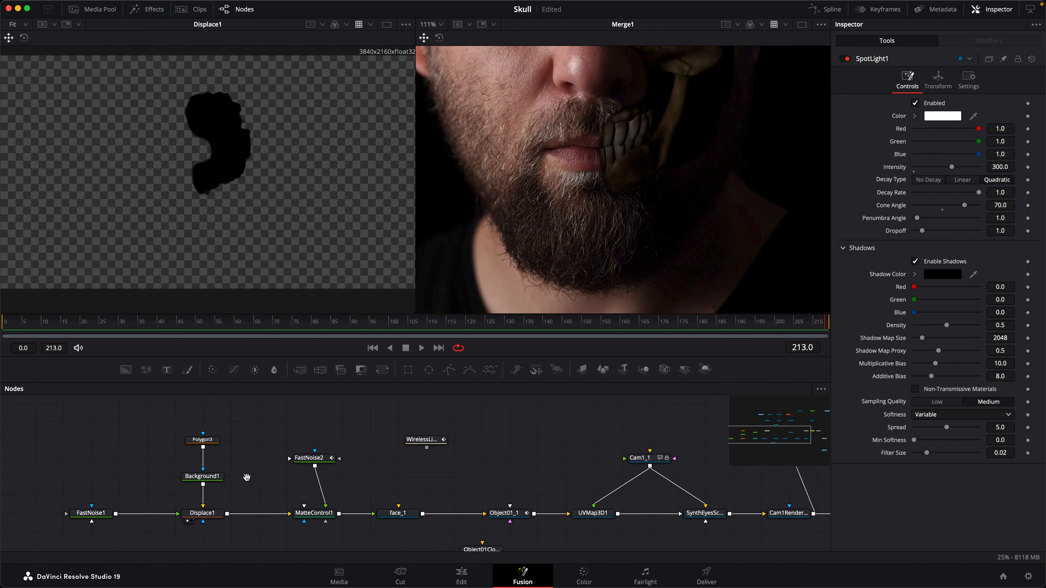
- Reshape Polygon3's lower edge by pulling its jaw points inward and up, and check the skull opening around the jaw and eye socket
left_click(207, 445)
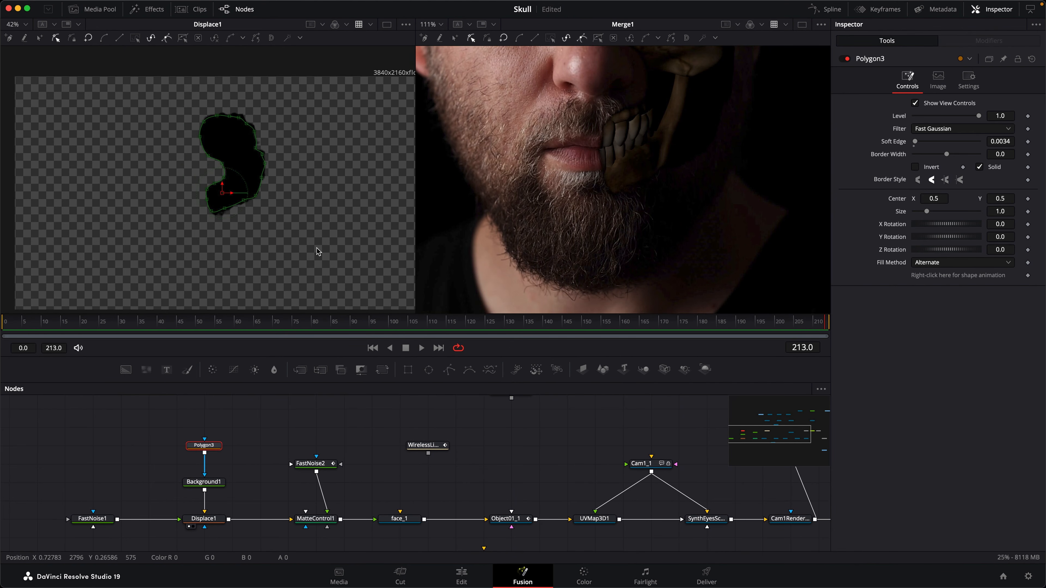
scroll(195, 178, "up", 3)
left_click_drag(191, 181, 152, 181)
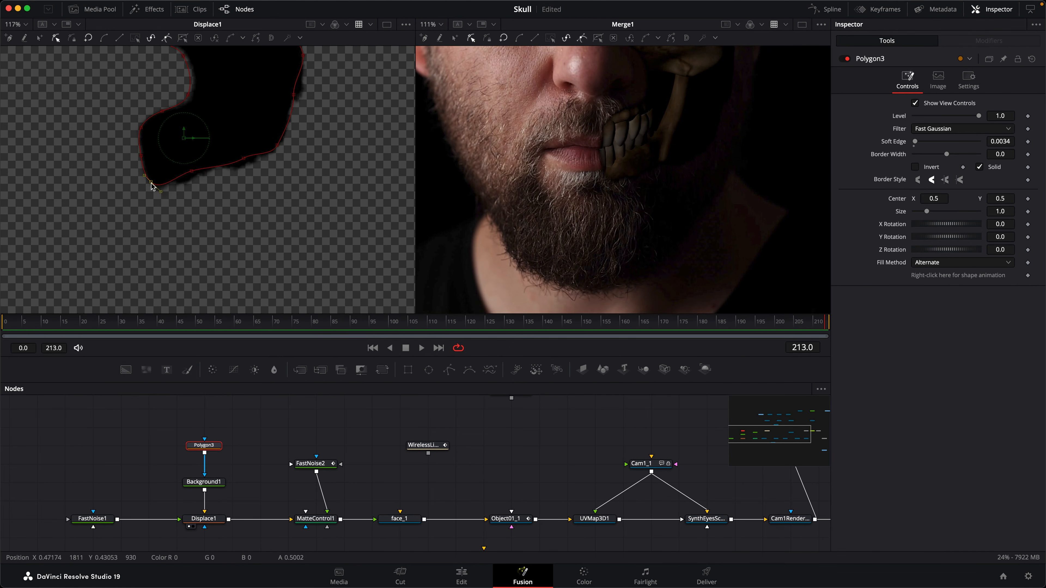
left_click_drag(247, 158, 247, 135)
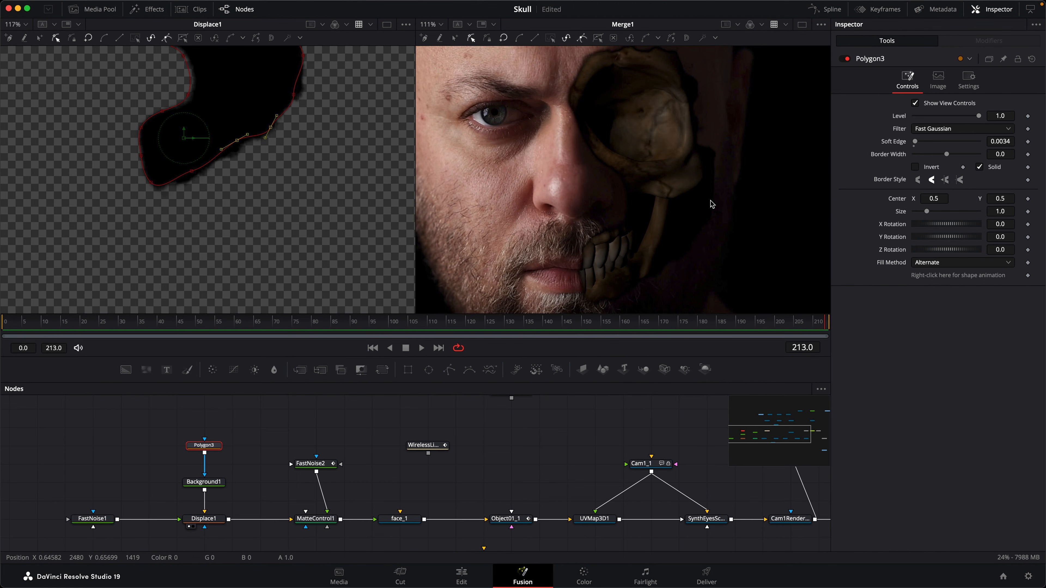
scroll(302, 283, "up", 5)
left_click_drag(321, 153, 287, 208)
scroll(288, 211, "down", 3)
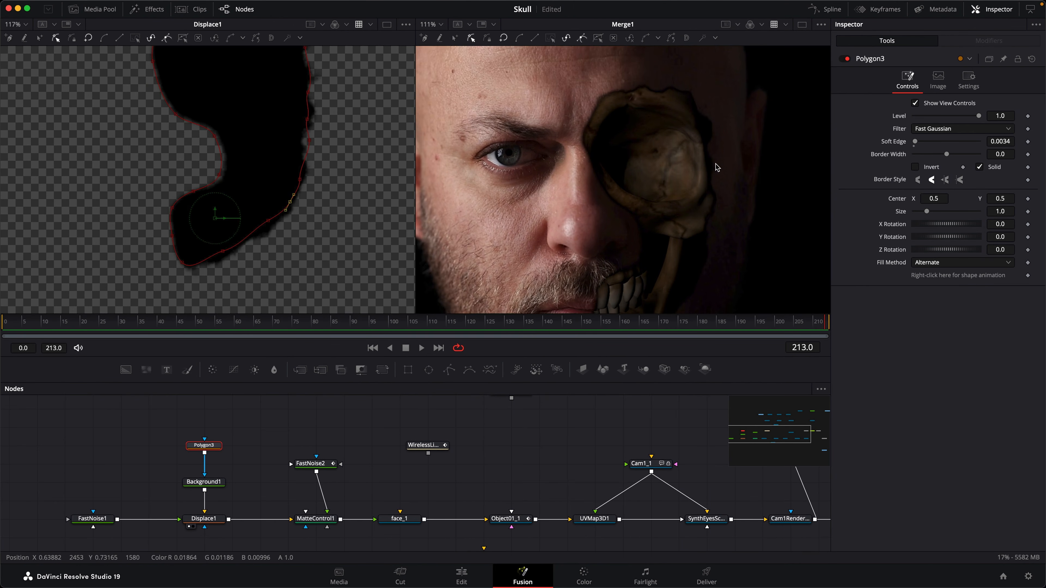
scroll(715, 165, "down", 3)
scroll(320, 183, "up", 4)
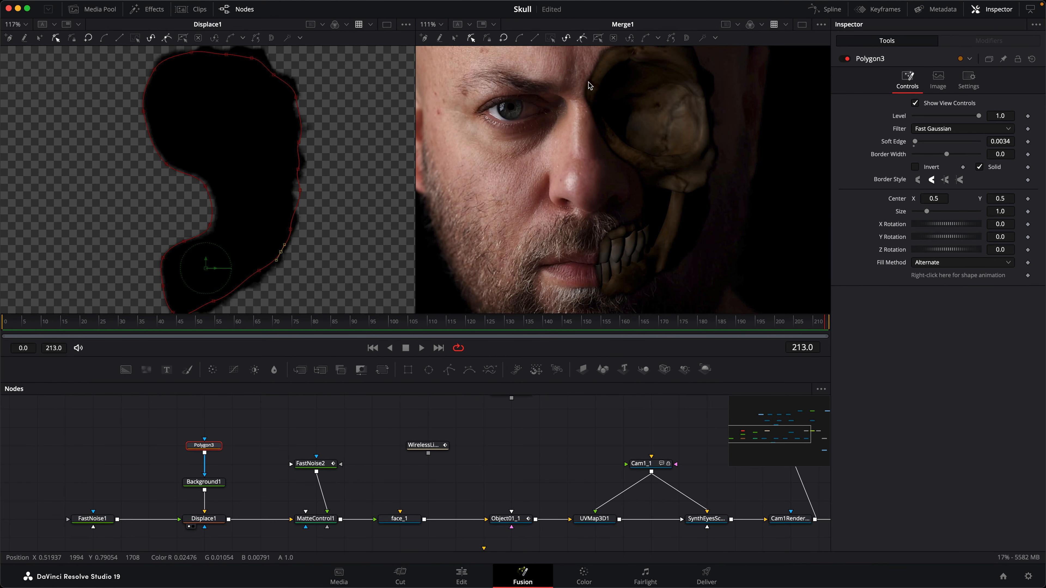
- Enable Discontinuous and Inverted on the FastNoise1 node that displaces the matte edge
scroll(296, 462, "down", 2)
scroll(296, 461, "left", 2)
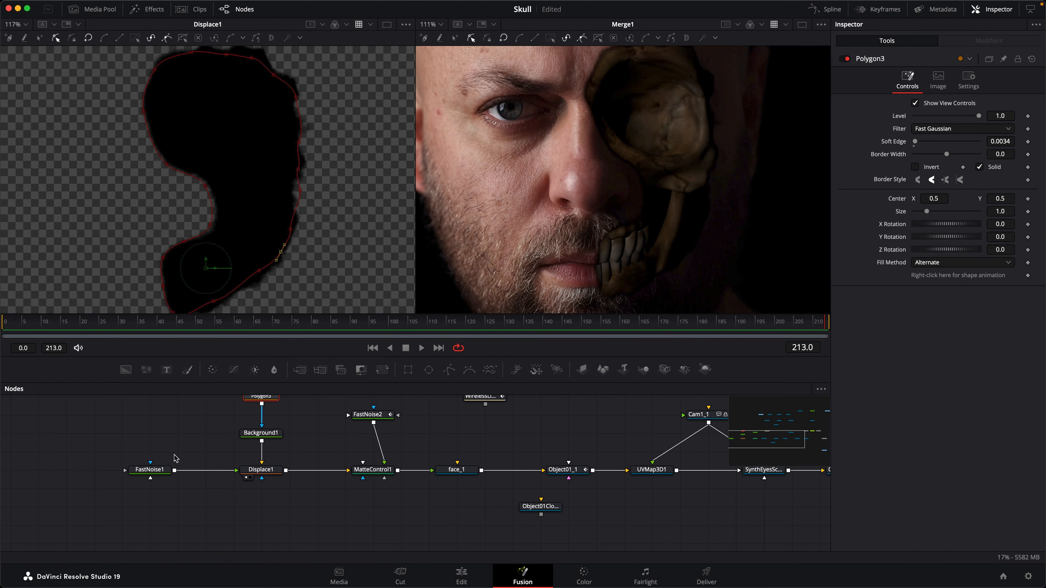
left_click(151, 473)
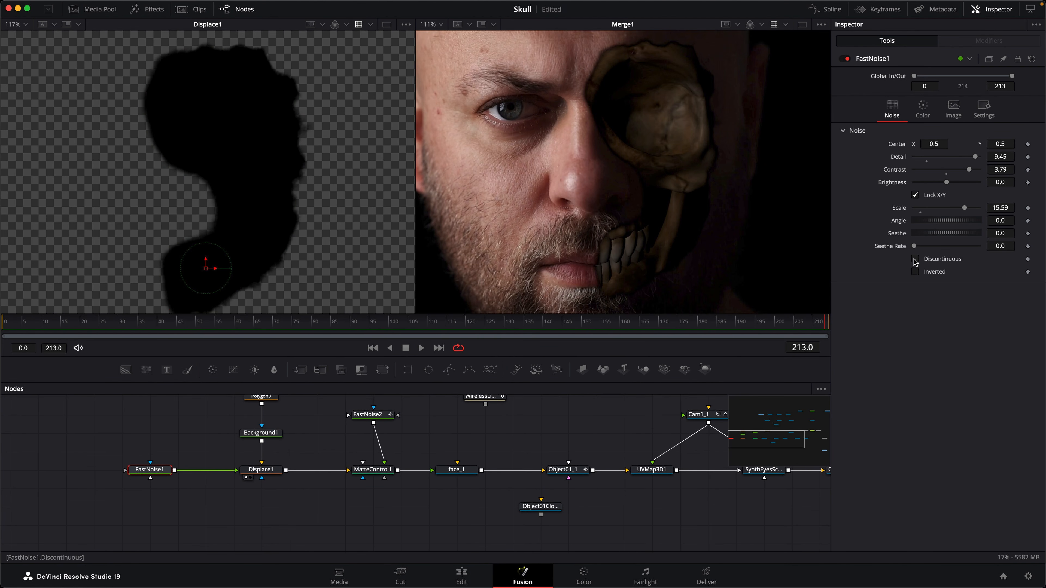
left_click(942, 259)
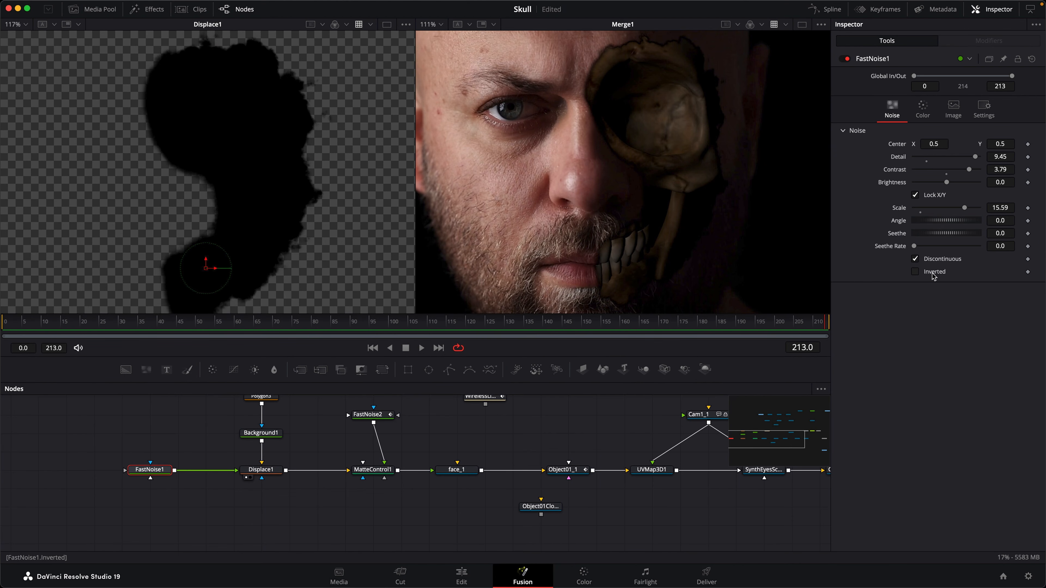
left_click(933, 273)
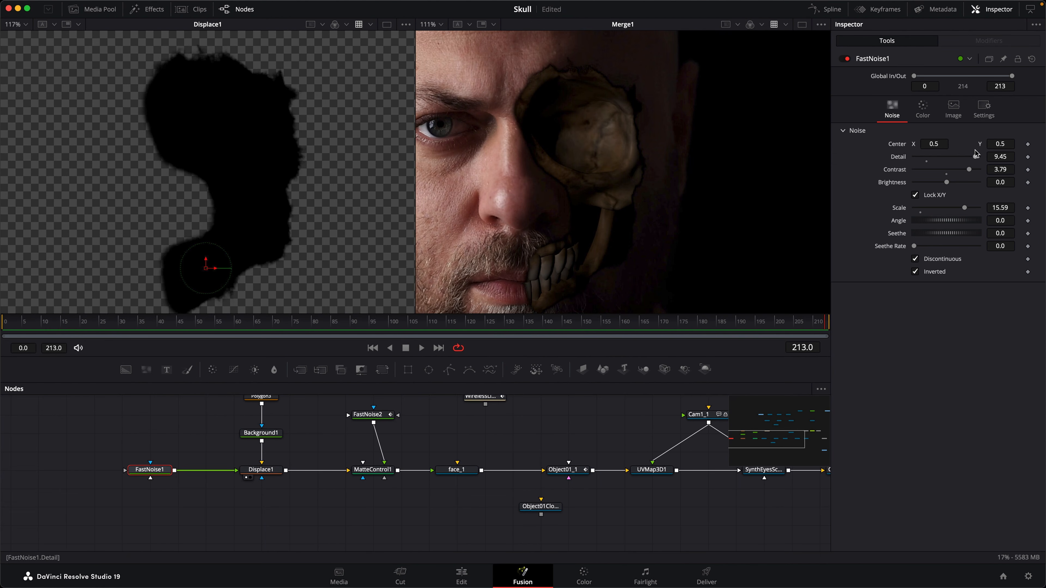
- Set FastNoise1's Detail to 10, Contrast to 3.98, Scale to 15.75 and Seethe to -0.036
left_click_drag(965, 208, 968, 210)
left_click_drag(976, 156, 973, 173)
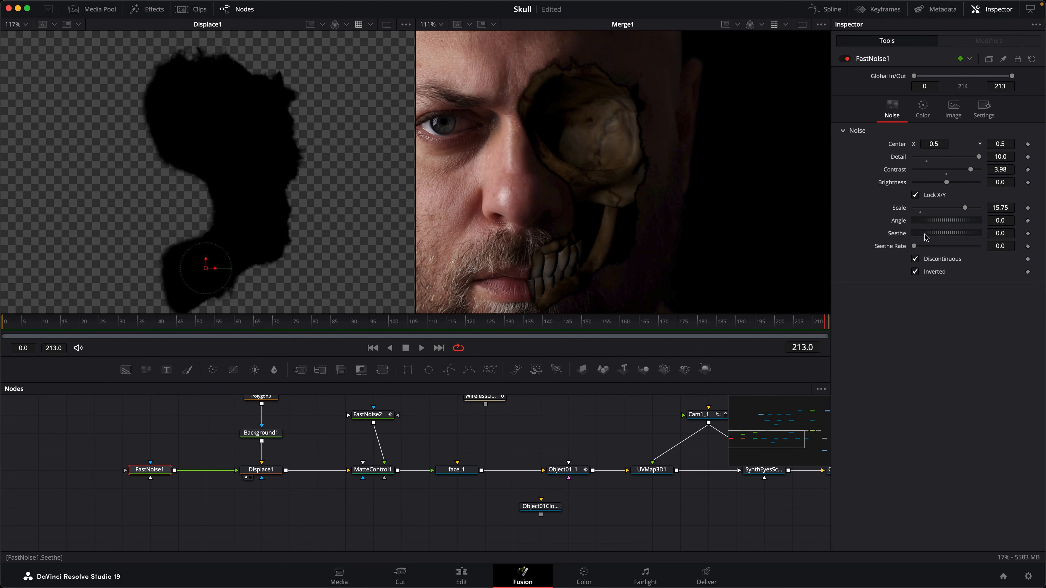
mouse_move(924, 237)
left_mouse_down()
mouse_move(978, 240)
mouse_move(919, 242)
left_mouse_up()
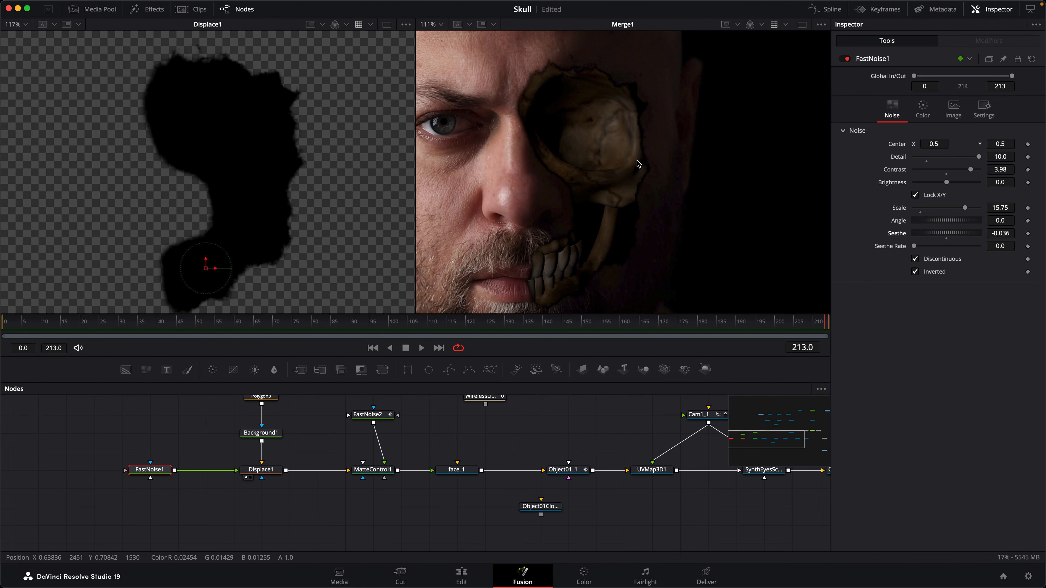
- Move Polygon3's points along the upper and outer eye-socket edge outward, and check the cheek opening at frame 66
left_click(271, 404)
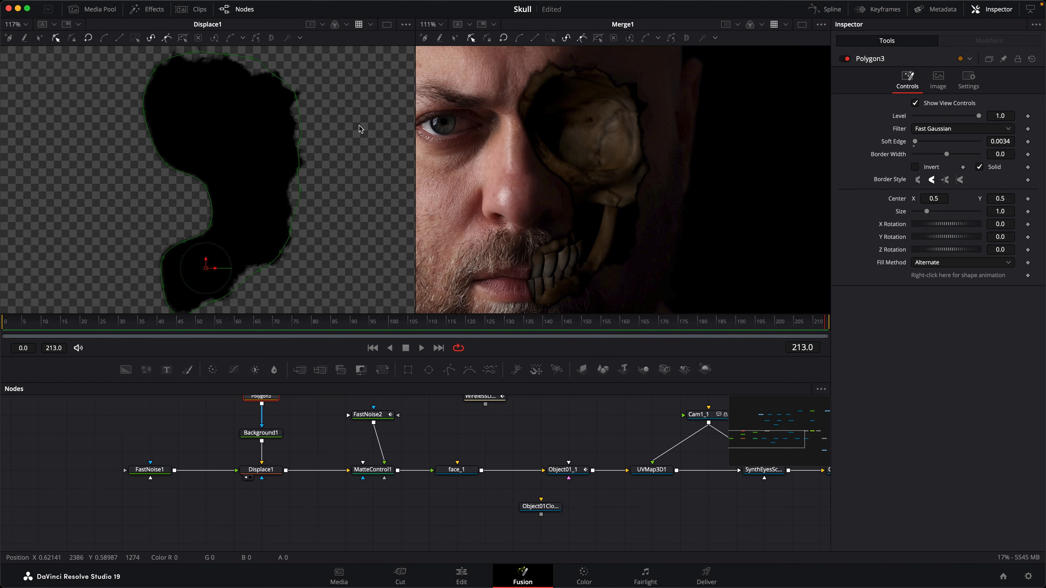
left_click(275, 74)
left_click_drag(277, 74, 257, 55)
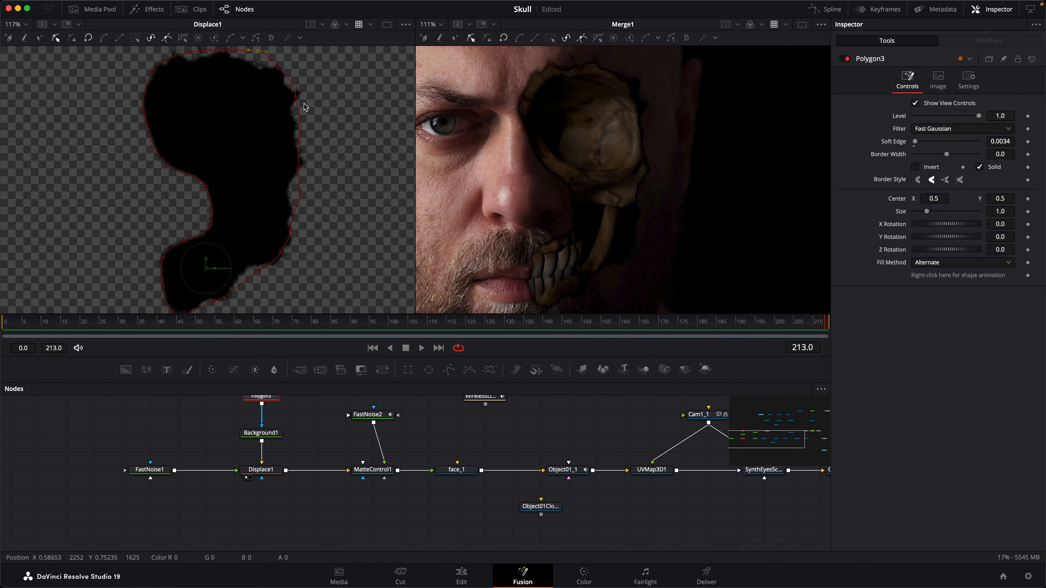
left_click_drag(306, 94, 305, 99)
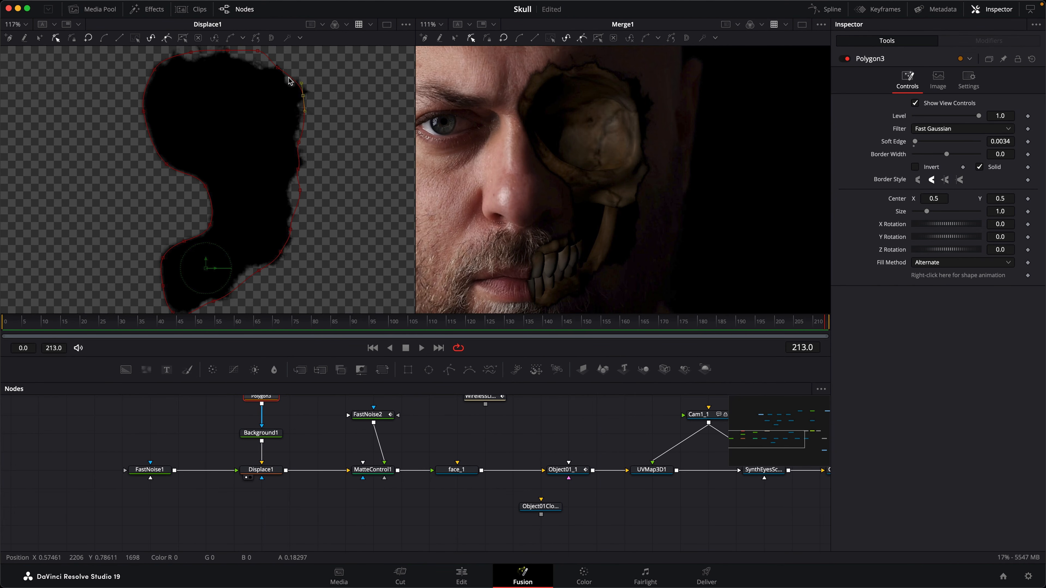
left_click_drag(299, 142, 305, 141)
scroll(592, 245, "down", 3)
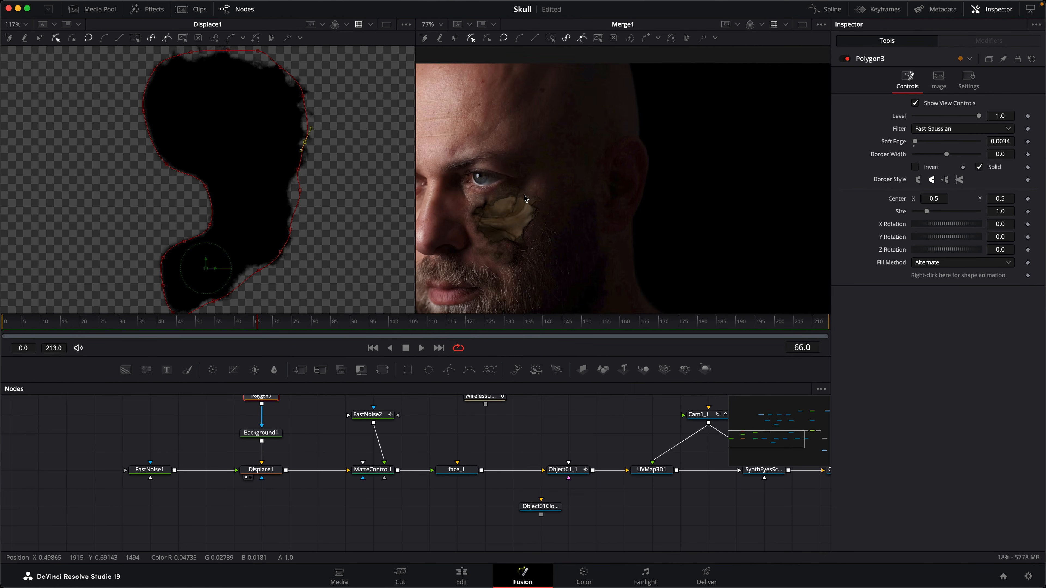
- Move the white stop of FastNoise2's gradient to 0.437810 to sharpen the matte edge, and check the skull opening at frame 133
scroll(518, 213, "up", 5)
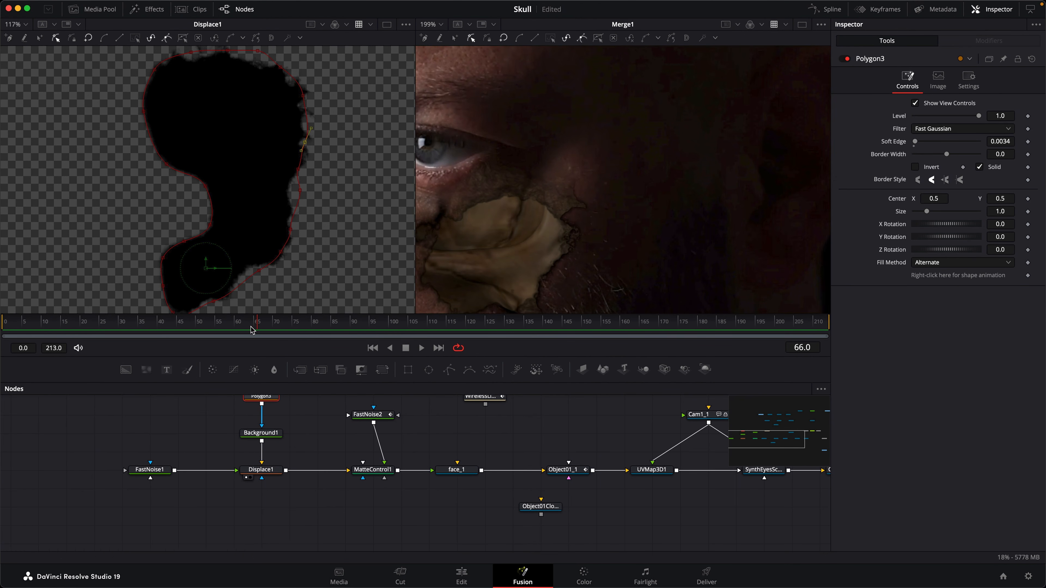
scroll(570, 195, "left", 5)
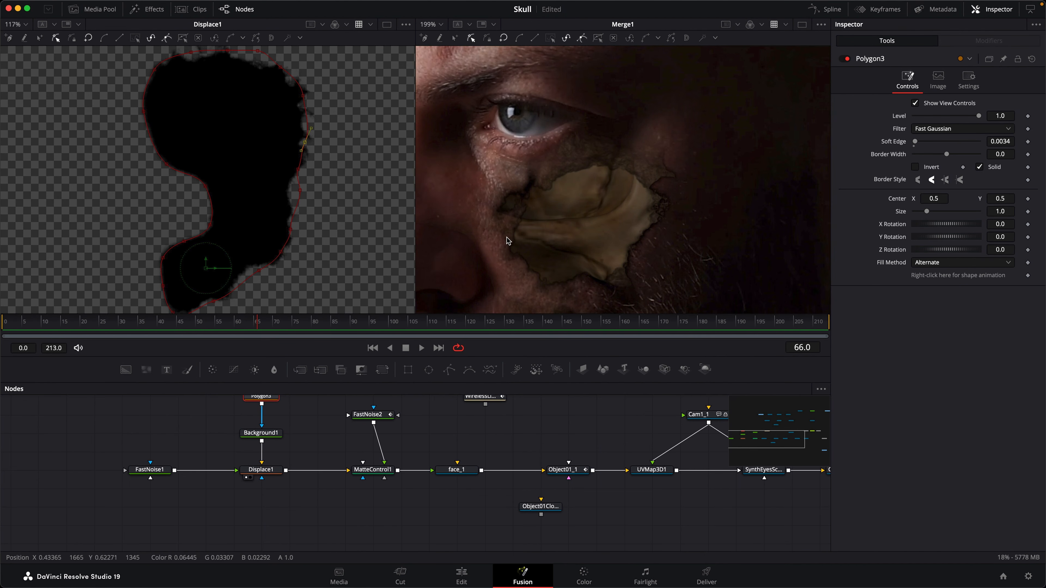
left_click(375, 416)
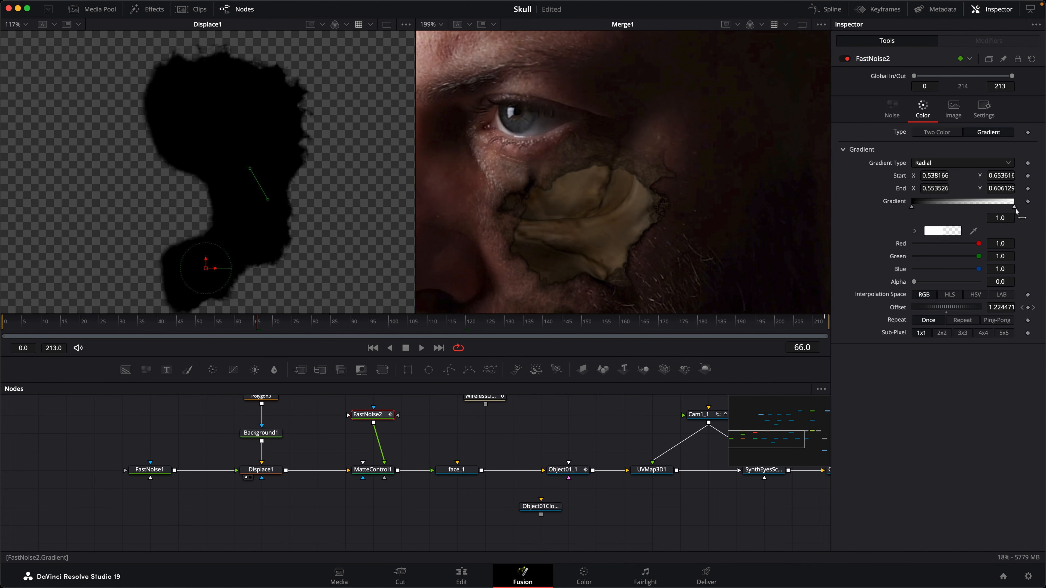
left_click_drag(1016, 209, 956, 212)
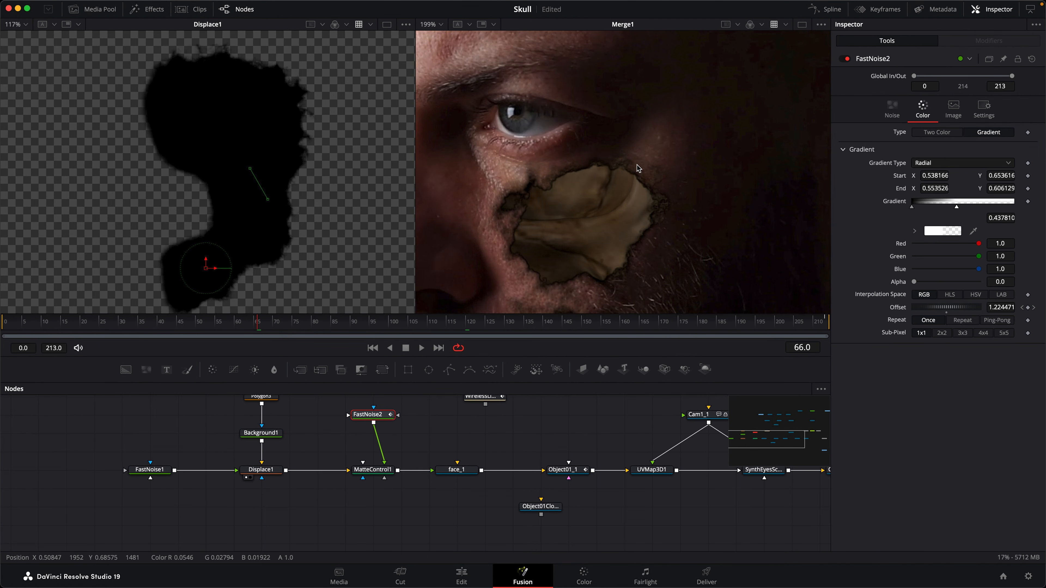
scroll(525, 205, "down", 5)
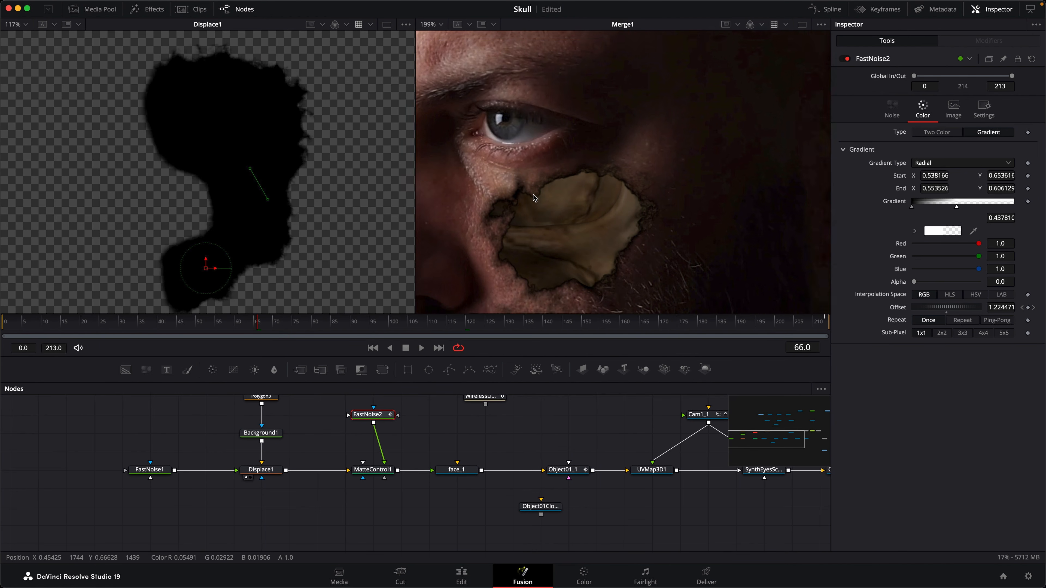
left_click_drag(328, 325, 517, 323)
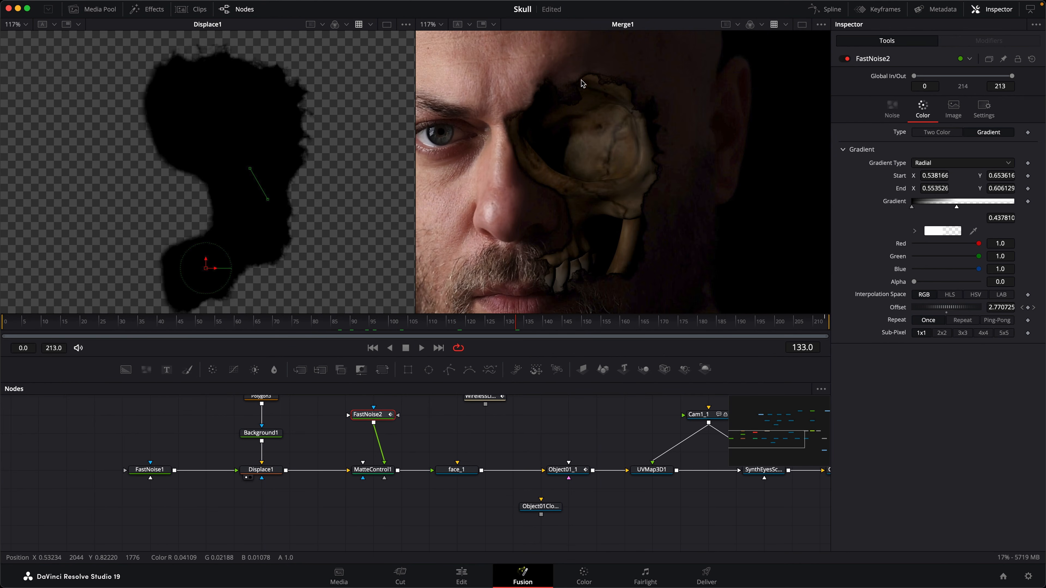
- Set BrightnessContrast1's Low to 0.344 and High to 0.811, and check the skull opening in a single enlarged viewer at frame 78
scroll(282, 471, "right", 10)
left_click(554, 443)
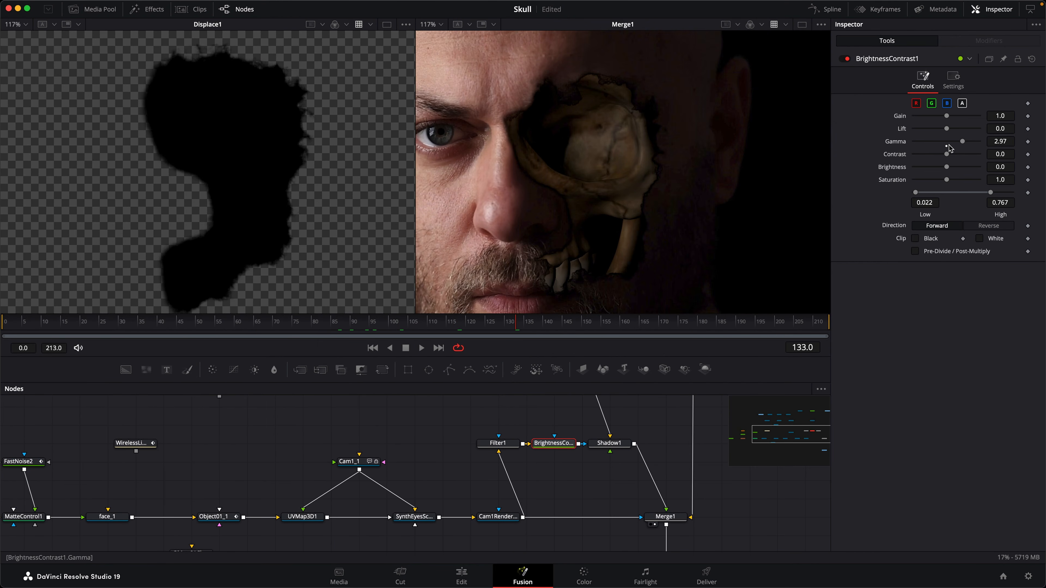
left_click_drag(916, 193, 944, 193)
scroll(523, 472, "right", 5)
left_click(802, 24)
scroll(441, 253, "up", 2)
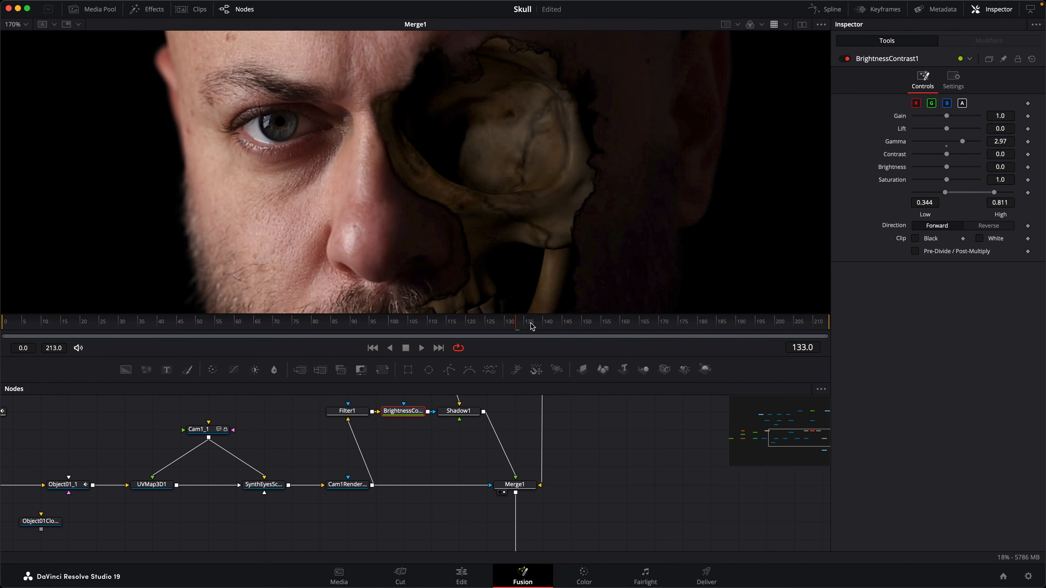
left_click_drag(530, 324, 305, 328)
scroll(536, 162, "down", 4)
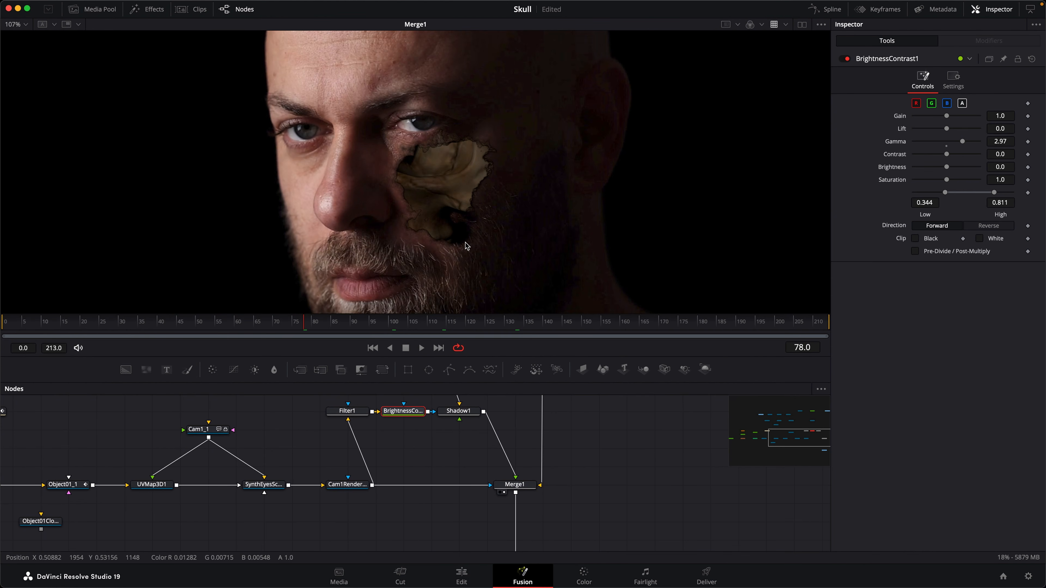
left_click(438, 348)
scroll(564, 227, "down", 2)
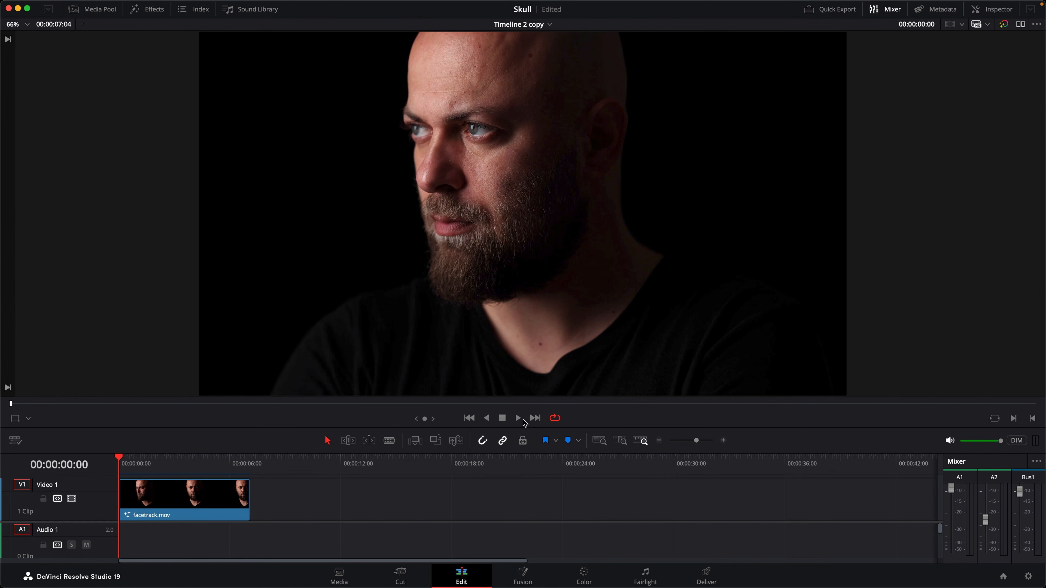
- Play back and scrub the facetrack.mov clip on the edit timeline to examine the skull reveal from the first cheek opening to the end
left_click(519, 389)
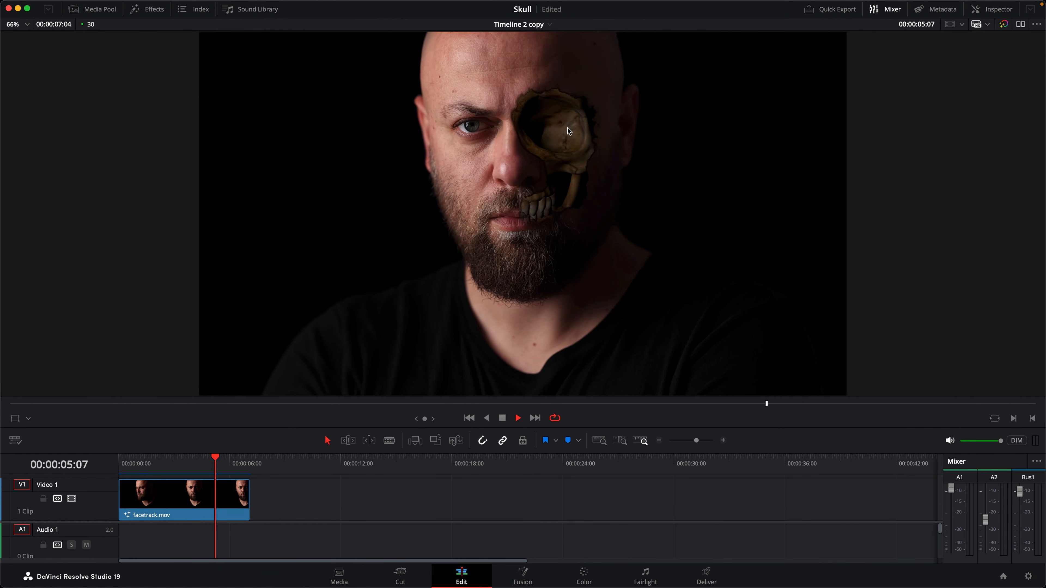
left_click_drag(507, 405, 733, 410)
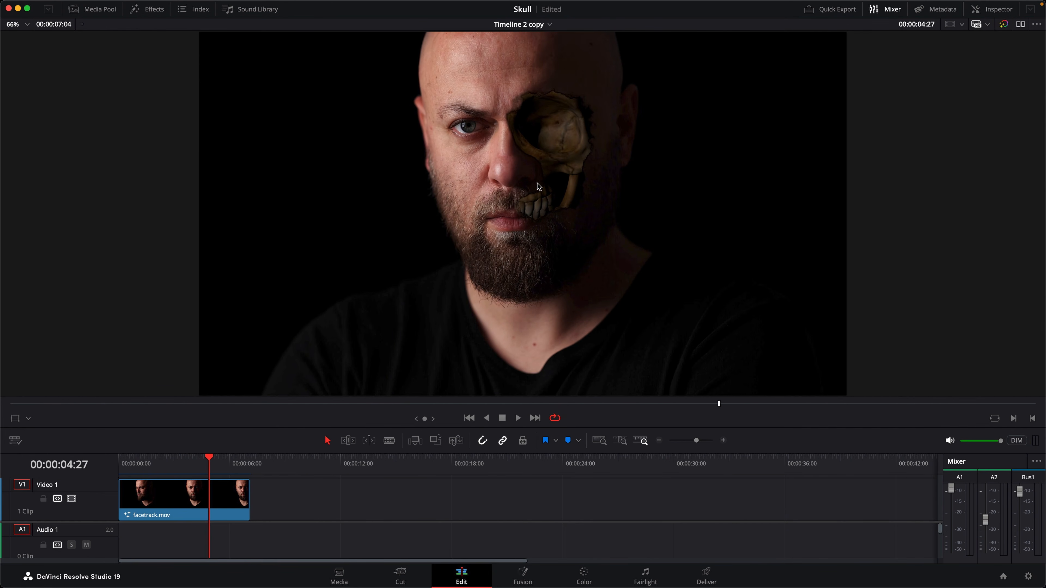
left_click_drag(720, 405, 1022, 404)
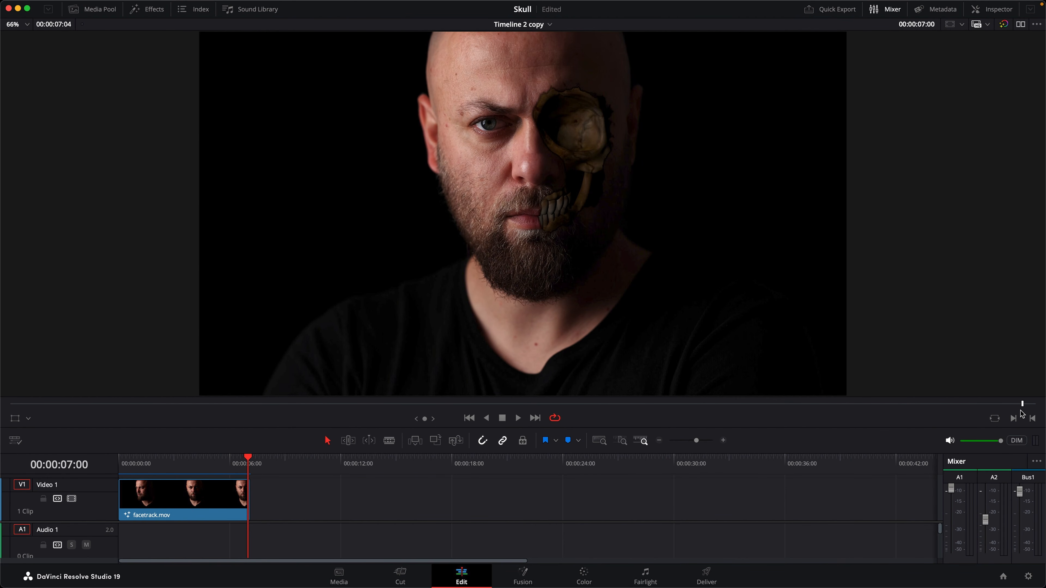
left_click_drag(1022, 403, 435, 393)
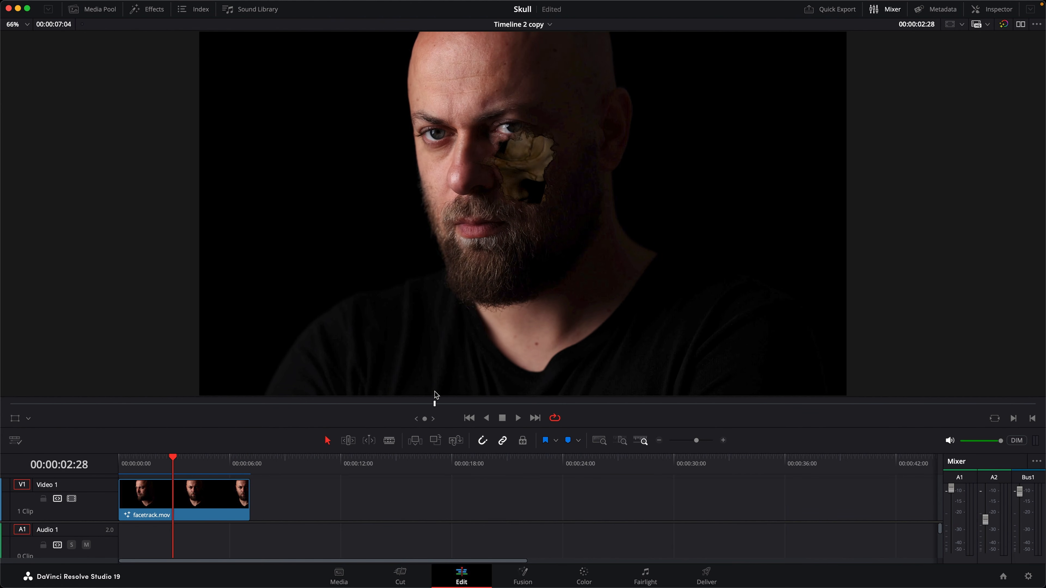
key("j")
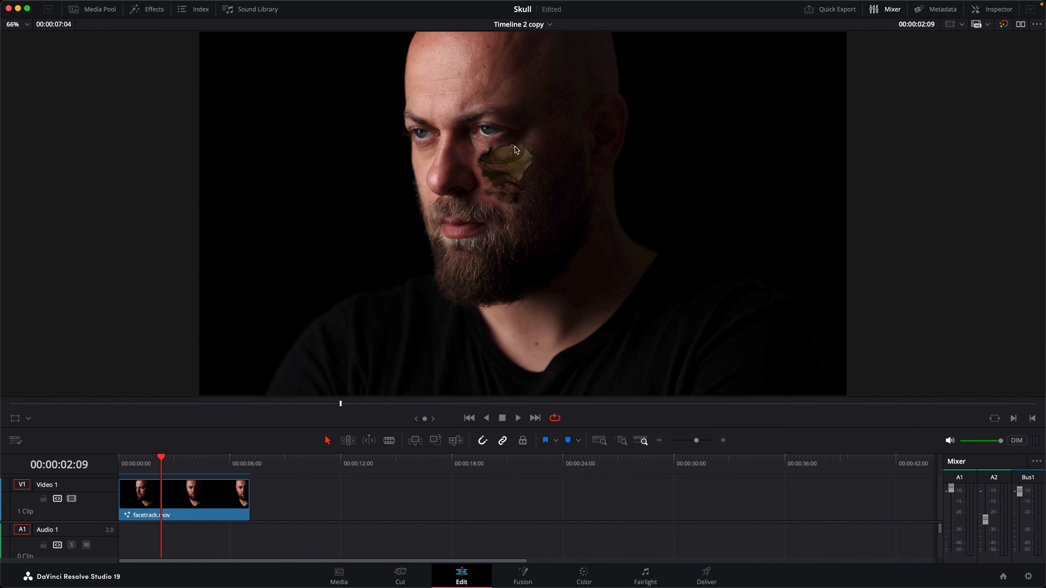
left_click_drag(342, 405, 305, 403)
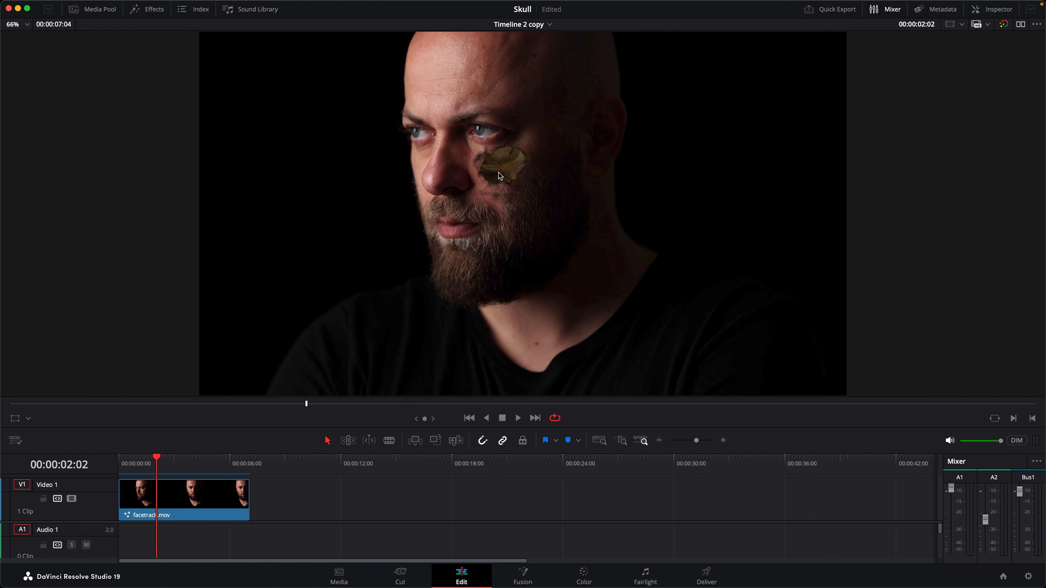